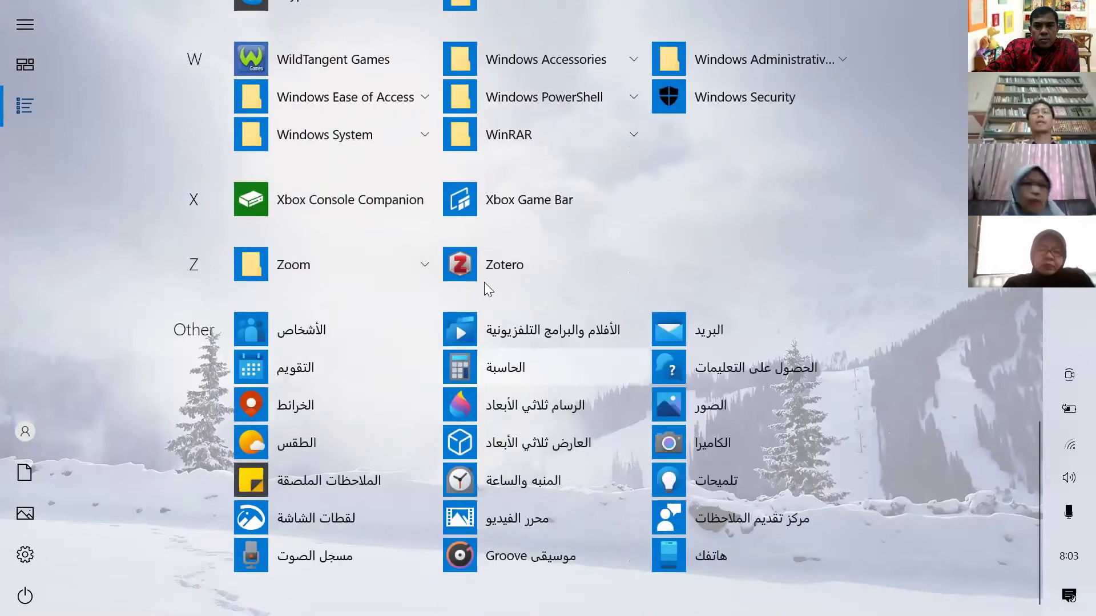
# Open Zotero and look through the contents of the article collections from Al-Jarh wa at-Ta'dil down to Hadis di Nusantara
pyautogui.click(488, 268)
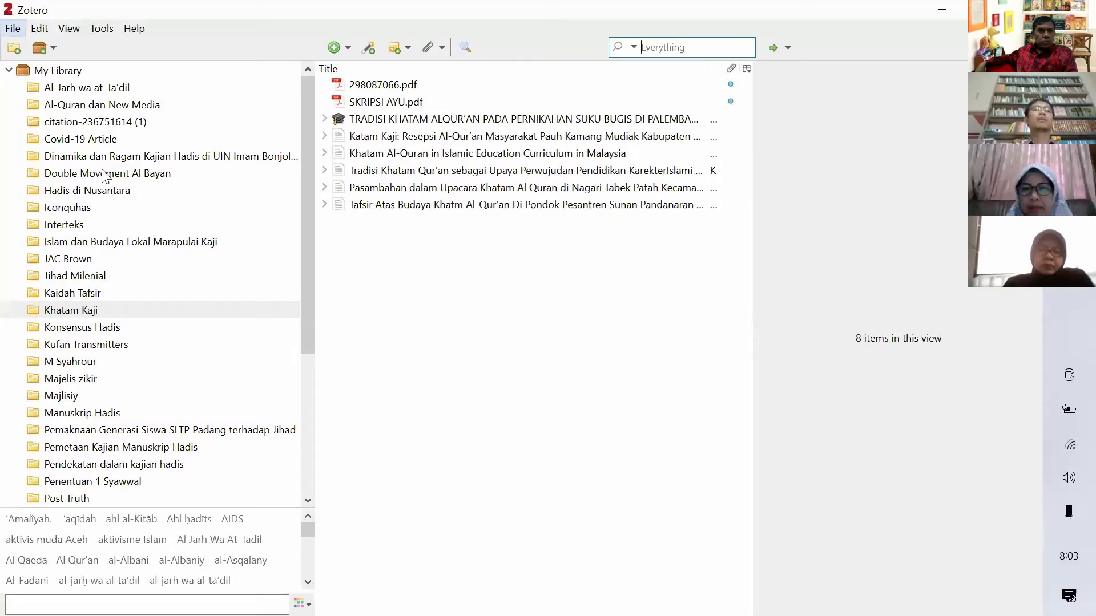
pyautogui.click(97, 92)
pyautogui.click(98, 108)
pyautogui.click(97, 123)
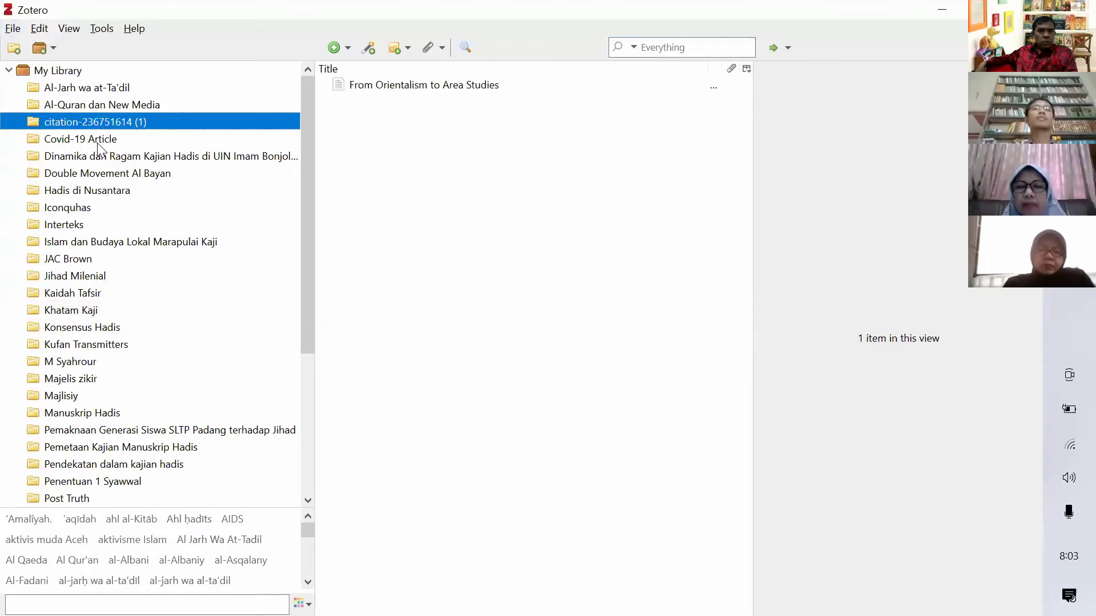
pyautogui.click(97, 142)
pyautogui.click(96, 158)
pyautogui.click(91, 188)
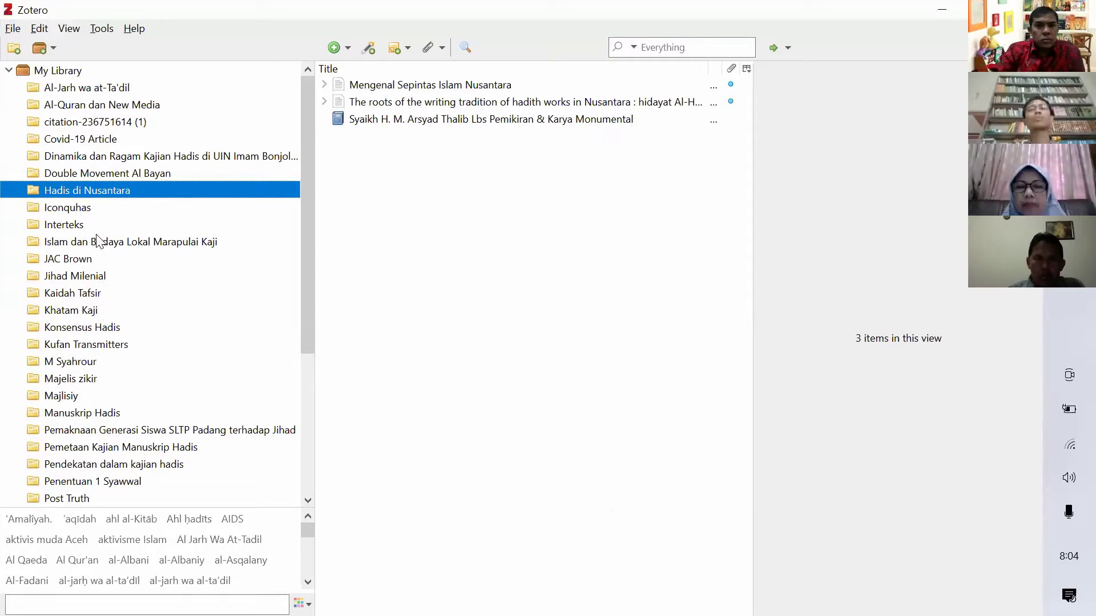
pyautogui.click(86, 104)
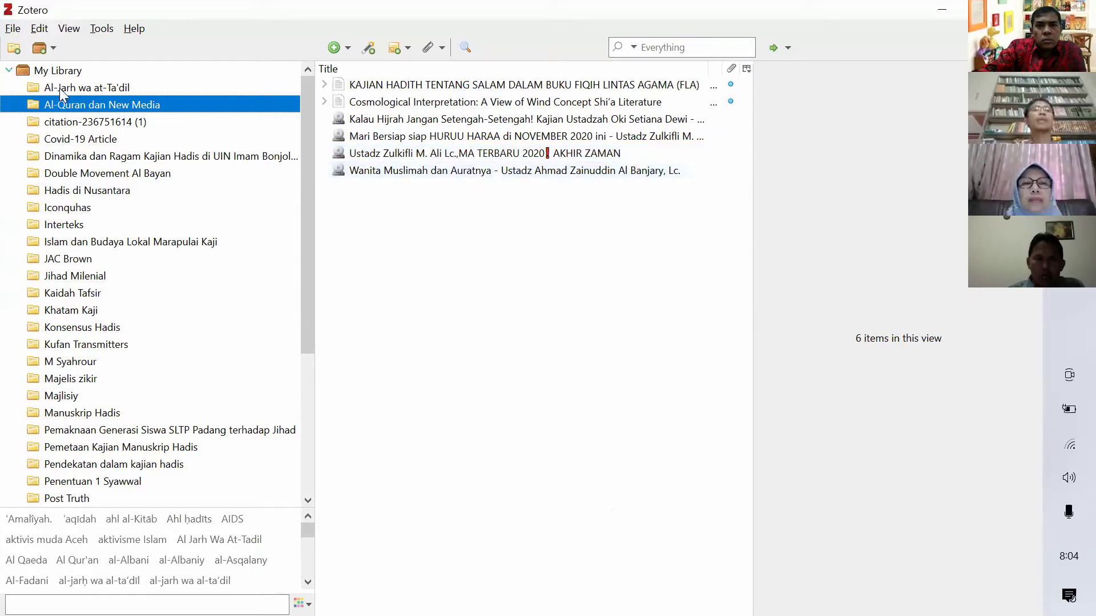
pyautogui.press('Up')
pyautogui.press('Up')
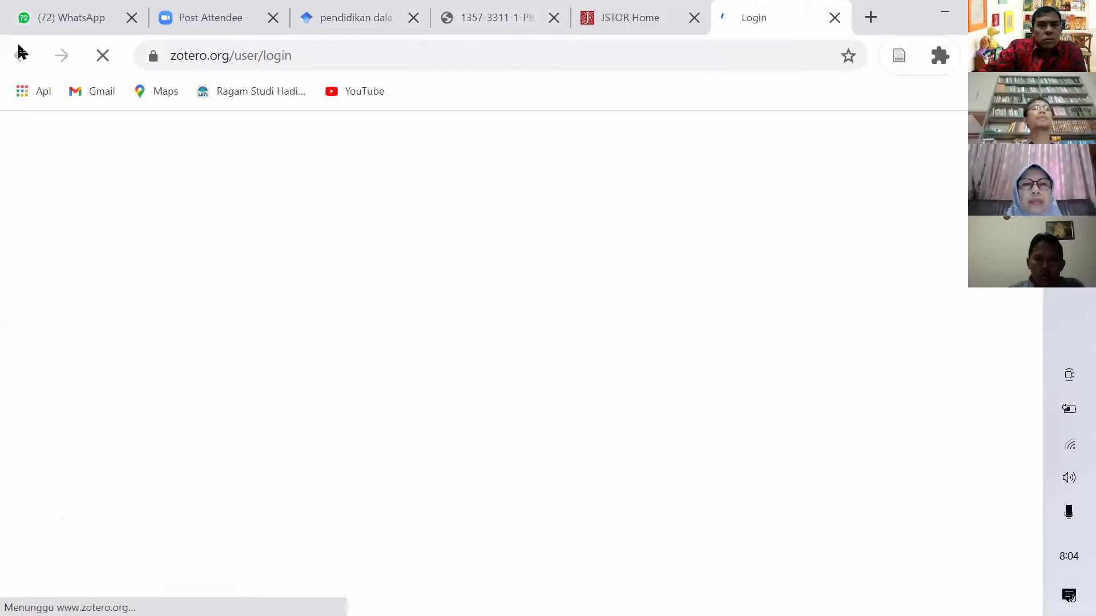
# Close the Zotero login page in the browser and create a Zotero collection named "Pendidikan dalam Perspektif Hadis" in My Library
pyautogui.hotkey('ctrl', 'w')
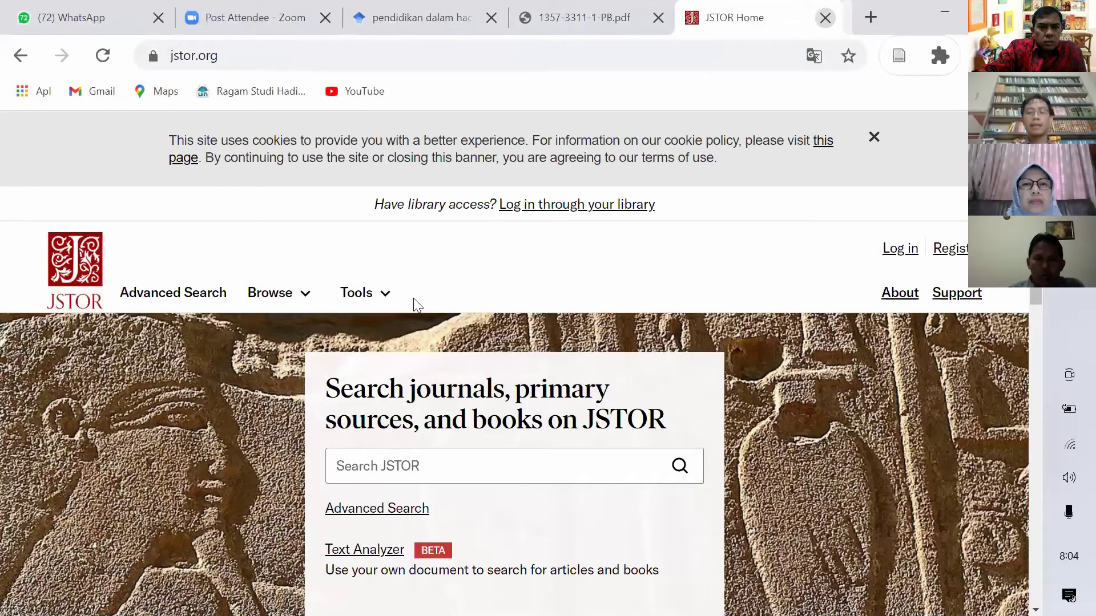
pyautogui.hotkey('alt', 'Tab')
pyautogui.write('Pendidikan dal')
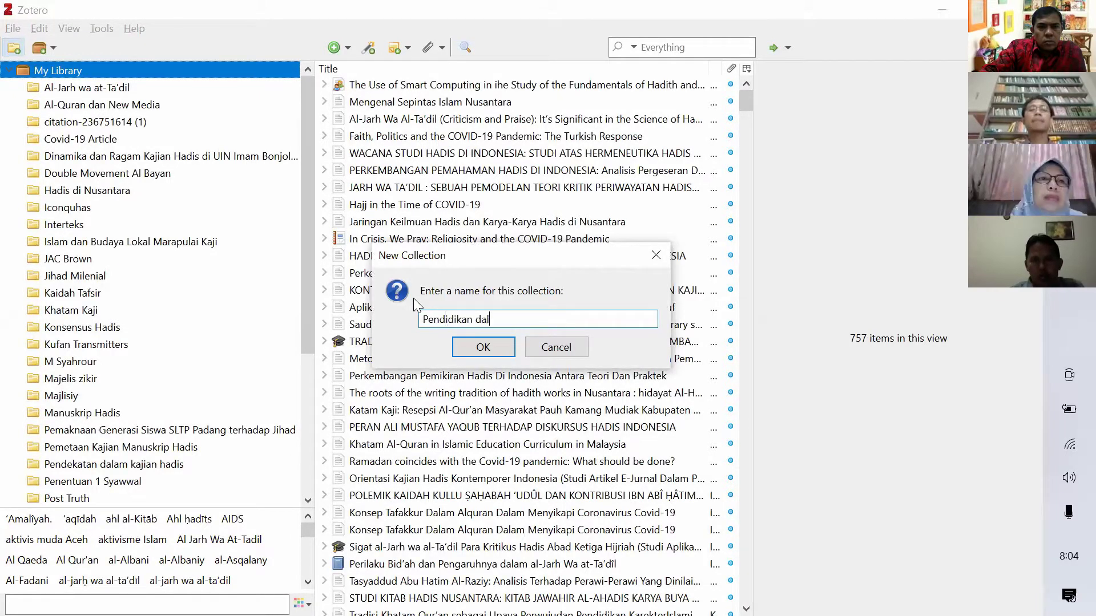
pyautogui.write('am Perspektif ')
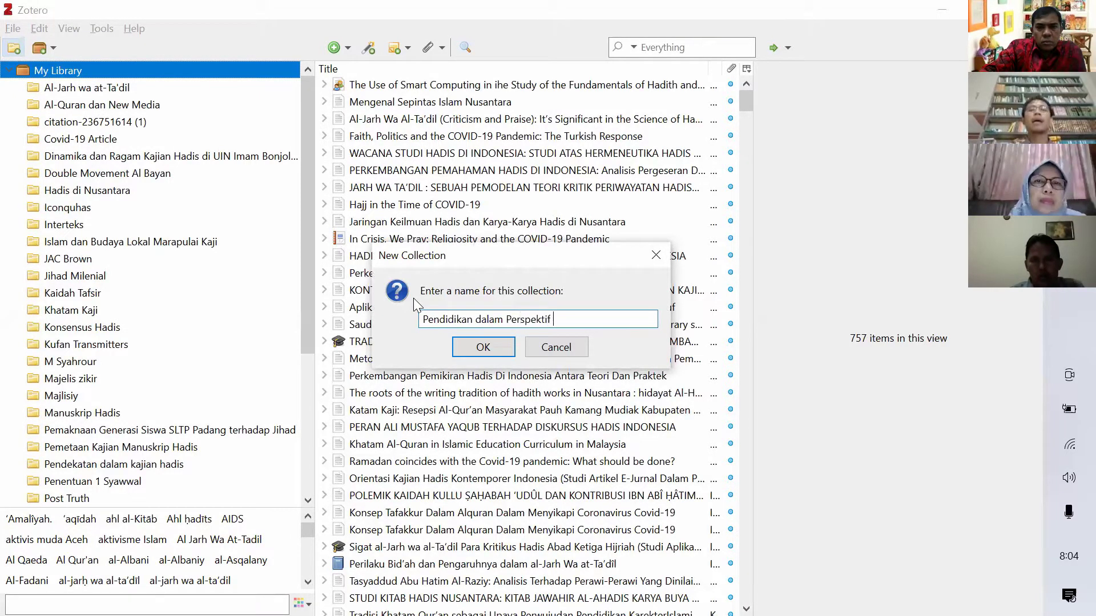
pyautogui.write('Hadis')
pyautogui.click(465, 355)
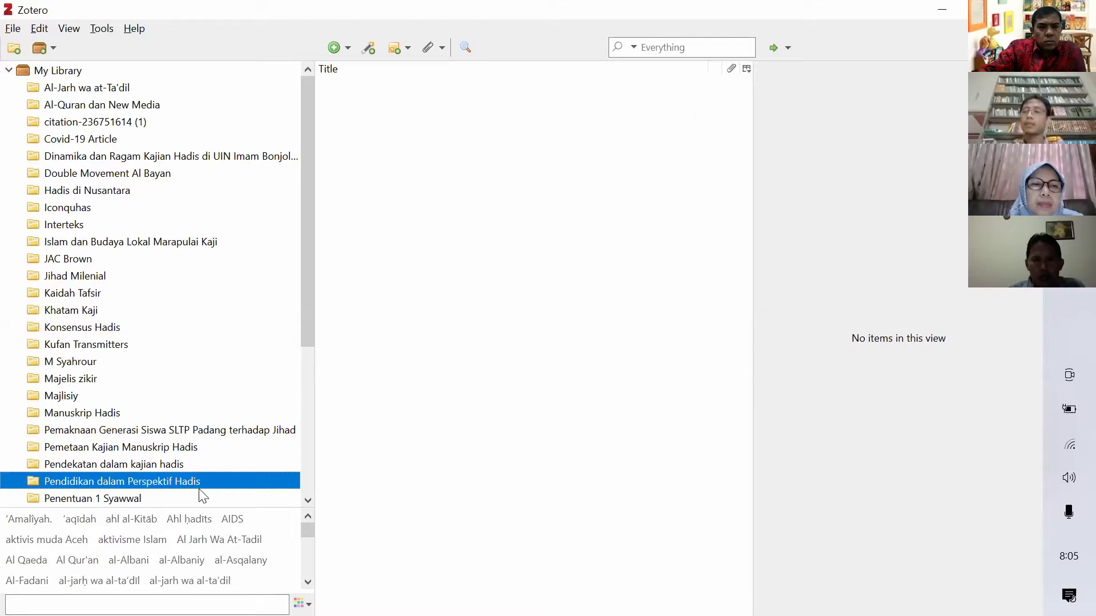
# Switch to Chrome and rerun the Google Scholar search for "pendidikan dalam hadis"
pyautogui.hotkey('alt', 'Tab')
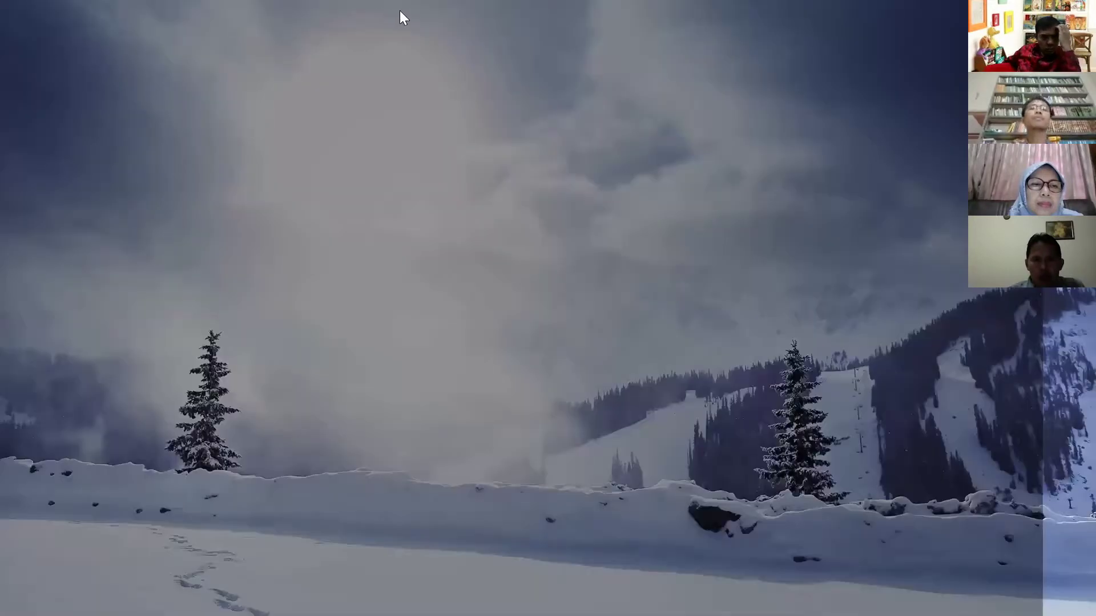
pyautogui.hotkey('alt', 'Tab')
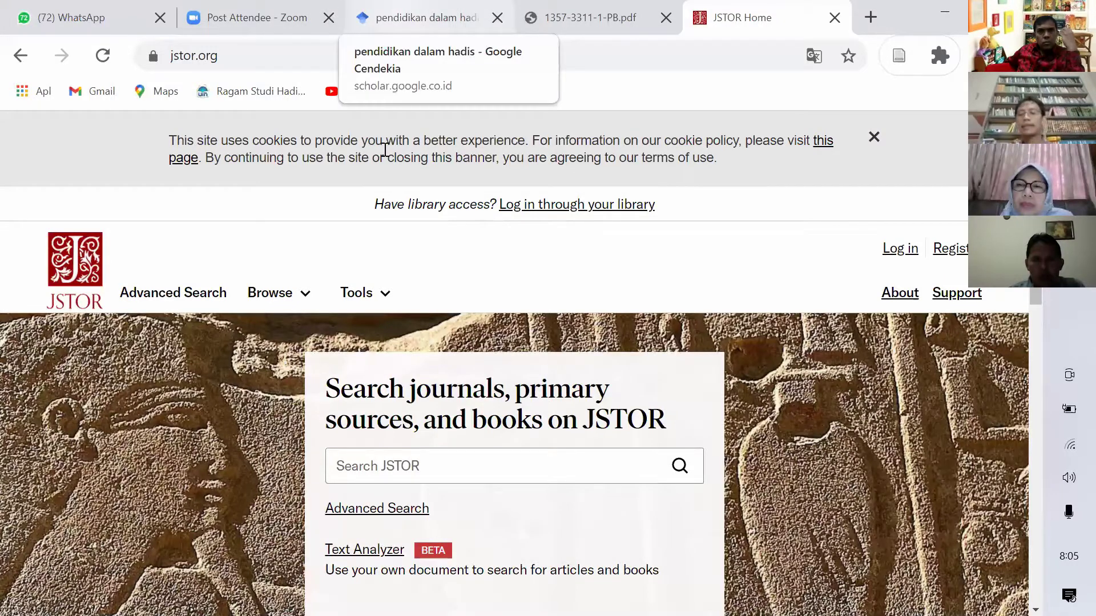
pyautogui.hotkey('ctrl', 'shift', 'Tab')
pyautogui.hotkey('ctrl', 'shift', 'Tab')
pyautogui.scroll(1, 693, 274)
pyautogui.scroll(1, 698, 265)
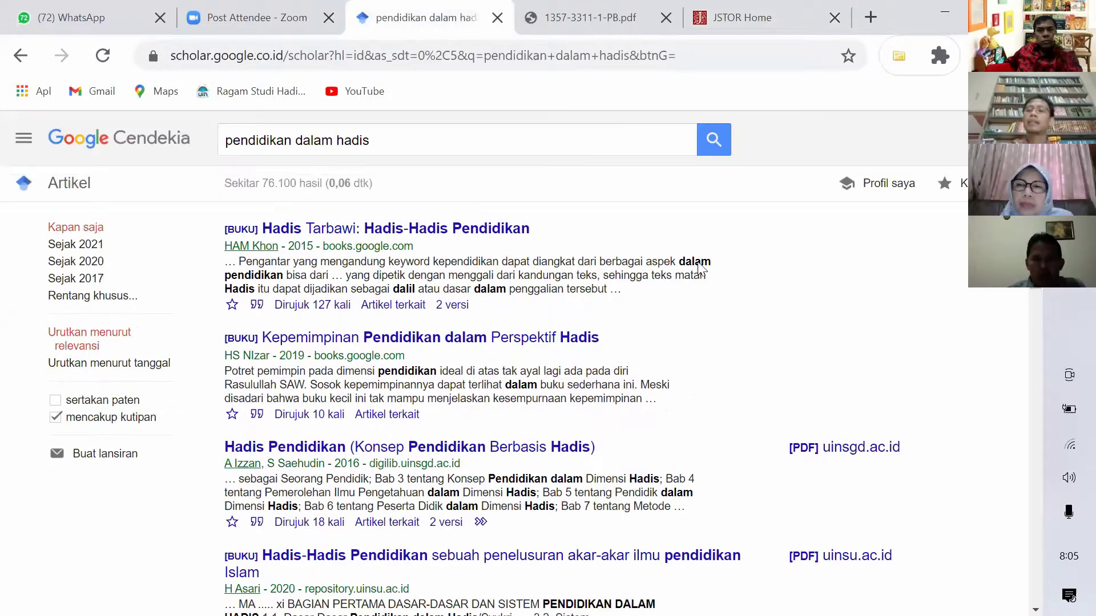
pyautogui.click(670, 140)
pyautogui.click(909, 76)
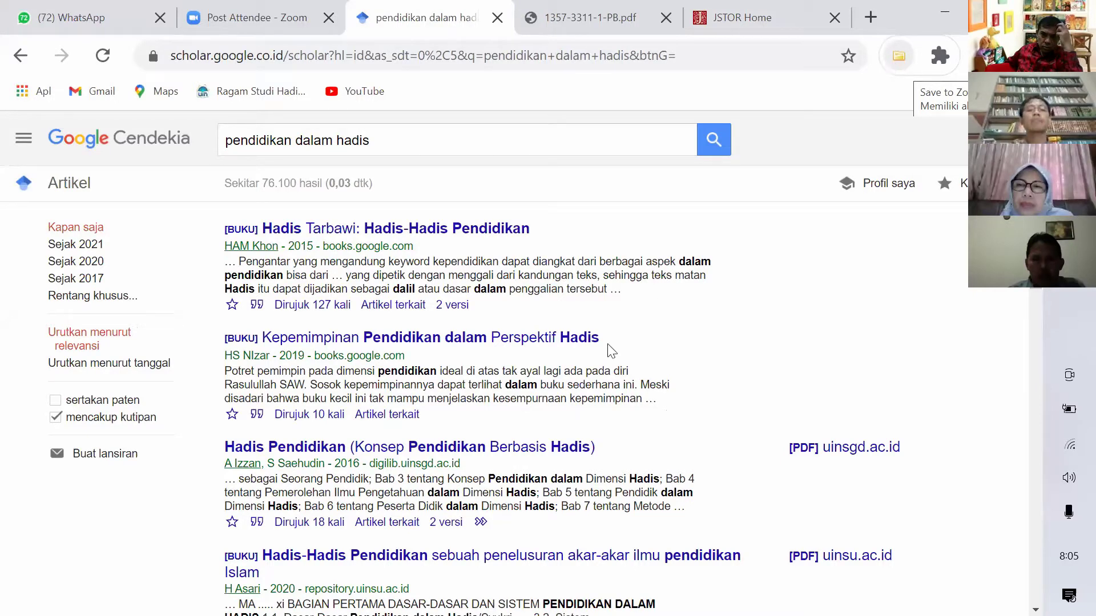
# Open the core.ac.uk PDF result "Nilai-nilai pendidikan Islam dalam hadis-hadis akikah" from the Google Scholar results
pyautogui.scroll(-1, 504, 400)
pyautogui.scroll(-3, 504, 400)
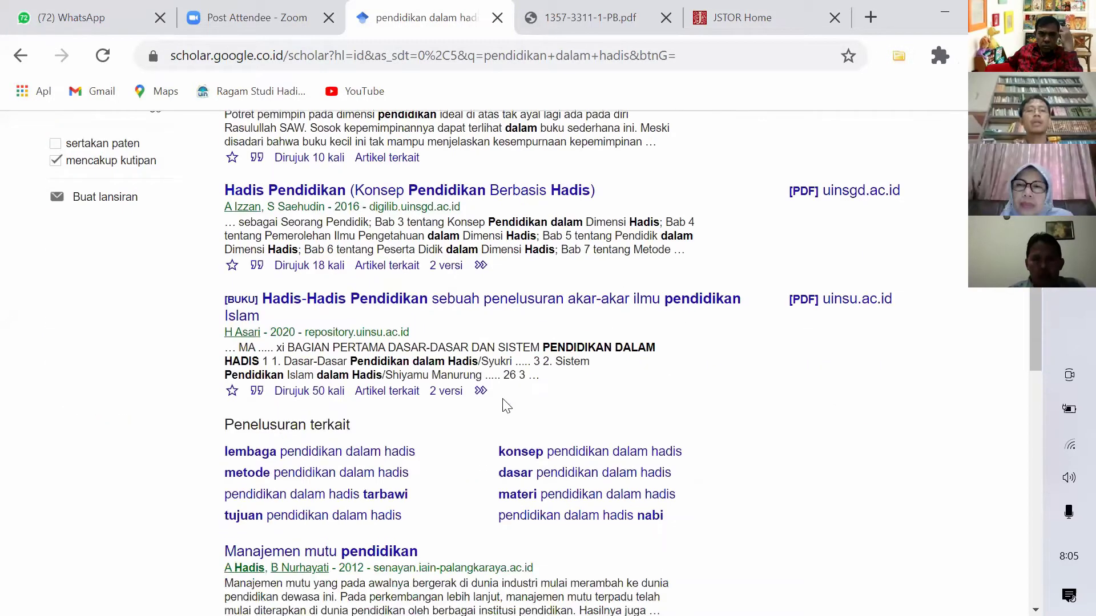
pyautogui.scroll(-2, 422, 415)
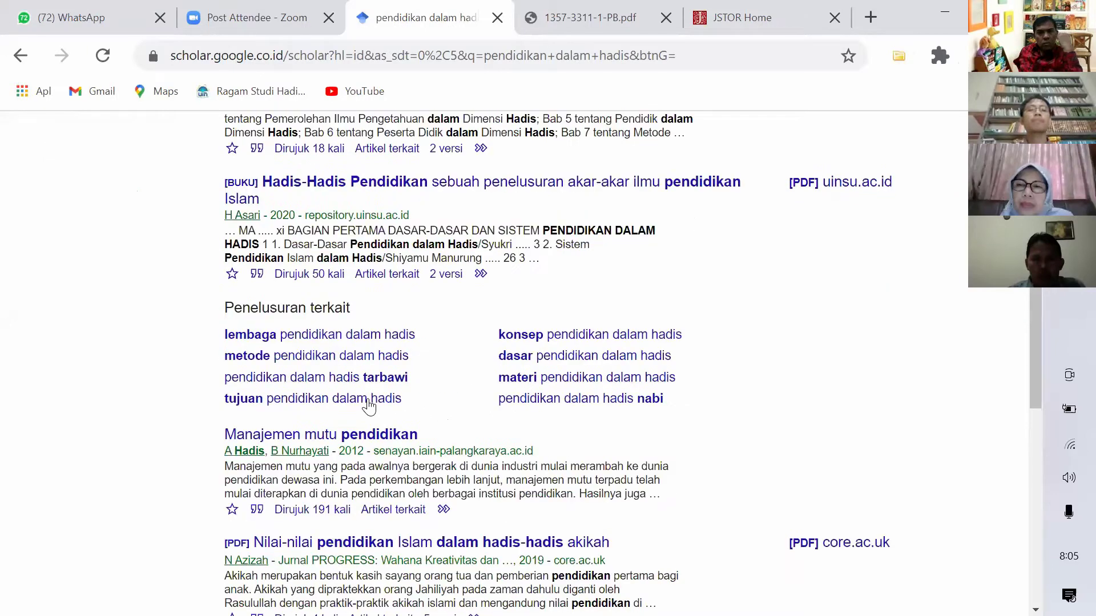
pyautogui.scroll(-2, 363, 408)
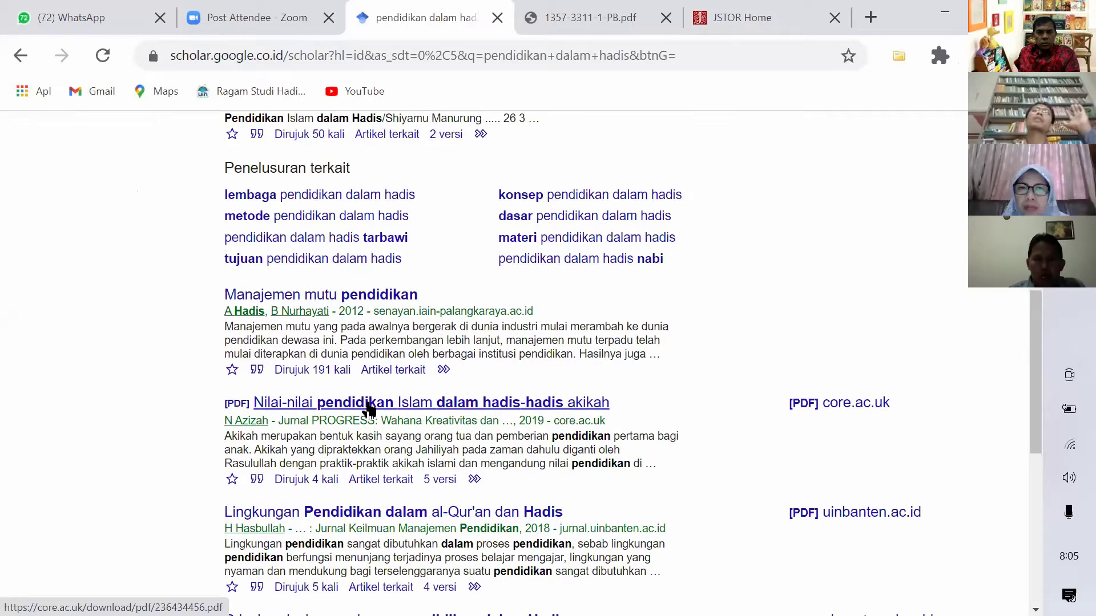
pyautogui.click(368, 407)
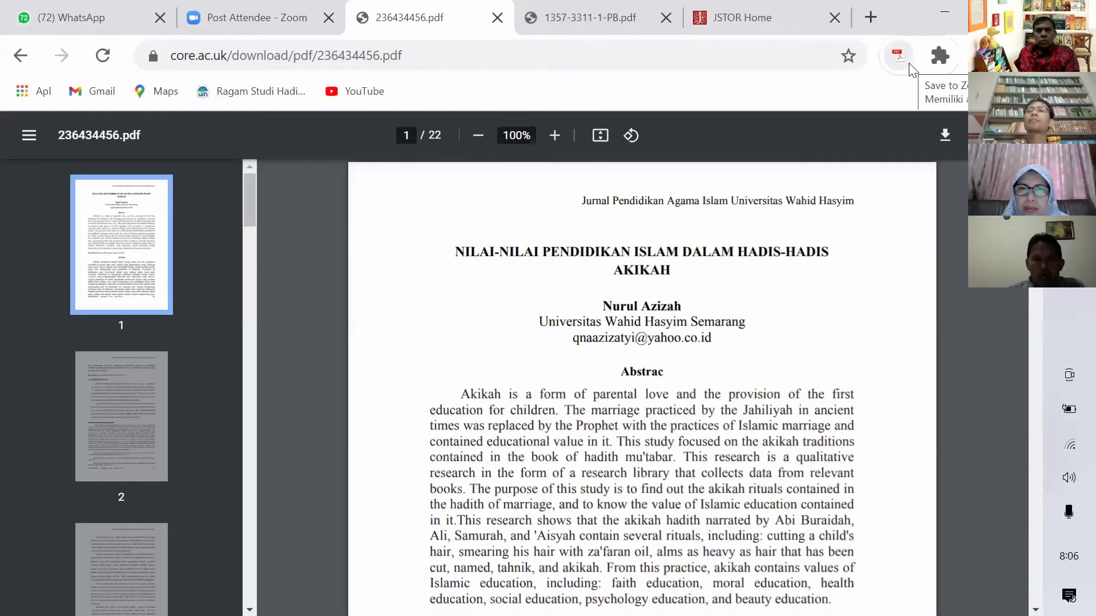
# Save the open PDF article to the "Pendidikan dalam Perspektif Hadis" collection with the Zotero browser connector
pyautogui.click(910, 66)
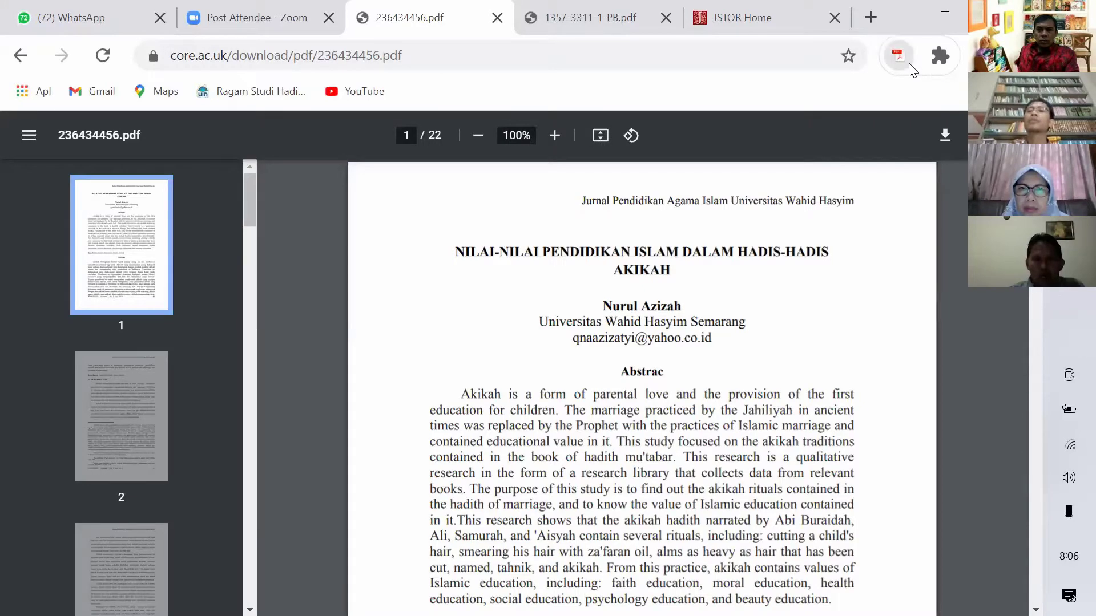
pyautogui.click(888, 149)
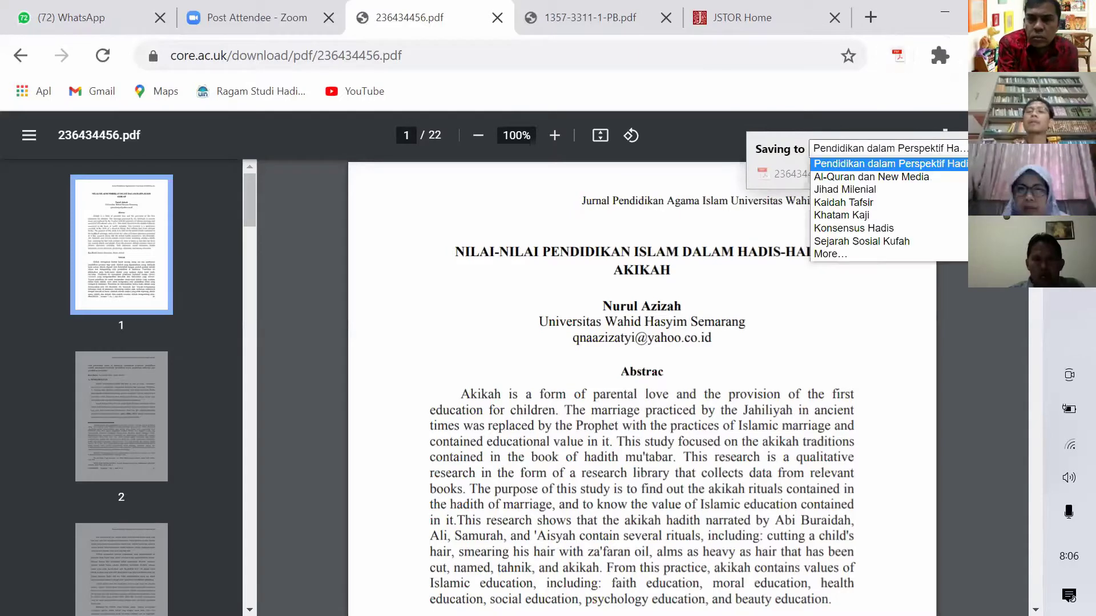
pyautogui.click(879, 167)
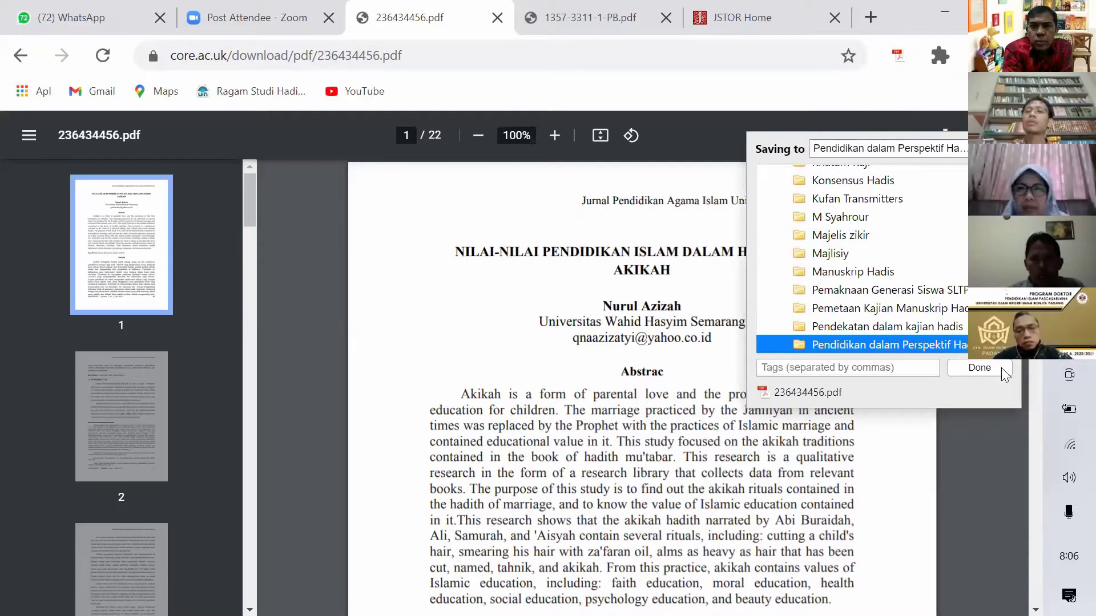
pyautogui.click(986, 370)
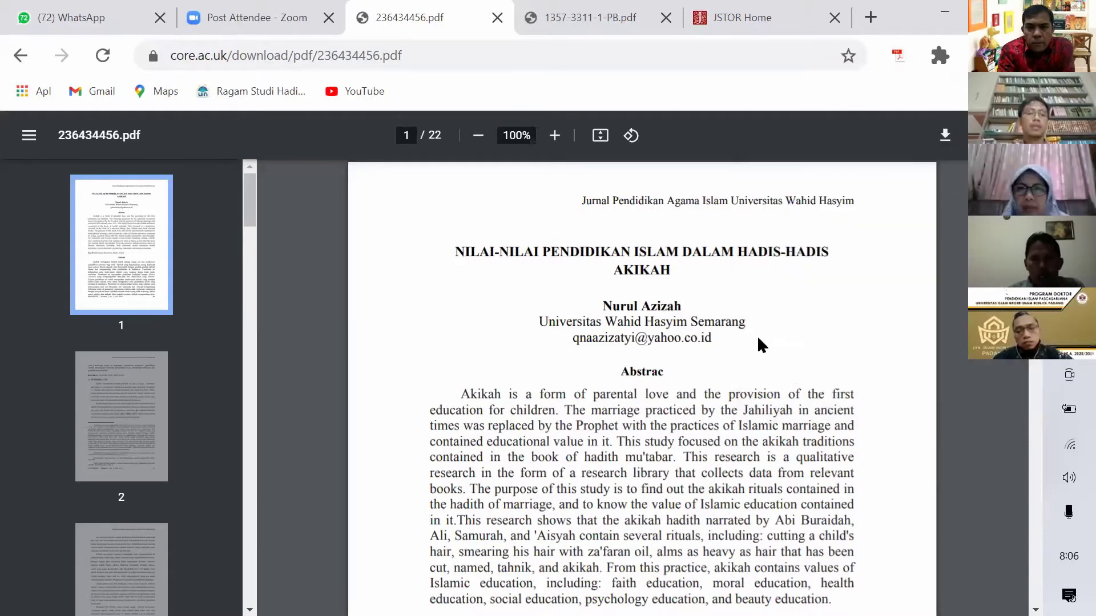
# Switch to Zotero, open the PDF attached to the saved akikah article, and read through its abstract and introduction
pyautogui.hotkey('alt', 'Tab')
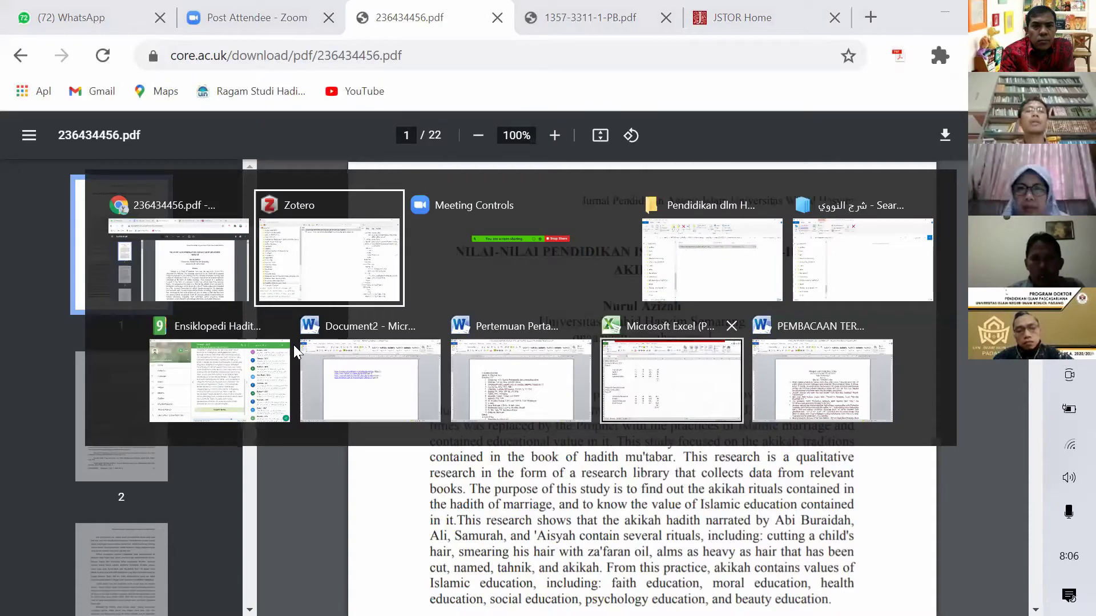
pyautogui.click(394, 271)
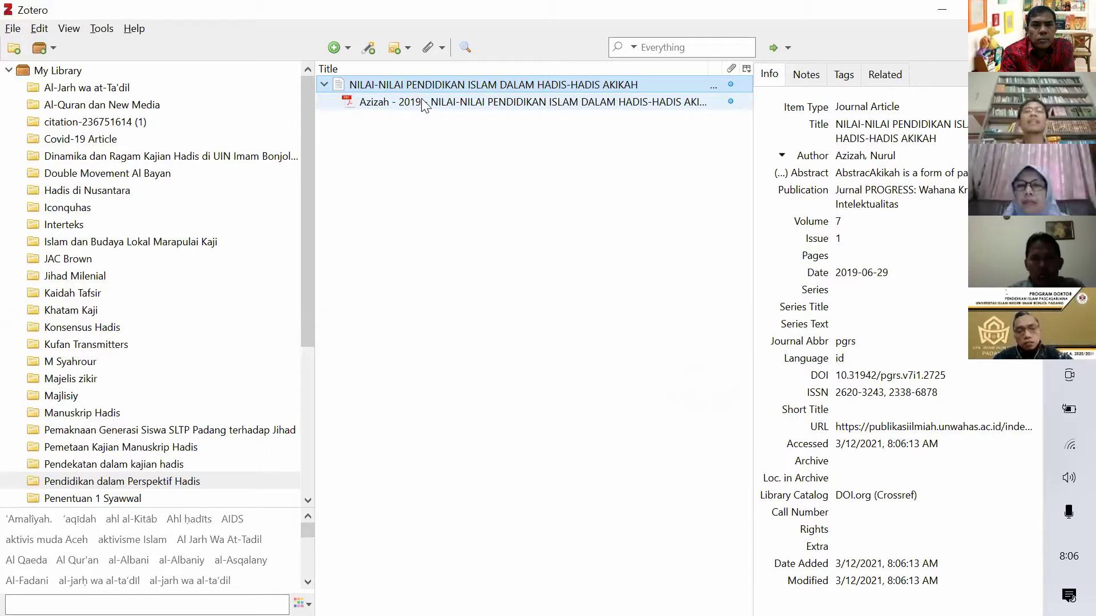
pyautogui.click(422, 103)
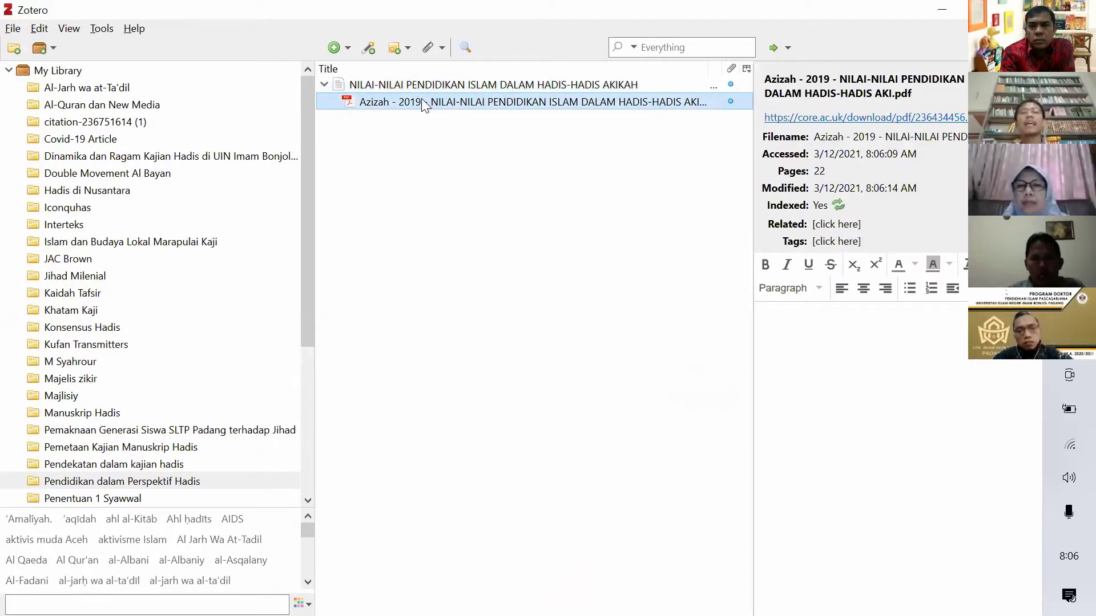
pyautogui.doubleClick(421, 98)
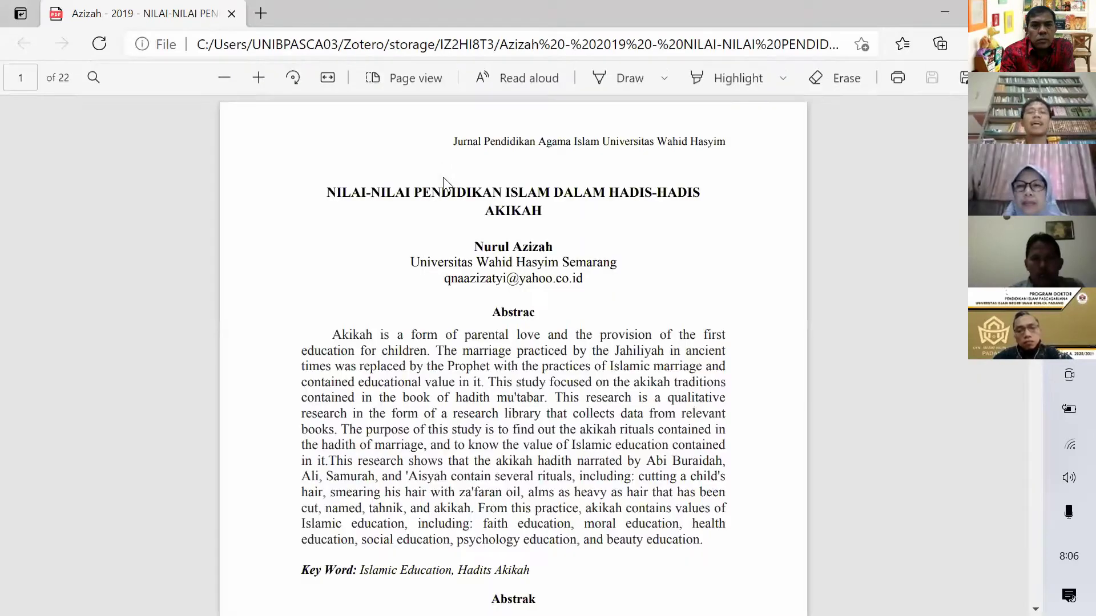
pyautogui.scroll(-7, 445, 197)
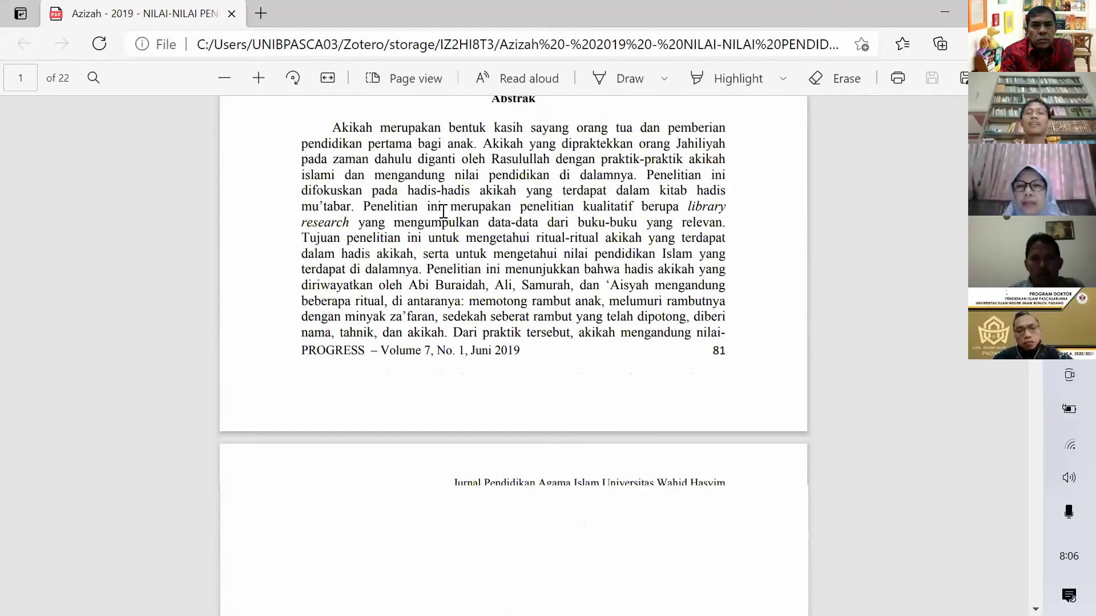
pyautogui.scroll(-7, 444, 221)
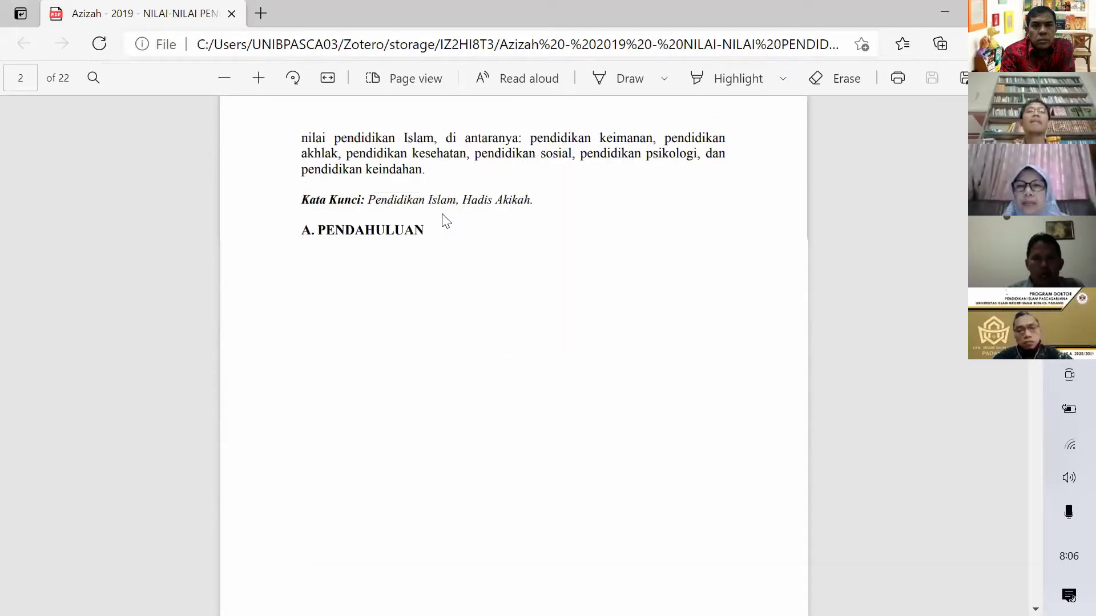
pyautogui.scroll(-2, 446, 221)
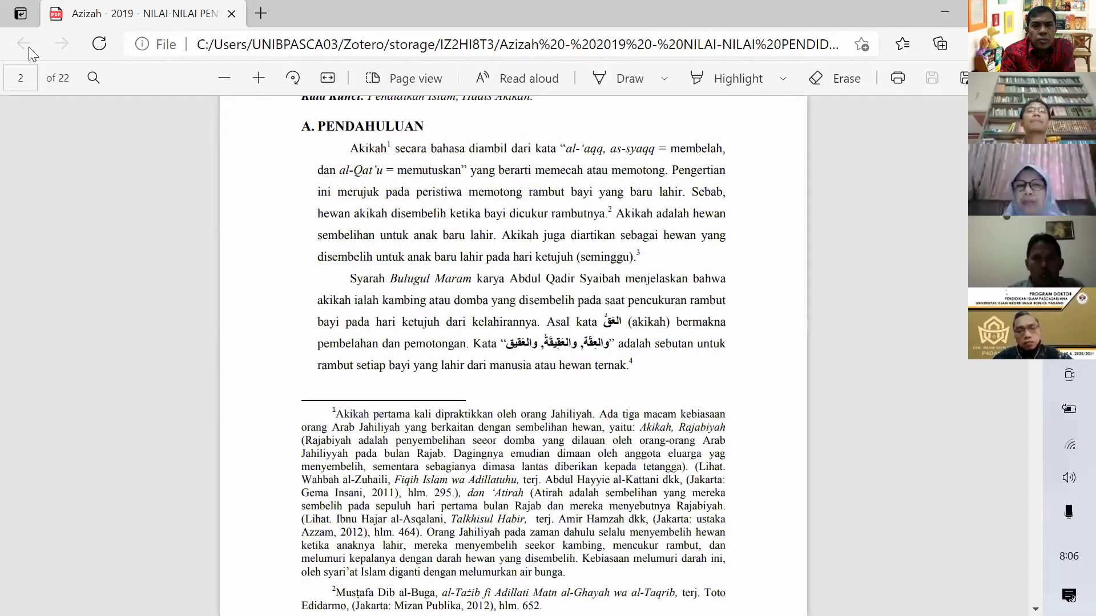
pyautogui.scroll(-15, 290, 186)
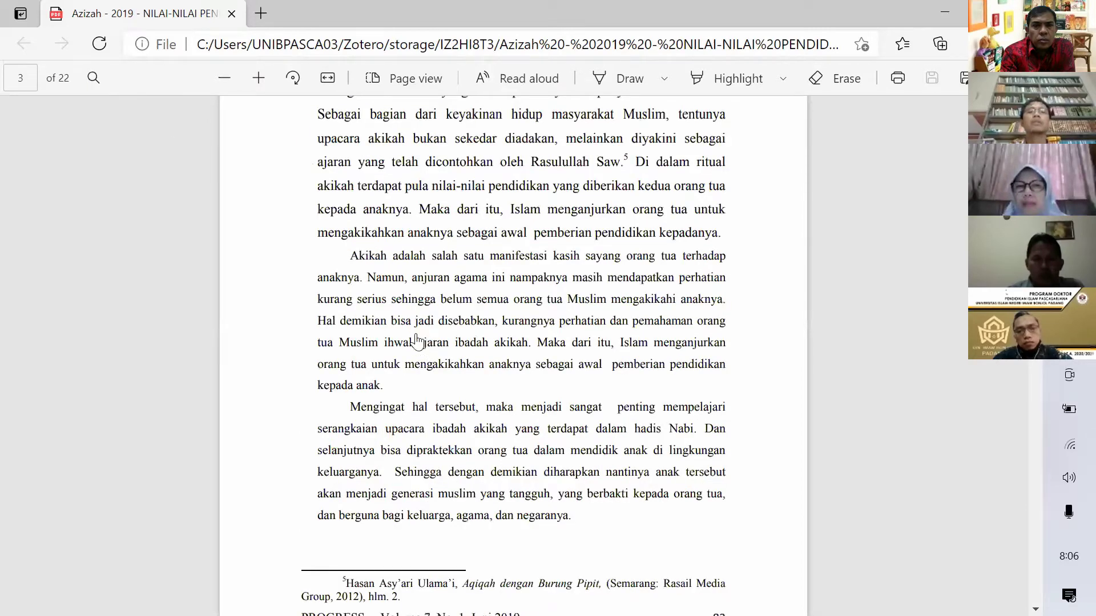
# Return to the Google Scholar results in Chrome and open the article "Lingkungan Pendidikan dalam al-Qur'an dan Hadis"
pyautogui.hotkey('alt', 'Tab')
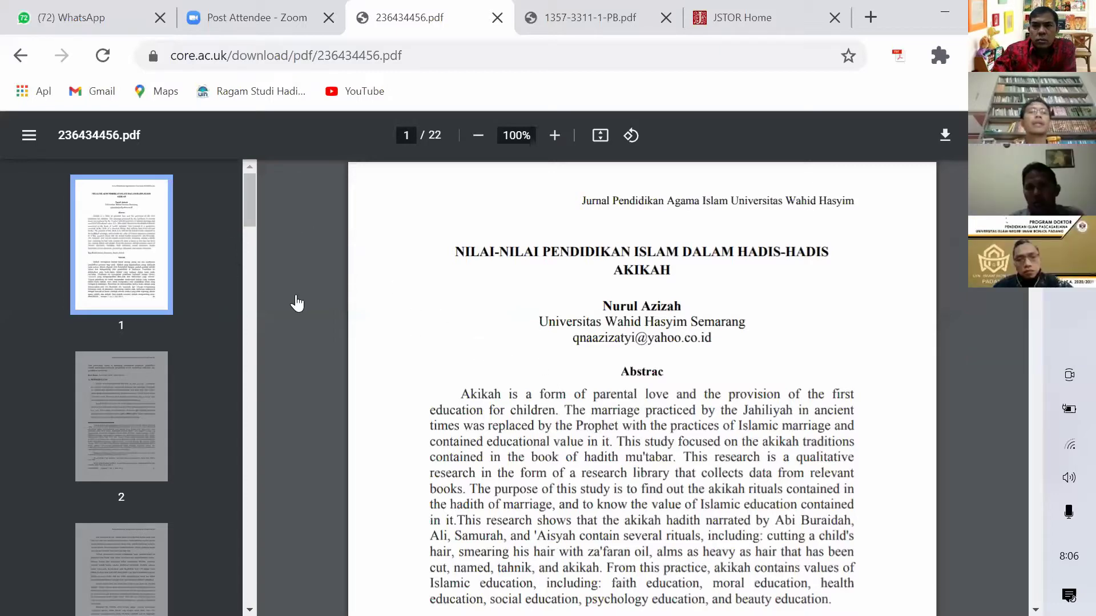
pyautogui.hotkey('alt', 'Left')
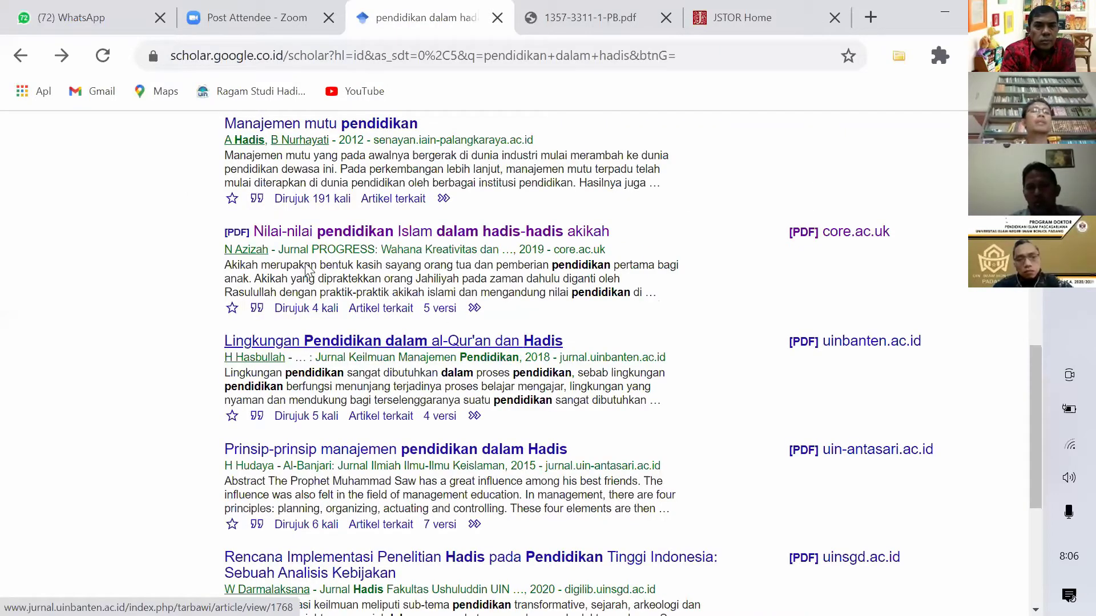
pyautogui.click(361, 328)
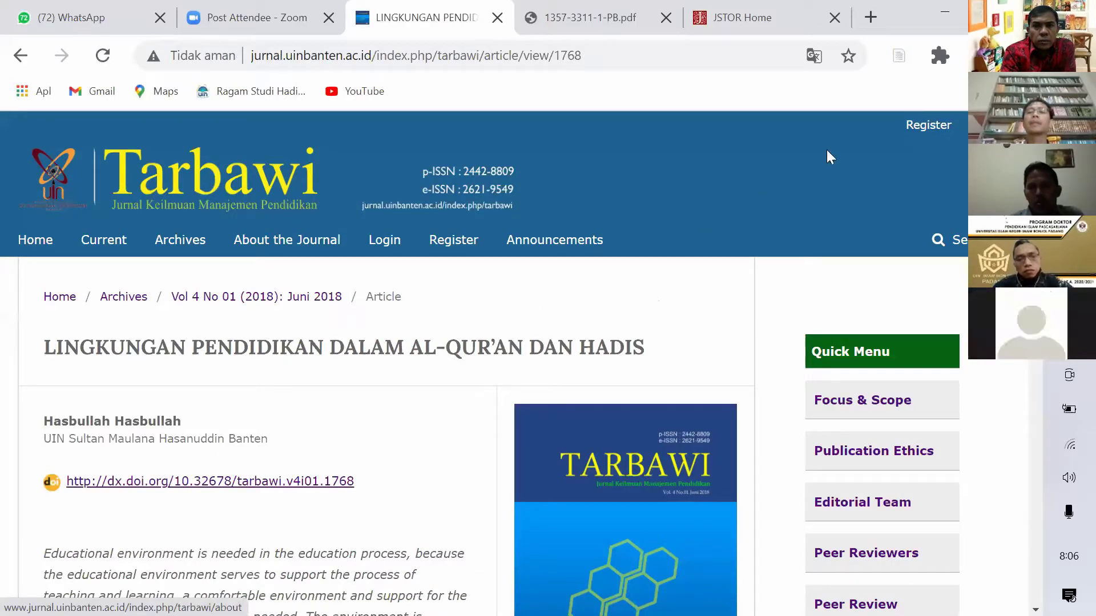
# Save the open "Lingkungan Pendidikan dalam Al-Qur'an dan Hadis" article with the Zotero connector and view its entry in Zotero
pyautogui.press('pagedown')
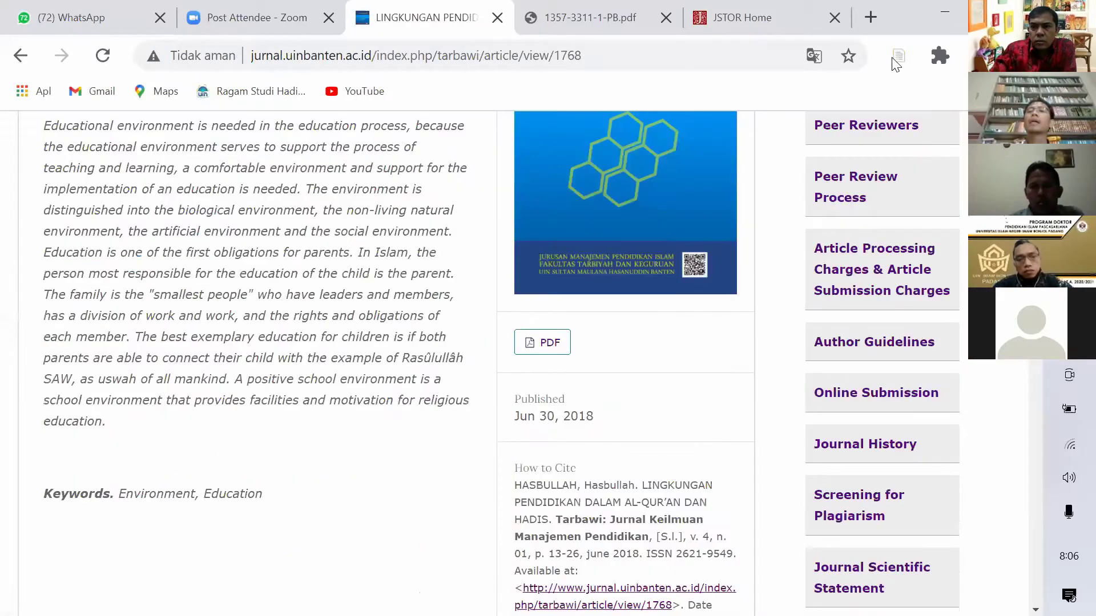
pyautogui.press('pageup')
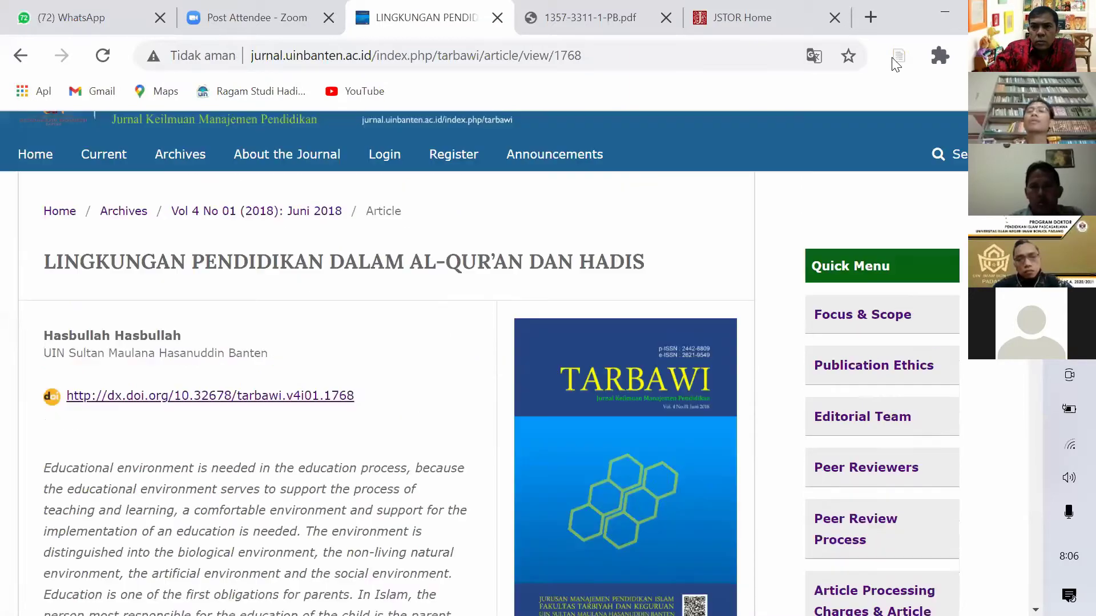
pyautogui.click(897, 57)
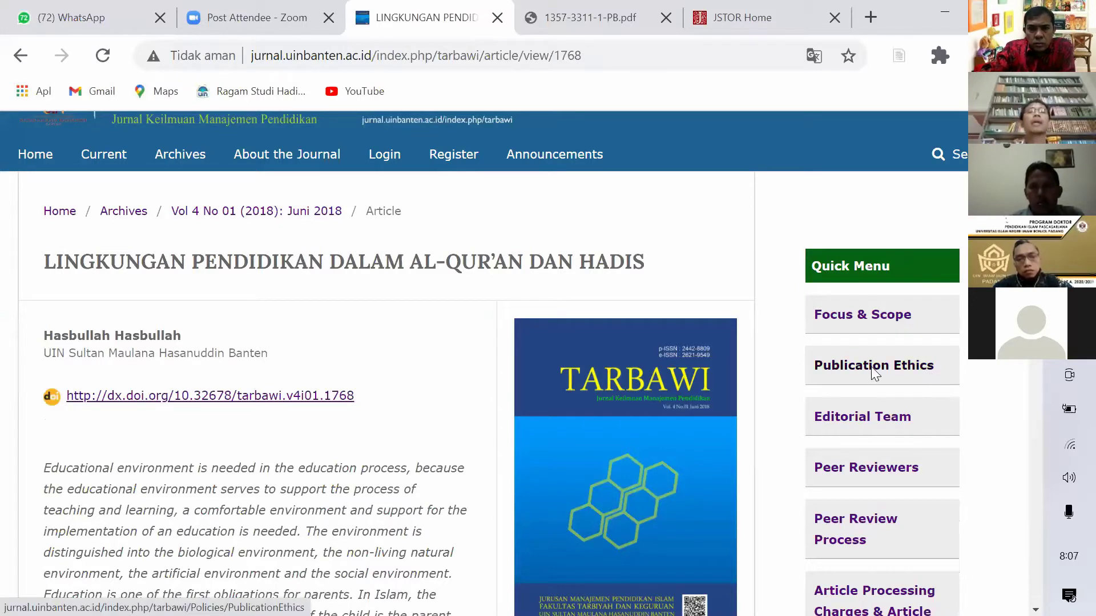
pyautogui.hotkey('alt', 'Tab')
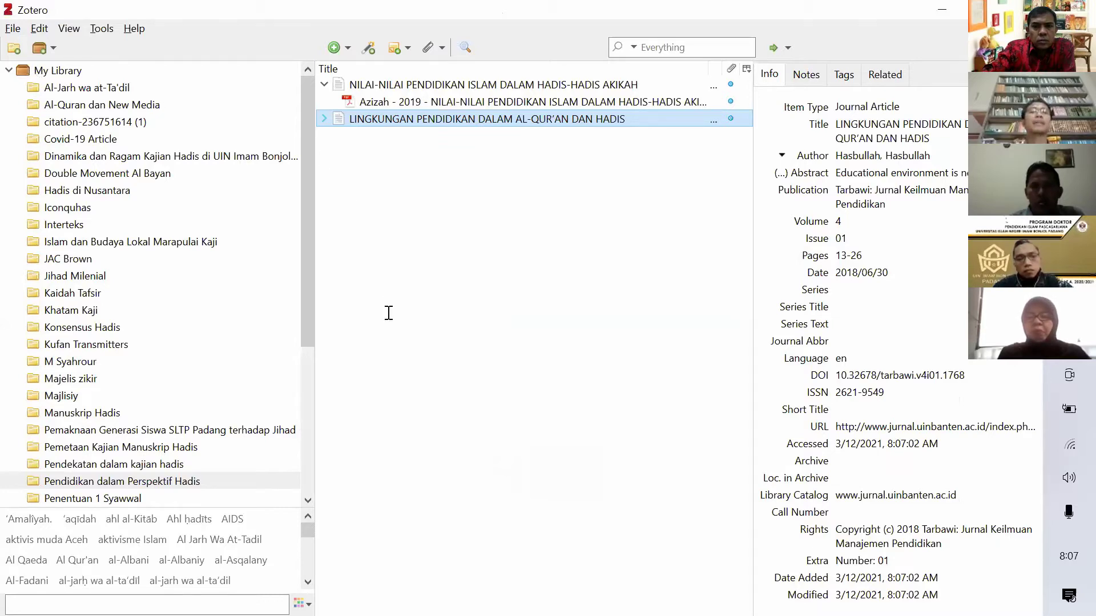
# Return to the Google Scholar results in Chrome and open the article "Prinsip-prinsip manajemen pendidikan dalam Hadis"
pyautogui.hotkey('alt', 'Tab')
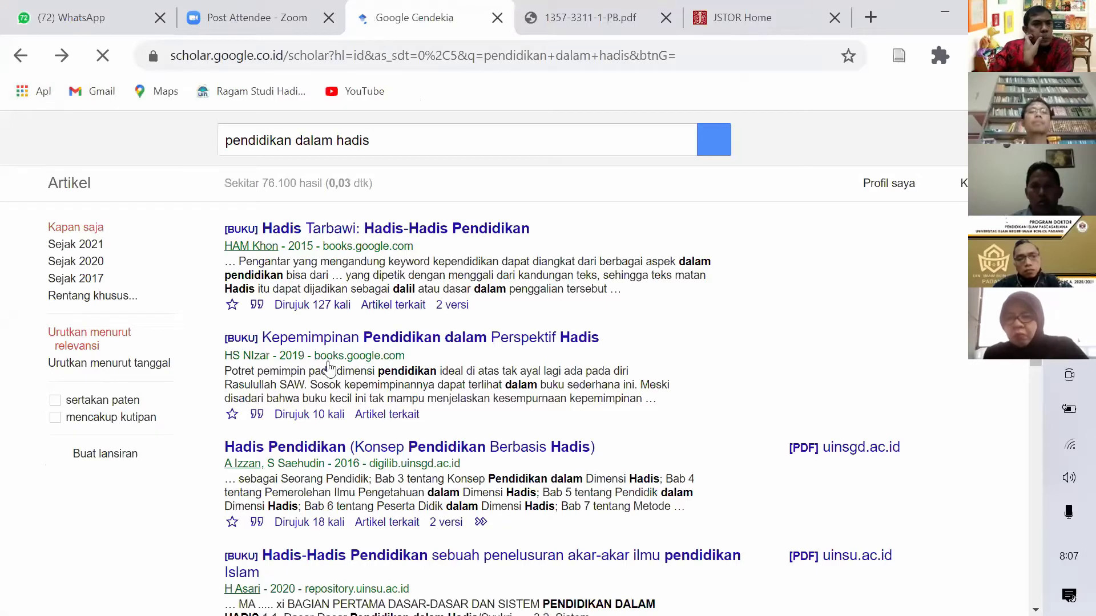
pyautogui.scroll(-10, 329, 368)
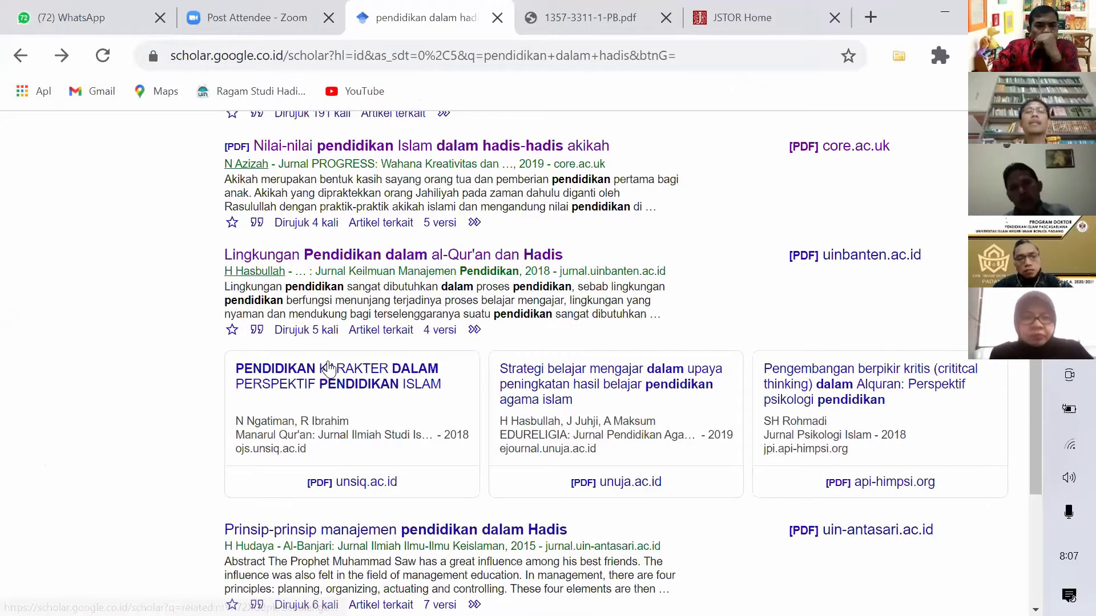
pyautogui.scroll(-3, 329, 368)
pyautogui.click(329, 365)
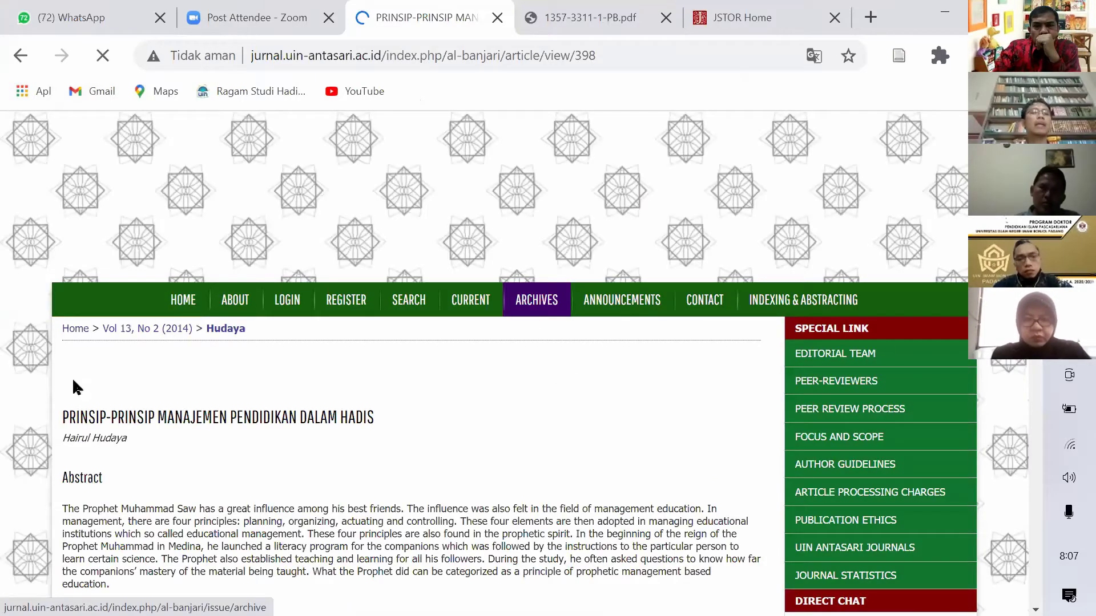
# Open the article's full-text PDF and save it to the "Pendidikan dalam Perspektif Hadis" collection with the Zotero connector
pyautogui.scroll(-5, 68, 379)
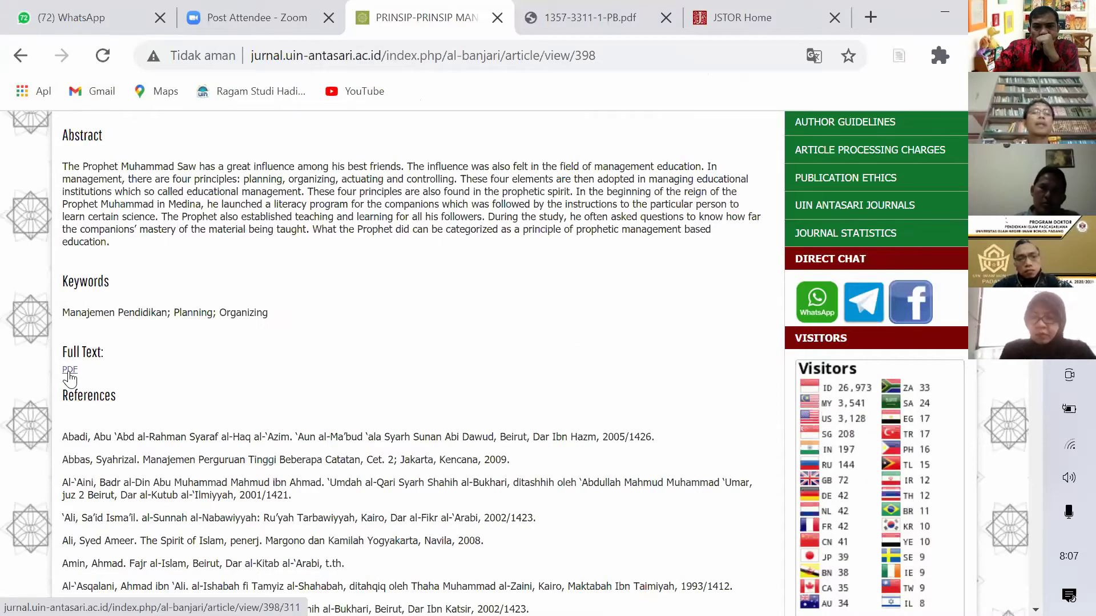
pyautogui.click(70, 377)
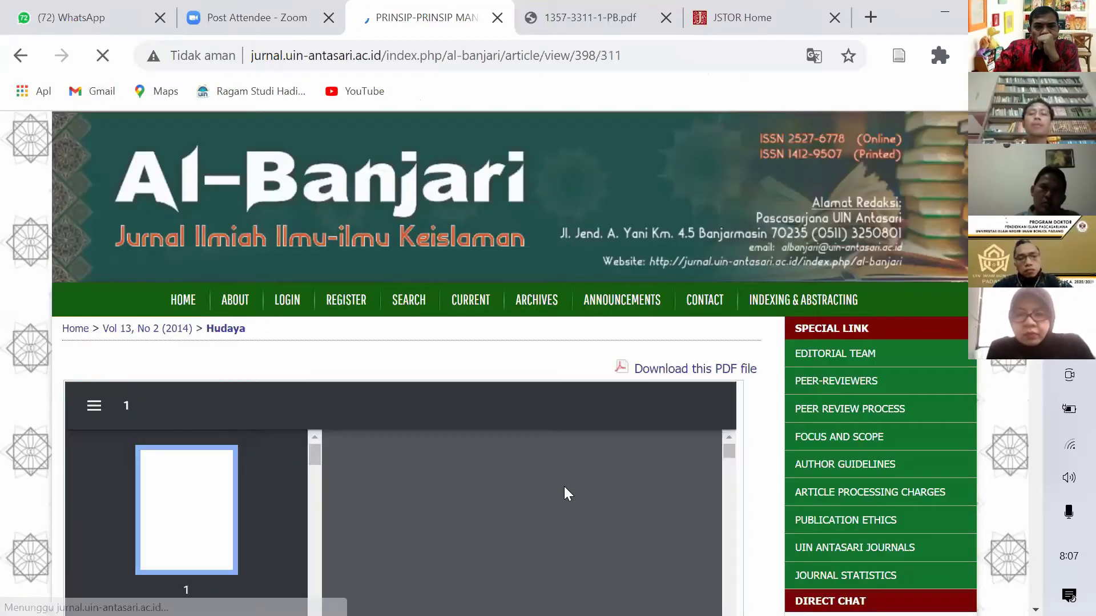
pyautogui.scroll(-4, 666, 484)
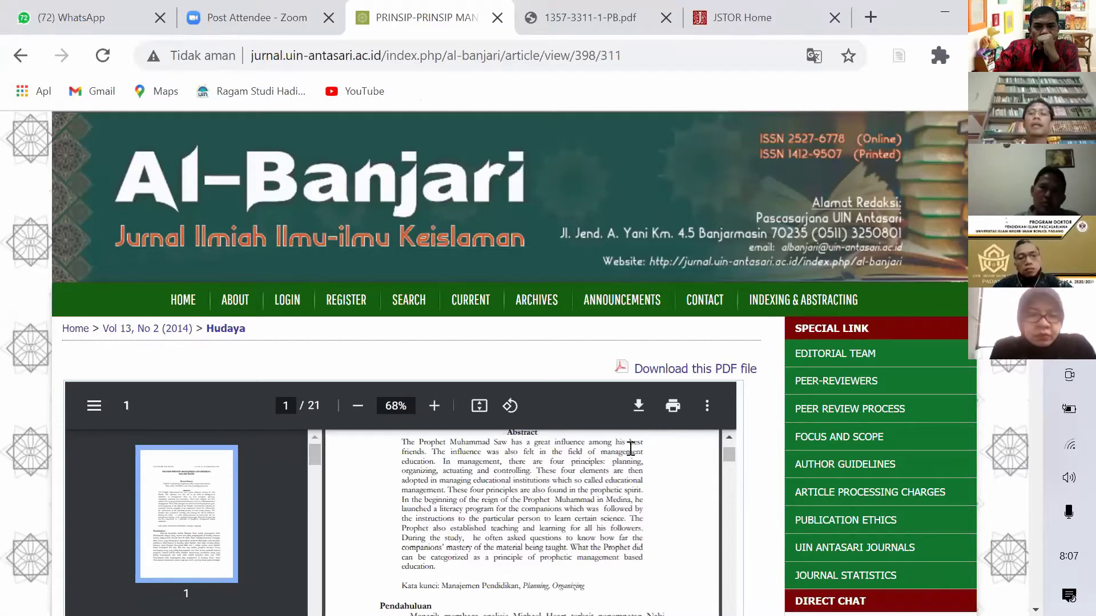
pyautogui.click(901, 64)
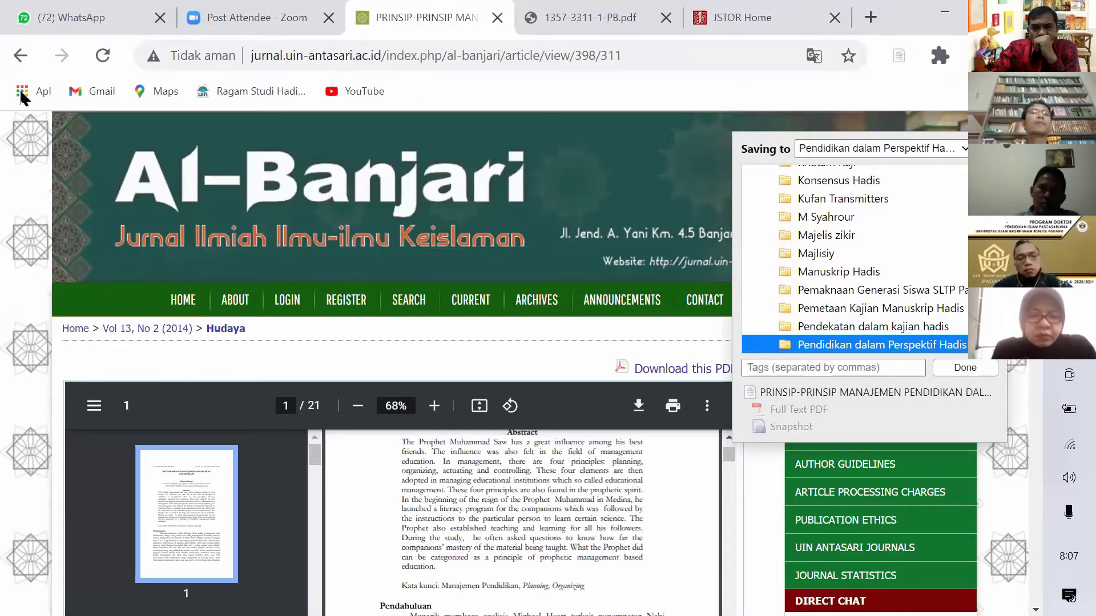
# Go back to the Google Scholar results and open "Rencana Implementasi Penelitian Hadis pada Pendidikan Tinggi Indonesia: Sebuah Analisis Kebijakan"
pyautogui.click(21, 56)
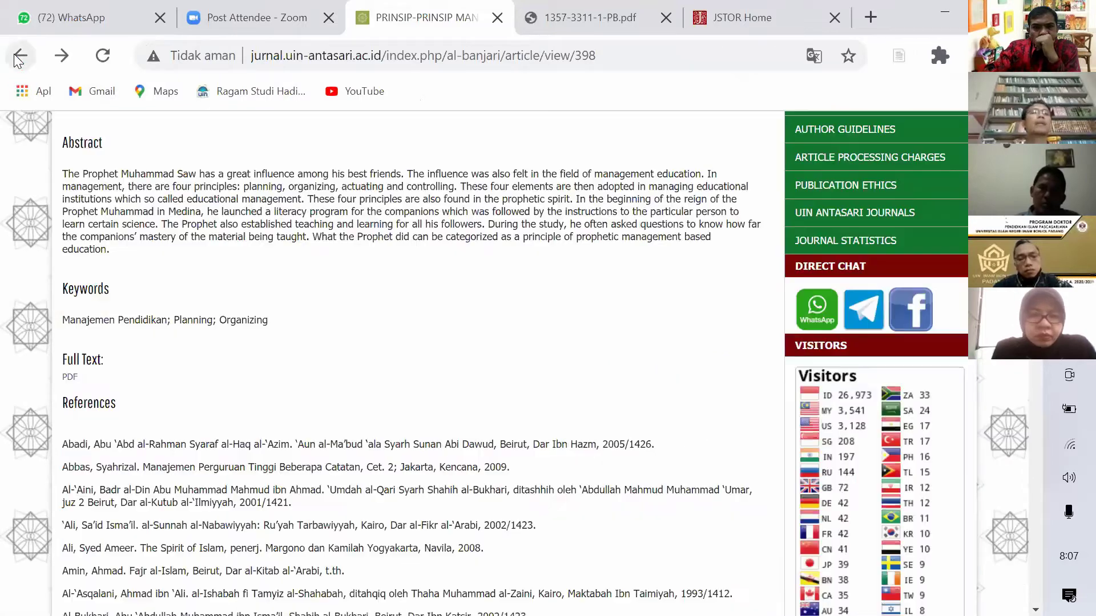
pyautogui.click(21, 56)
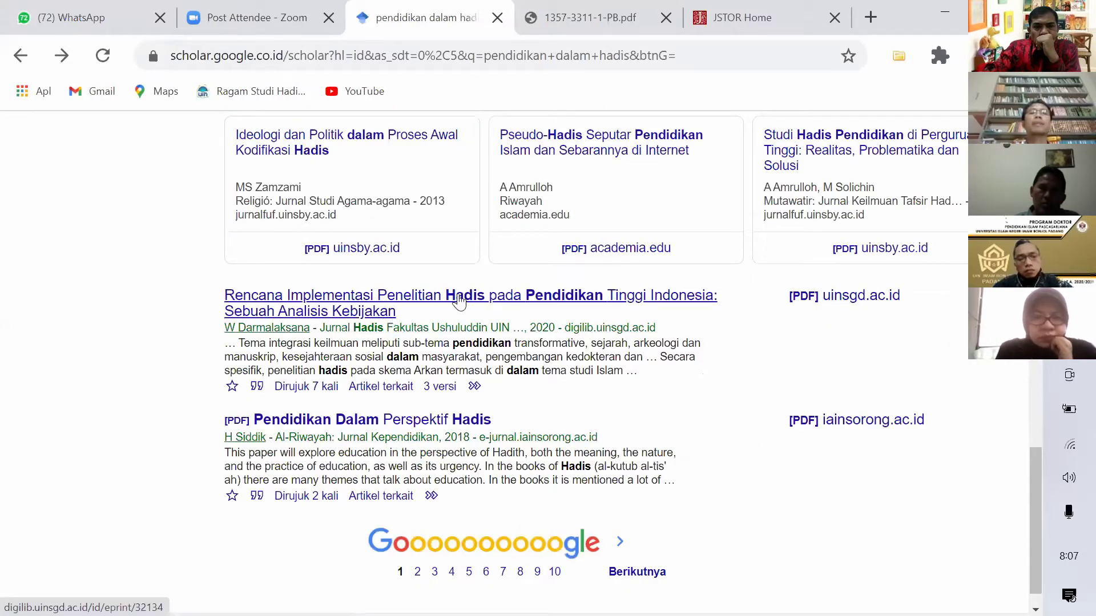
pyautogui.click(500, 308)
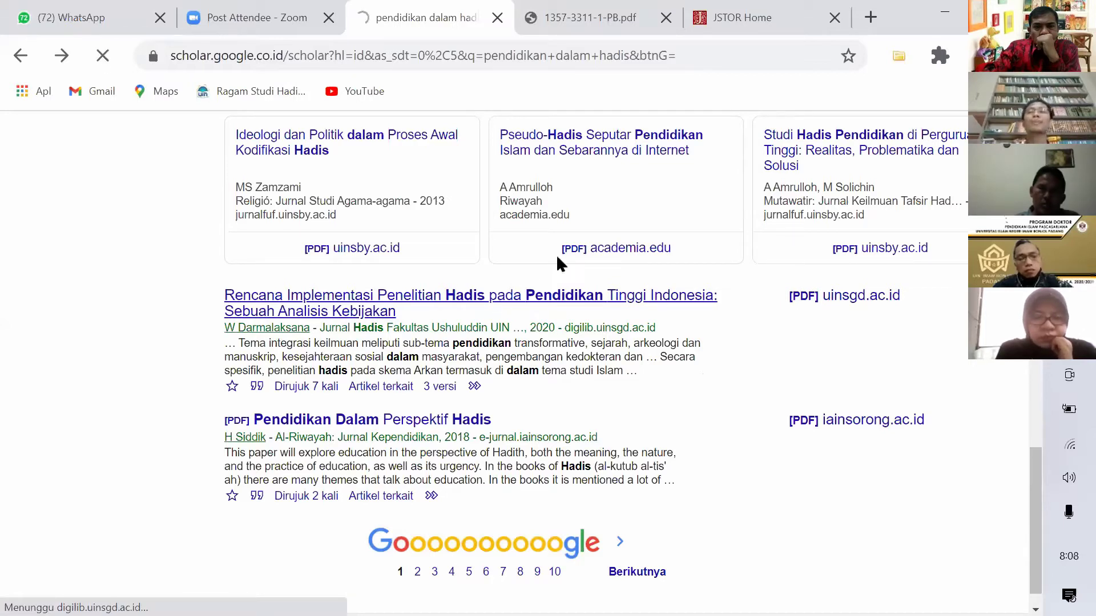
# Save the open digilib.uinsgd.ac.id article to the "Pendidikan dalam Perspektif Hadis" collection and view the collection in Zotero
pyautogui.scroll(-3, 336, 443)
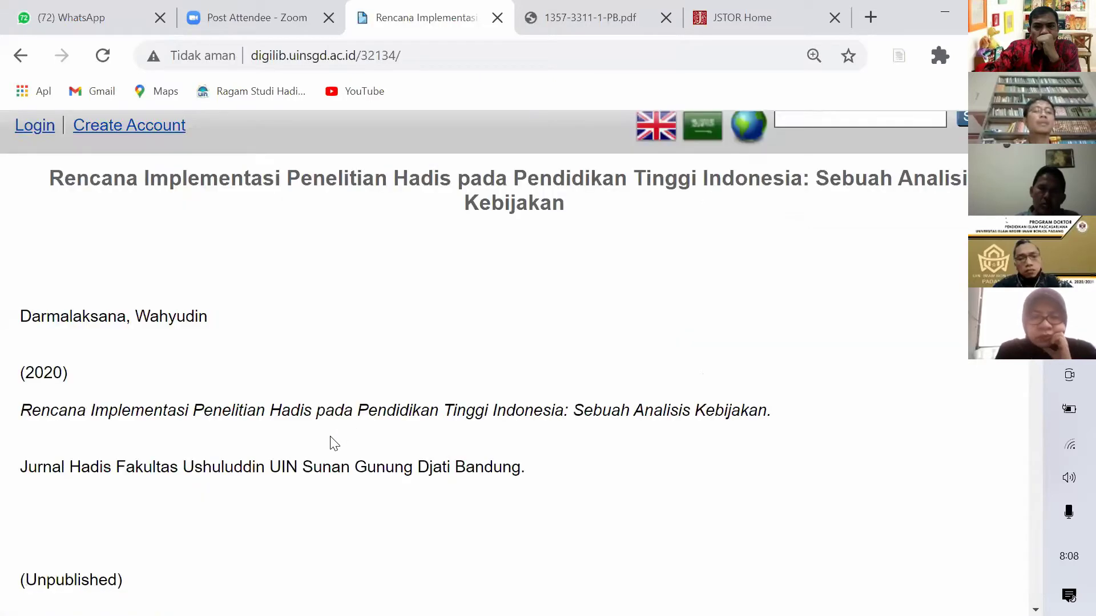
pyautogui.scroll(-4, 334, 444)
pyautogui.scroll(-2, 329, 444)
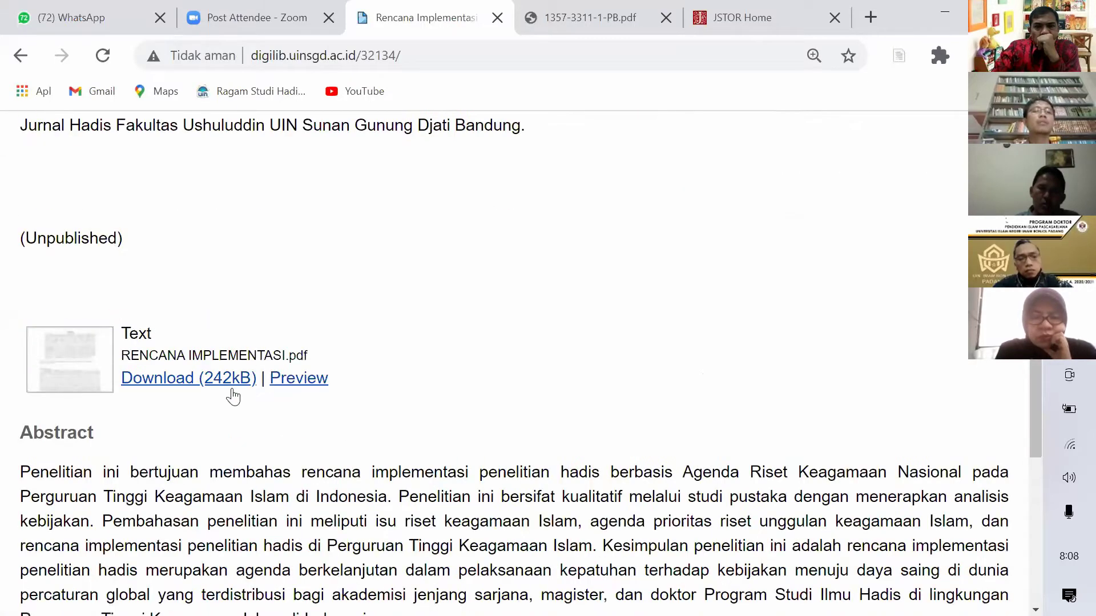
pyautogui.scroll(7, 485, 300)
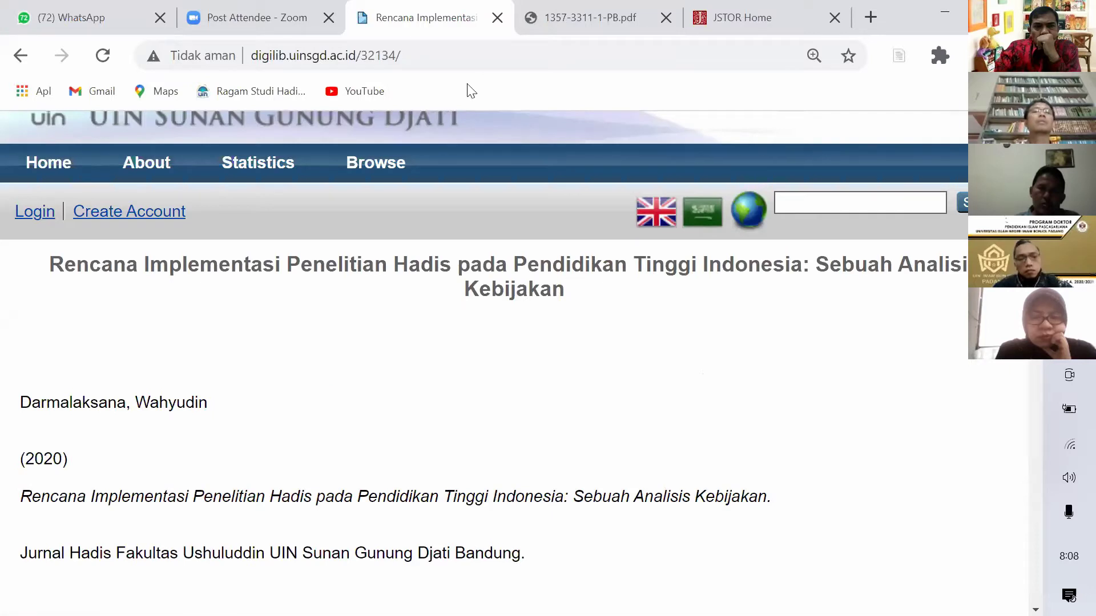
pyautogui.scroll(2, 662, 177)
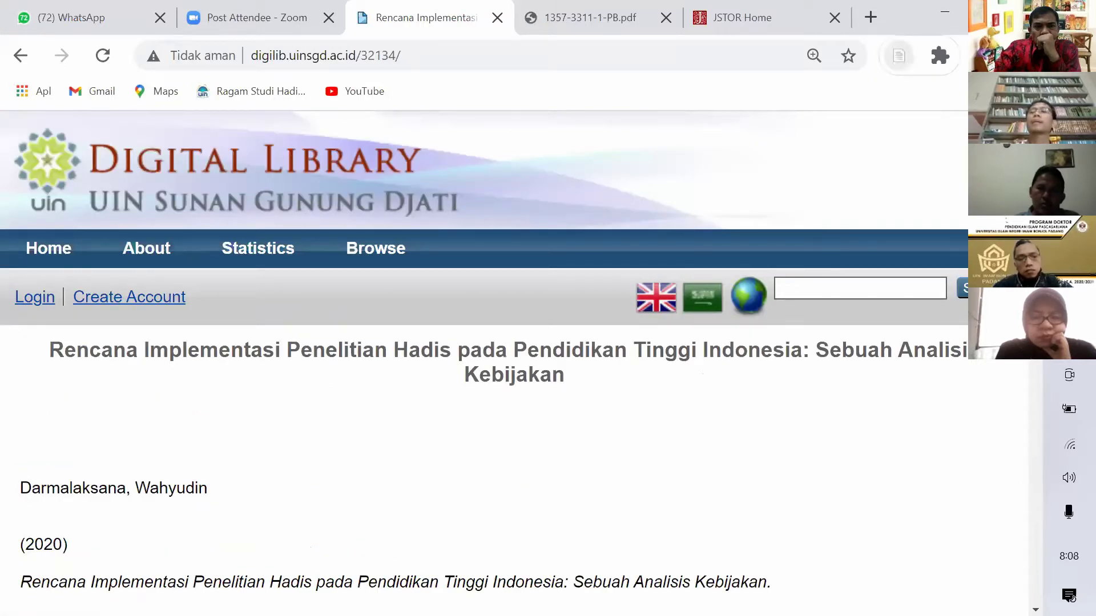
pyautogui.click(899, 55)
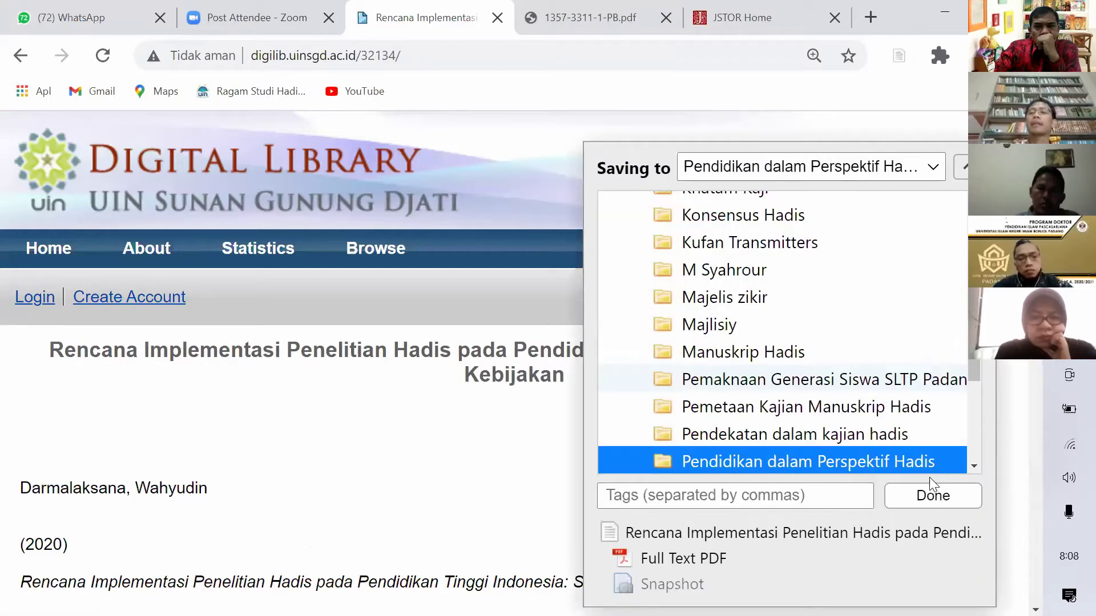
pyautogui.click(932, 493)
pyautogui.hotkey('alt', 'Tab')
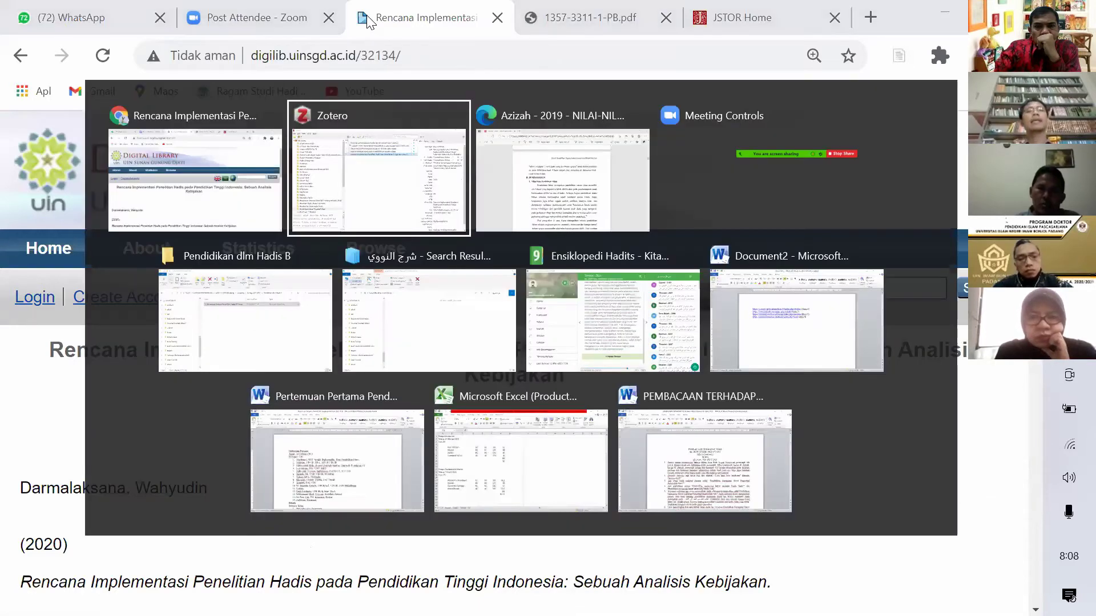
pyautogui.click(348, 191)
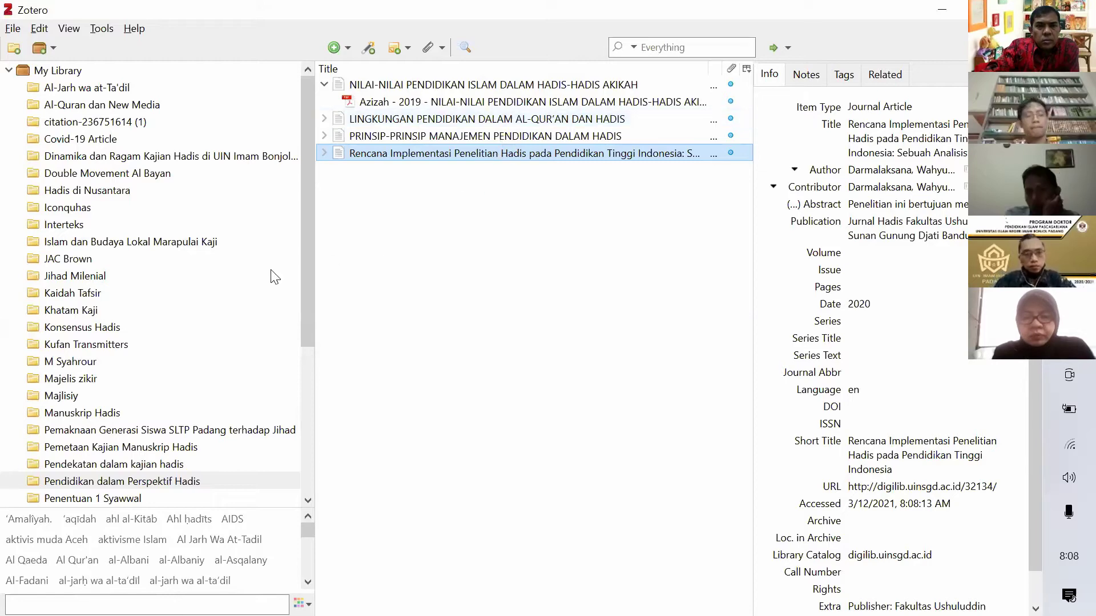
# Switch to Microsoft Word and open a new blank document
pyautogui.press('super')
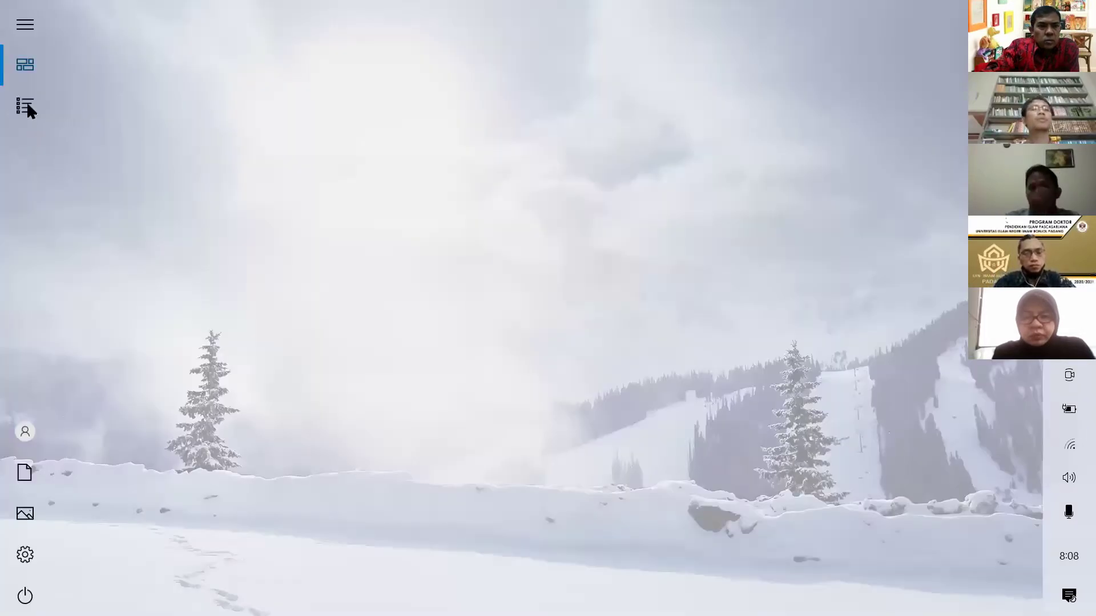
pyautogui.click(26, 105)
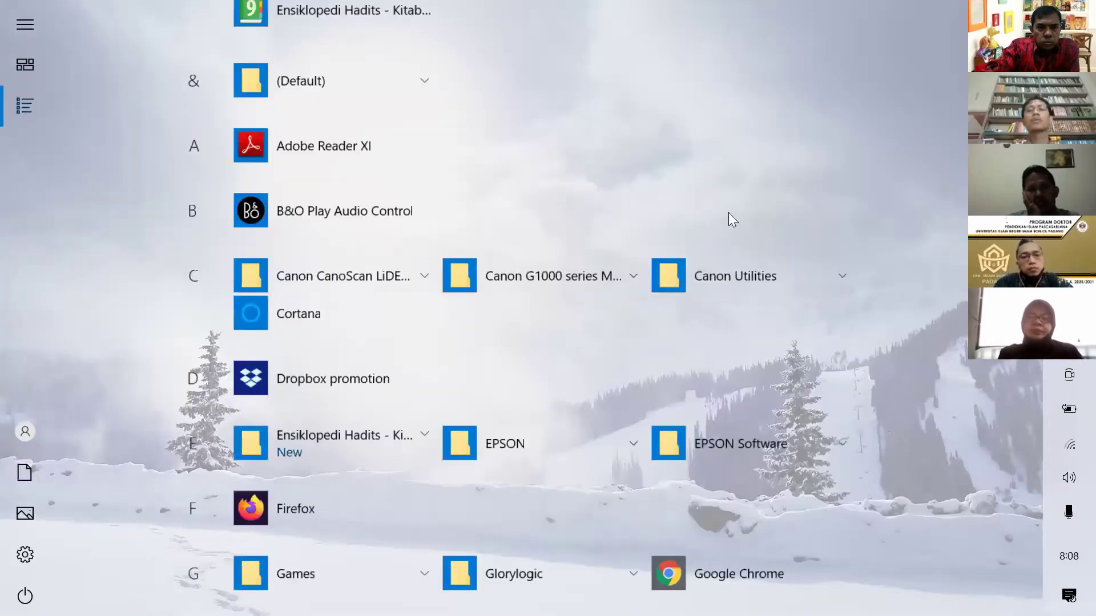
pyautogui.scroll(-5, 728, 216)
pyautogui.scroll(-3, 693, 368)
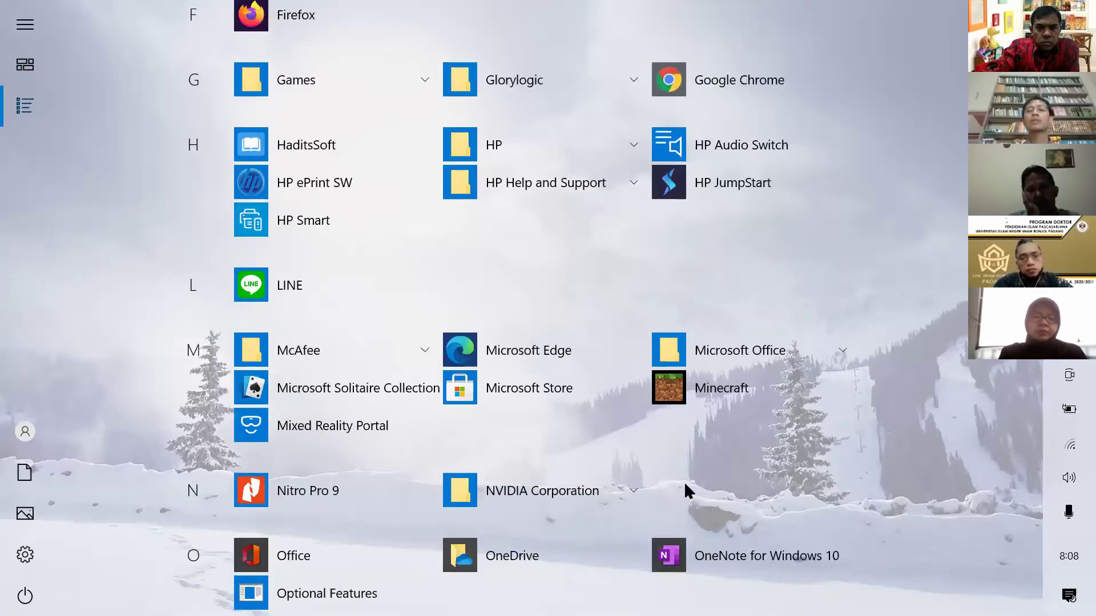
pyautogui.click(754, 563)
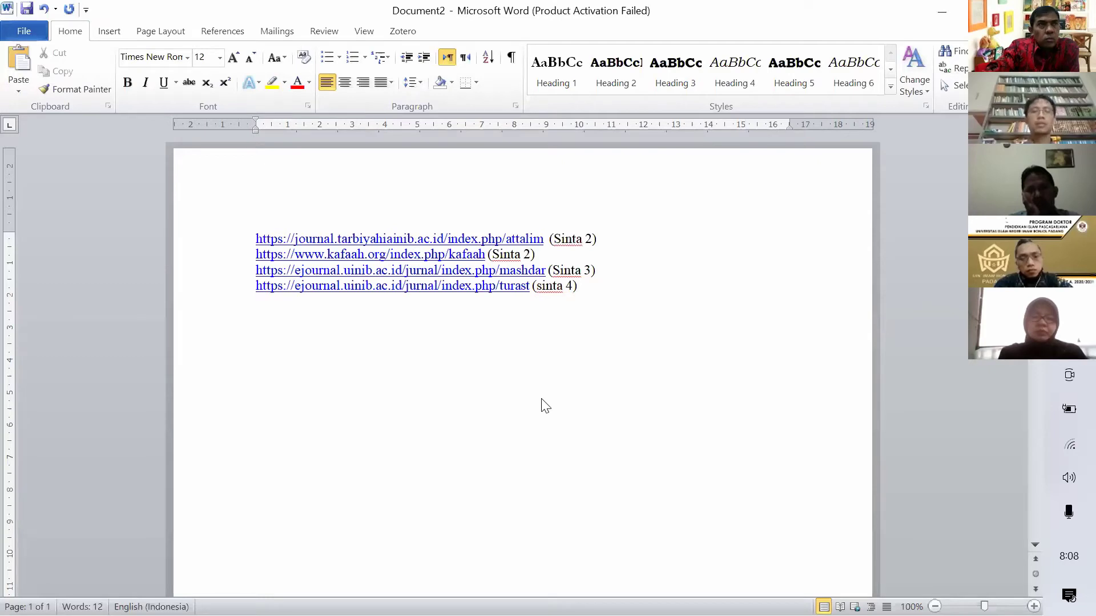
pyautogui.press('super+d')
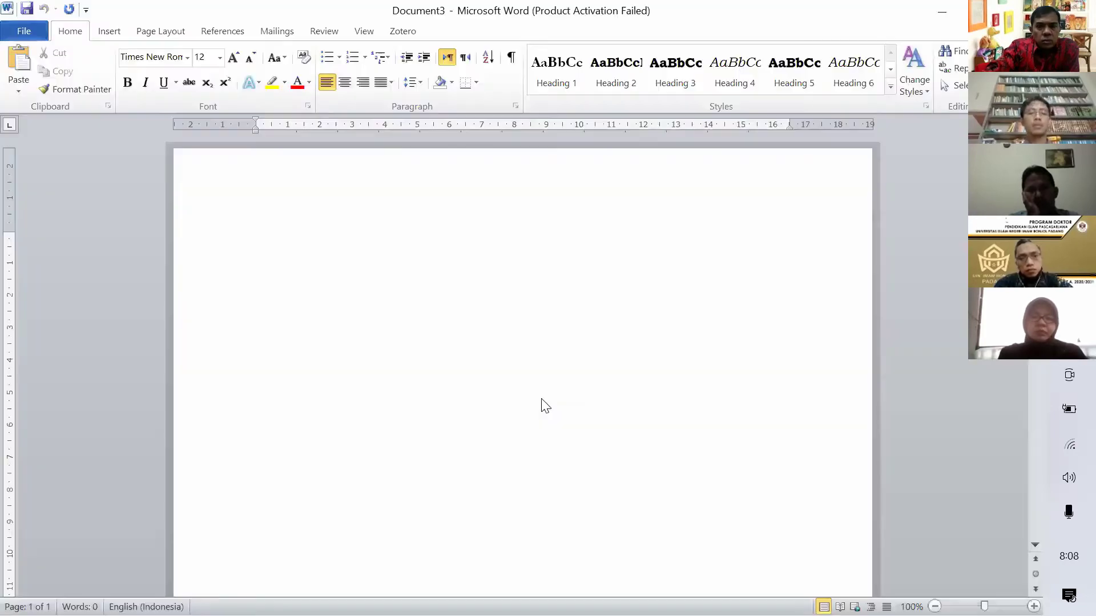
# Enter the centred title "DASAR-DASAR PENDIDIKAN PERSPEKTIF HADIS NABI" on the first line of the blank document
pyautogui.hotkey('ctrl', 'e')
pyautogui.write('DA')
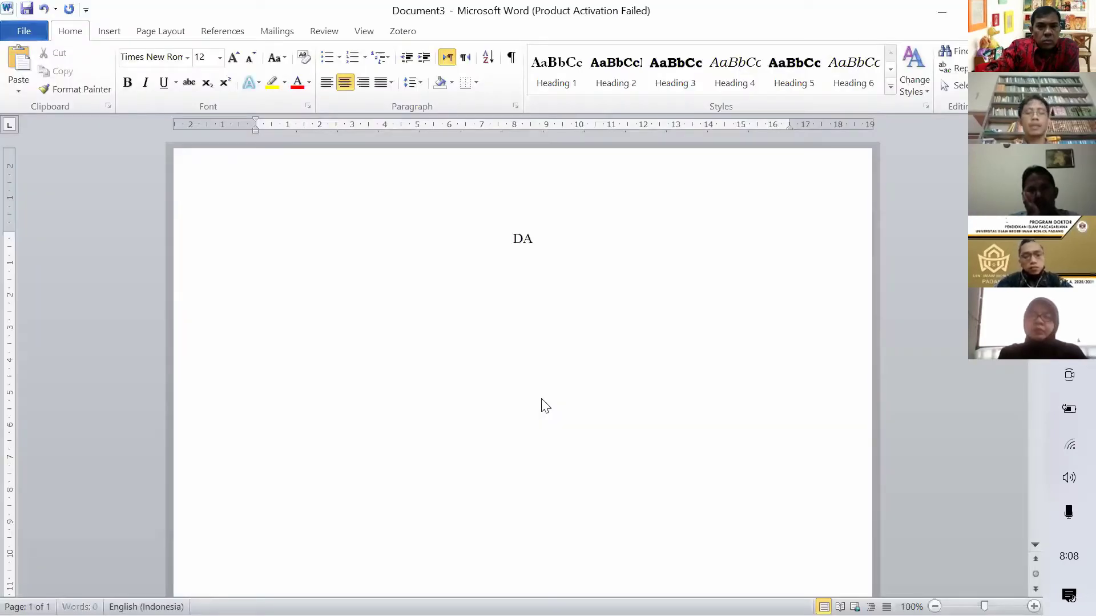
pyautogui.write('SAR-S')
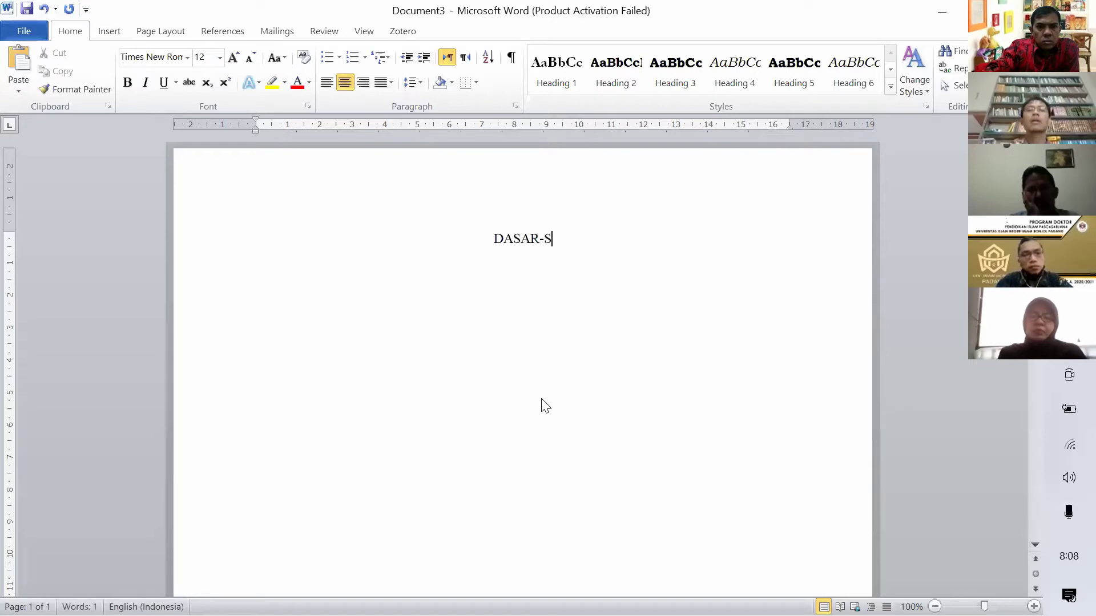
pyautogui.press('BackSpace')
pyautogui.write('DASAR')
pyautogui.write(' PENDIDIKA')
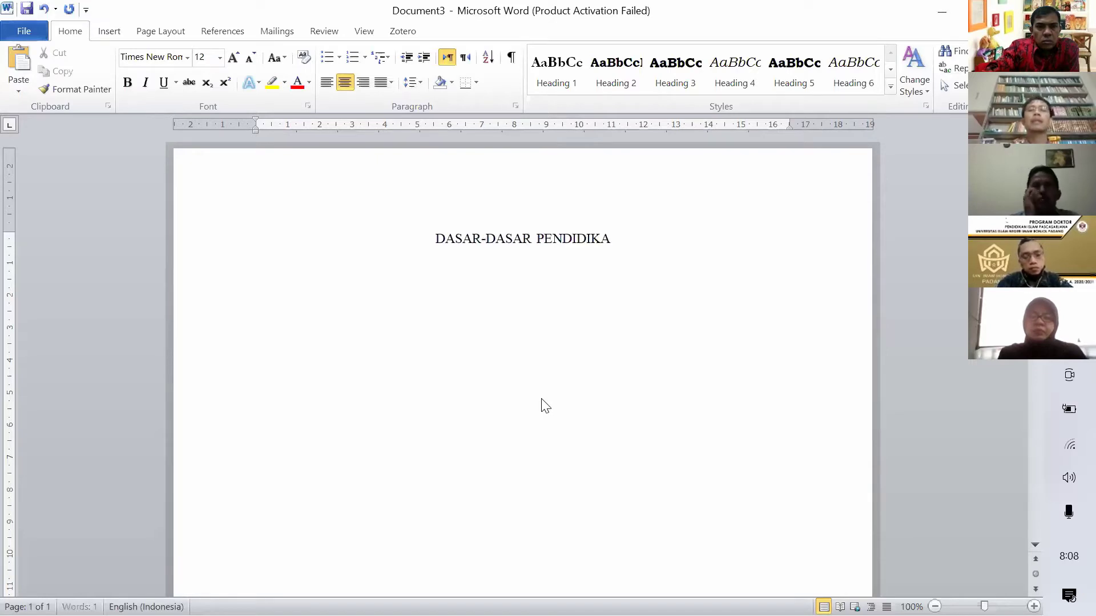
pyautogui.write('N PERSPE')
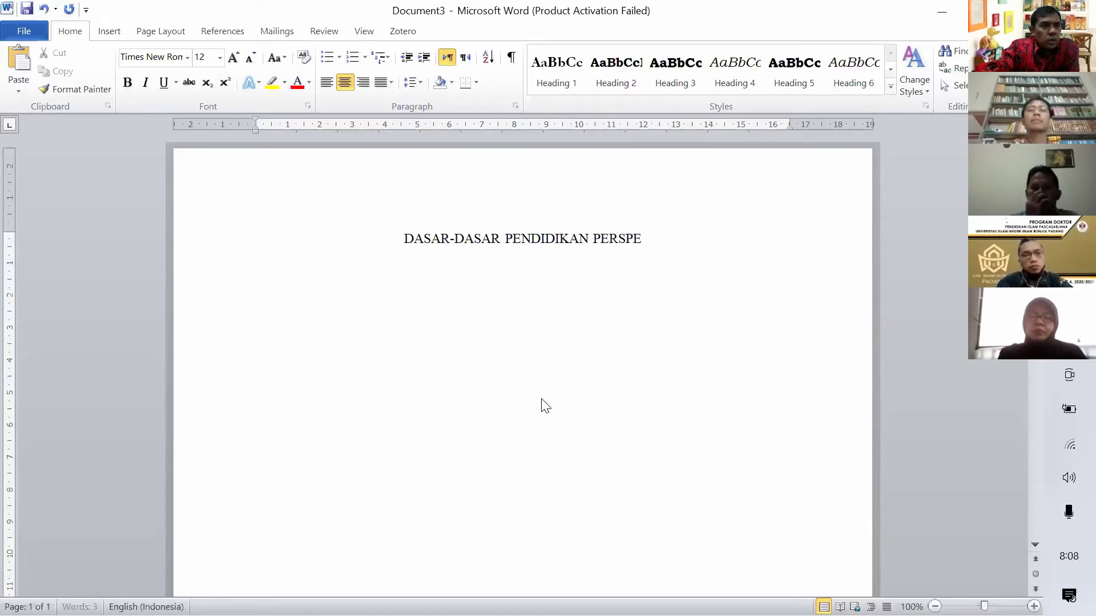
pyautogui.write('KTIF HADIS NA')
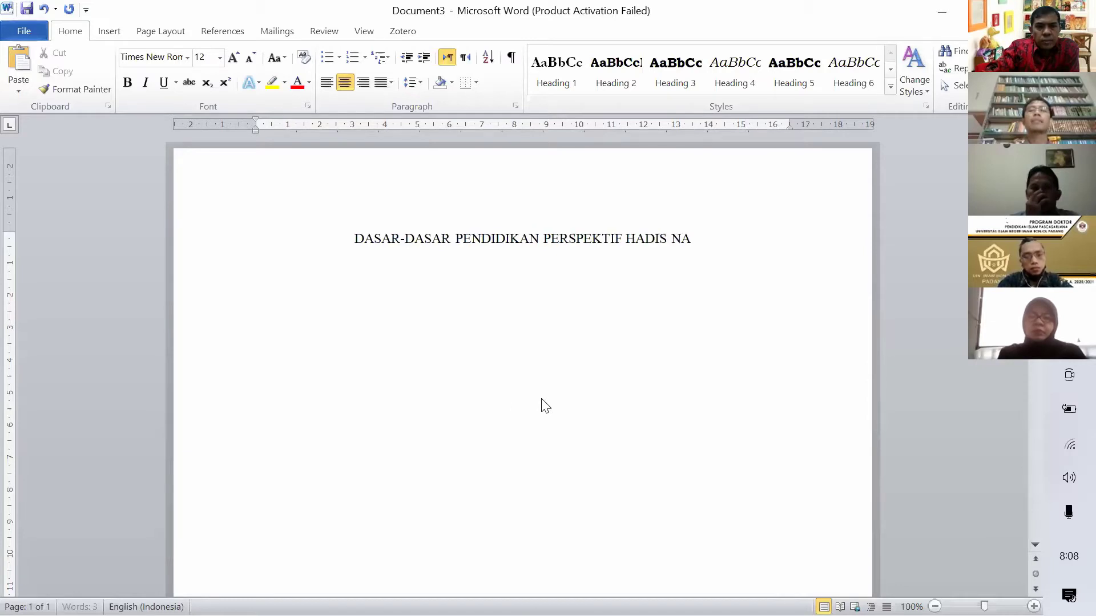
pyautogui.write('BI')
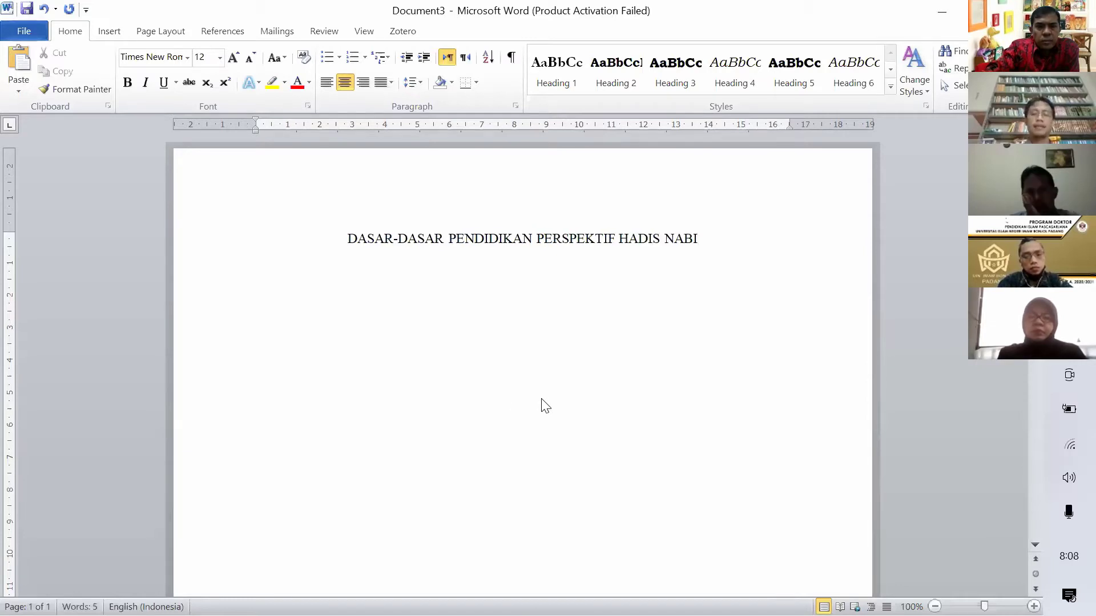
# Start an uncentred paragraph below the title with the sentence "Di antara unsur yang dimuat dalam hadis nabi adalah unsur pendidikan."
pyautogui.press('Return')
pyautogui.hotkey('ctrl', 'l')
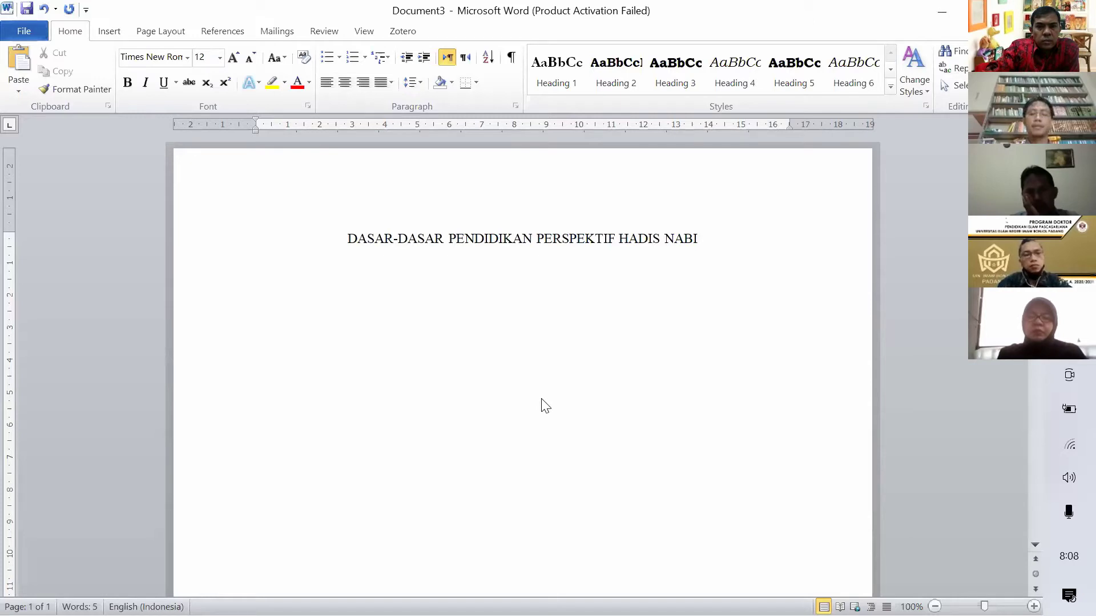
pyautogui.write('d')
pyautogui.write('i a')
pyautogui.write('ntara u')
pyautogui.write('nsur ya')
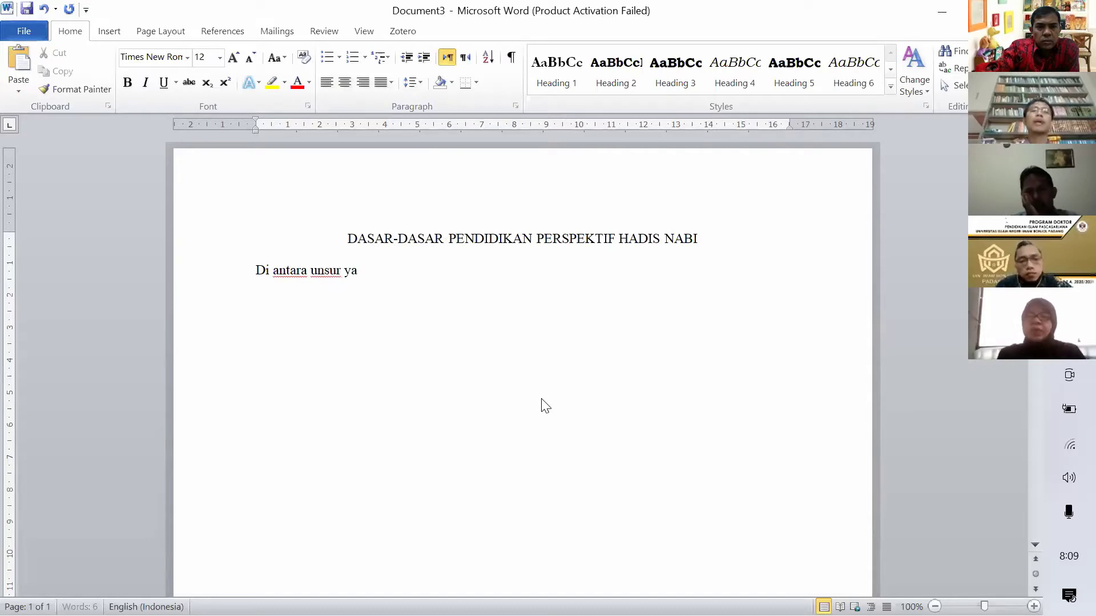
pyautogui.write('ng dimuat')
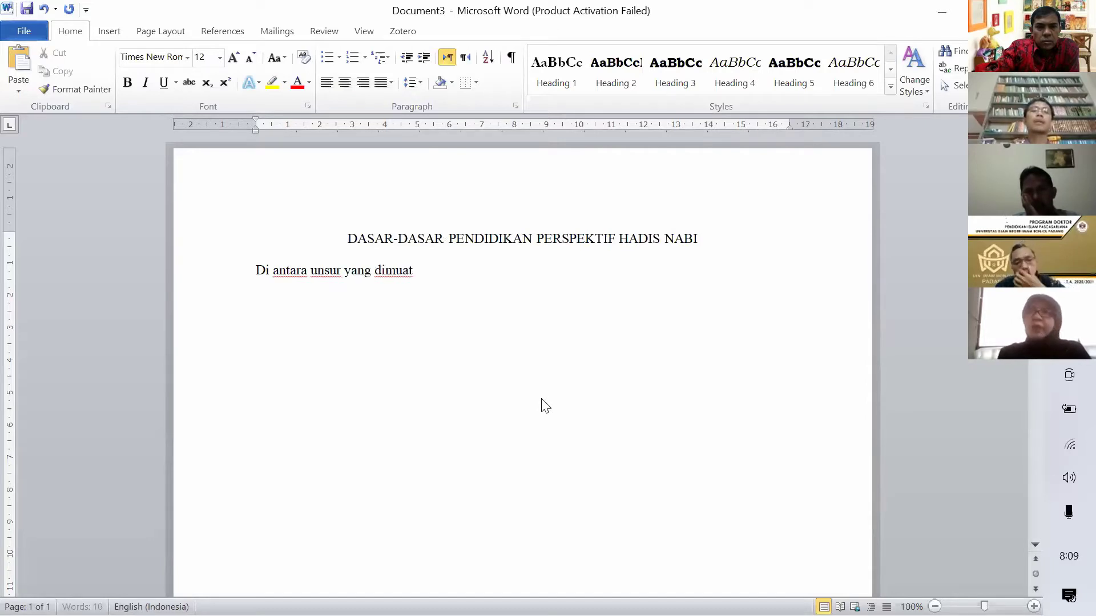
pyautogui.write(' dalam hadis na')
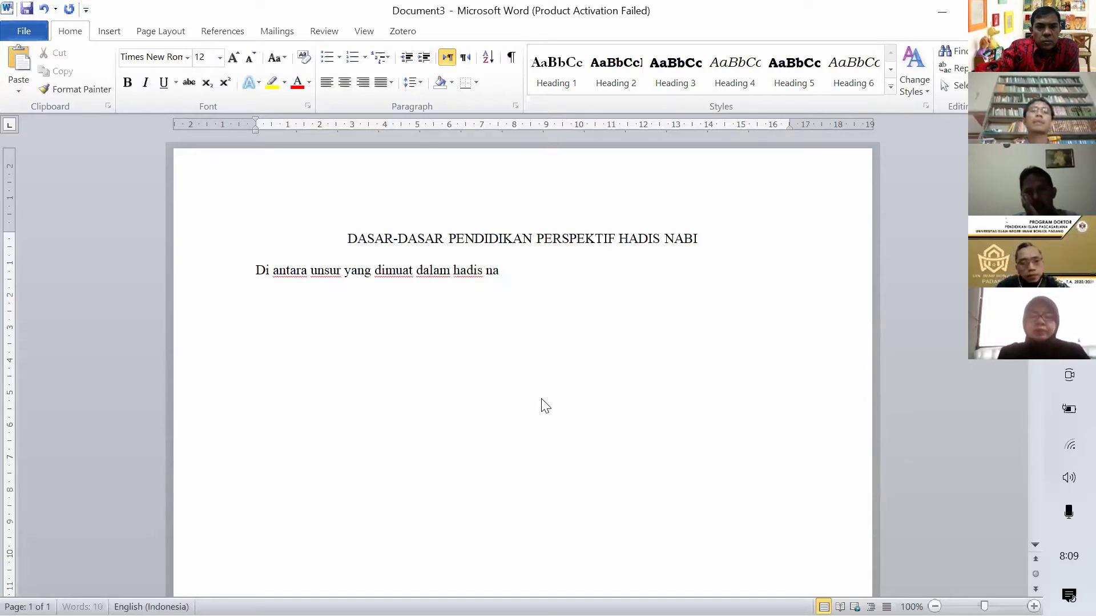
pyautogui.write('bi adalah un')
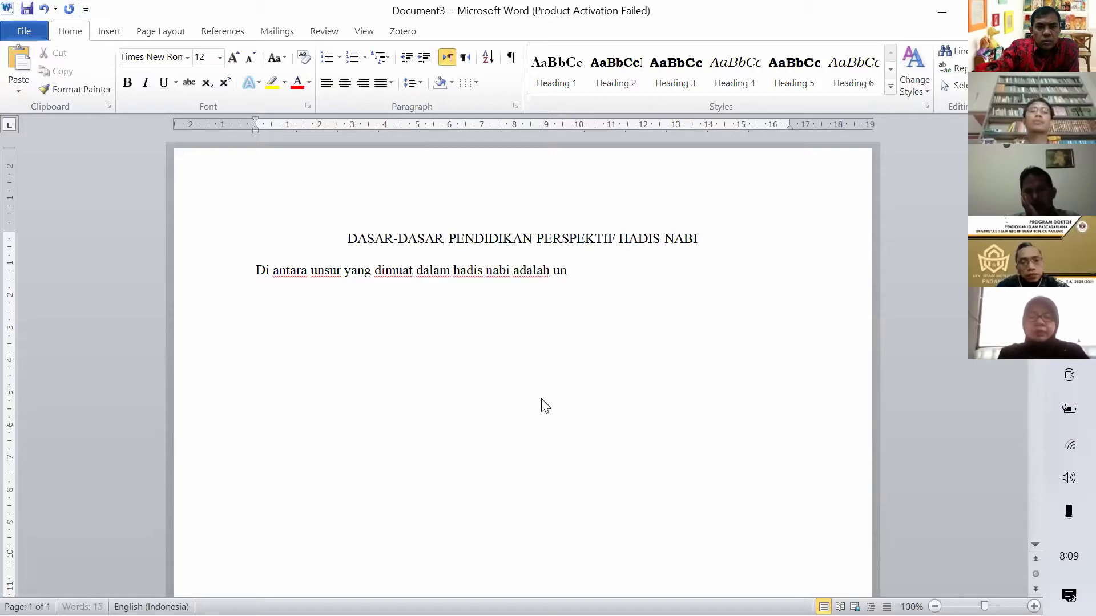
pyautogui.write('sur pendidikan')
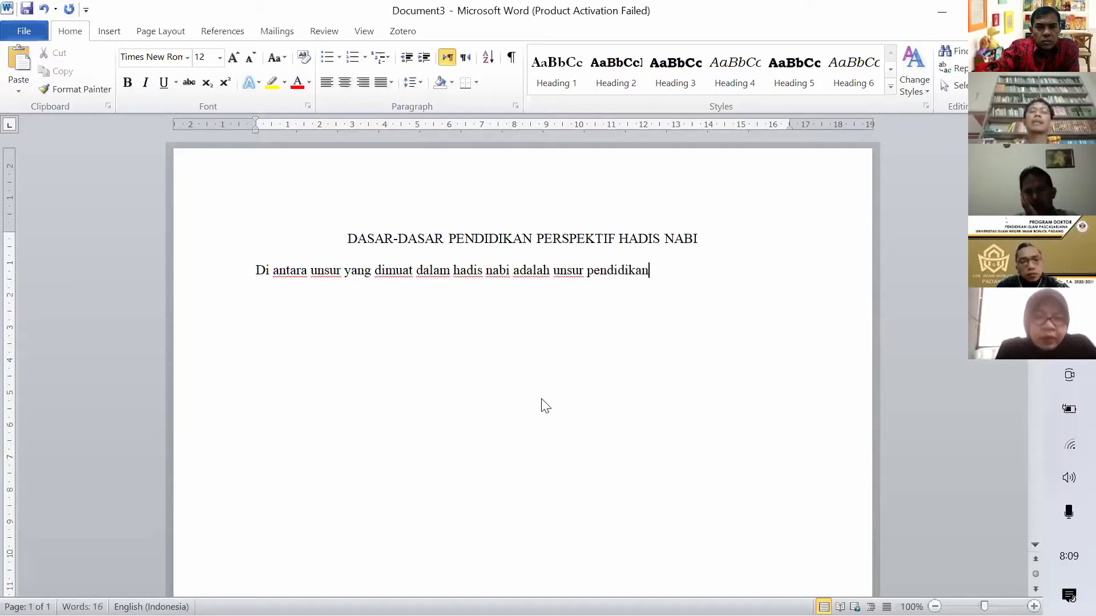
pyautogui.write('. ')
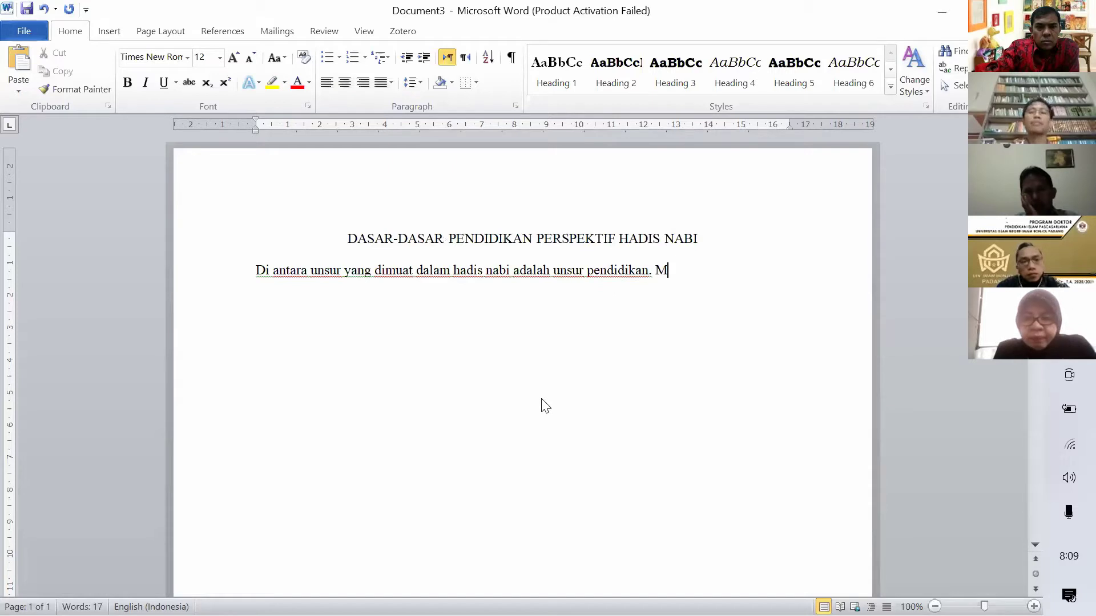
# Add a second sentence beginning "Menurut", the cited author's name, and "pendidikan dalam hadis nabi mencakup empat aspek."
pyautogui.write('Me')
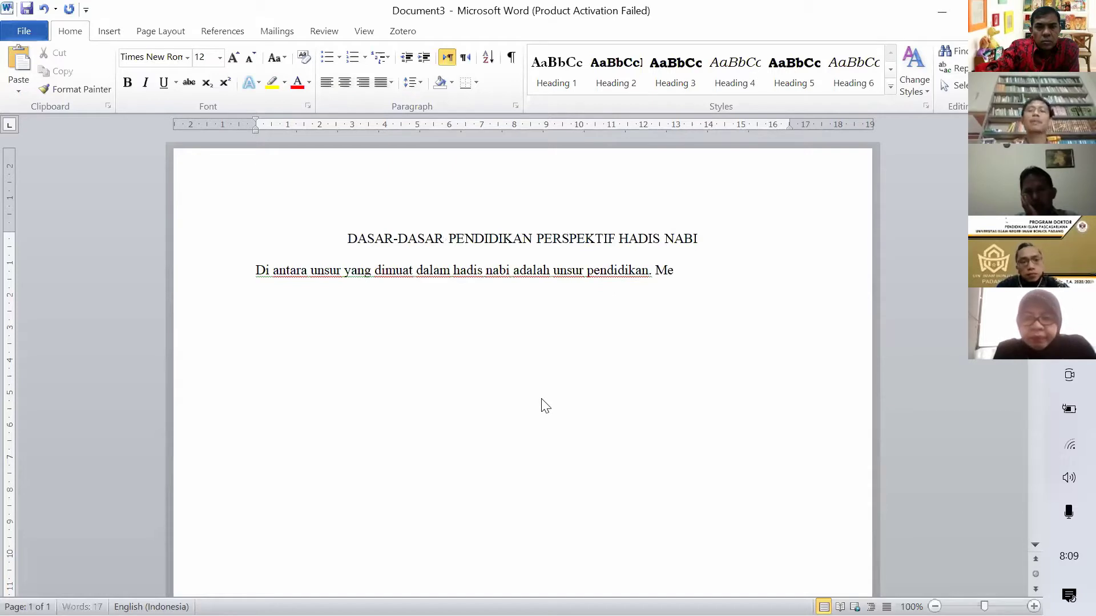
pyautogui.write('nurut Hasbullah')
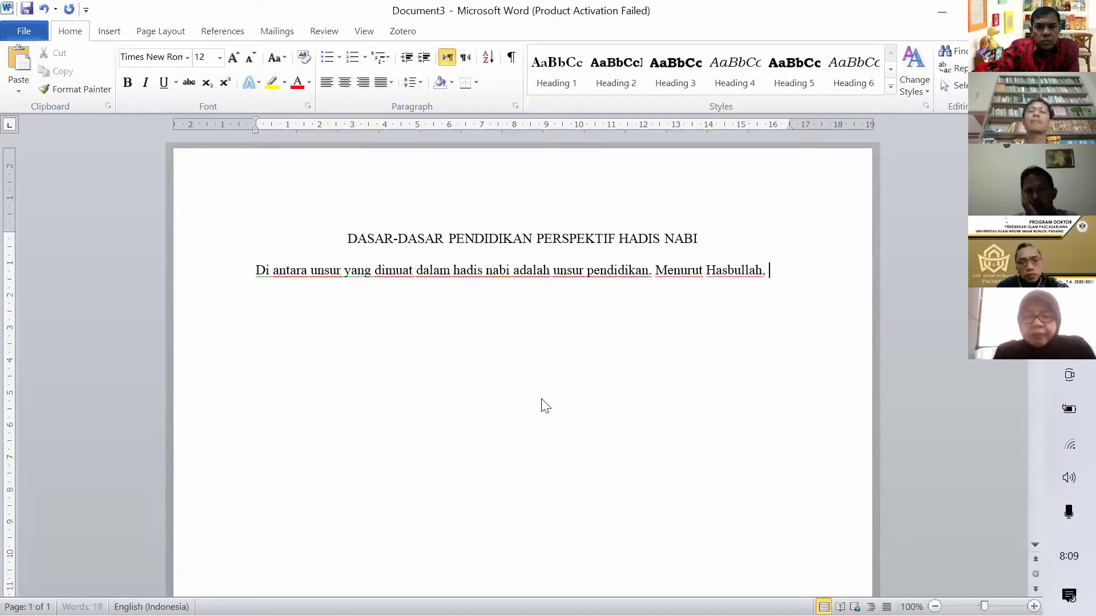
pyautogui.write(', pendidikan dal')
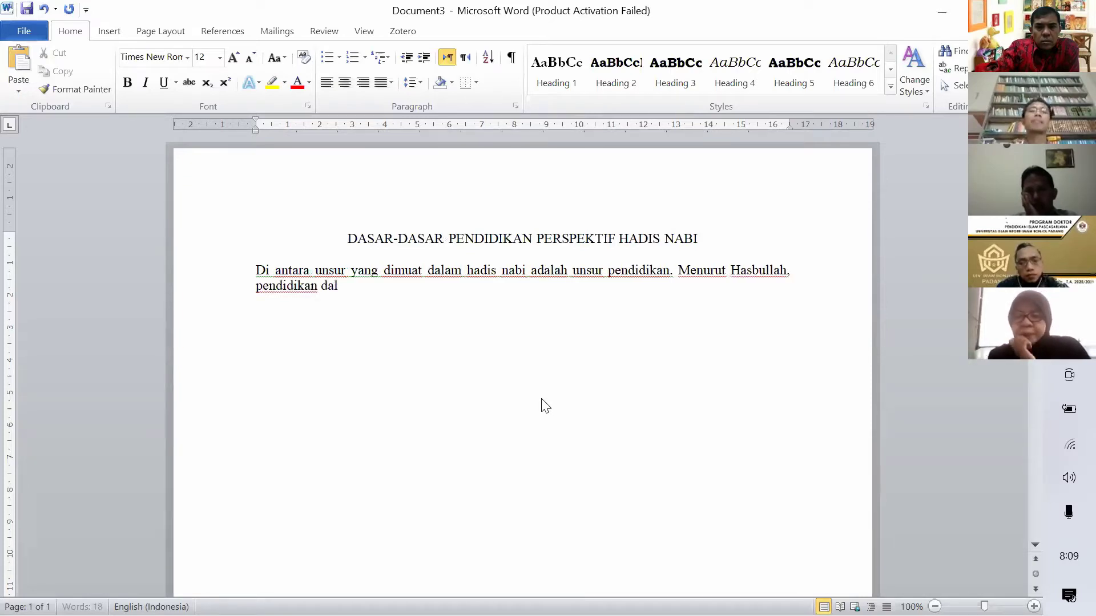
pyautogui.write('am hadis nabi')
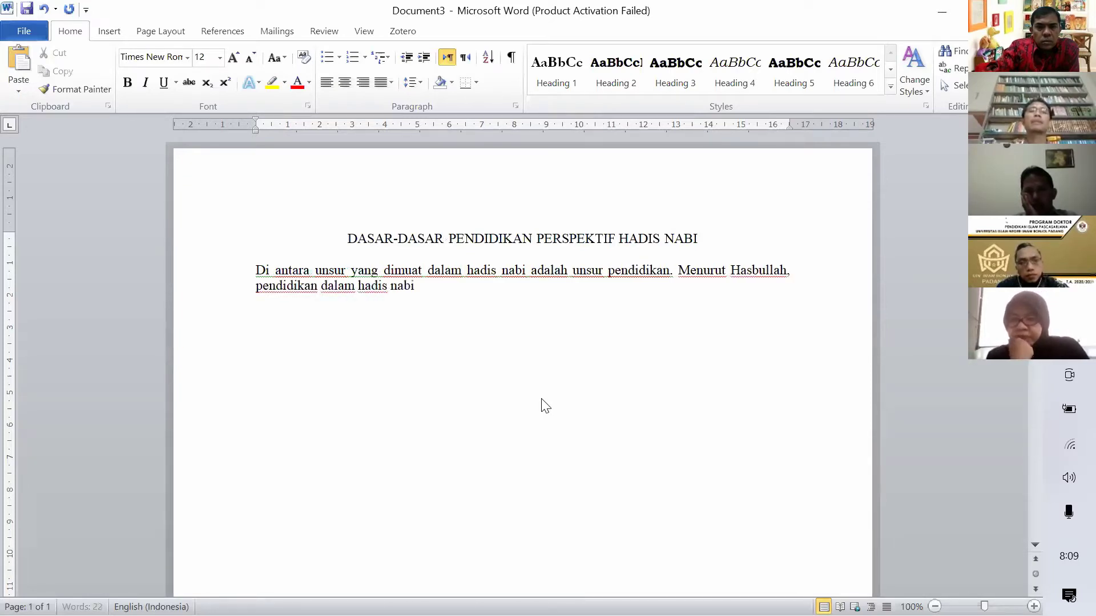
pyautogui.write(' mencakup e')
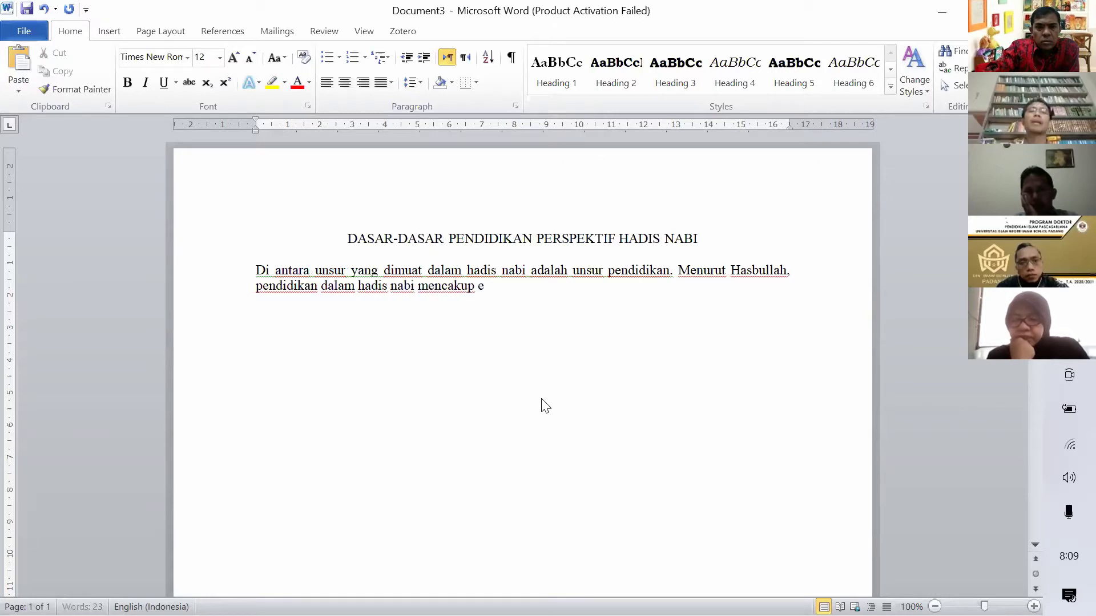
pyautogui.write('mpat aspek.')
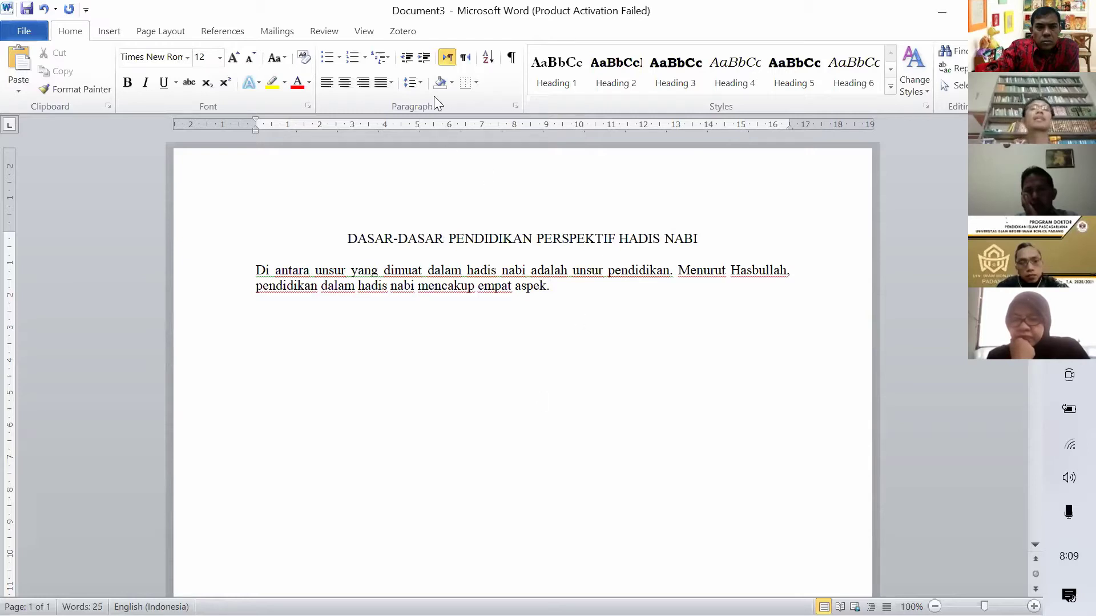
# Start a Zotero citation at the end of the paragraph using the Chicago Manual of Style 17th edition (full note) style
pyautogui.click(404, 31)
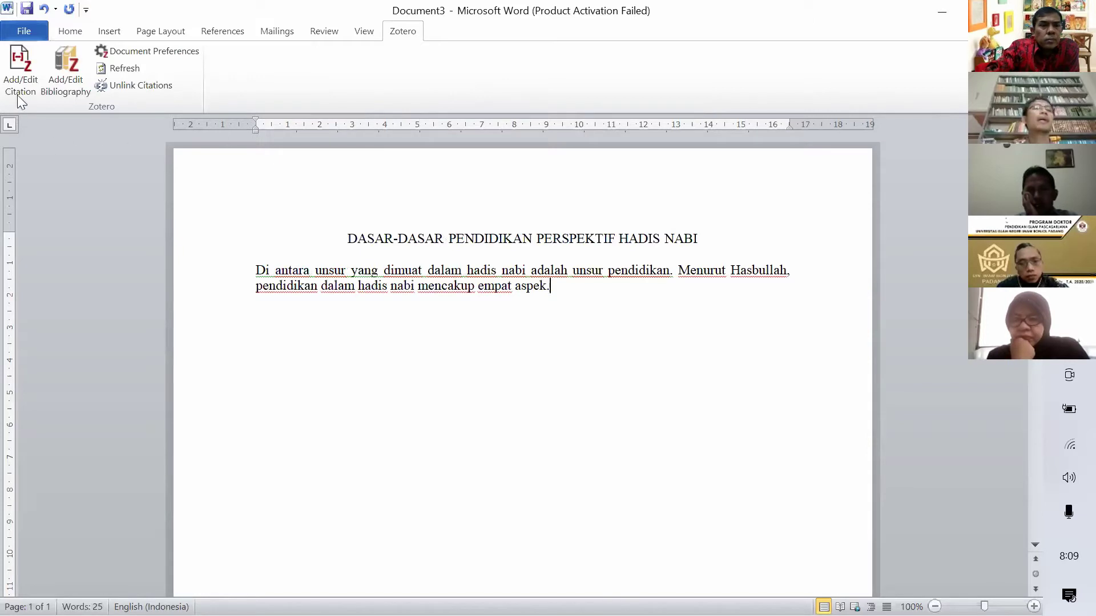
pyautogui.click(21, 72)
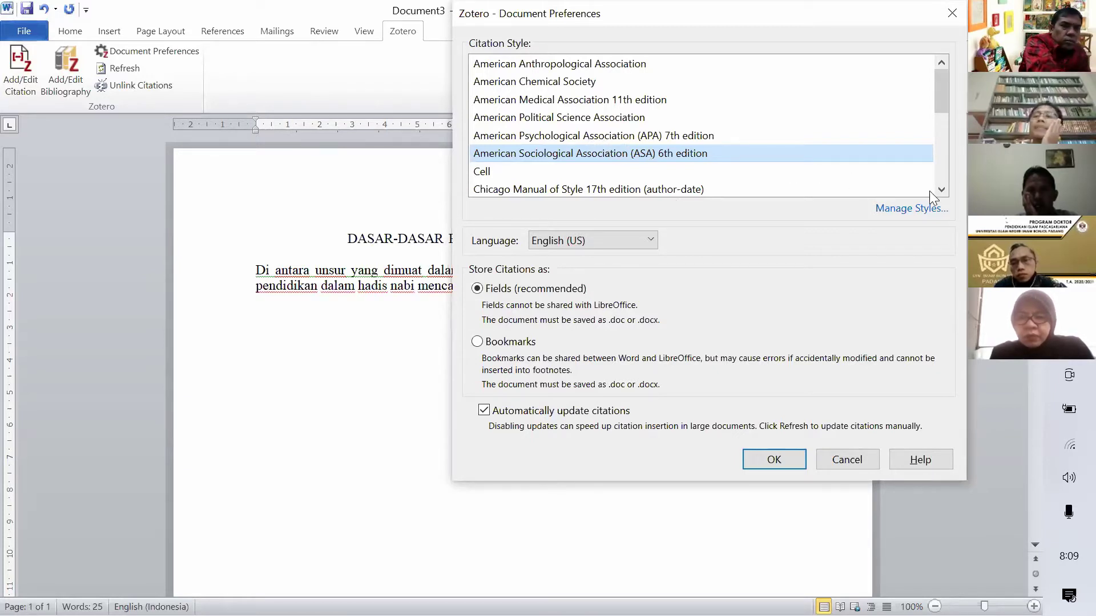
pyautogui.scroll(-2, 938, 189)
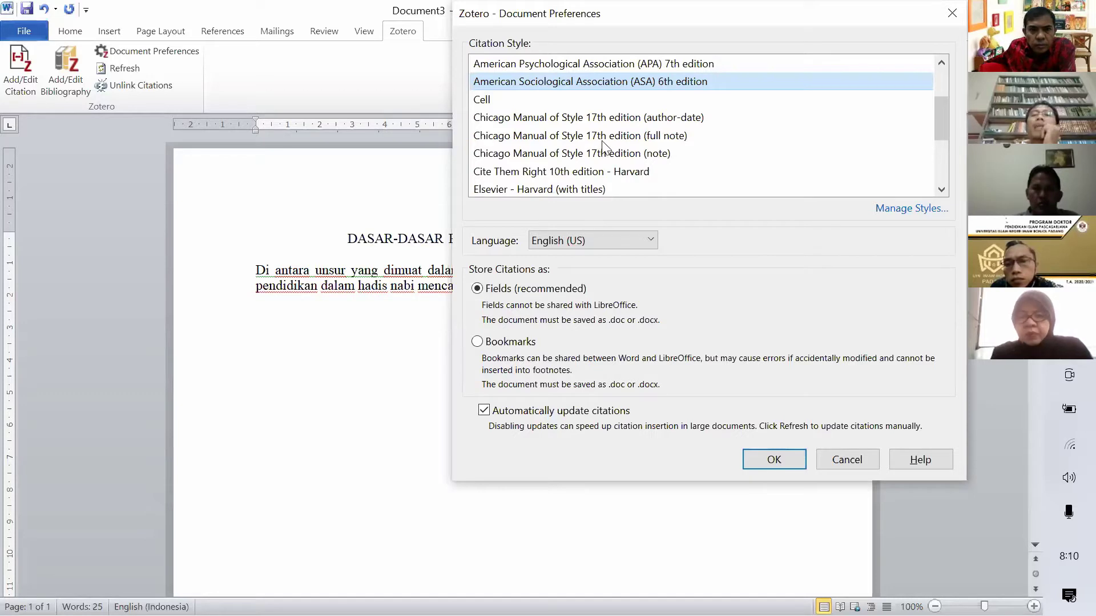
pyautogui.click(676, 137)
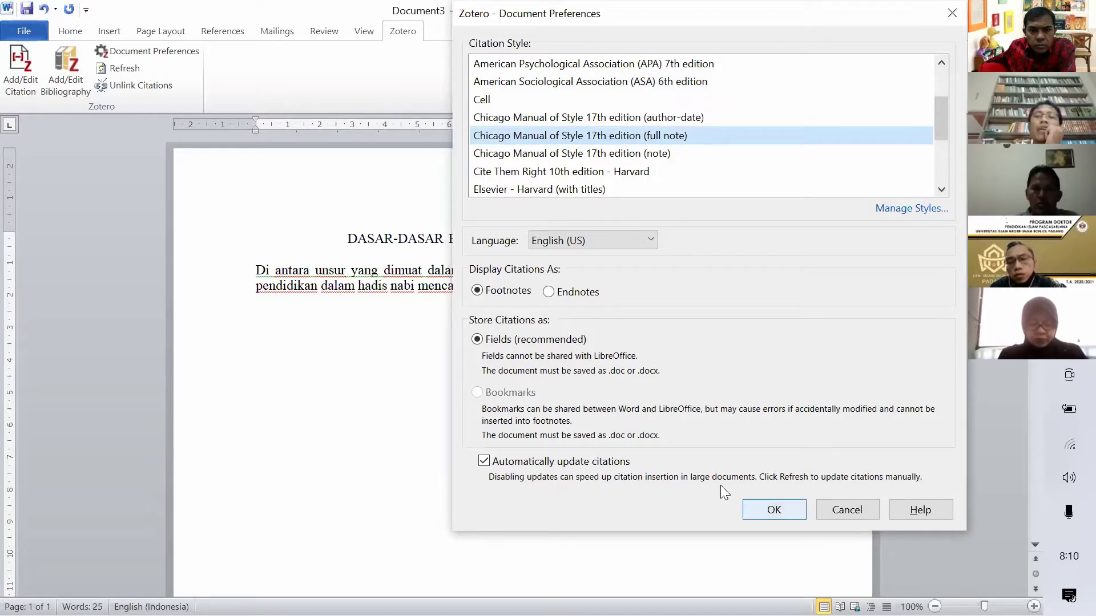
pyautogui.press('Return')
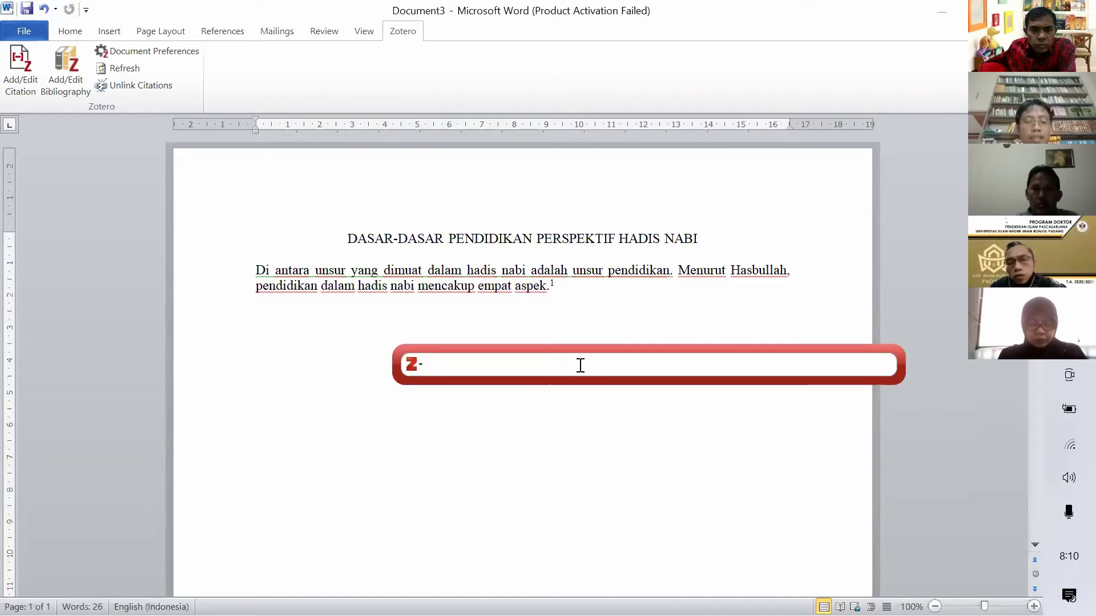
# Find the article "LINGKUNGAN PENDIDIKAN DALAM AL-QUR'AN DAN HADIS" by its author's name, insert it as the citation, and view its footnote
pyautogui.write('hasbul')
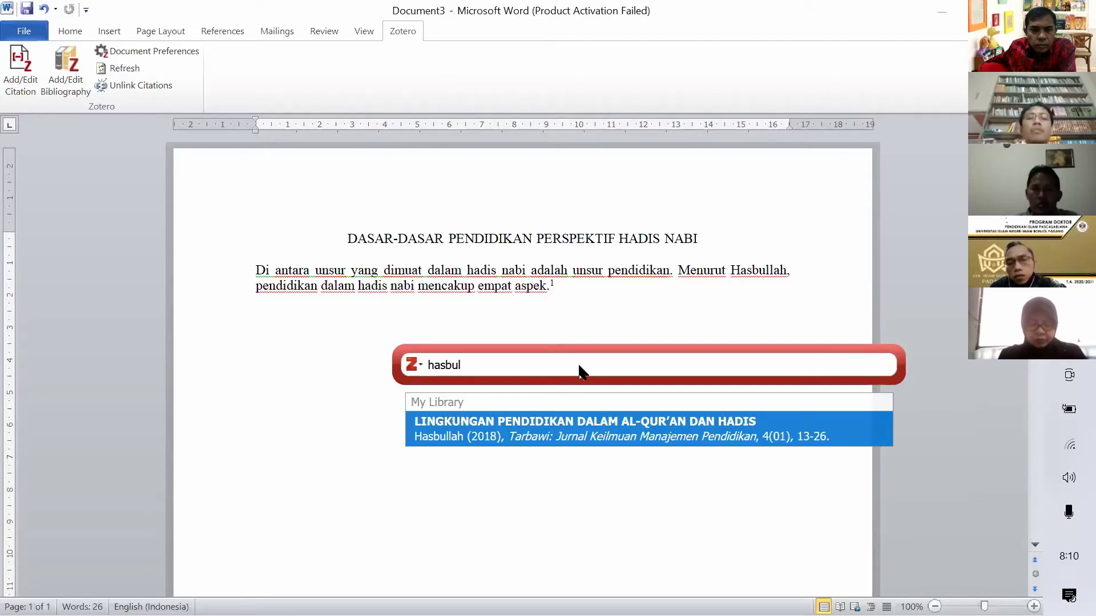
pyautogui.click(603, 426)
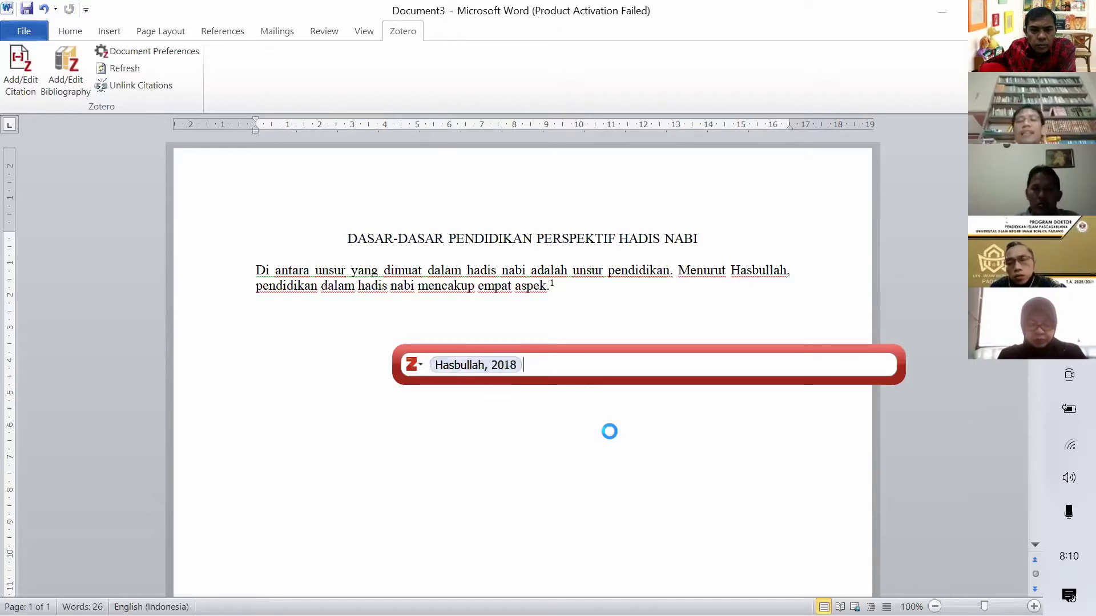
pyautogui.press('Return')
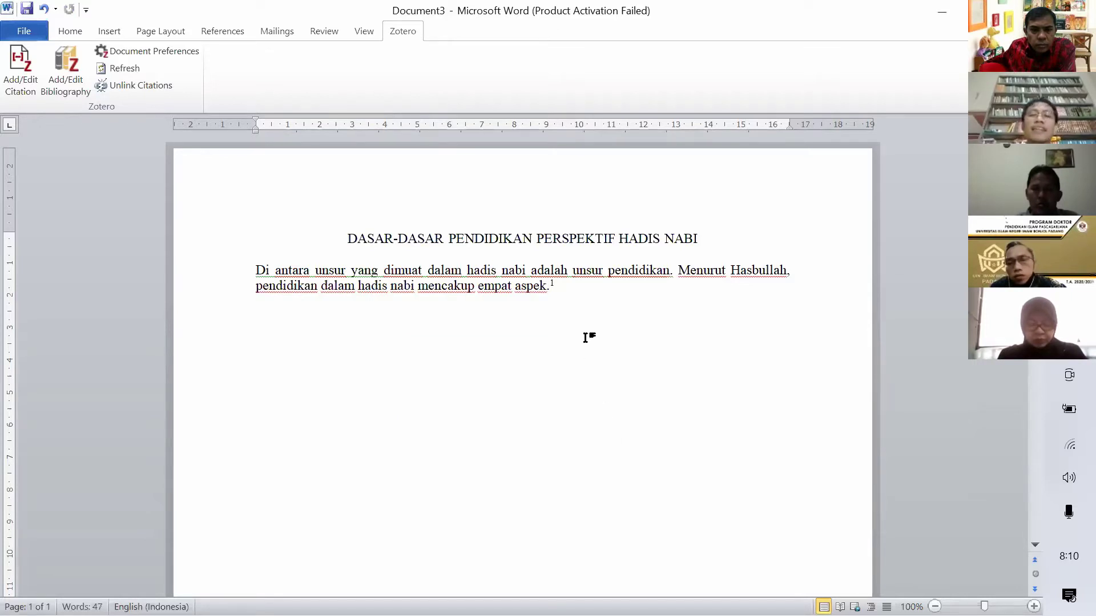
pyautogui.scroll(-3, 588, 338)
pyautogui.scroll(-4, 586, 337)
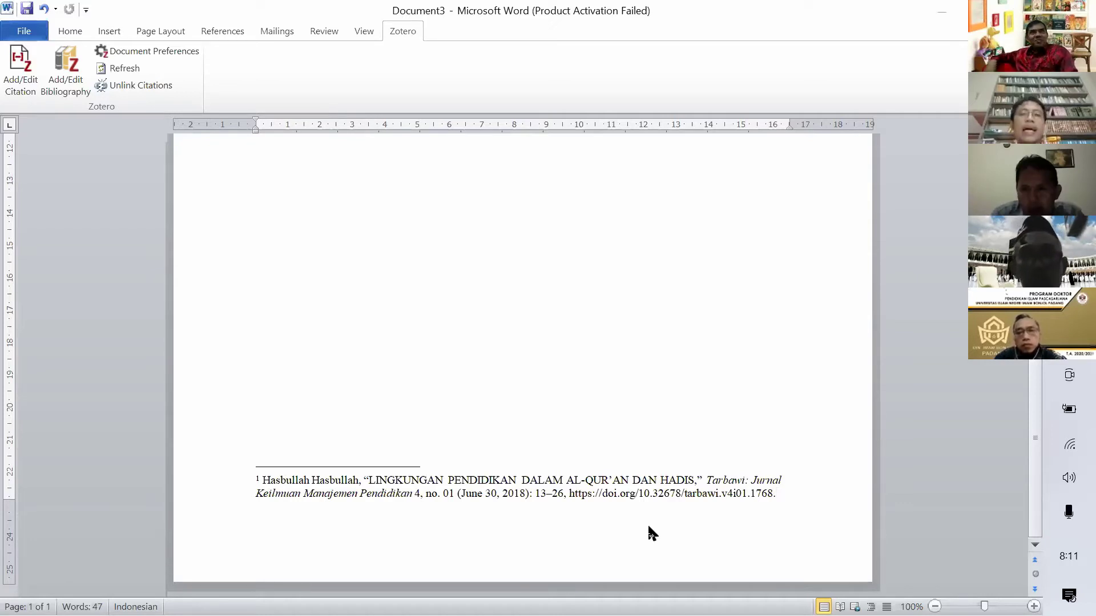
# Switch to Chrome and open zotero.com in a new tab
pyautogui.hotkey('alt', 'Tab')
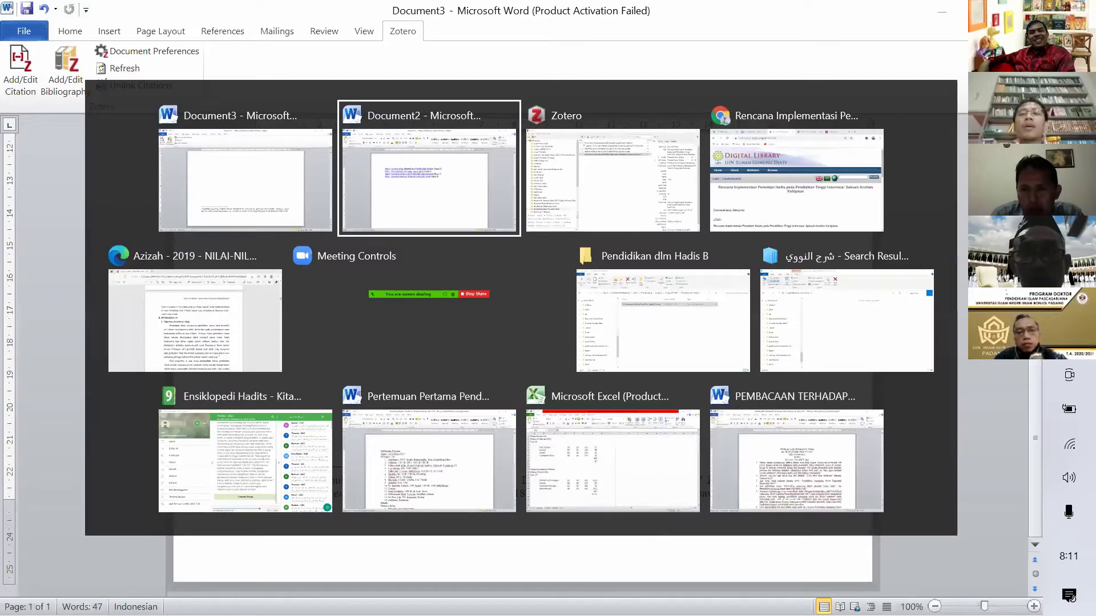
pyautogui.hotkey('alt', 'Tab')
pyautogui.hotkey('alt', 'Tab')
pyautogui.hotkey('alt', 'Tab')
pyautogui.click(870, 17)
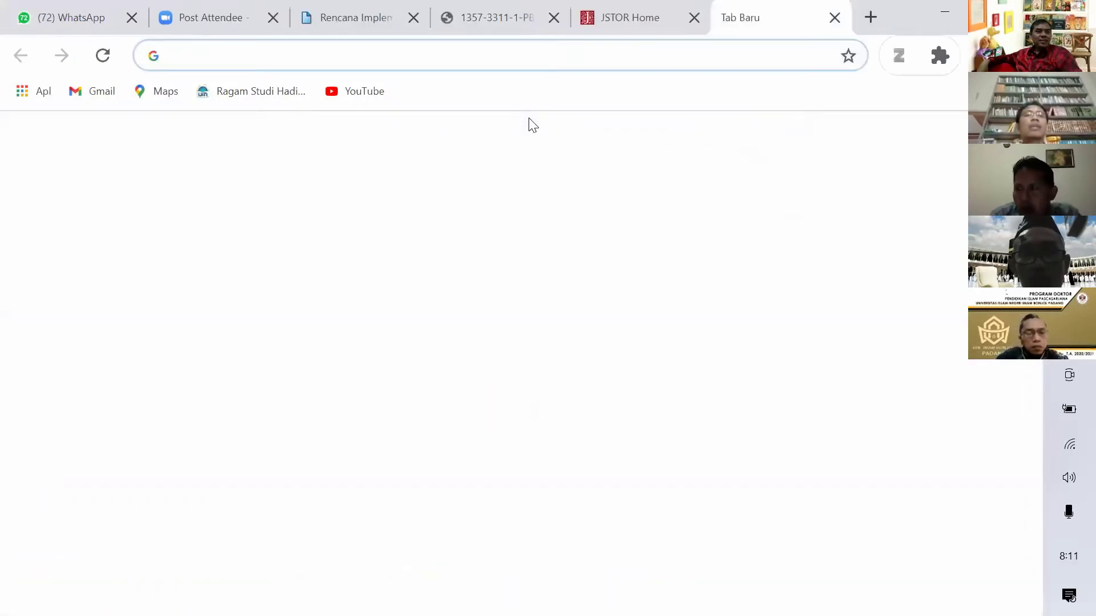
pyautogui.write('zoter')
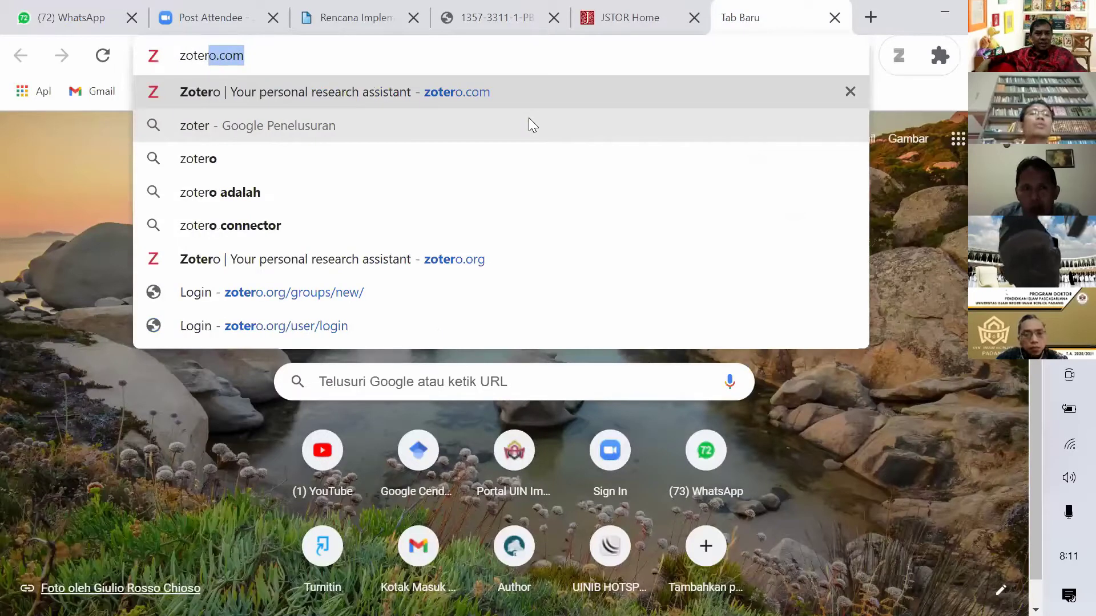
pyautogui.write('o.co')
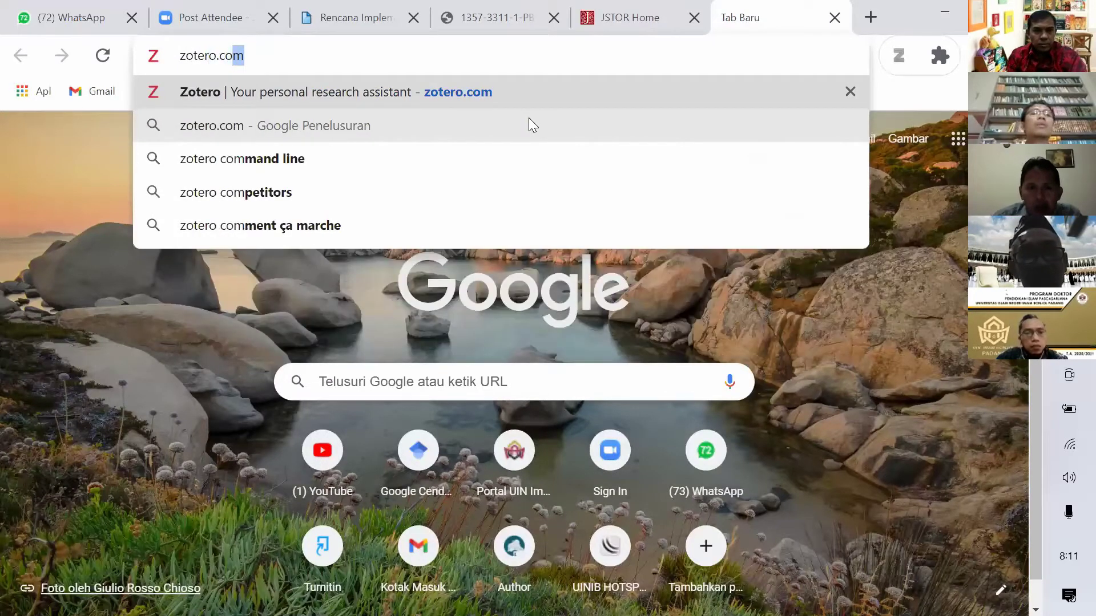
pyautogui.write('m')
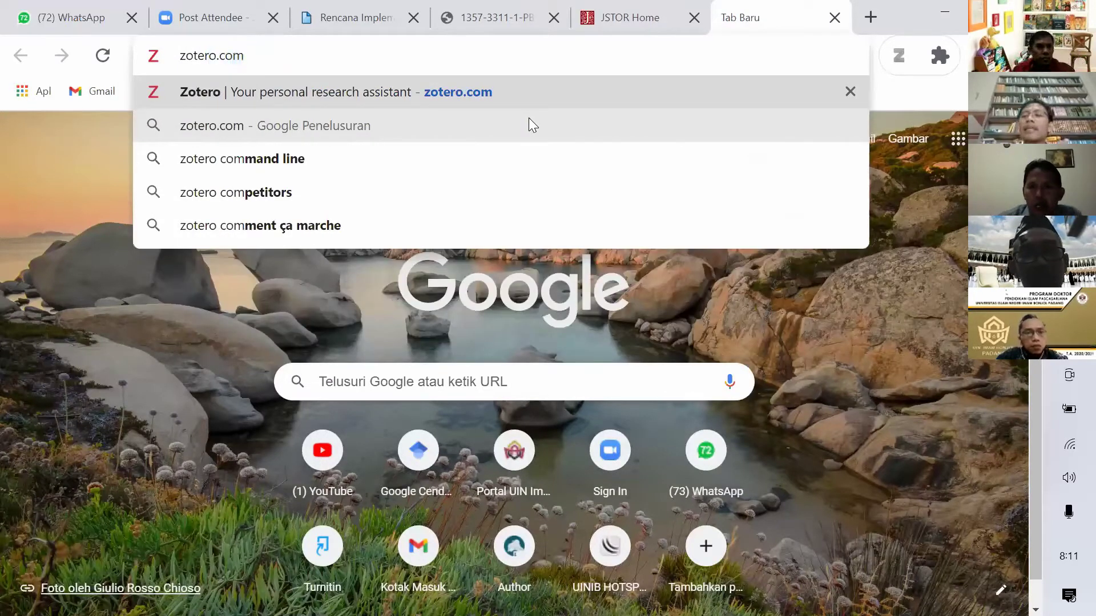
pyautogui.press('Return')
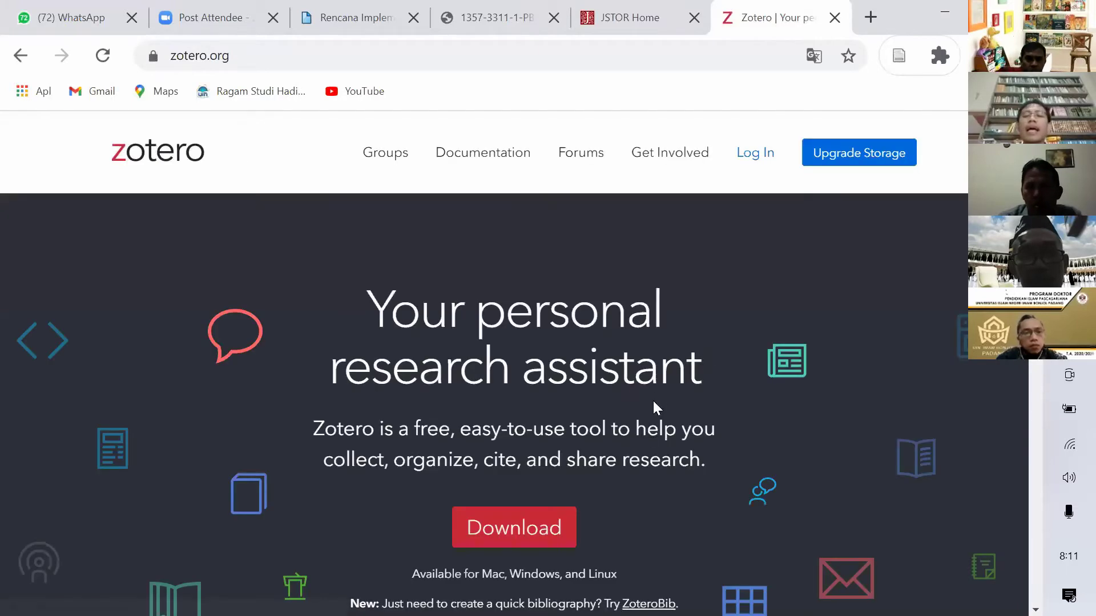
# Open the Zotero download page and look over the Windows program and Chrome Connector options
pyautogui.scroll(-10, 653, 401)
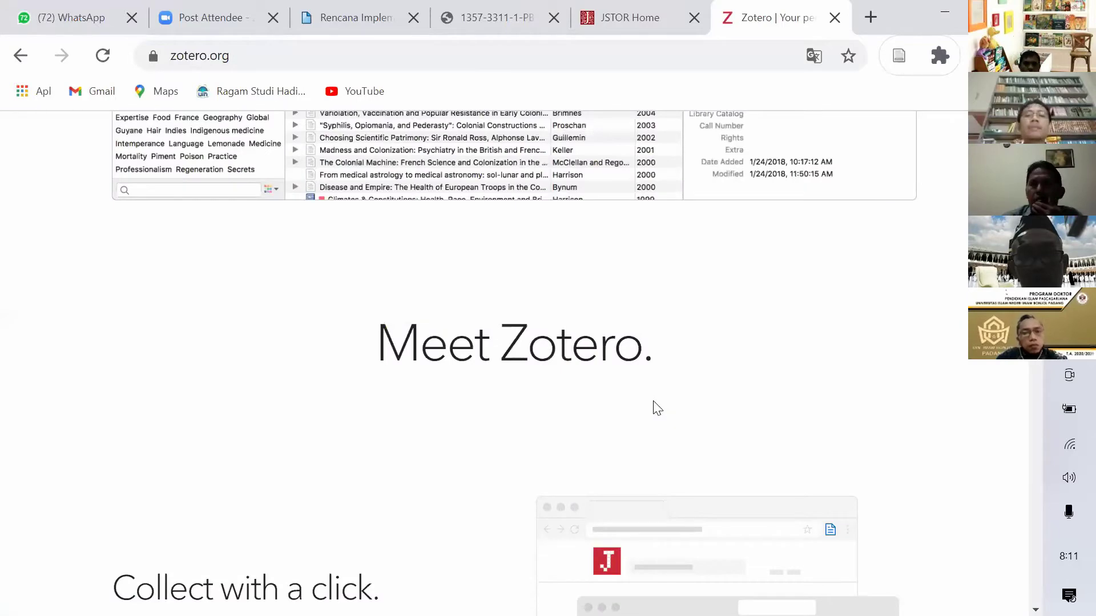
pyautogui.scroll(8, 657, 407)
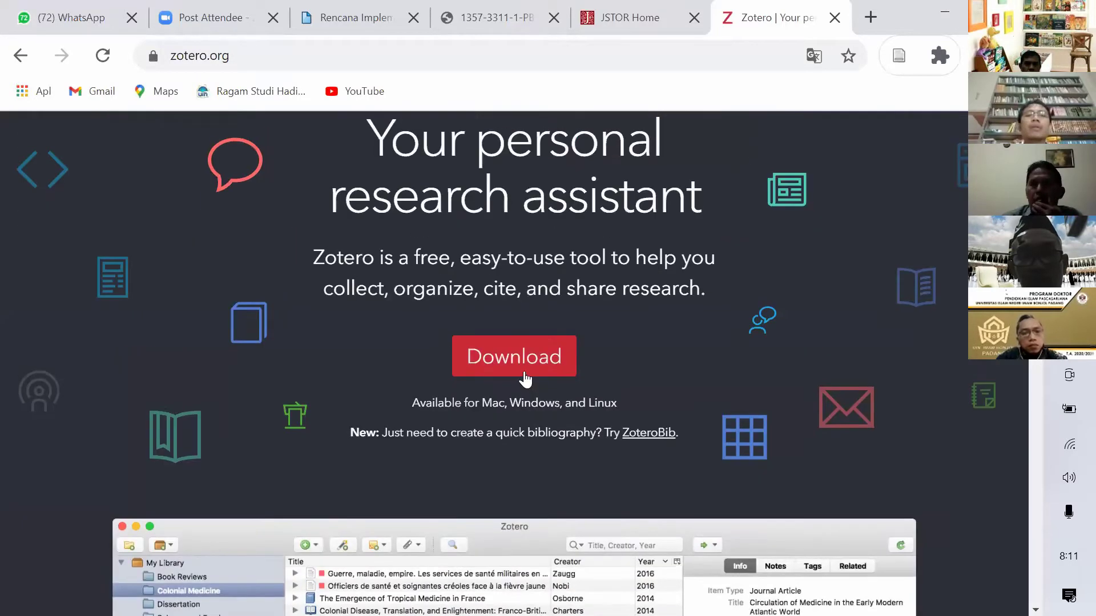
pyautogui.click(526, 368)
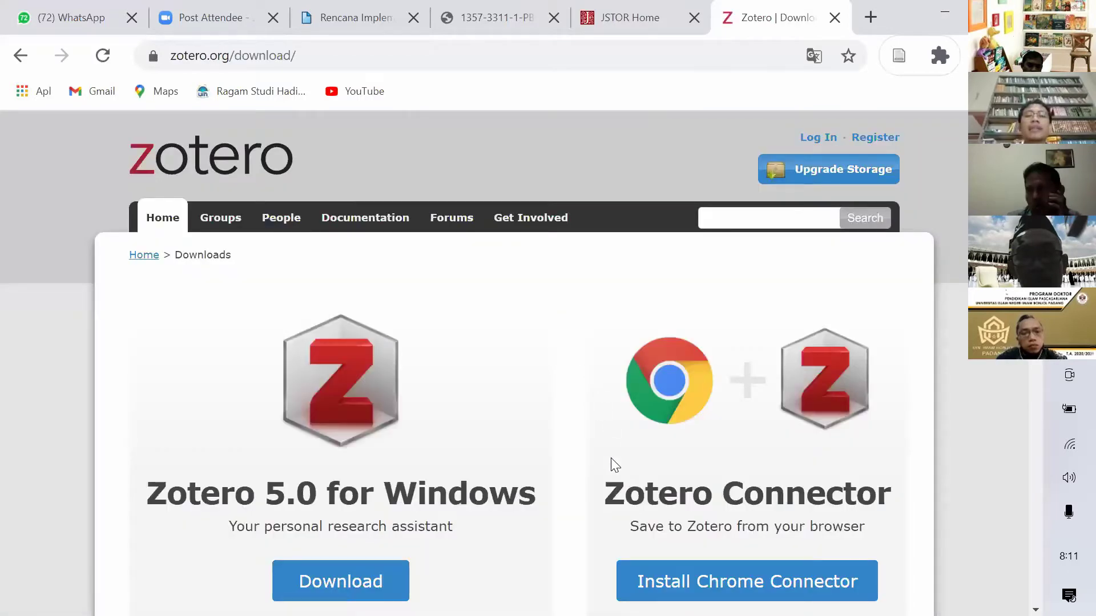
pyautogui.scroll(-1, 891, 254)
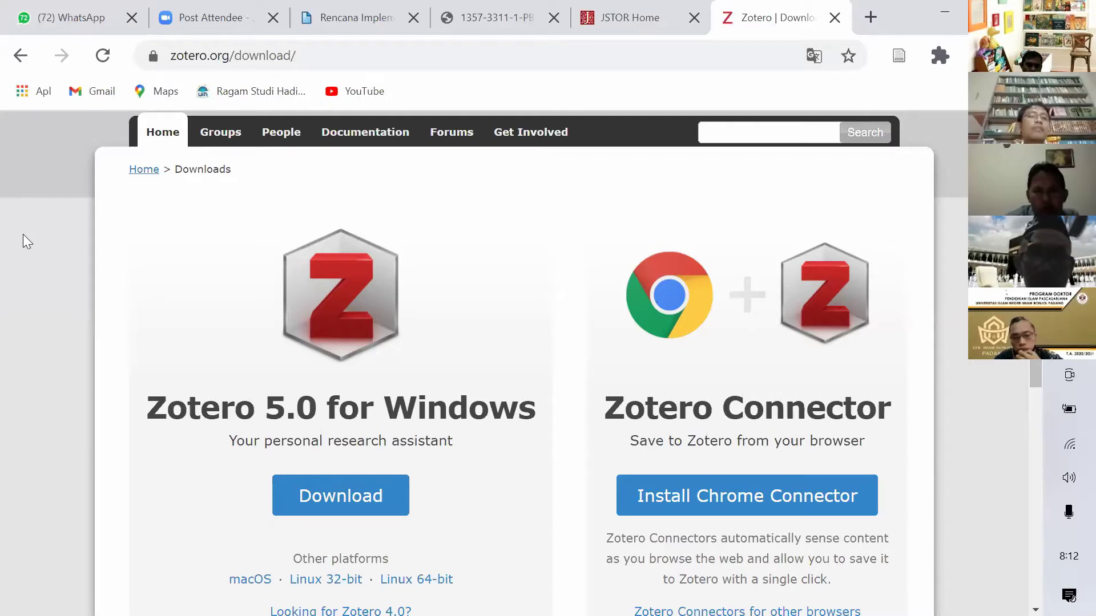
# Open the Windows list of all installed apps and locate Zotero in it
pyautogui.press('super')
pyautogui.click(15, 116)
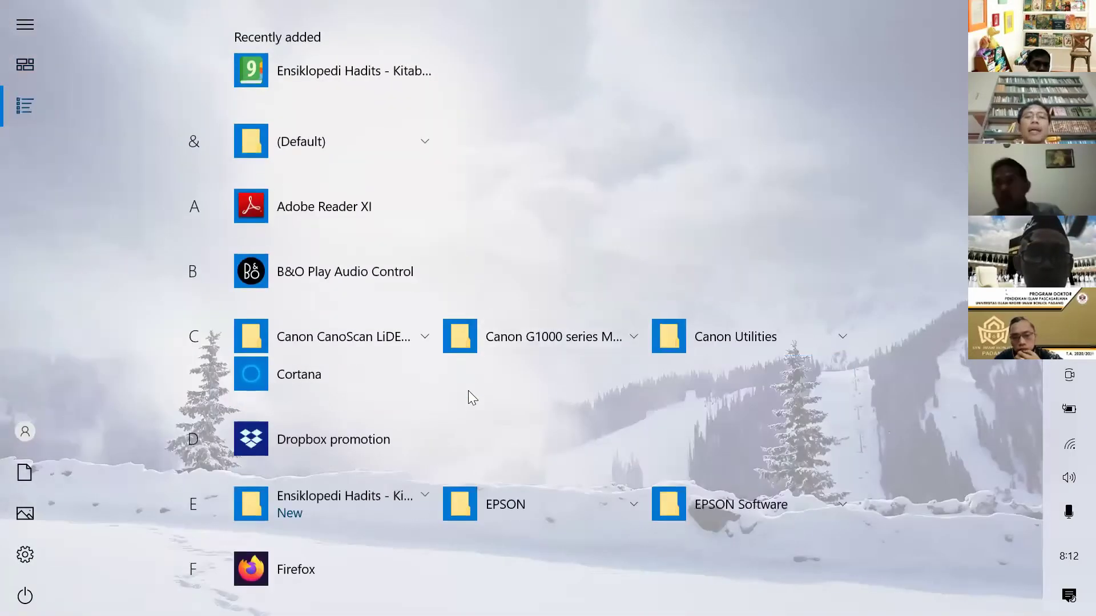
pyautogui.scroll(-5, 467, 390)
pyautogui.scroll(-10, 468, 390)
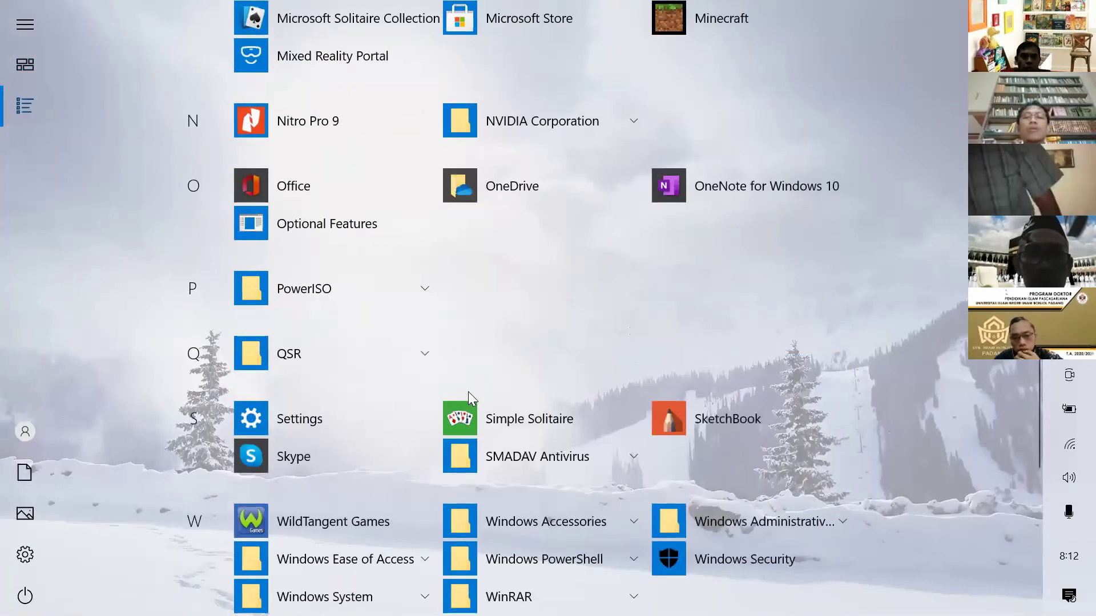
pyautogui.scroll(-3, 468, 392)
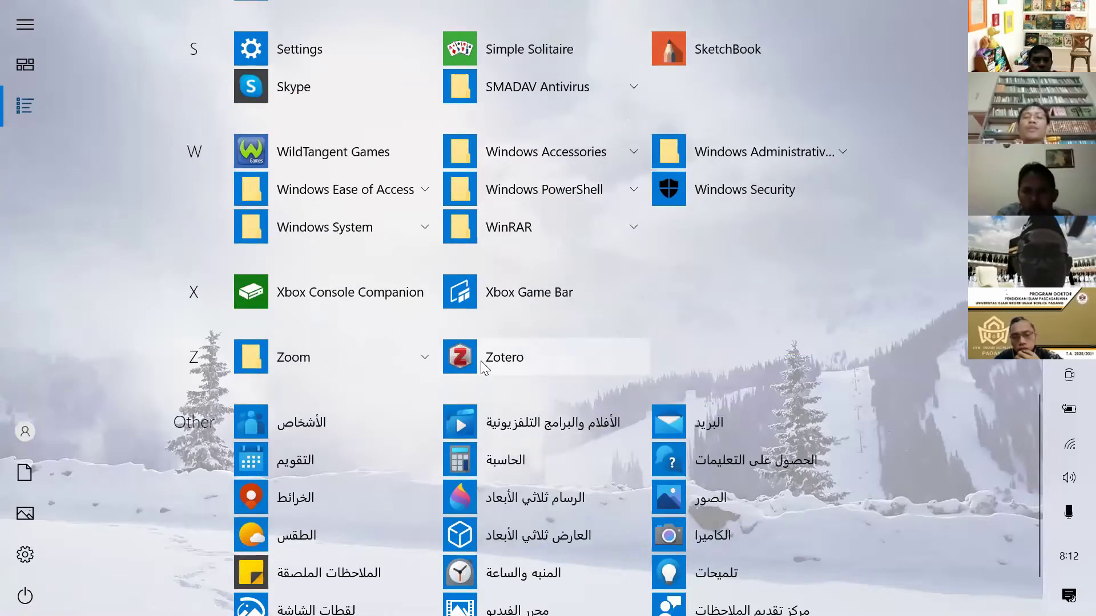
# Switch to Chrome and open a new blank tab
pyautogui.hotkey('alt', 'Tab')
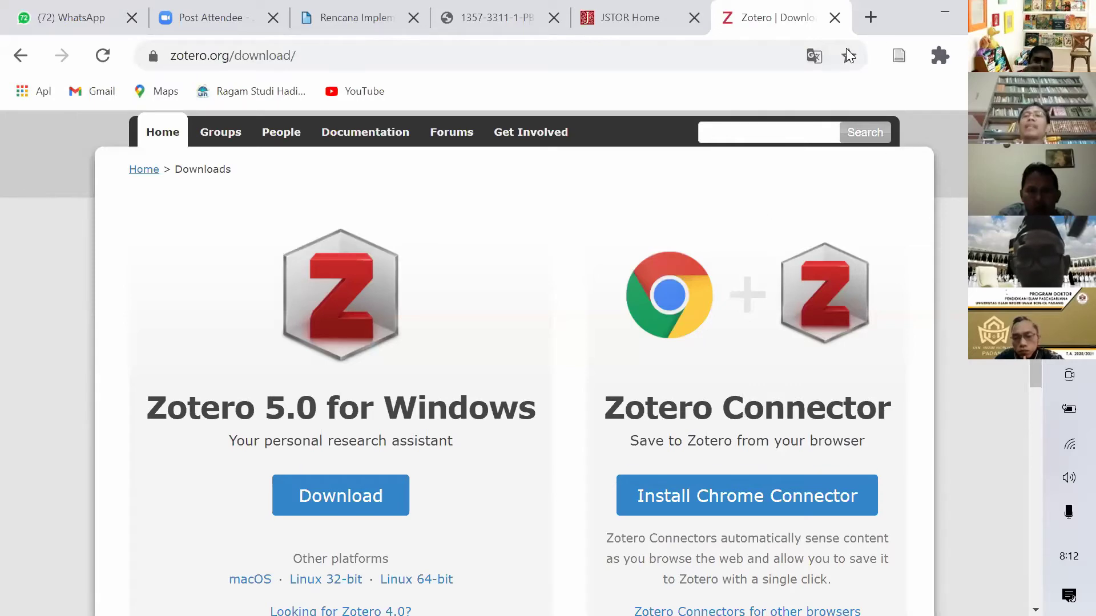
pyautogui.click(872, 16)
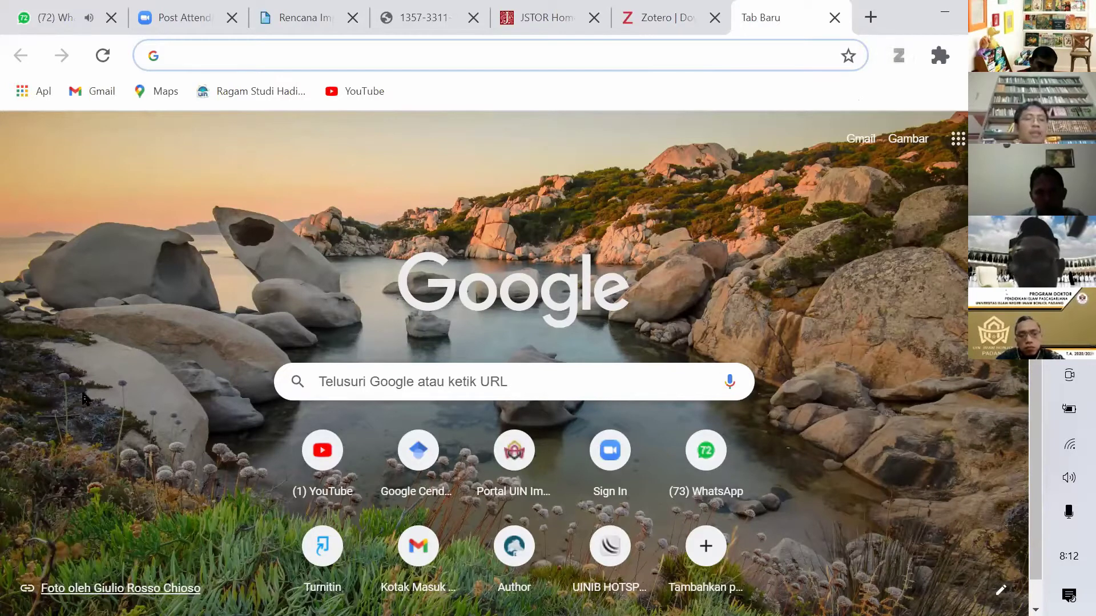
# Bring up the Windows list of all apps again and find the Zotero entry under Z
pyautogui.click(21, 147)
pyautogui.press('super')
pyautogui.click(24, 106)
pyautogui.scroll(-5, 425, 416)
pyautogui.scroll(-12, 424, 416)
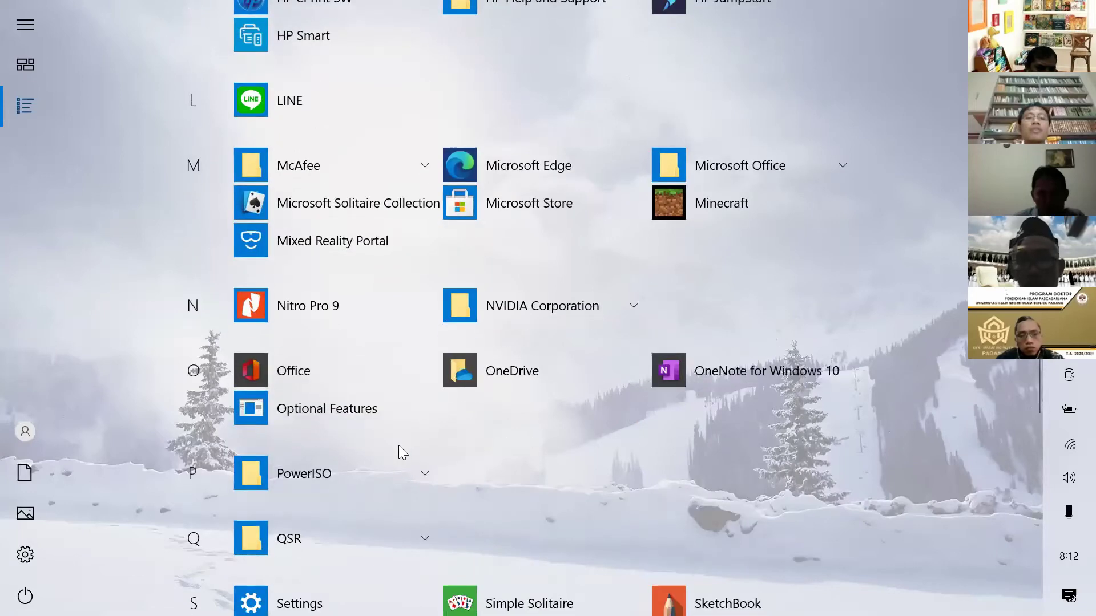
pyautogui.scroll(-2, 399, 446)
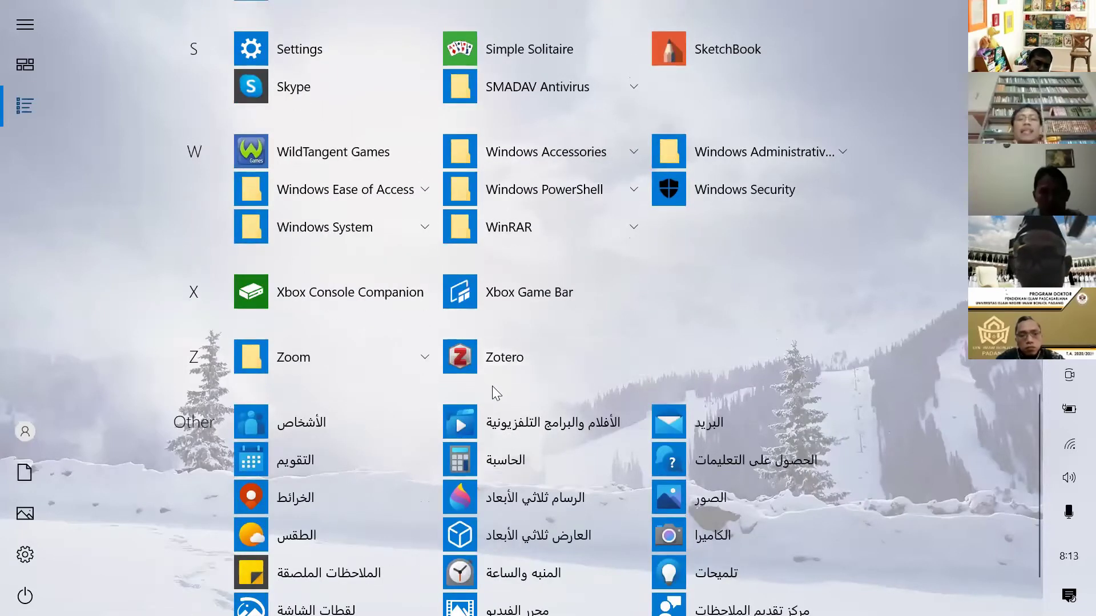
# Switch to the Word paper, review the footnote and the cited paragraph, and return to Chrome
pyautogui.hotkey('alt', 'Tab')
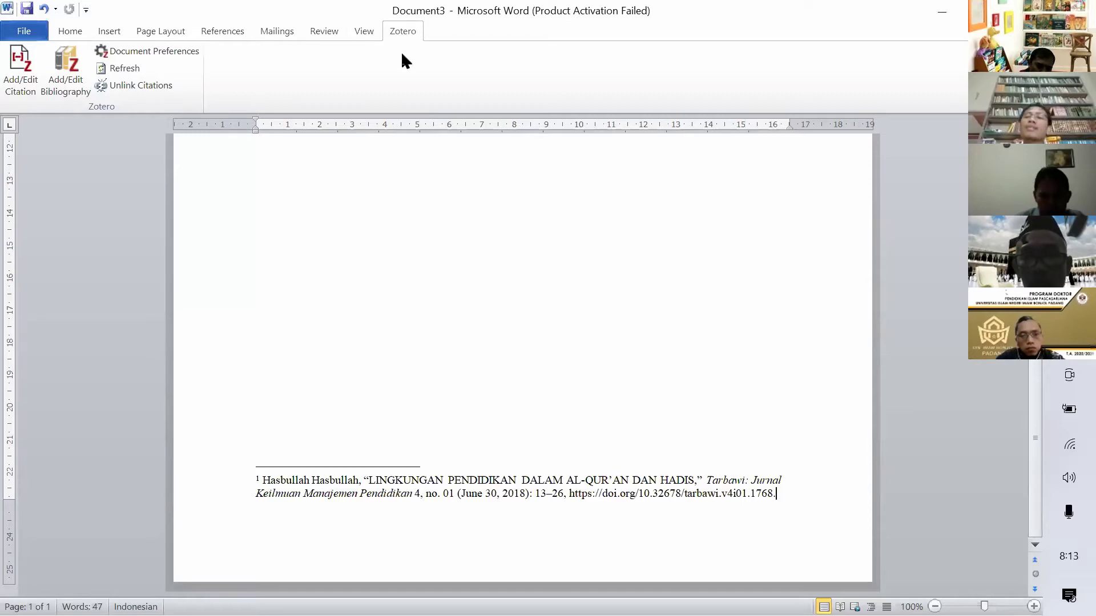
pyautogui.scroll(10, 423, 229)
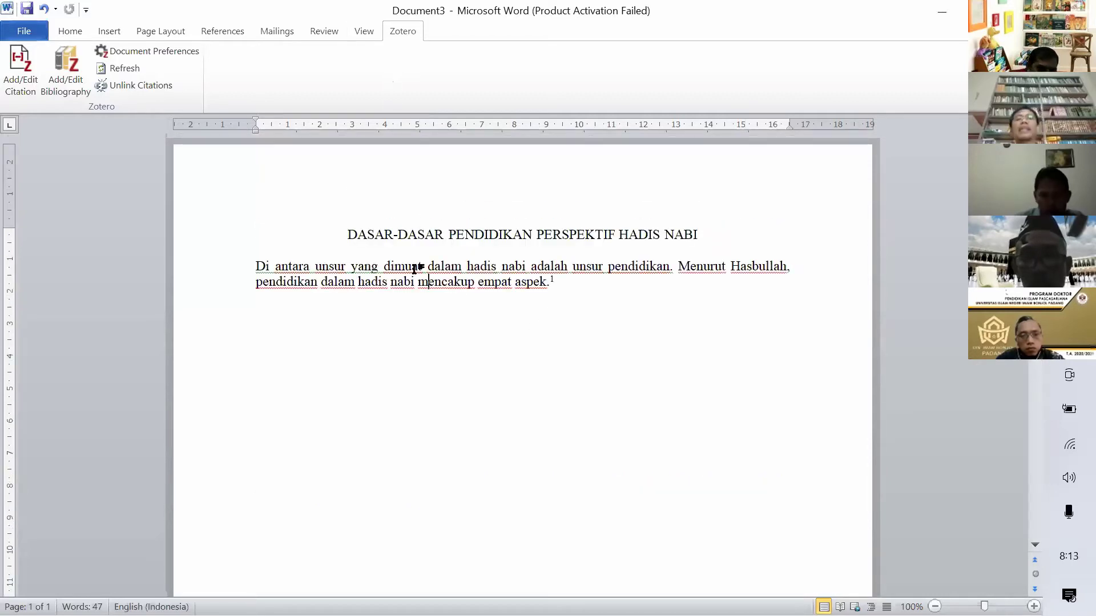
pyautogui.hotkey('alt', 'Tab')
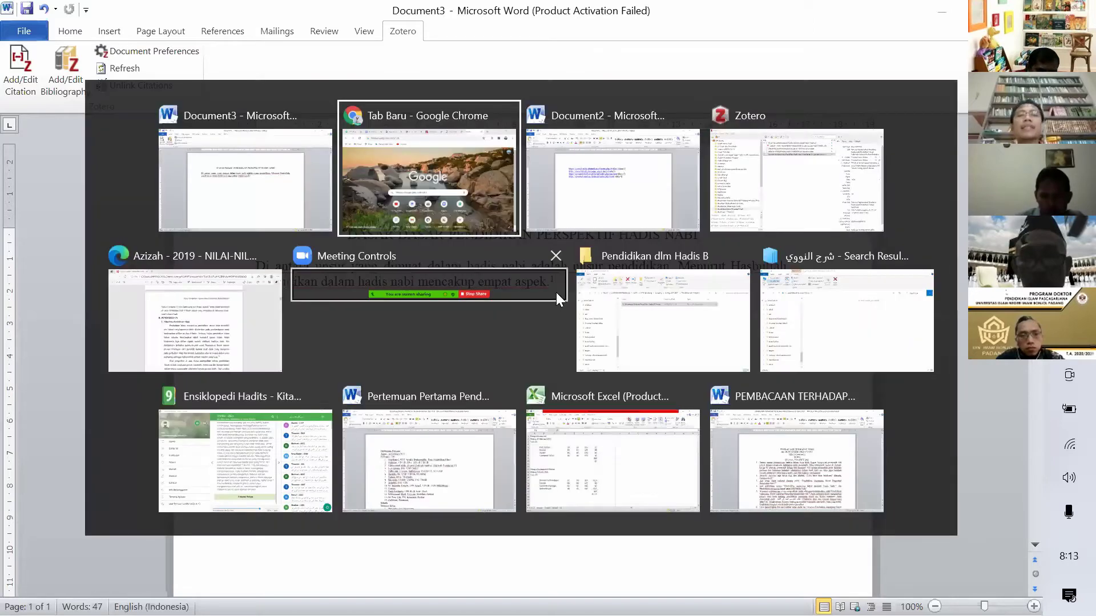
pyautogui.click(446, 102)
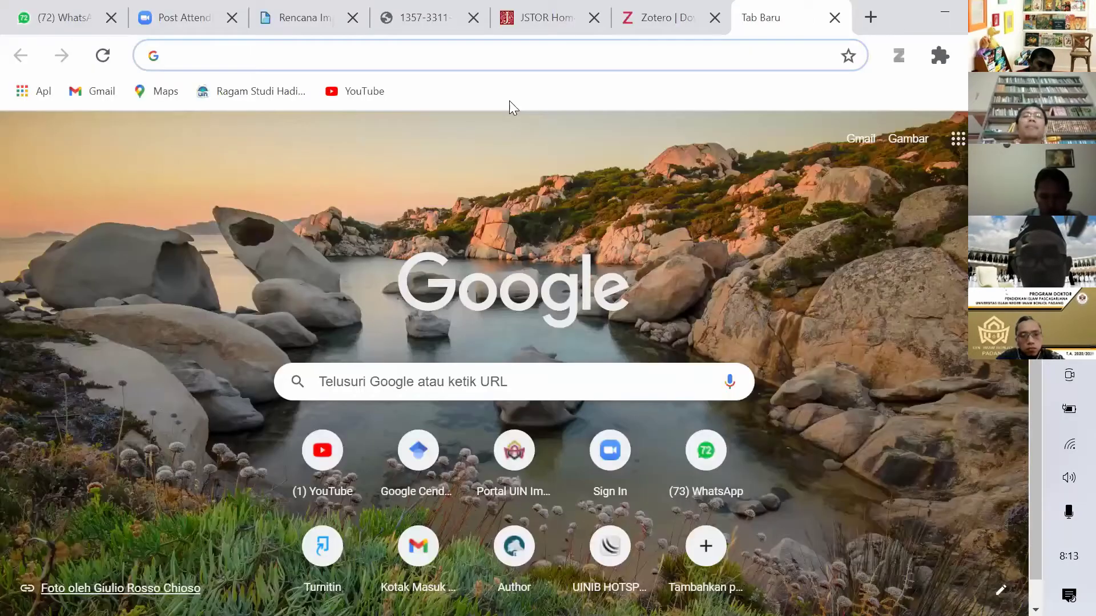
# Switch to Zotero, create the collection "Metodologi penelitian pendidikan" under My Library, and select the collection "Pendidikan dalam Perspektif Hadis"
pyautogui.hotkey('alt', 'Tab')
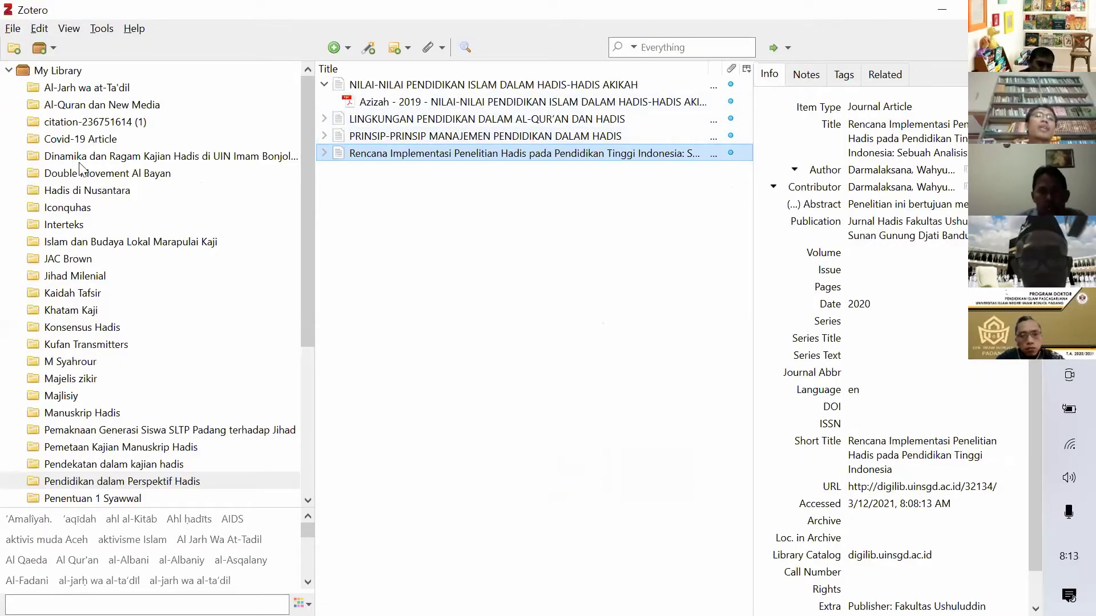
pyautogui.click(42, 73)
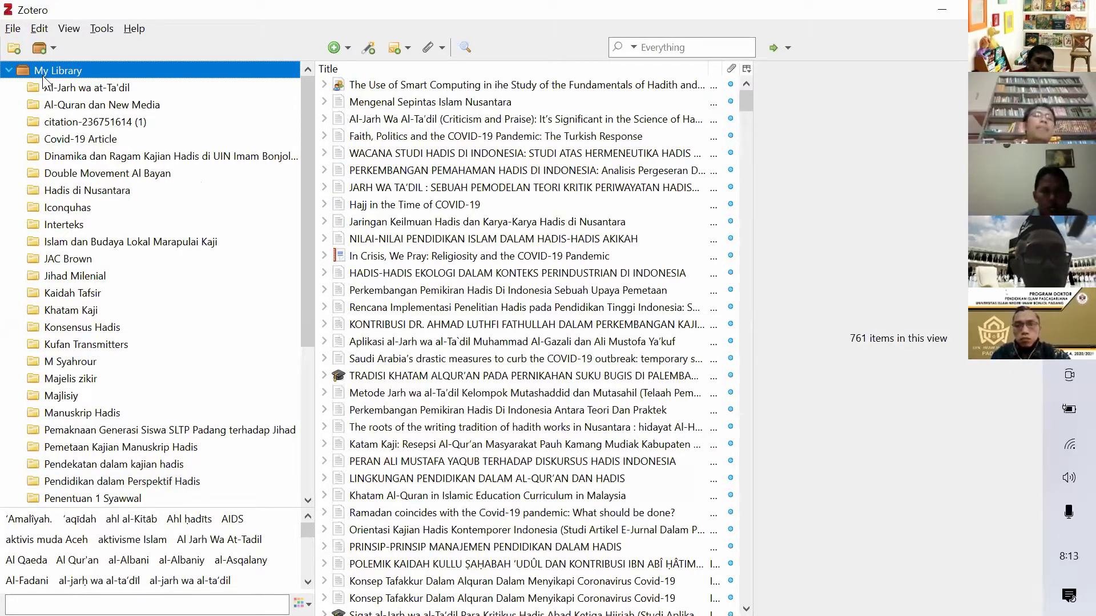
pyautogui.click(16, 53)
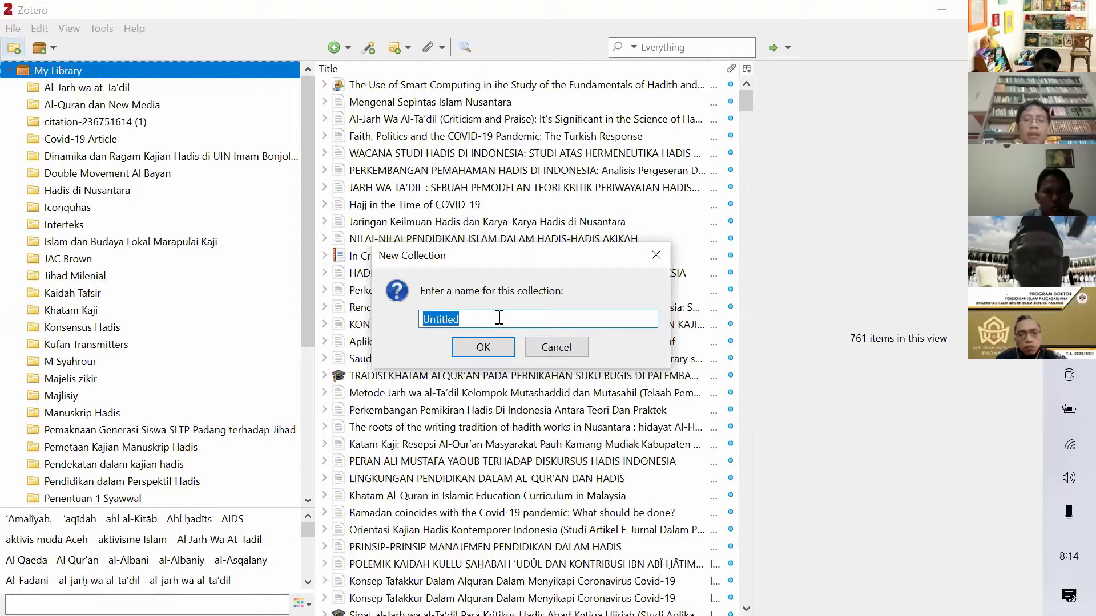
pyautogui.write('Metodologi penelitia')
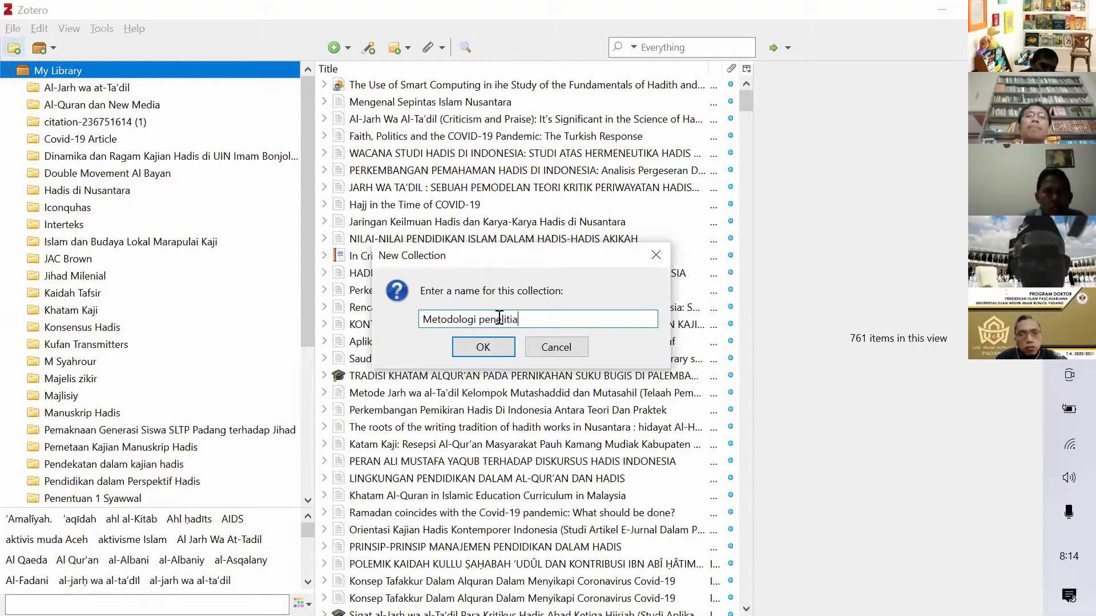
pyautogui.write('n pendidikan')
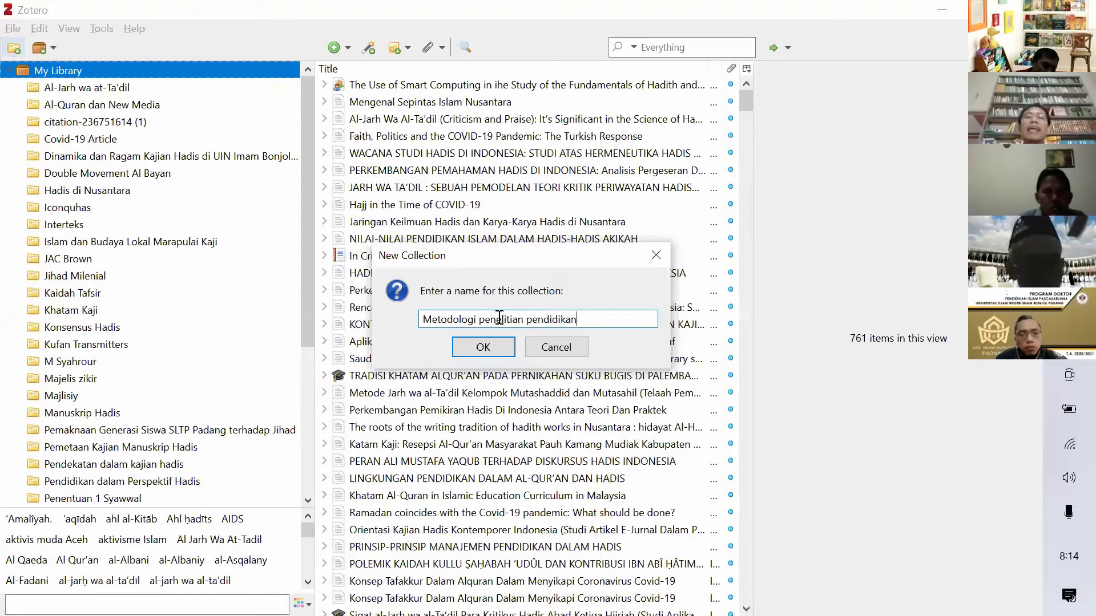
pyautogui.press('Return')
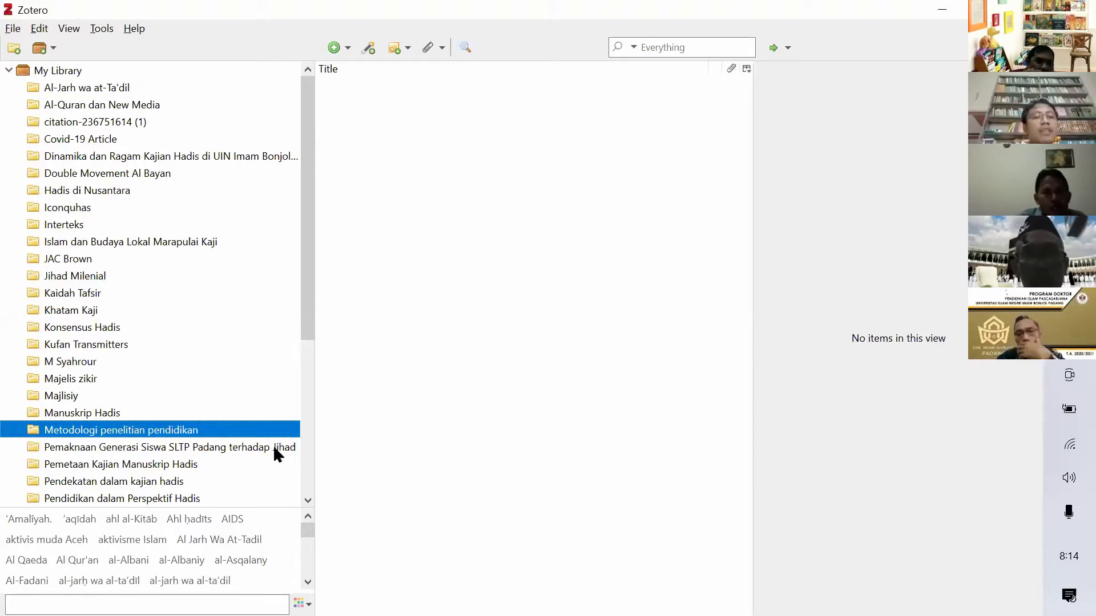
pyautogui.click(162, 499)
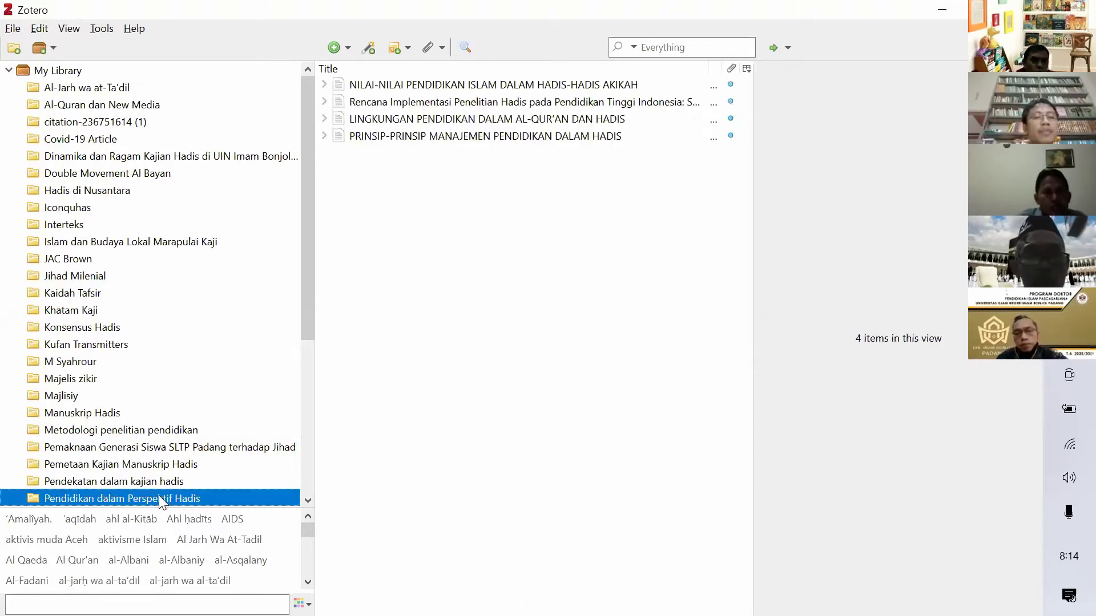
# Switch to Chrome, search Google Scholar for "pendidikan dalam hadis", and look through the results
pyautogui.hotkey('alt', 'Tab')
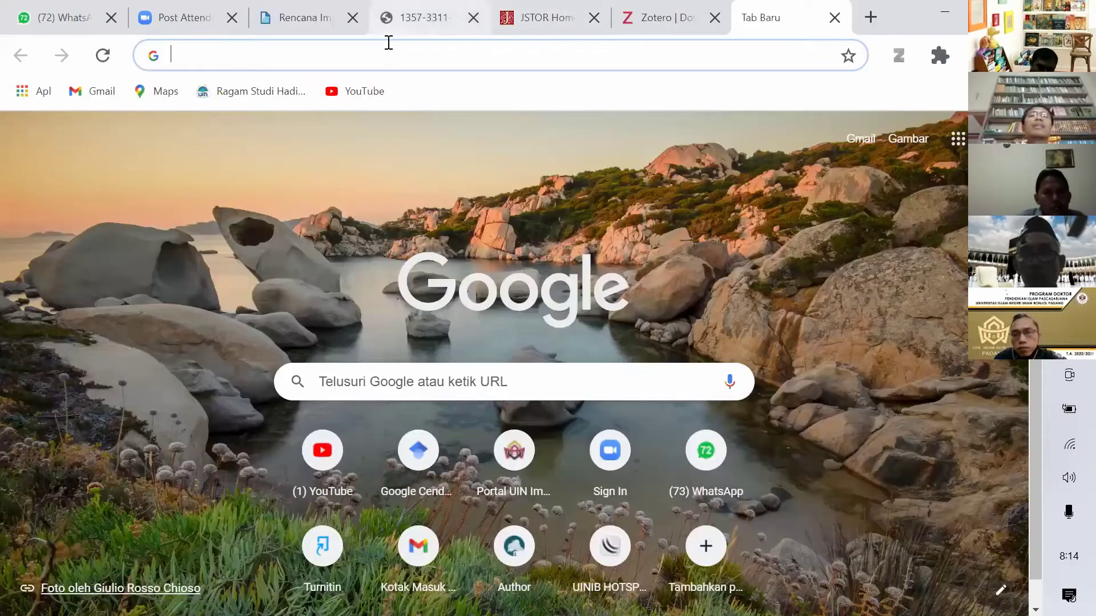
pyautogui.click(389, 48)
pyautogui.write('sc')
pyautogui.press('Return')
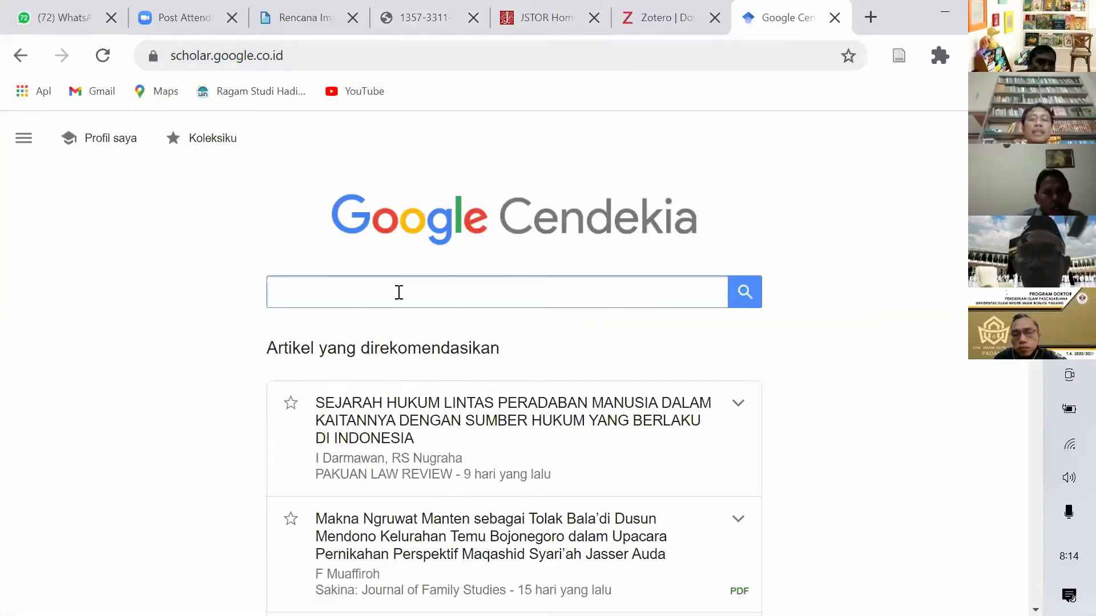
pyautogui.write('pendidikan')
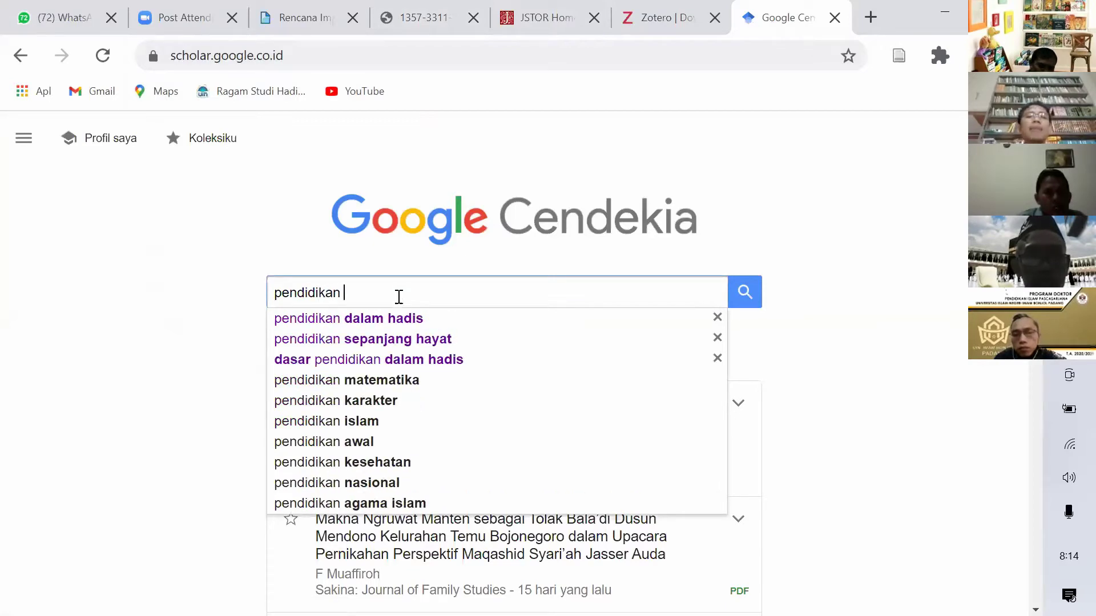
pyautogui.click(394, 318)
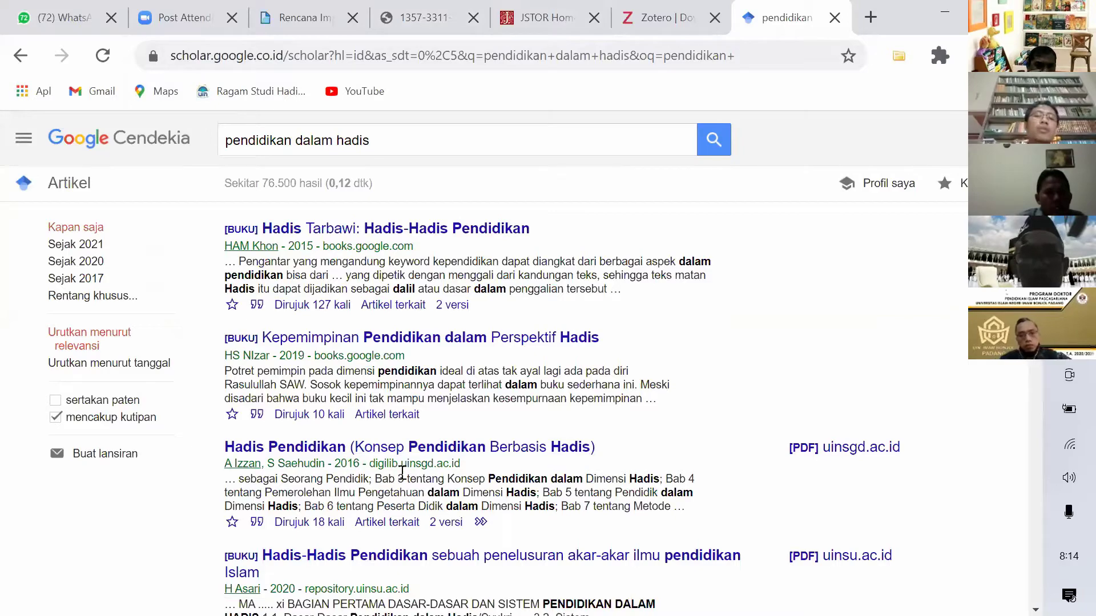
pyautogui.scroll(-4, 438, 441)
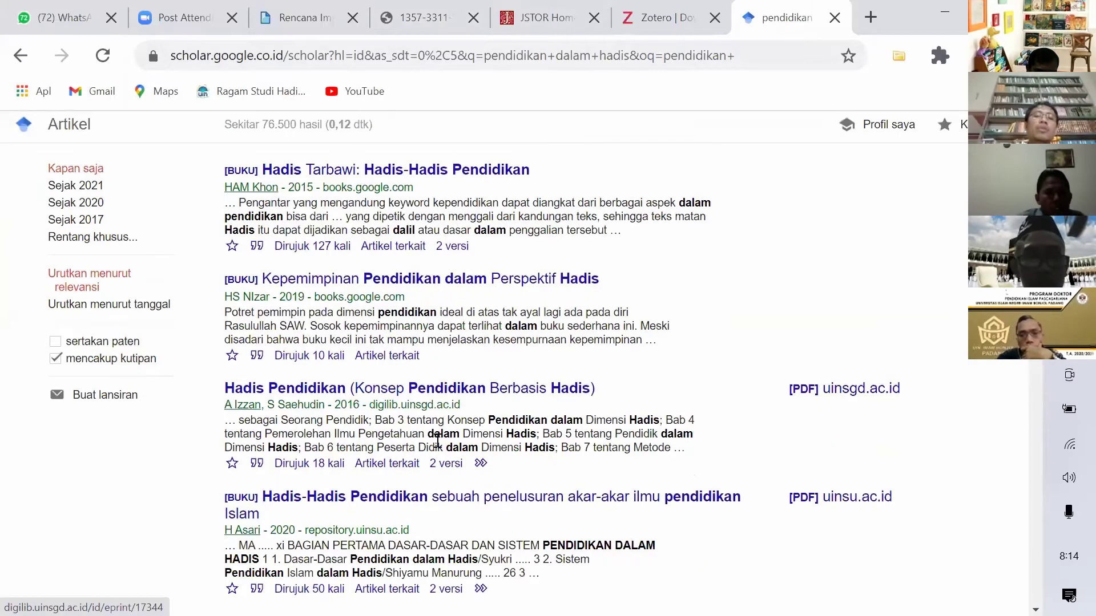
pyautogui.scroll(-6, 438, 441)
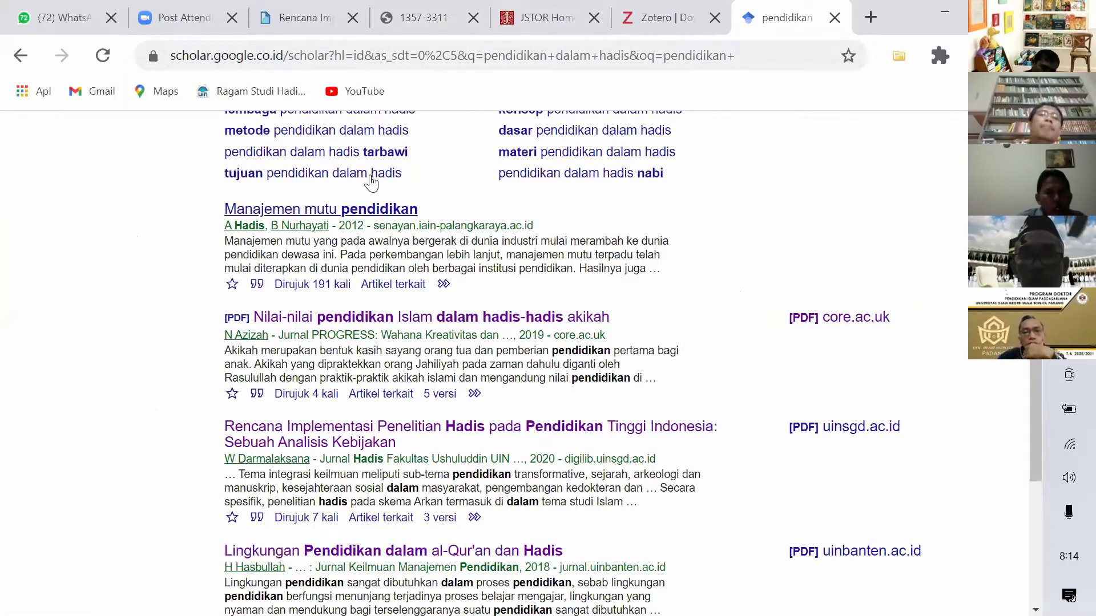
# View the Zotero download page and check the articles in Zotero's "Pendidikan dalam Perspektif Hadis" collection, returning to Chrome
pyautogui.click(671, 17)
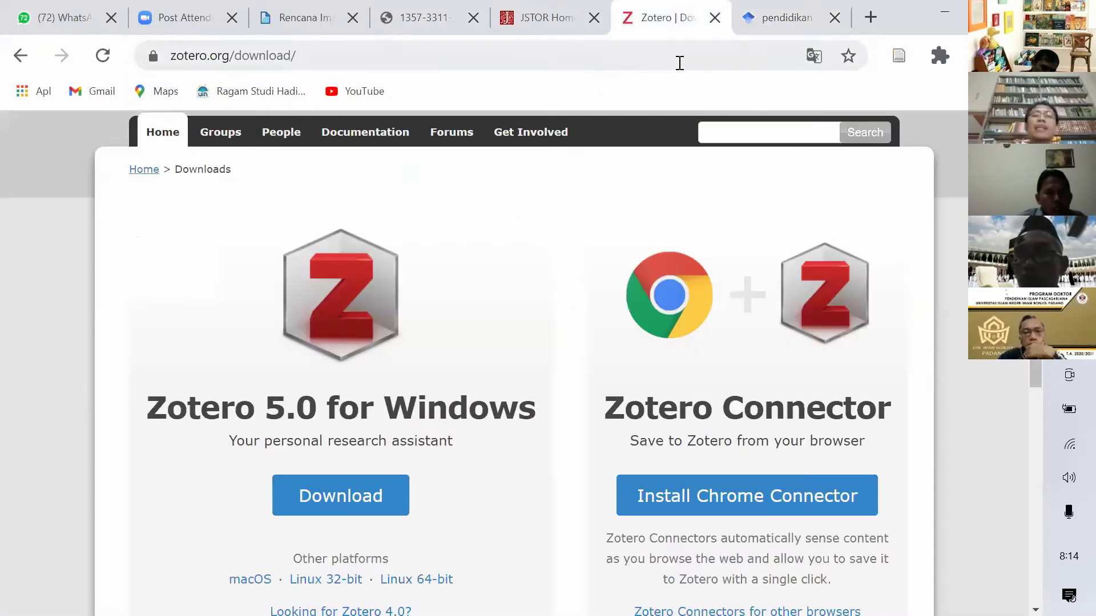
pyautogui.hotkey('alt', 'Tab')
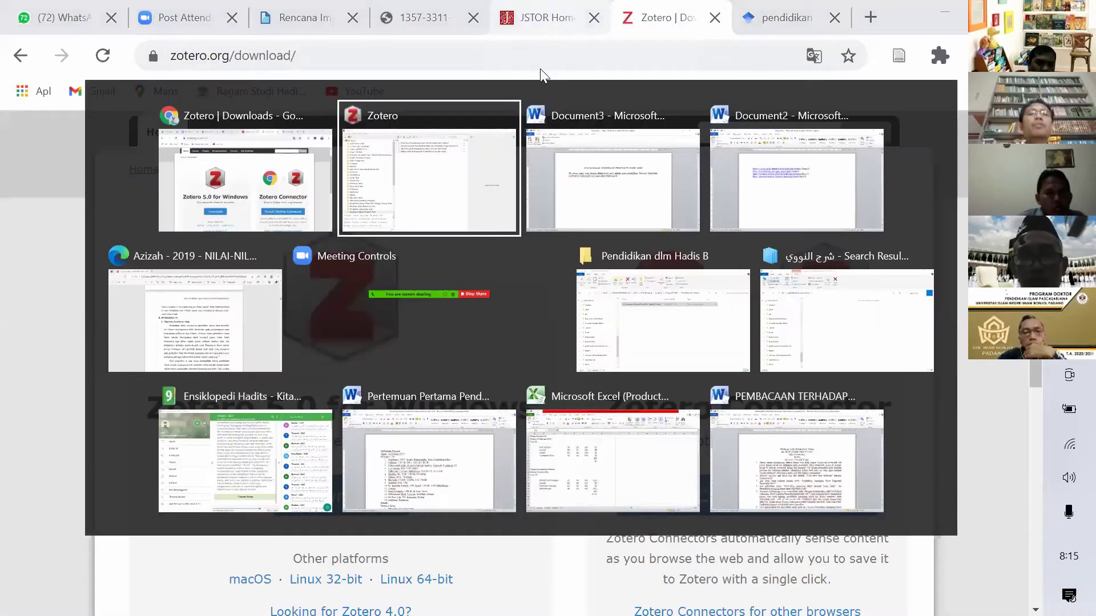
pyautogui.click(349, 197)
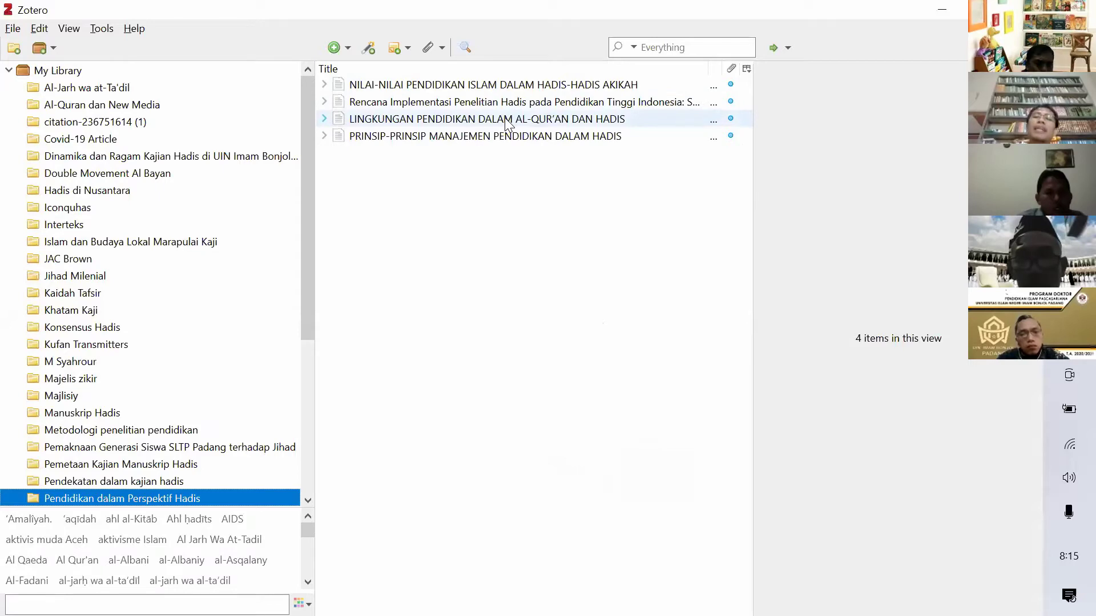
pyautogui.hotkey('alt', 'Tab')
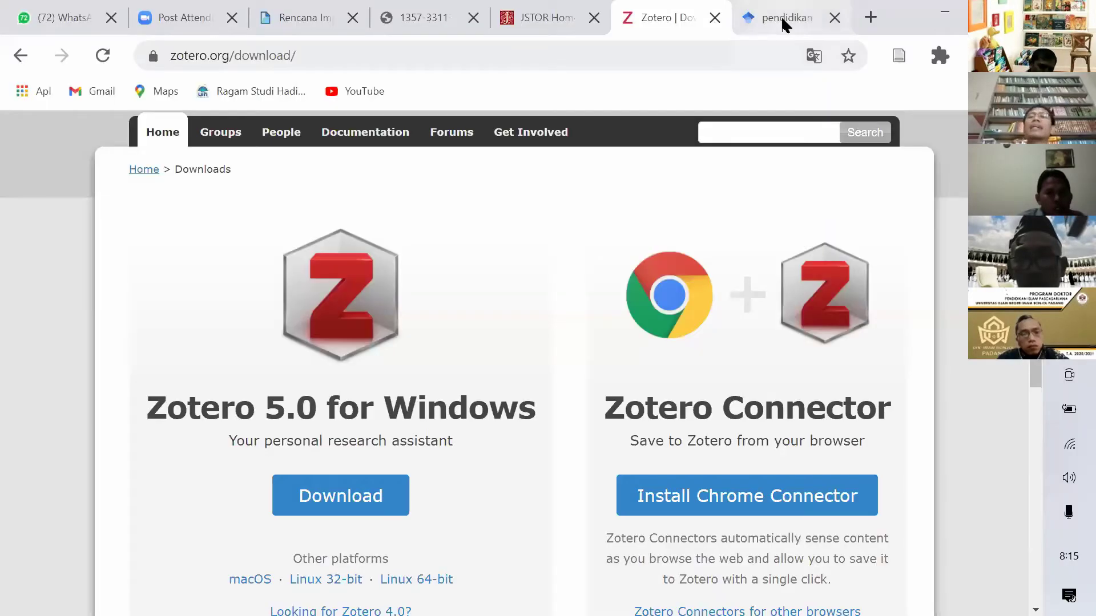
# Open the article "Pendidikan Inklusif dan Multikultur dalam Perspektif Hadis Nabi Saw" from the Google Scholar results
pyautogui.click(783, 18)
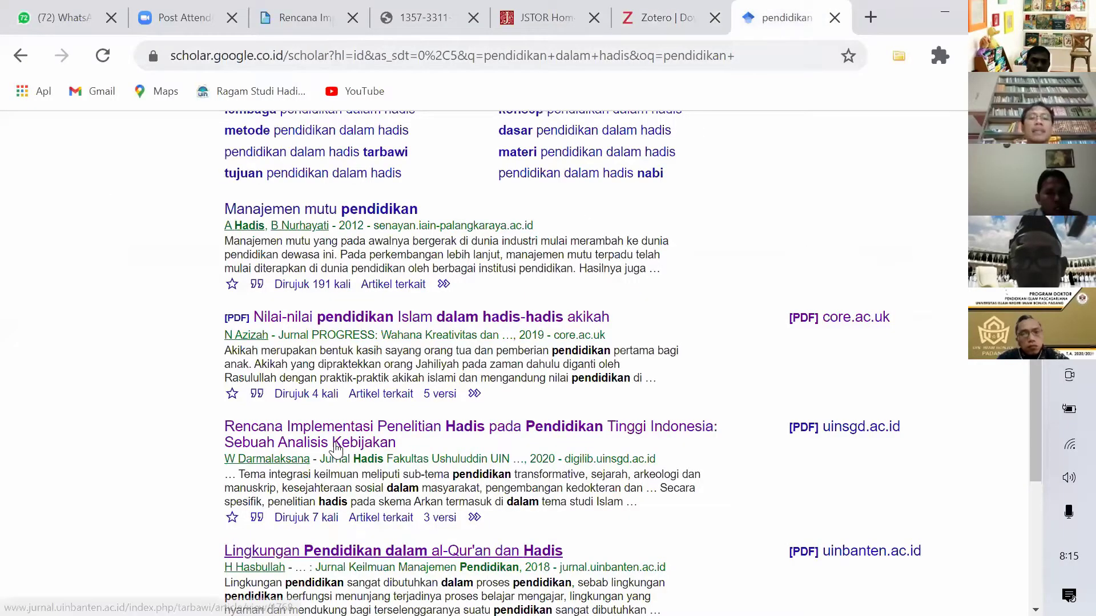
pyautogui.scroll(-1, 335, 451)
pyautogui.scroll(-2, 336, 451)
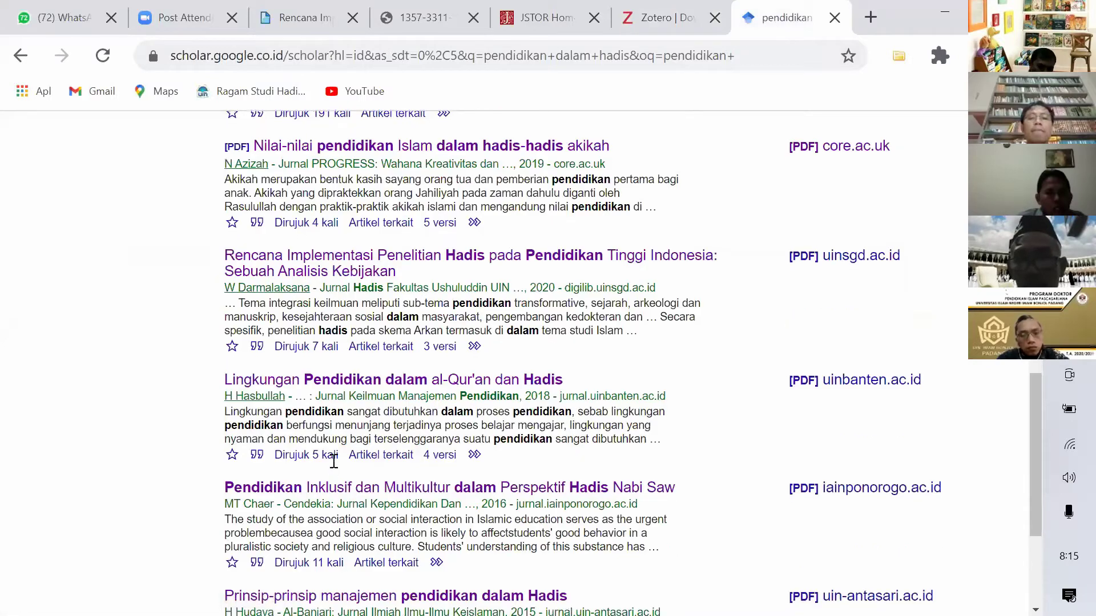
pyautogui.scroll(-1, 331, 468)
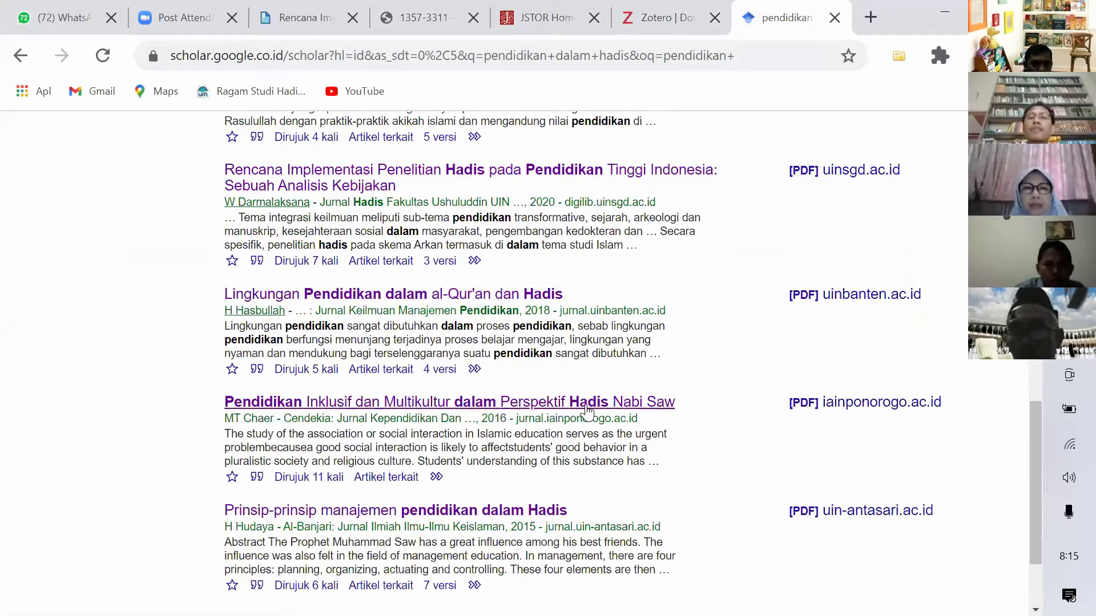
pyautogui.click(546, 403)
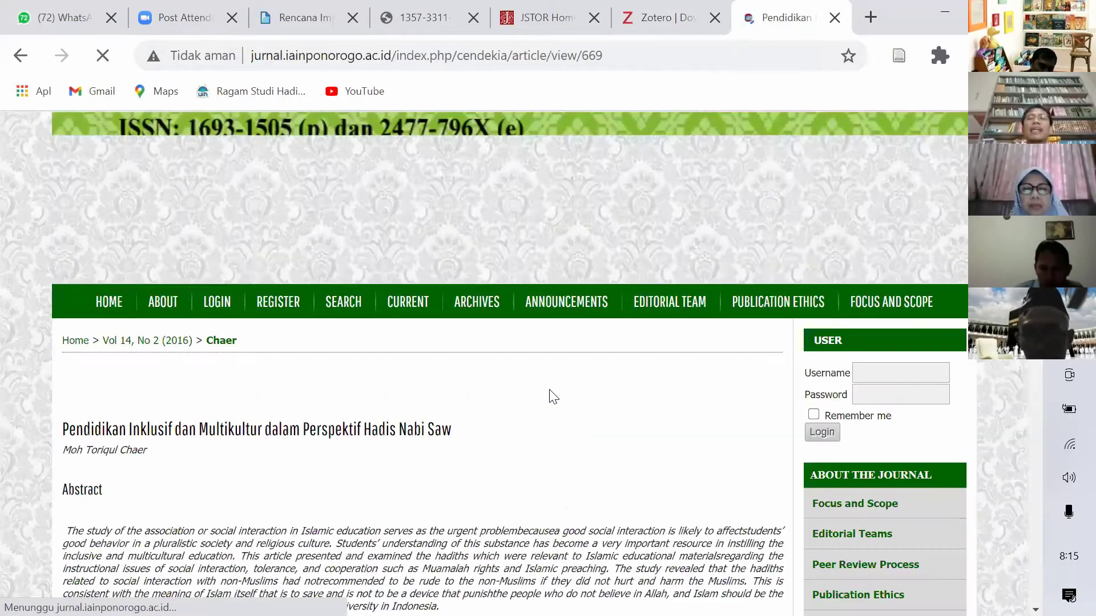
# Open the full-text PDF from the article page of "Pendidikan Inklusif dan Multikultur dalam Perspektif Hadis Nabi Saw"
pyautogui.scroll(-3, 485, 377)
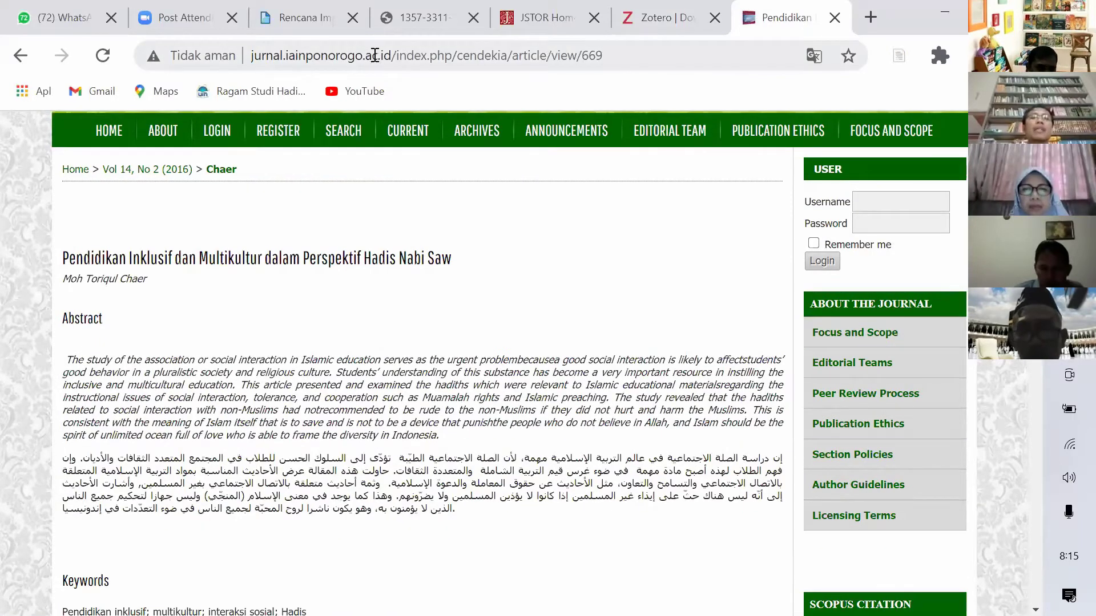
pyautogui.scroll(-5, 264, 318)
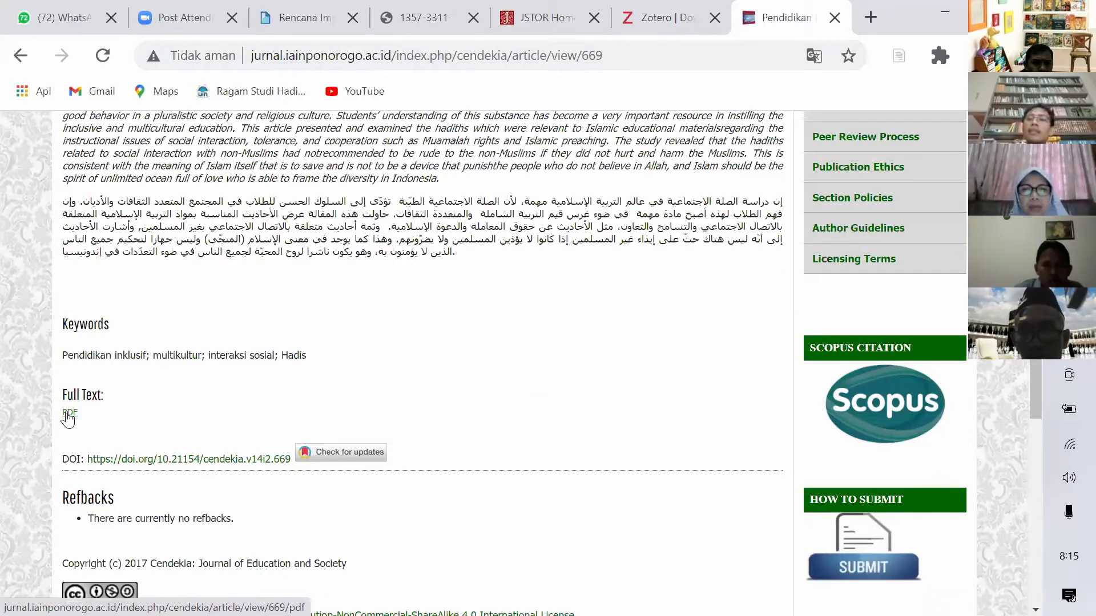
pyautogui.click(68, 414)
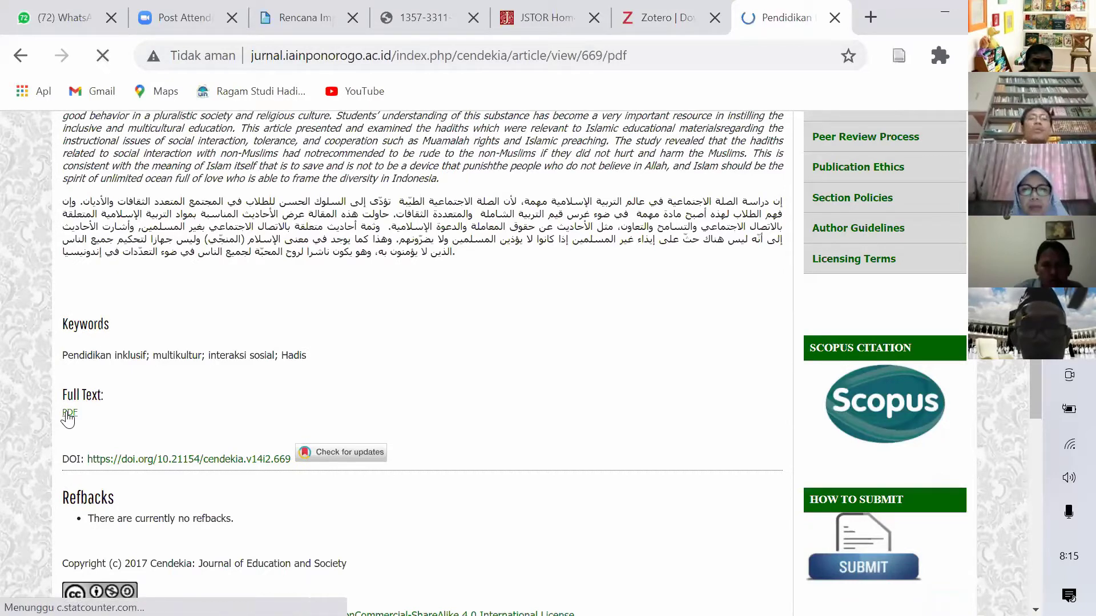
# Save the article with its full-text PDF to the Zotero collection "Pendidikan dalam Perspektif Hadis" using the browser connector
pyautogui.scroll(-3, 357, 484)
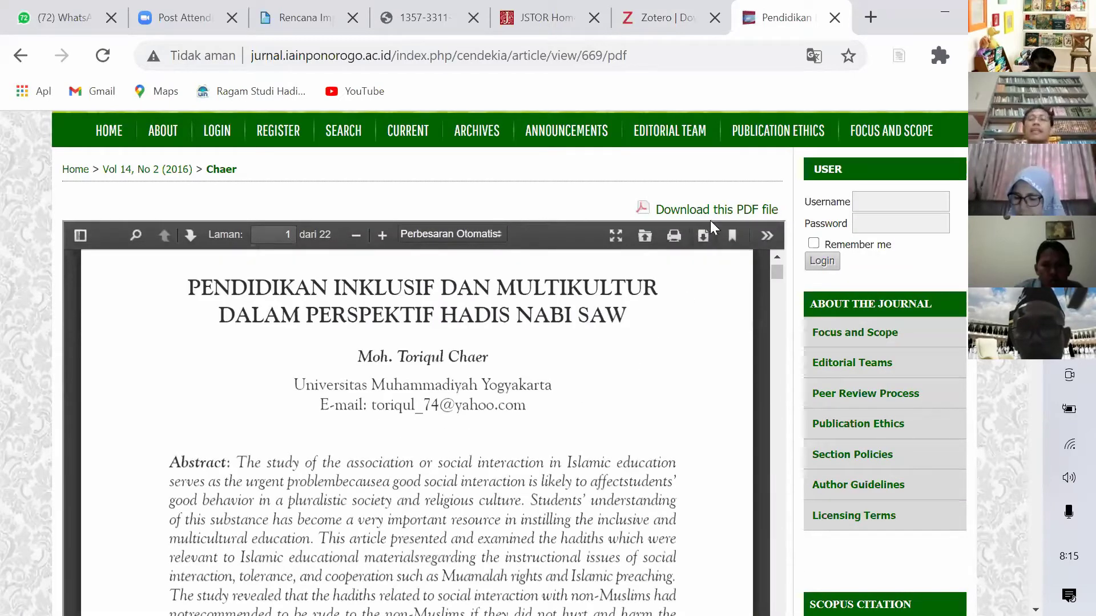
pyautogui.click(911, 61)
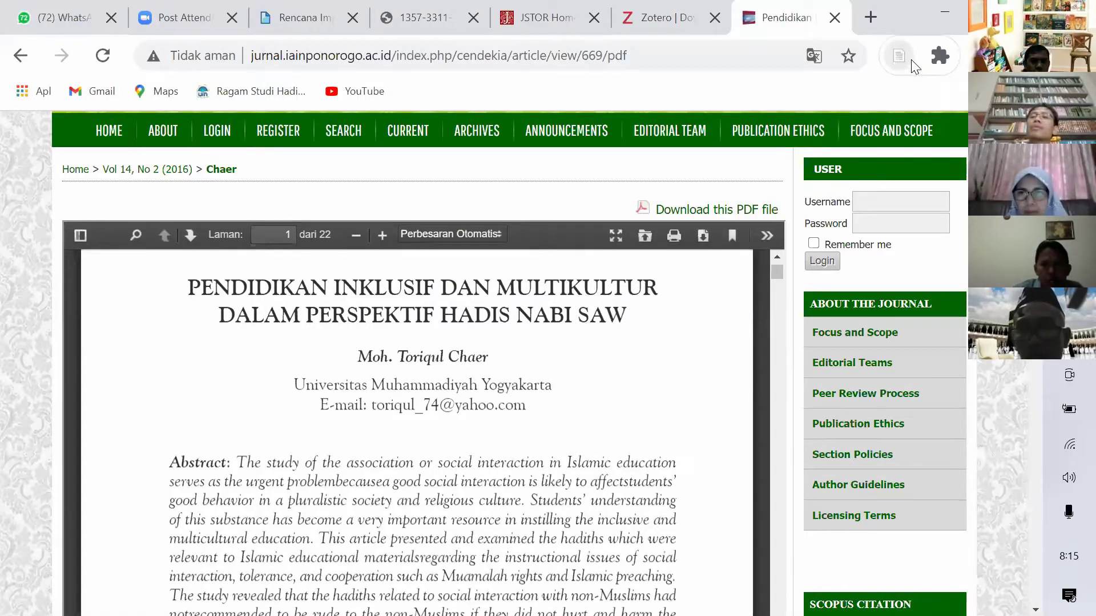
pyautogui.moveTo(859, 355)
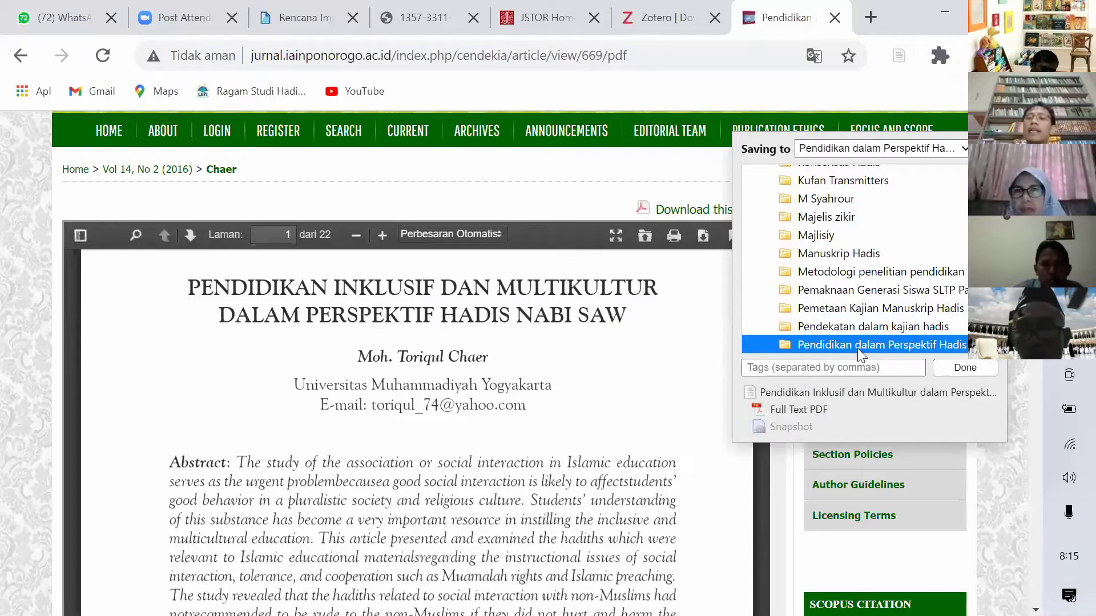
pyautogui.click(962, 370)
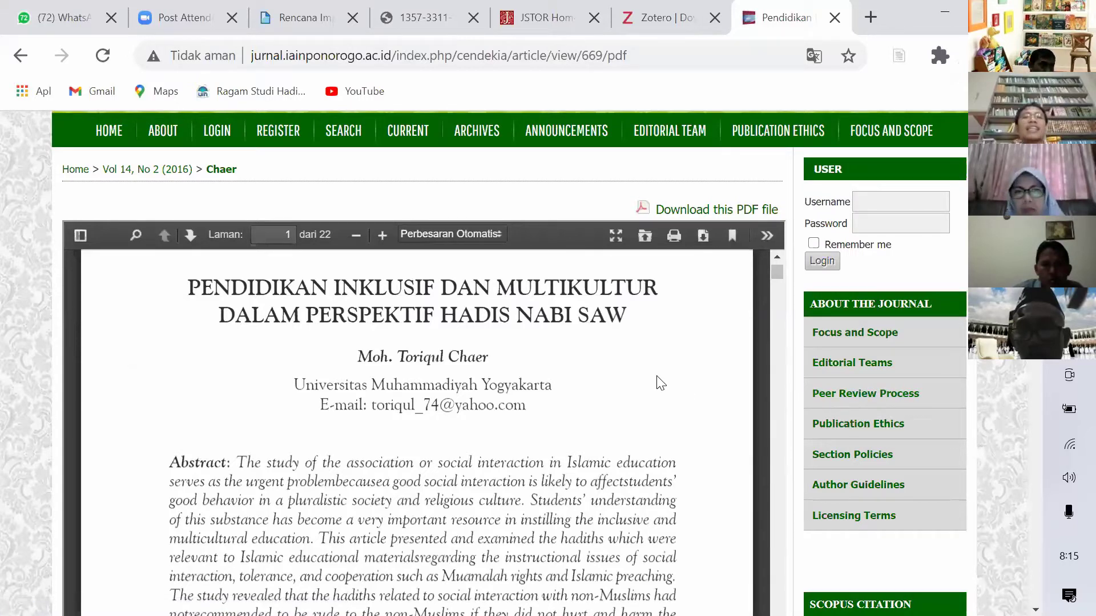
# Switch to Zotero and open the stored PDF of "Pendidikan Inklusif dan Multikultur dalam Perspektif Hadis Nabi Saw"
pyautogui.press('super+Tab')
pyautogui.click(454, 169)
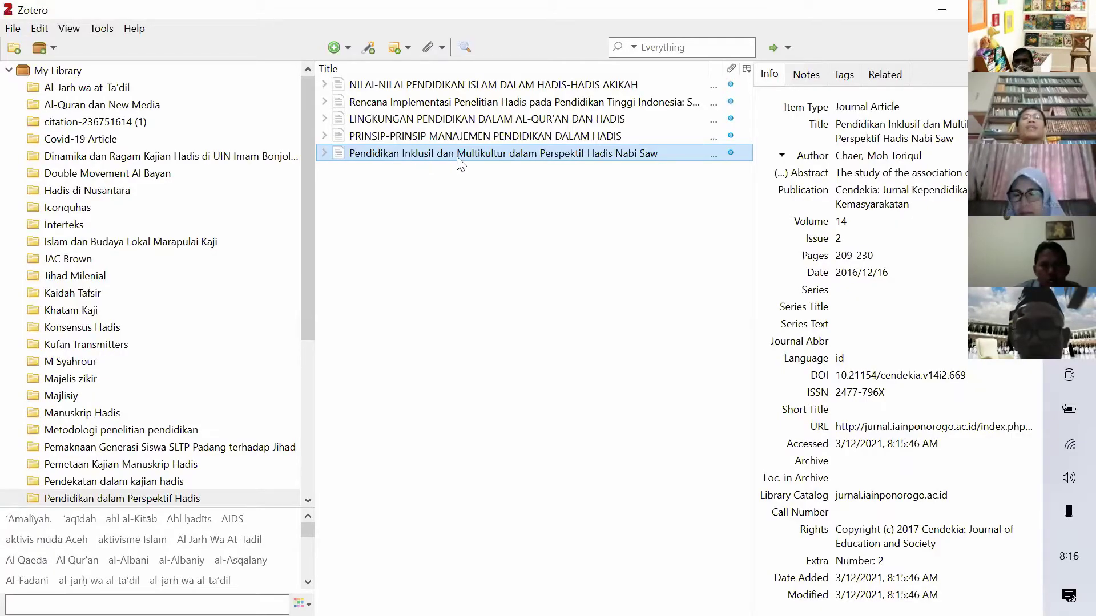
pyautogui.doubleClick(545, 157)
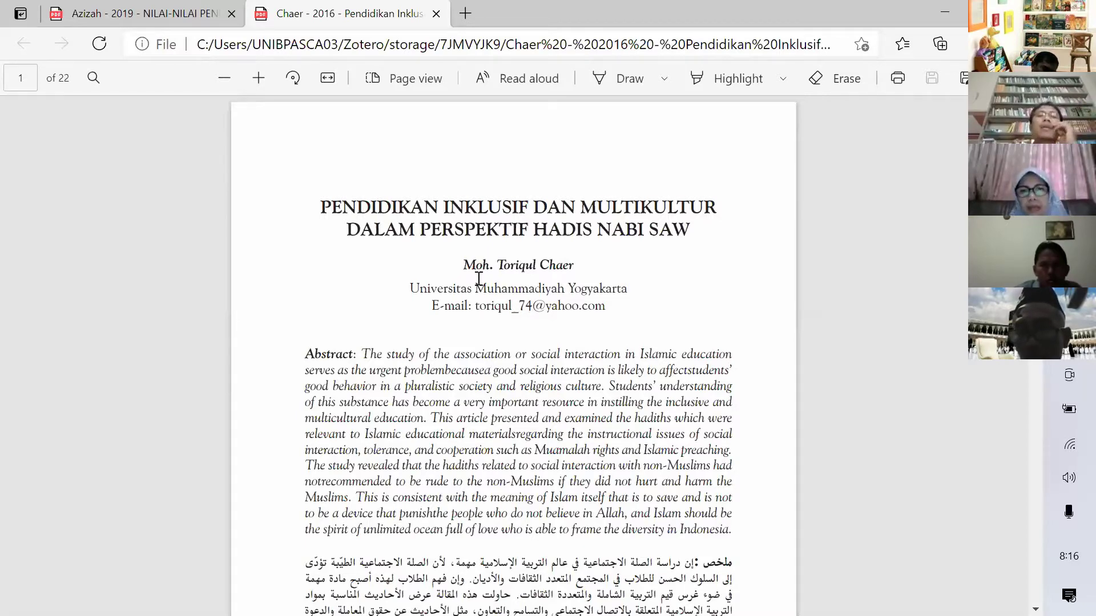
# Read through the article's PDF from the abstract and "PENDAHULUAN", past the section on tolerance in the hadith, to the "PENUTUP" section
pyautogui.scroll(-5, 478, 282)
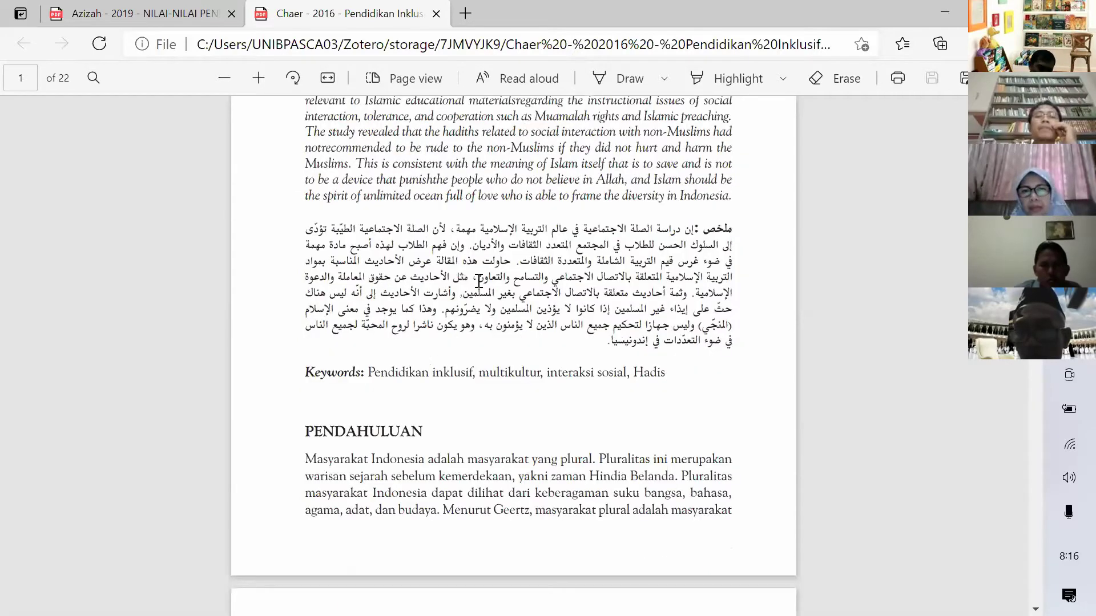
pyautogui.scroll(3, 485, 279)
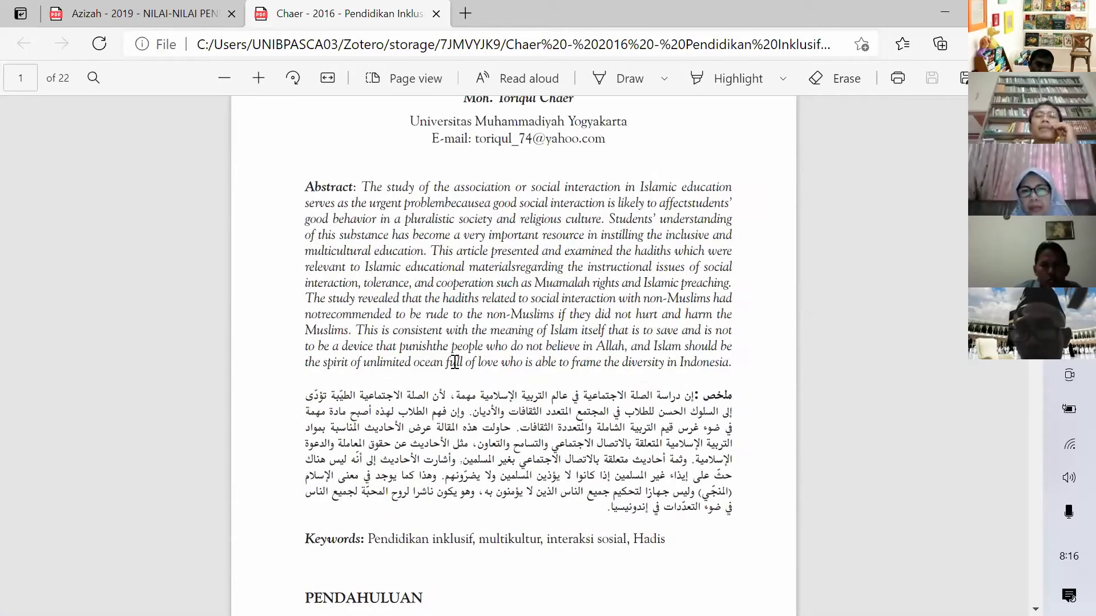
pyautogui.scroll(-4, 643, 446)
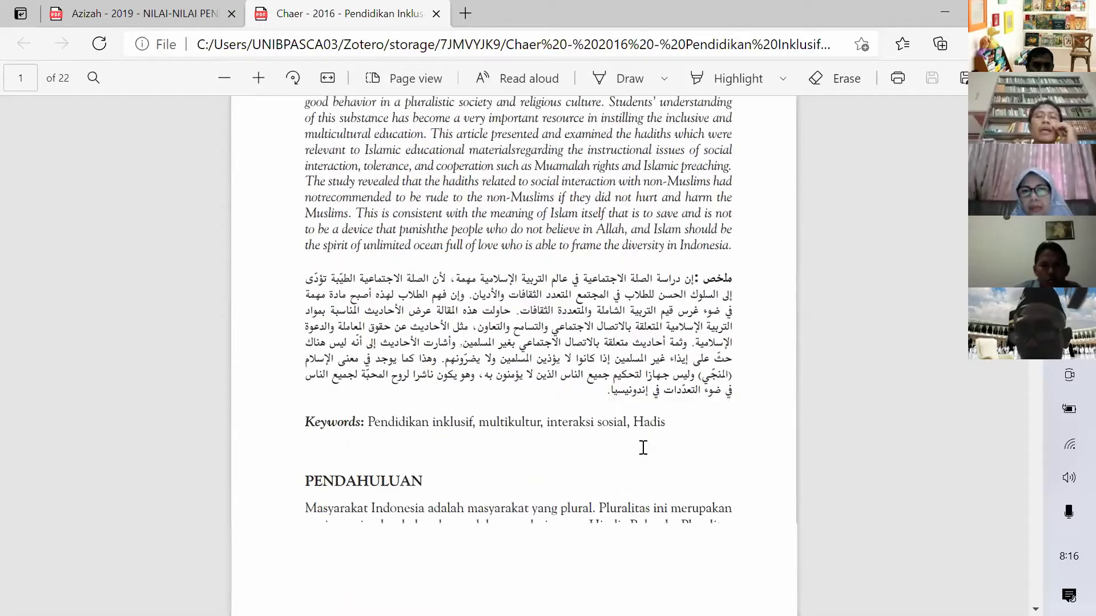
pyautogui.scroll(-1, 433, 373)
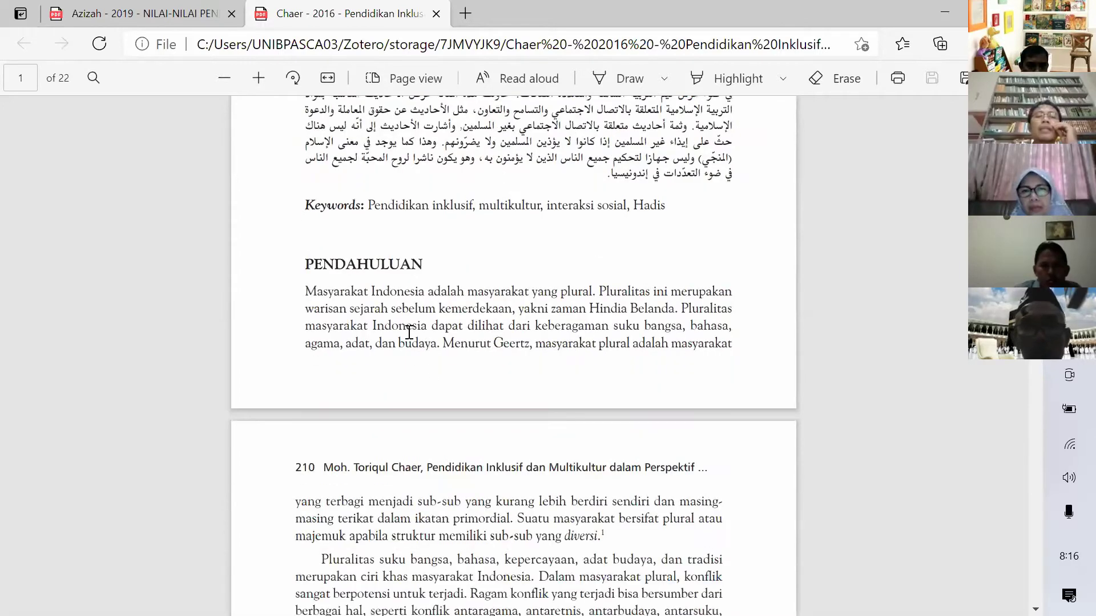
pyautogui.scroll(-3, 409, 330)
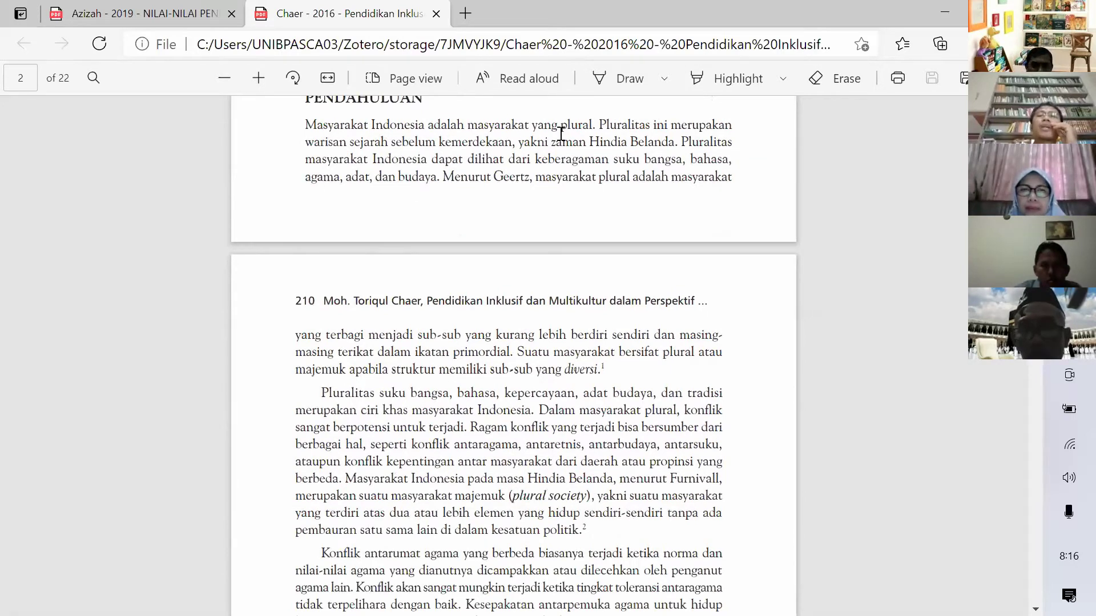
pyautogui.scroll(-2, 589, 235)
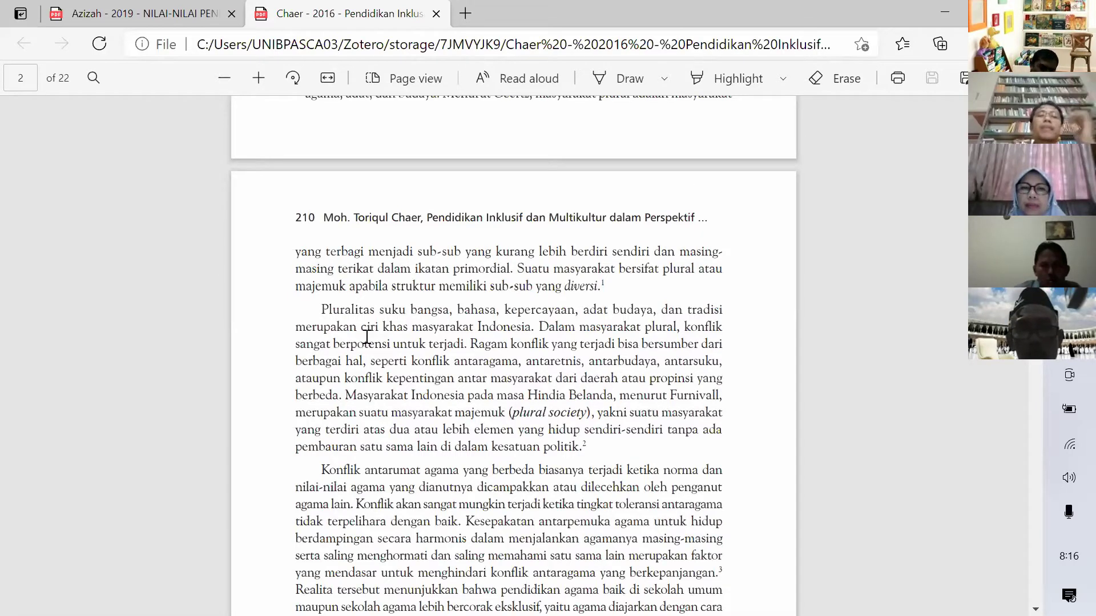
pyautogui.scroll(-2, 387, 309)
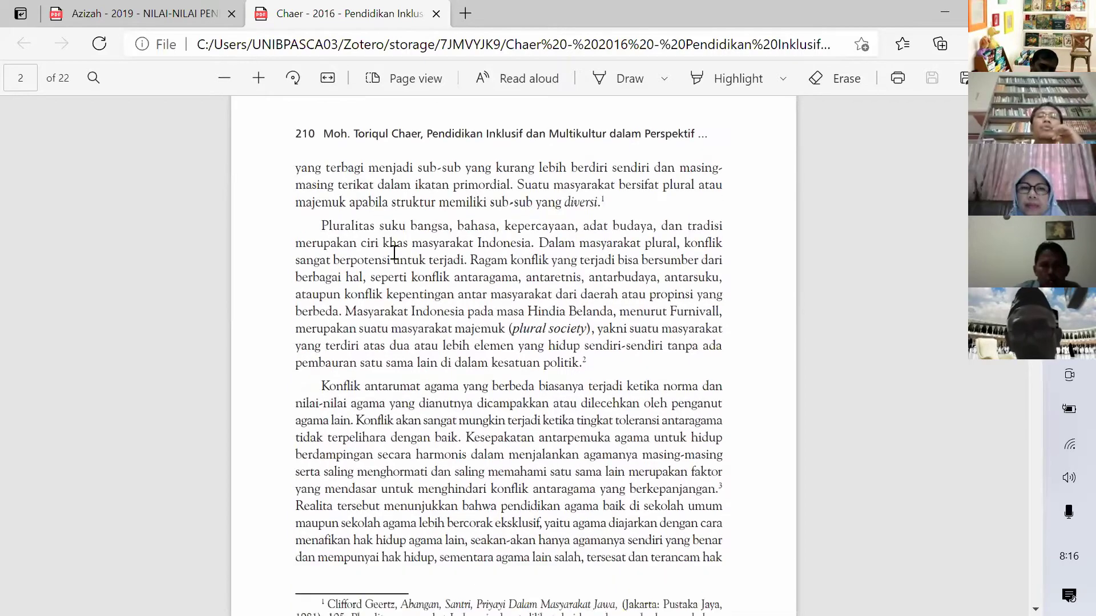
pyautogui.scroll(-4, 406, 236)
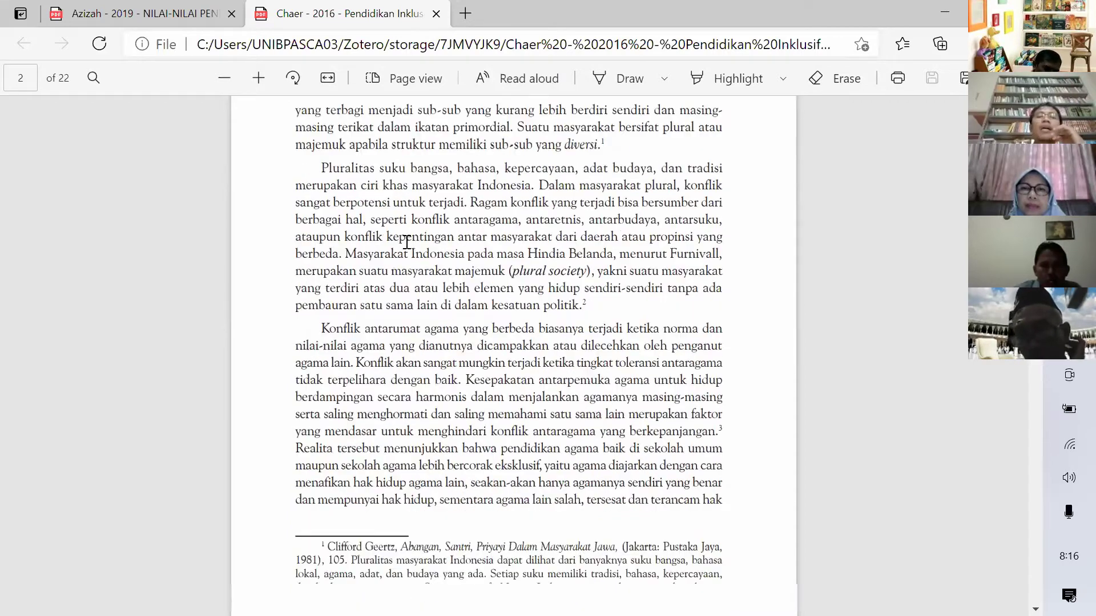
pyautogui.scroll(-12, 411, 235)
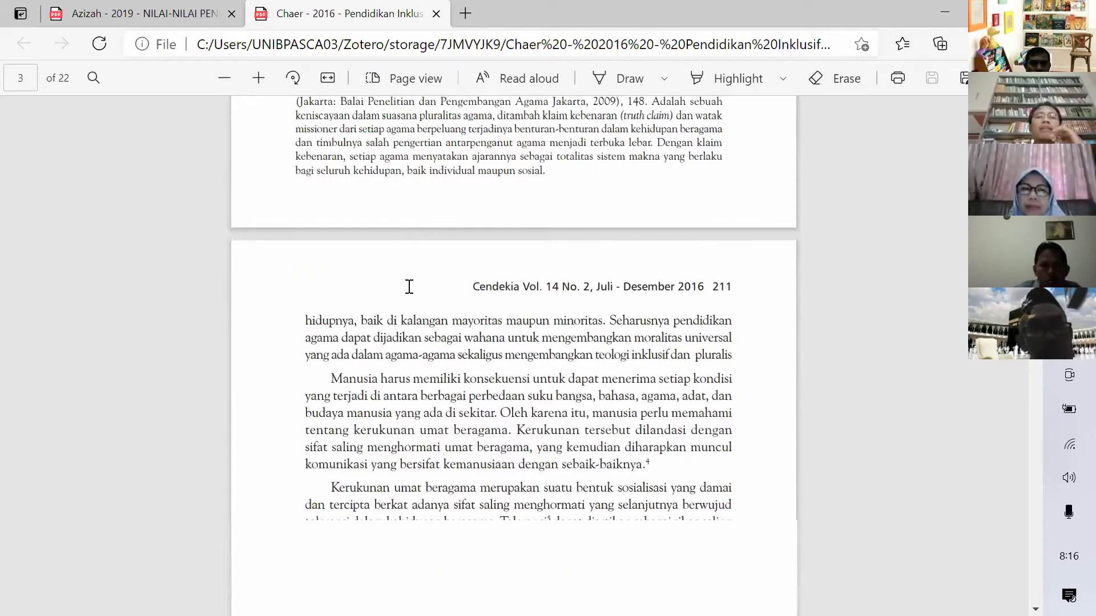
pyautogui.scroll(-2, 417, 336)
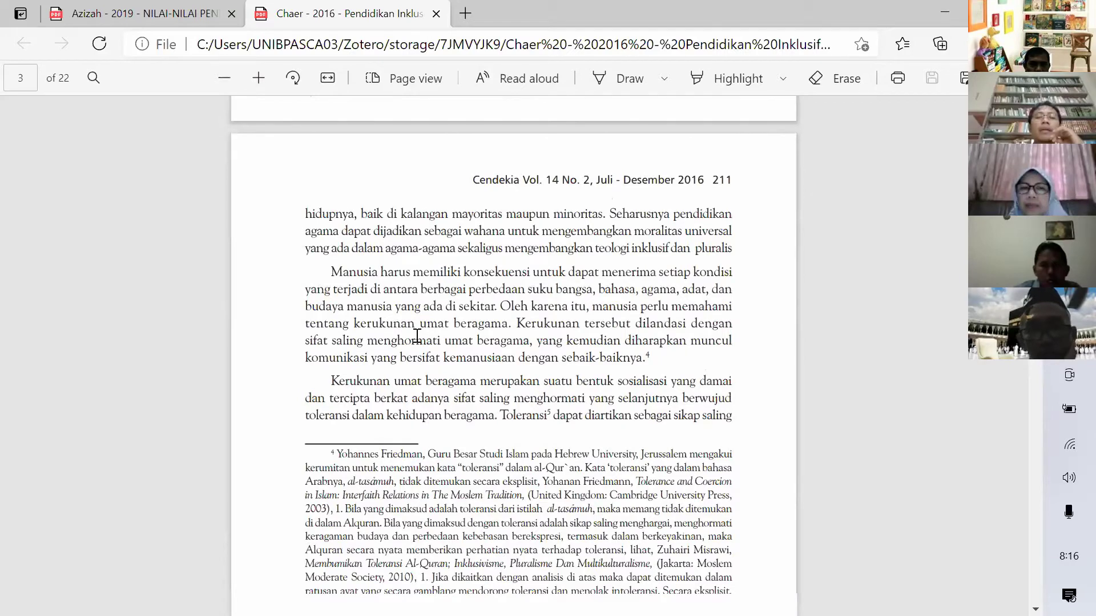
pyautogui.scroll(-1, 416, 336)
pyautogui.scroll(-1, 416, 335)
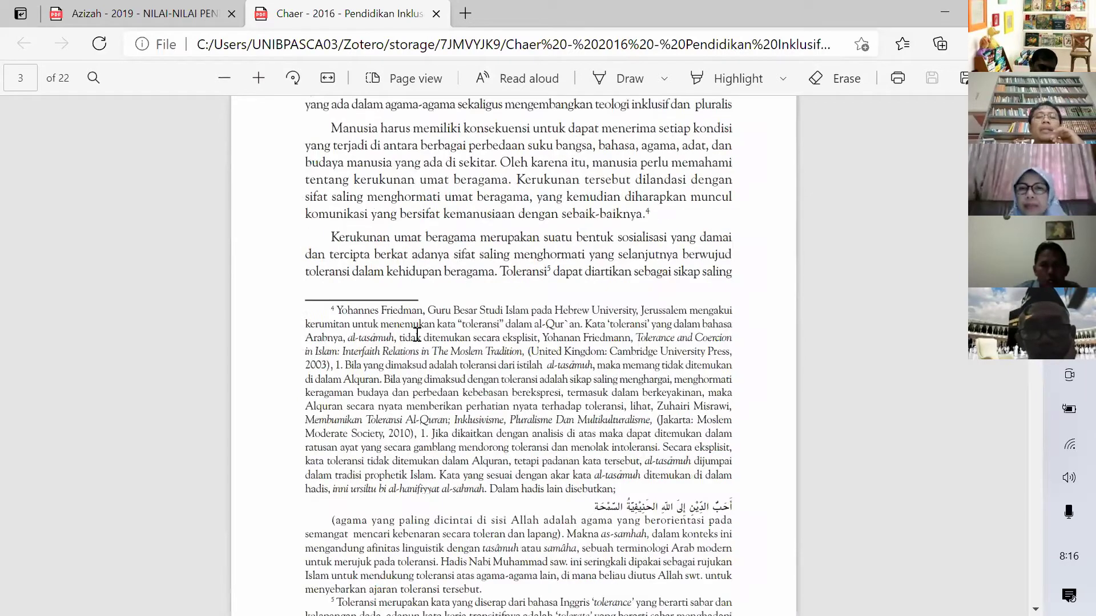
pyautogui.scroll(-6, 393, 318)
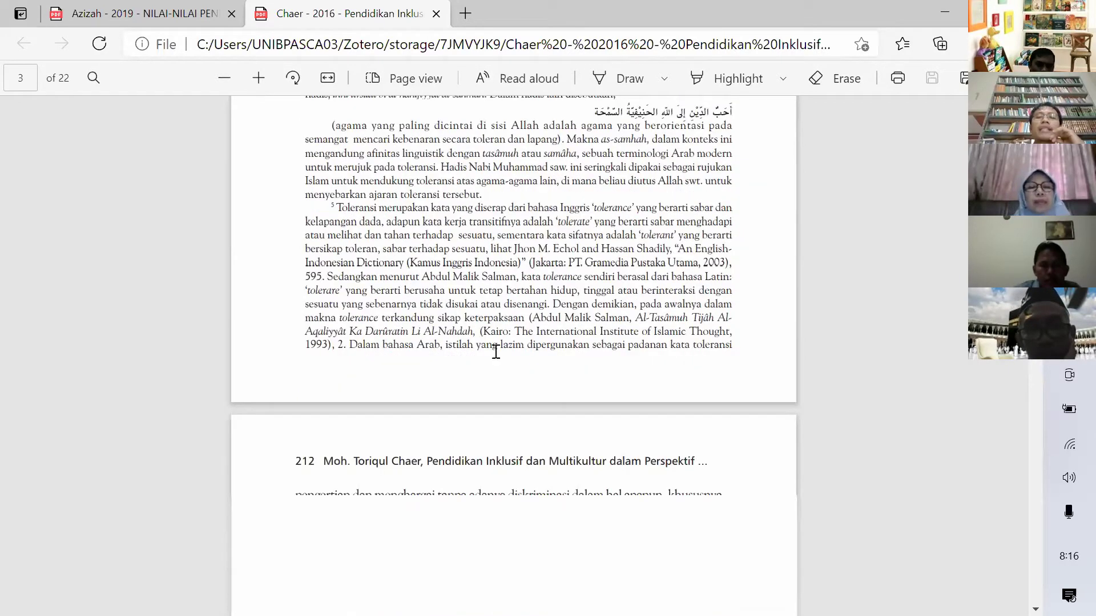
pyautogui.scroll(-5, 479, 319)
pyautogui.scroll(-1, 431, 352)
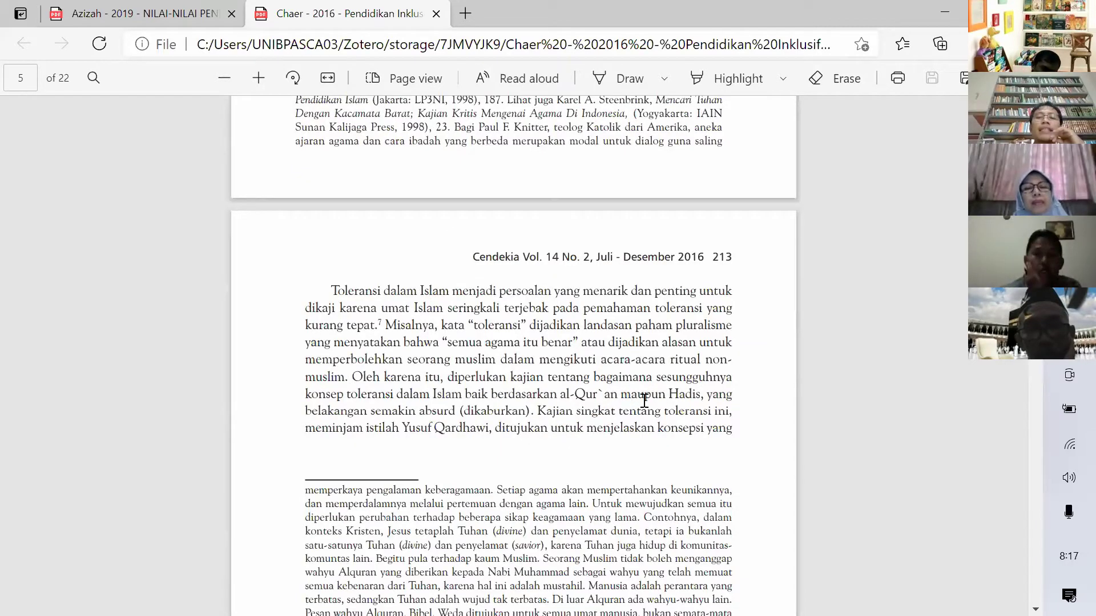
pyautogui.scroll(-1, 644, 400)
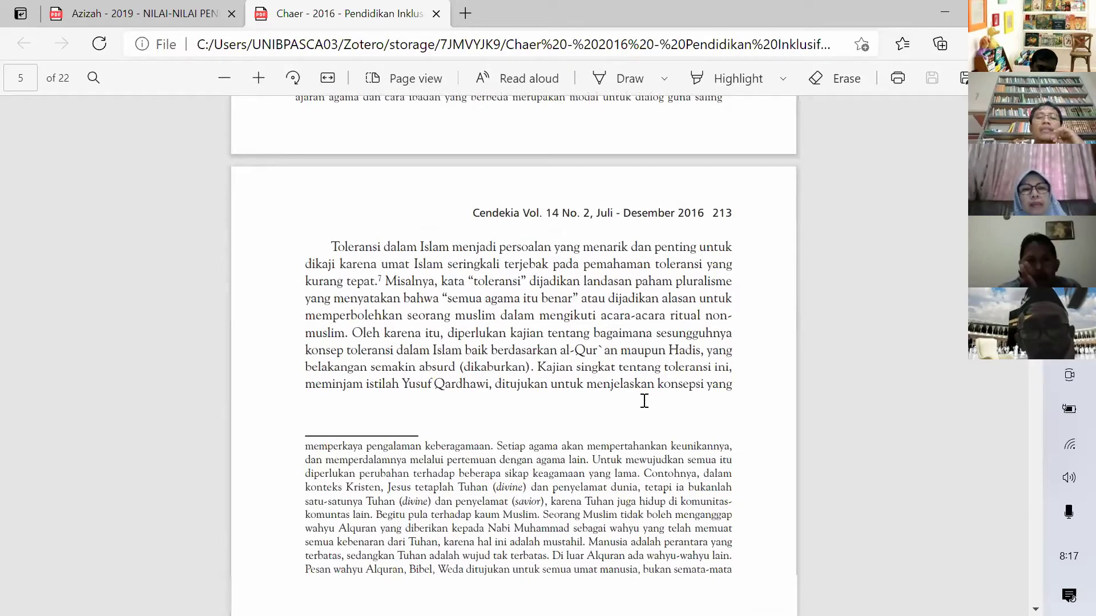
pyautogui.scroll(-5, 644, 401)
pyautogui.scroll(-5, 400, 377)
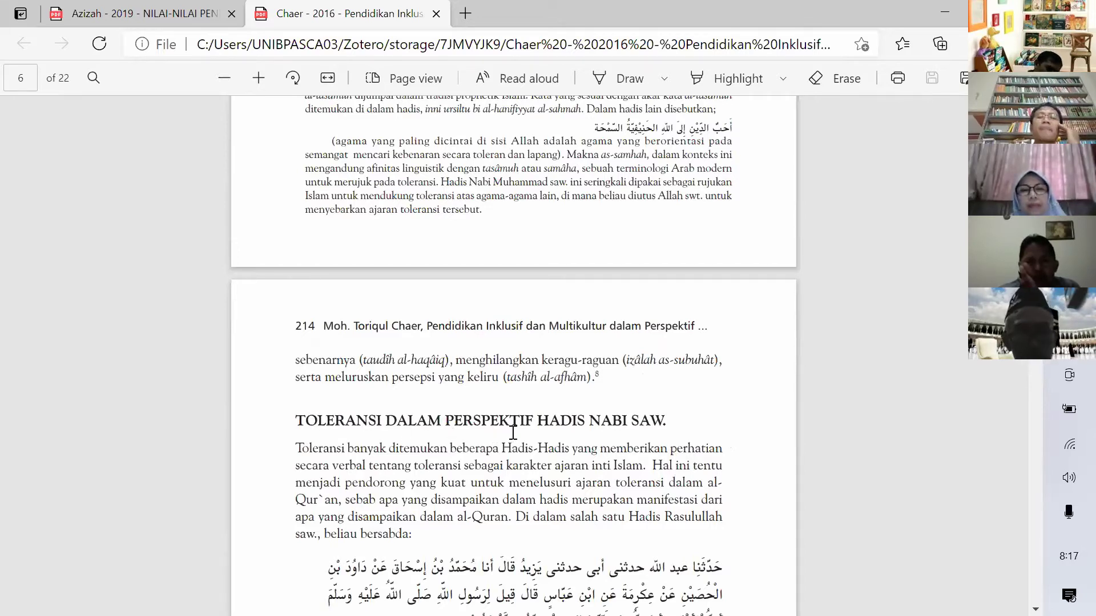
pyautogui.scroll(-1, 514, 428)
pyautogui.scroll(-2, 564, 474)
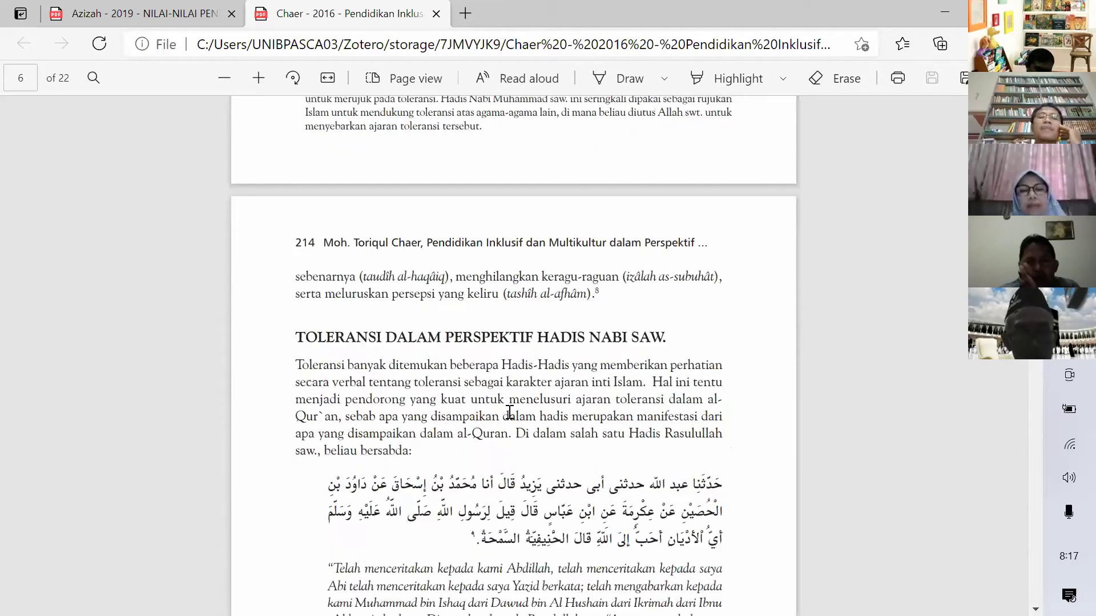
pyautogui.scroll(-3, 494, 386)
pyautogui.scroll(-6, 497, 390)
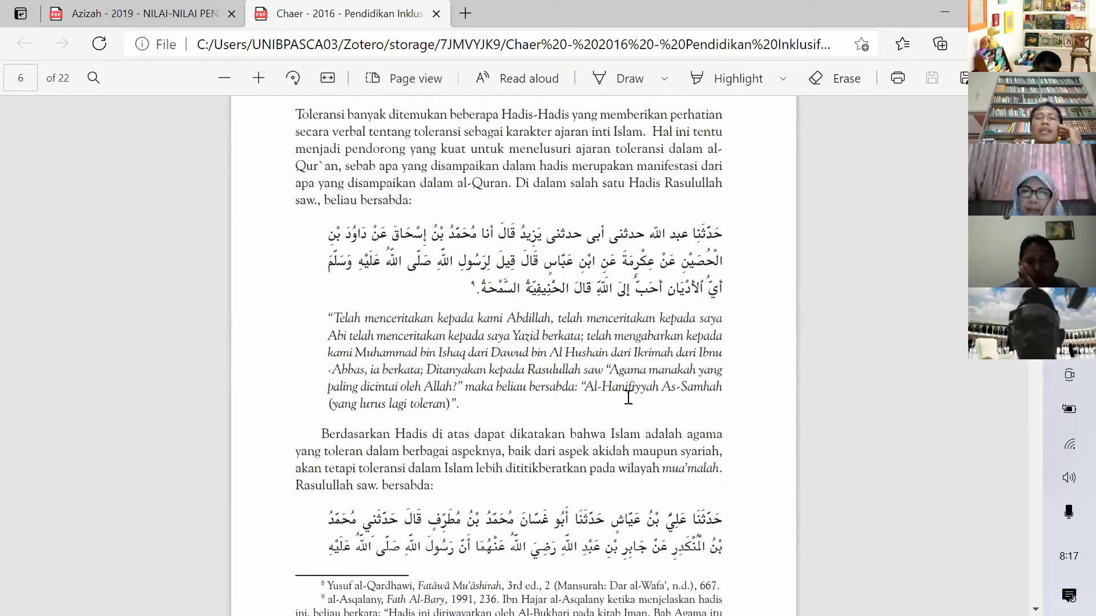
pyautogui.scroll(-3, 646, 398)
pyautogui.scroll(-11, 589, 451)
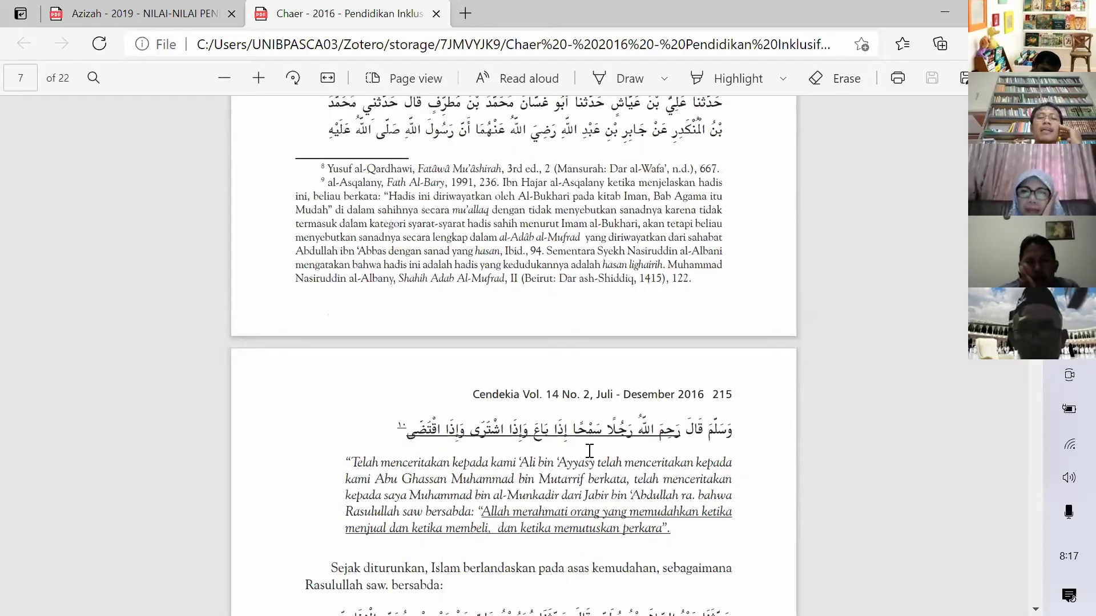
pyautogui.scroll(-7, 590, 448)
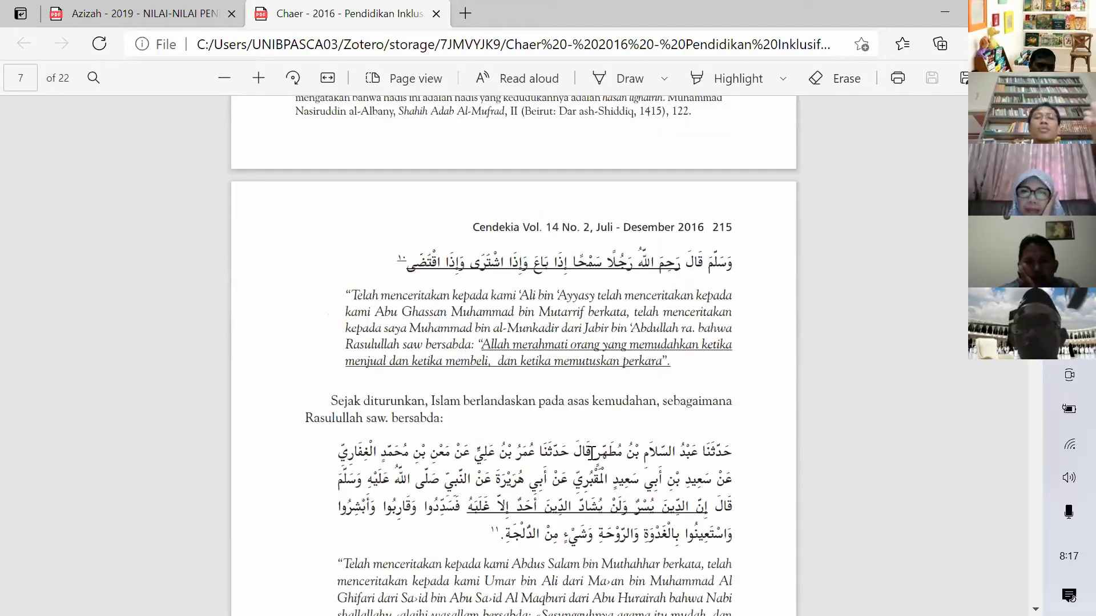
pyautogui.scroll(-6, 592, 452)
pyautogui.scroll(-20, 592, 453)
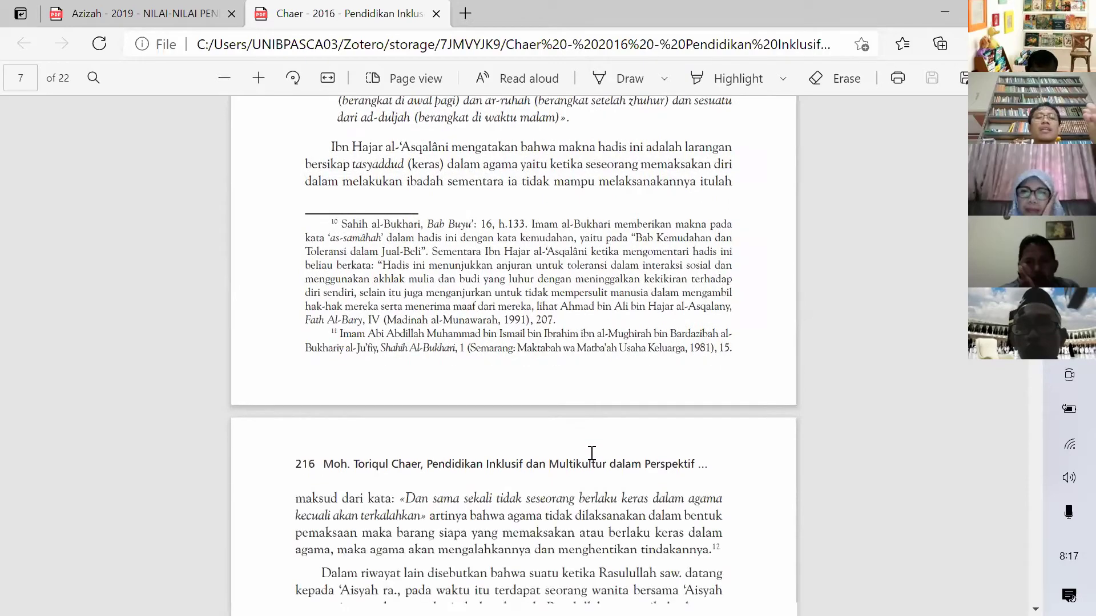
pyautogui.scroll(-15, 580, 434)
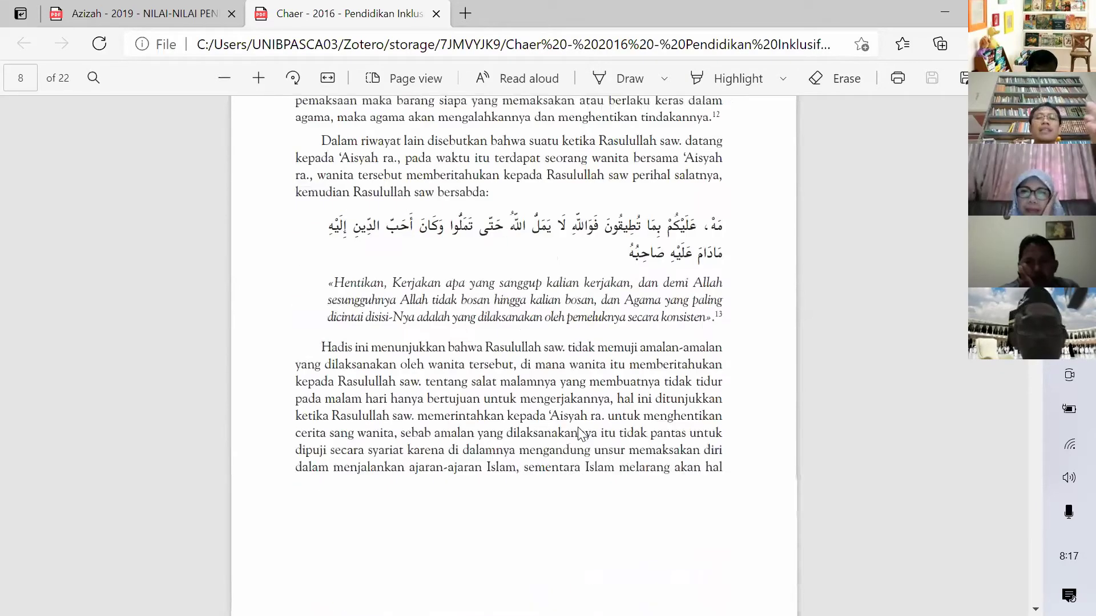
pyautogui.scroll(-9, 576, 433)
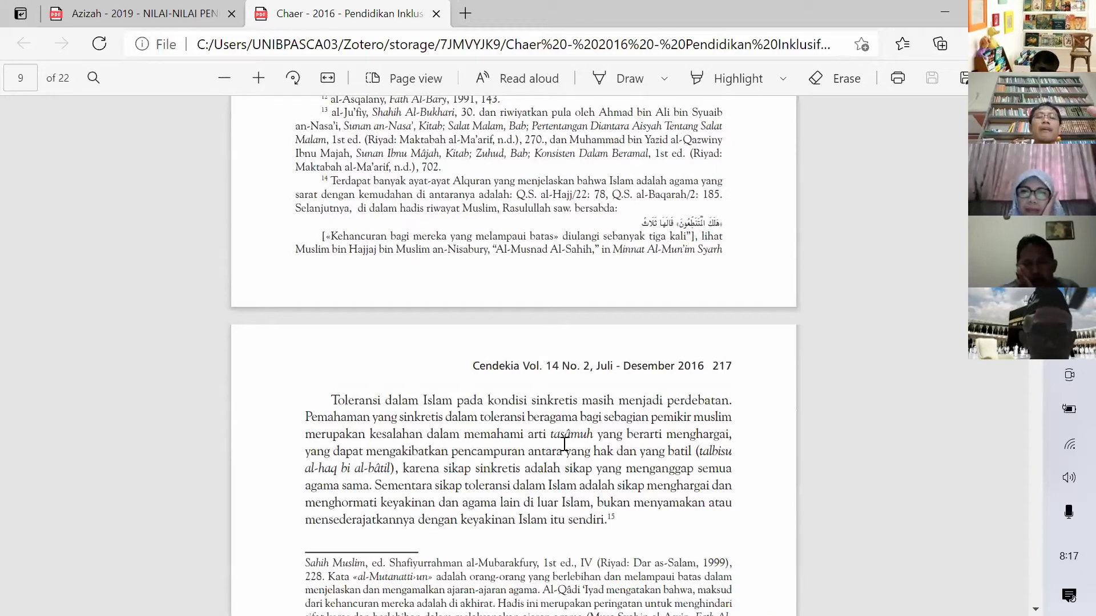
pyautogui.scroll(-9, 564, 443)
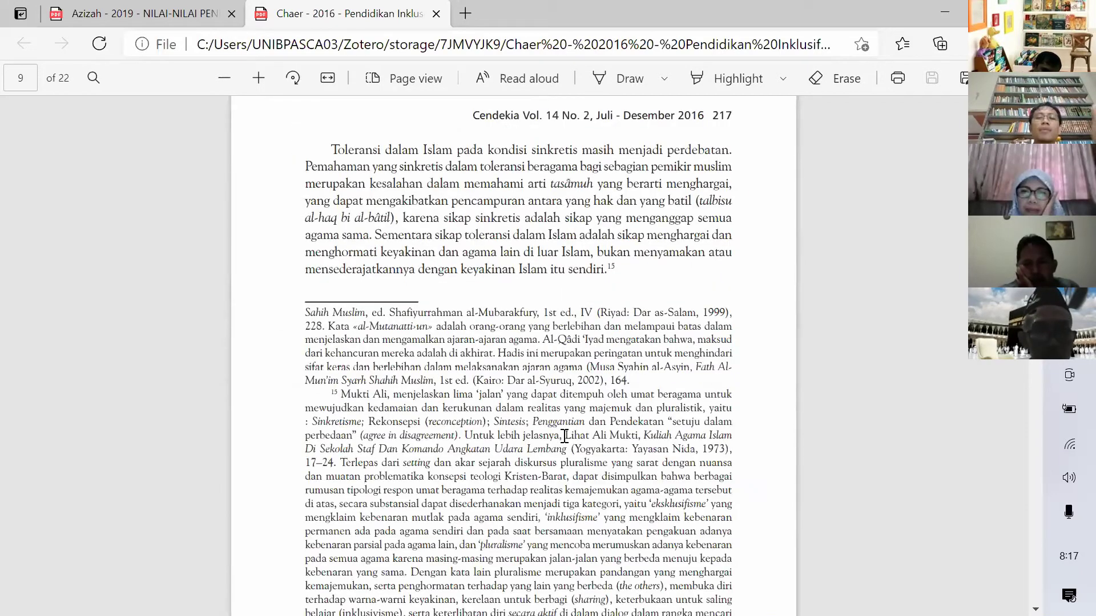
pyautogui.scroll(-6, 564, 441)
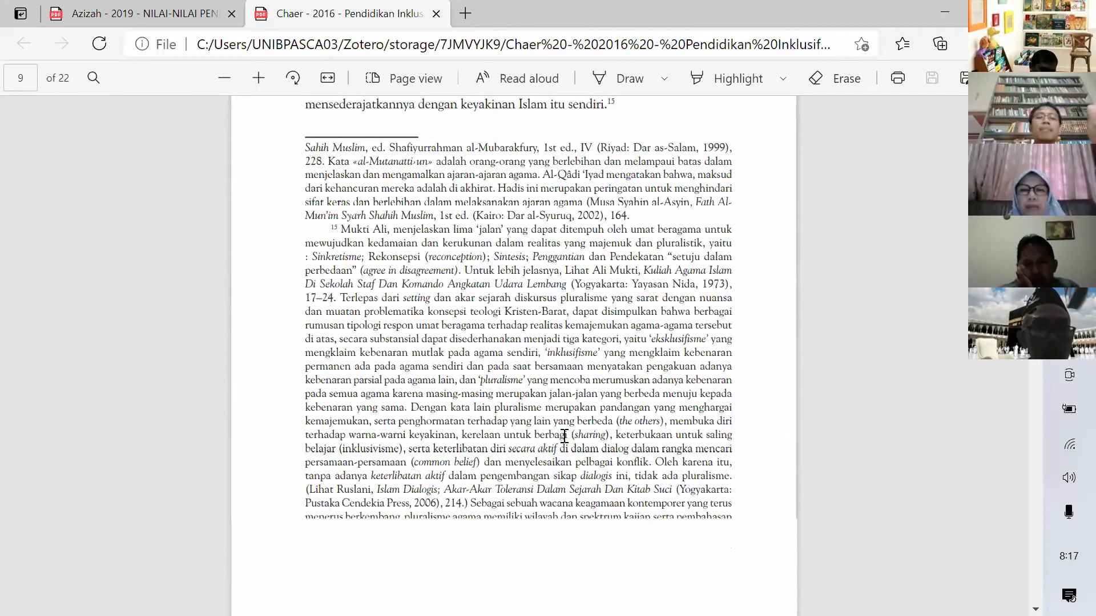
pyautogui.scroll(-6, 564, 437)
pyautogui.scroll(-20, 564, 436)
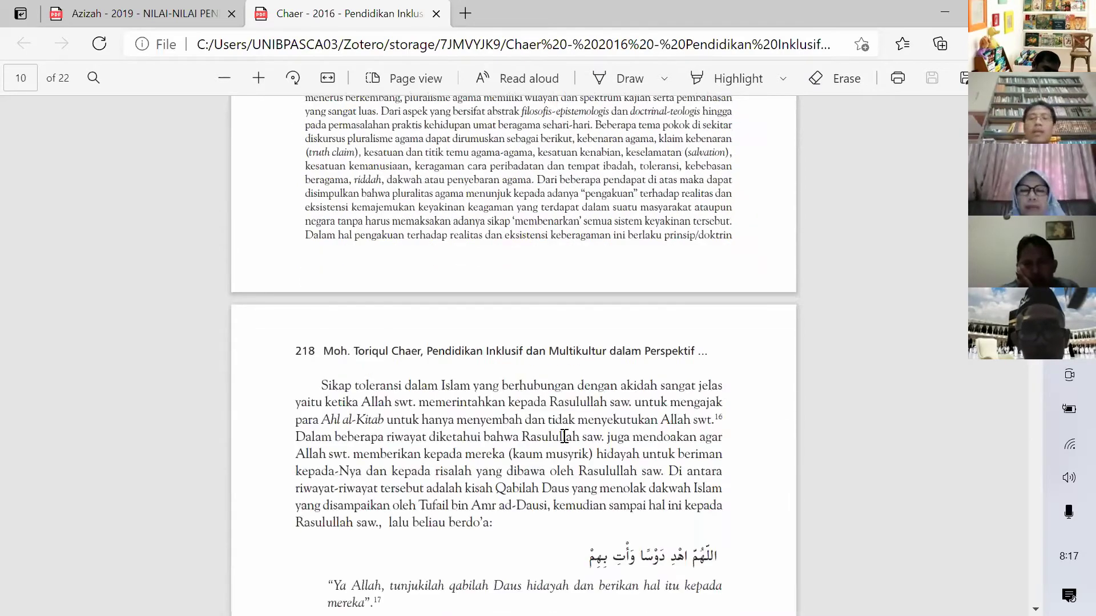
pyautogui.scroll(20, 563, 436)
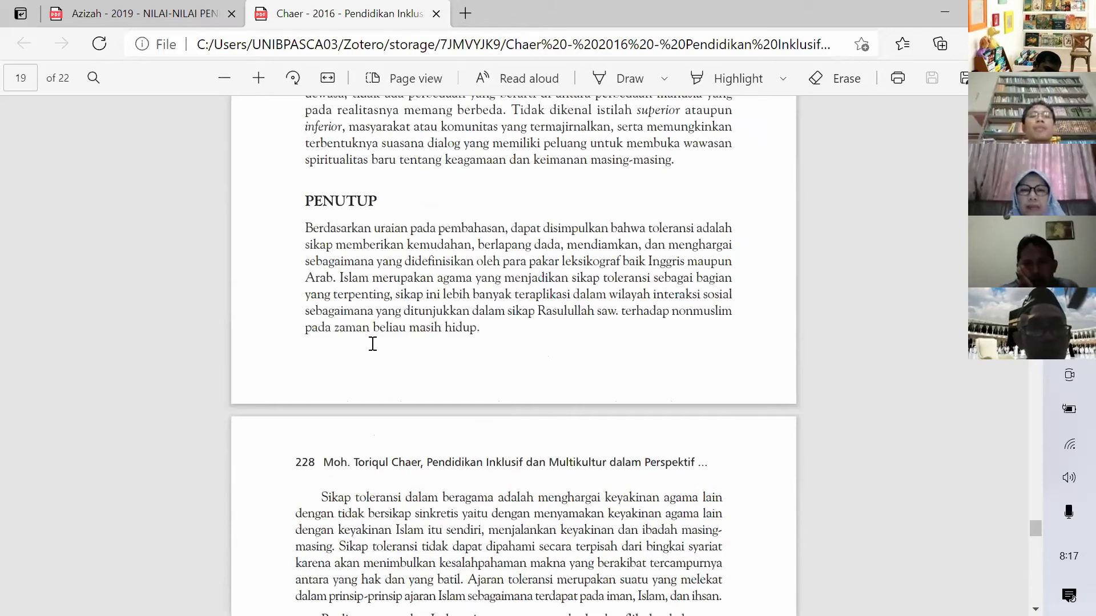
# Read the "PENUTUP" section of the article's PDF through to the start of "DAFTAR PUSTAKA"
pyautogui.scroll(3, 379, 328)
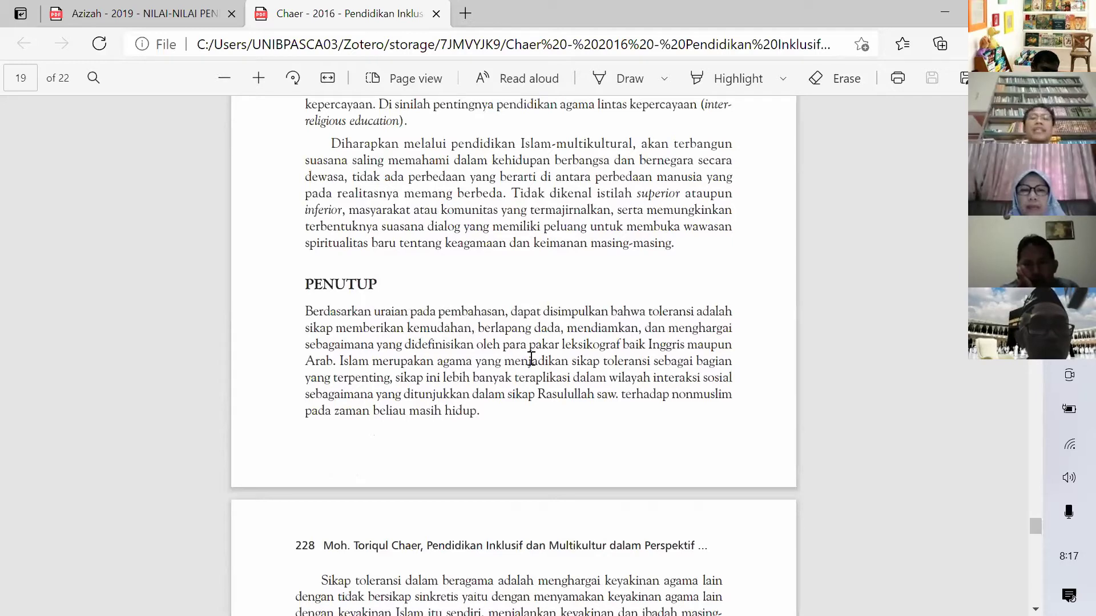
pyautogui.scroll(-3, 530, 358)
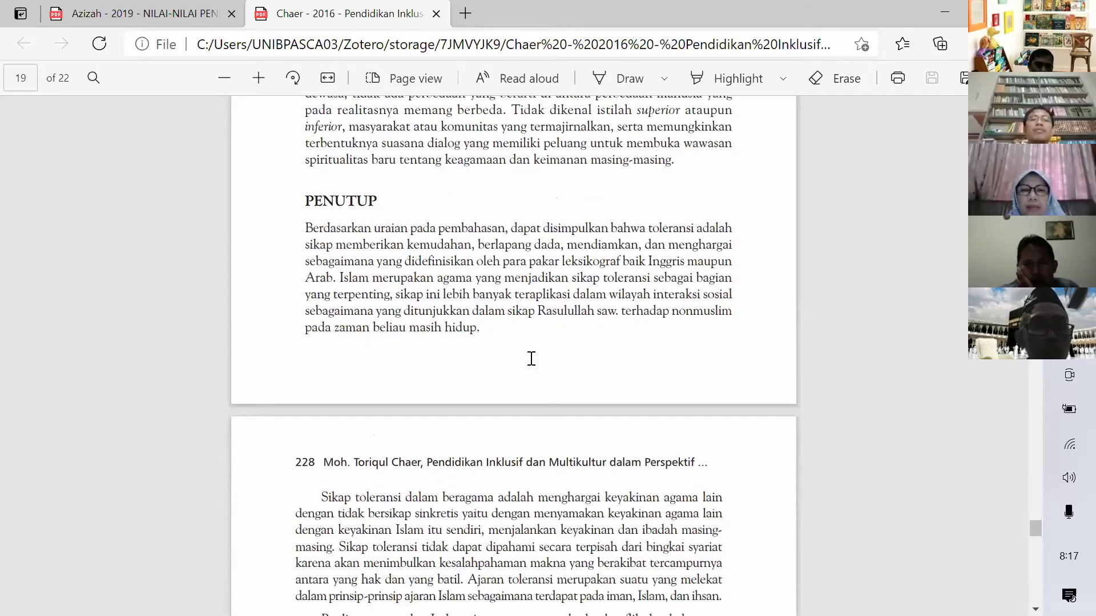
pyautogui.scroll(-3, 531, 359)
pyautogui.scroll(-3, 530, 359)
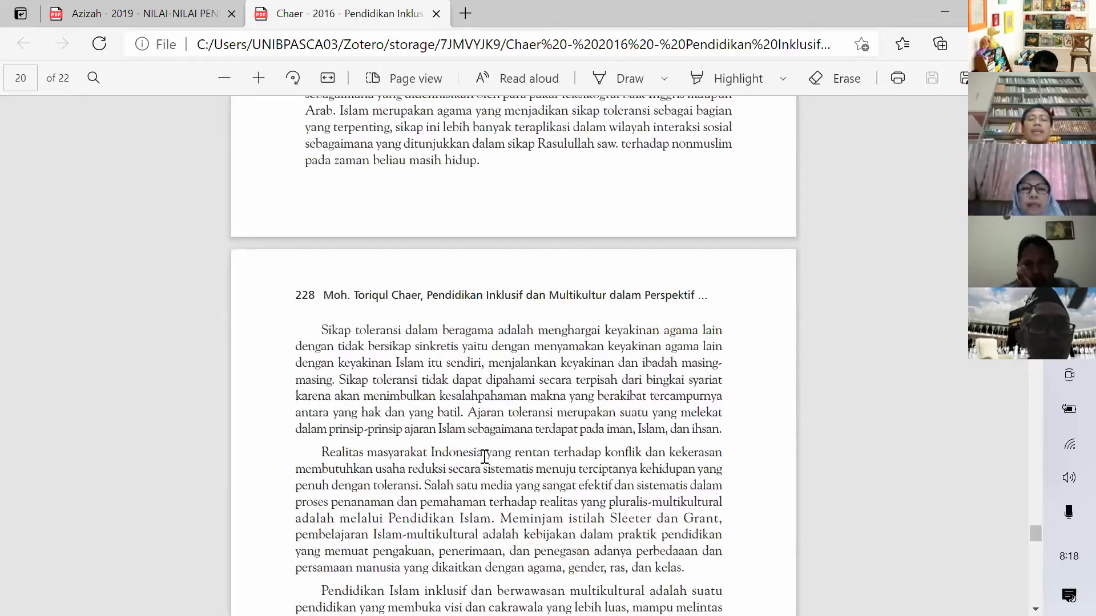
pyautogui.scroll(-6, 484, 456)
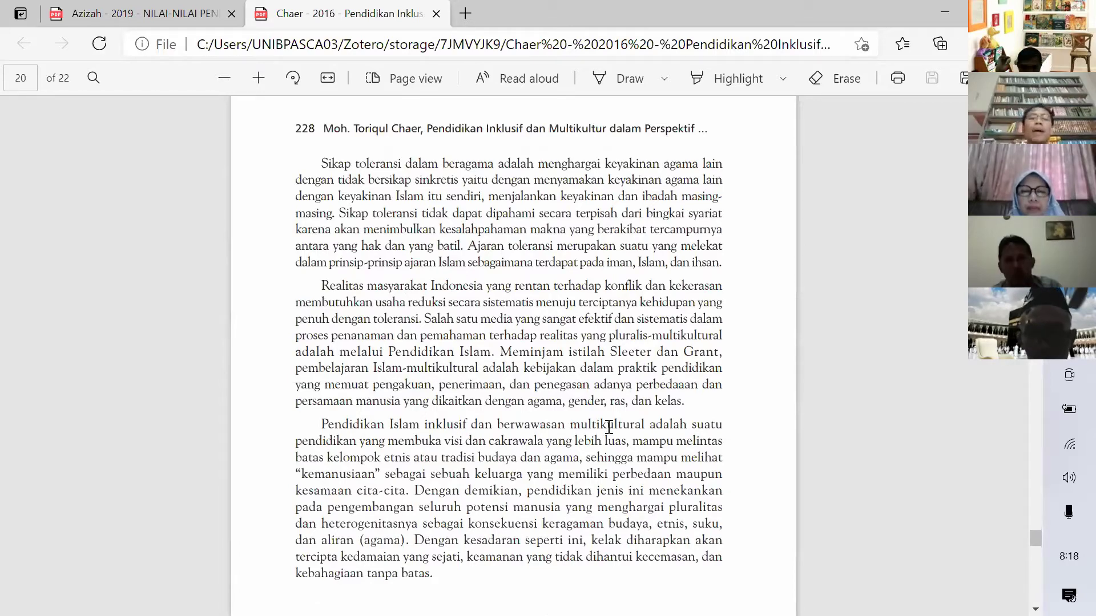
pyautogui.scroll(-3, 588, 445)
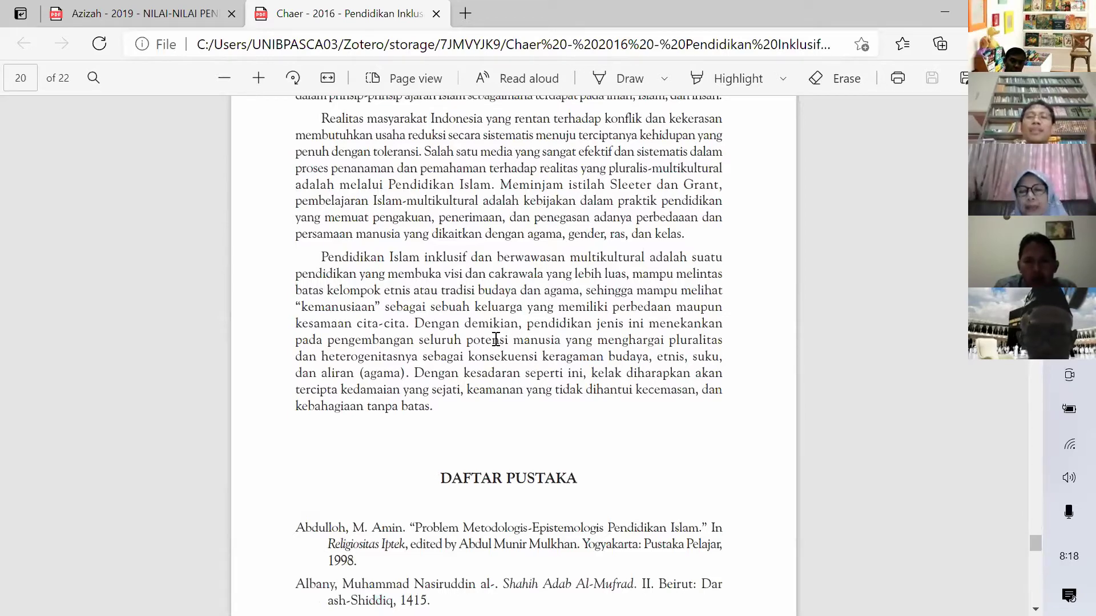
# Go back to the first page of the article's PDF and check its title and author for the Word paper
pyautogui.scroll(8, 496, 339)
pyautogui.press('Home')
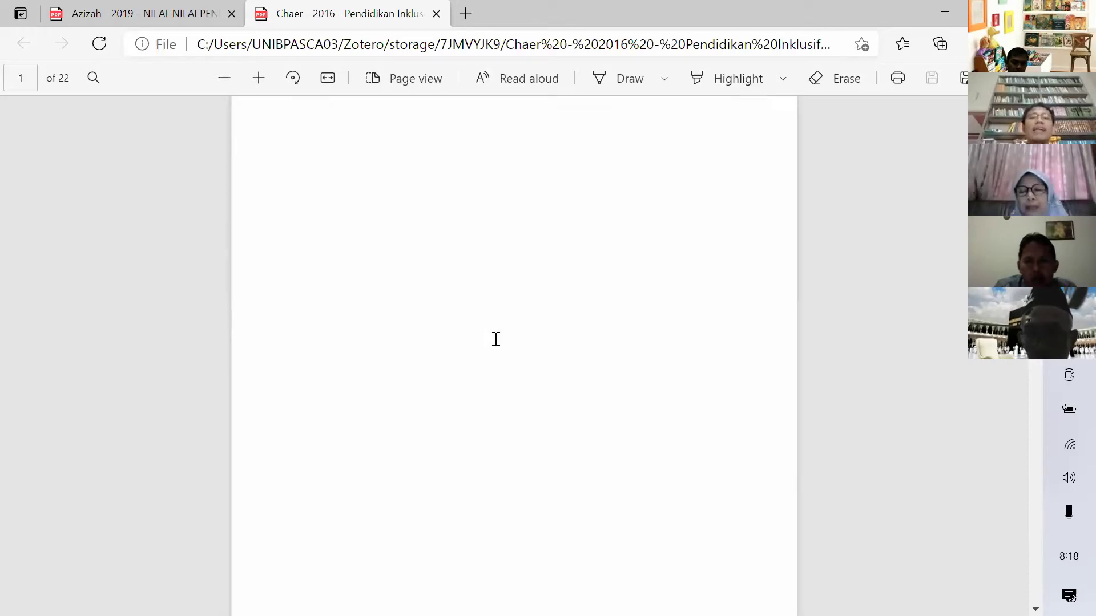
pyautogui.hotkey('alt', 'Tab')
pyautogui.hotkey('alt', 'Tab')
pyautogui.hotkey('alt', 'Tab')
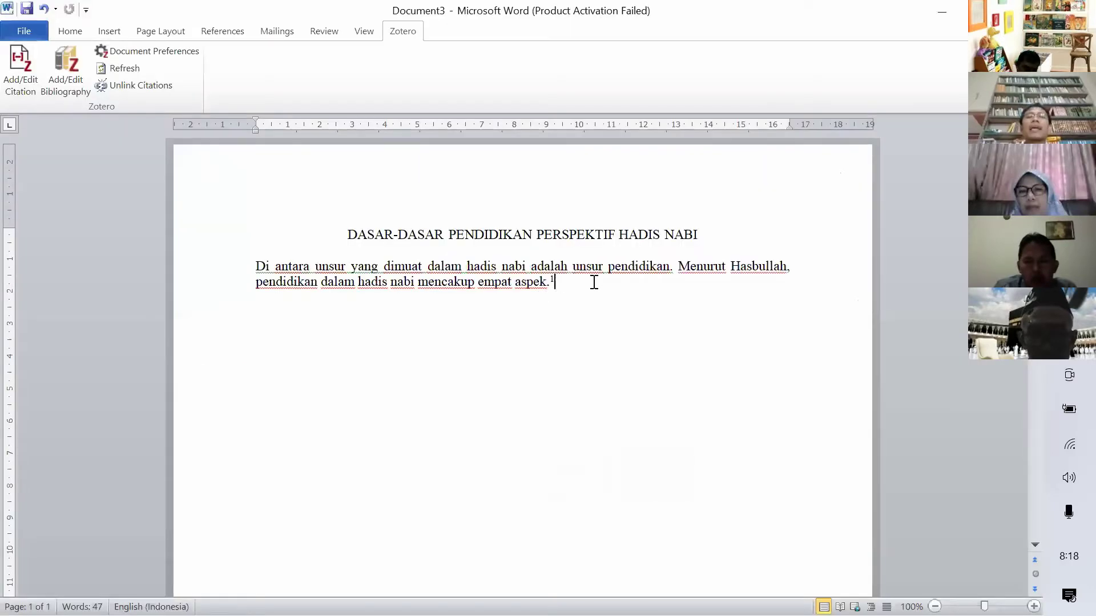
pyautogui.hotkey('alt', 'Tab')
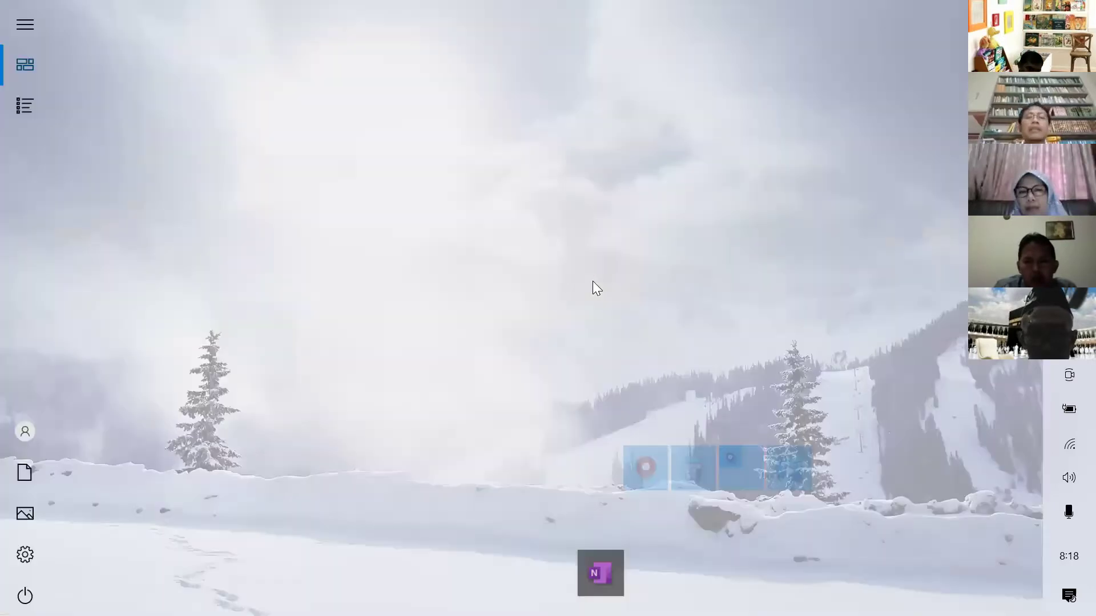
pyautogui.hotkey('alt', 'Tab')
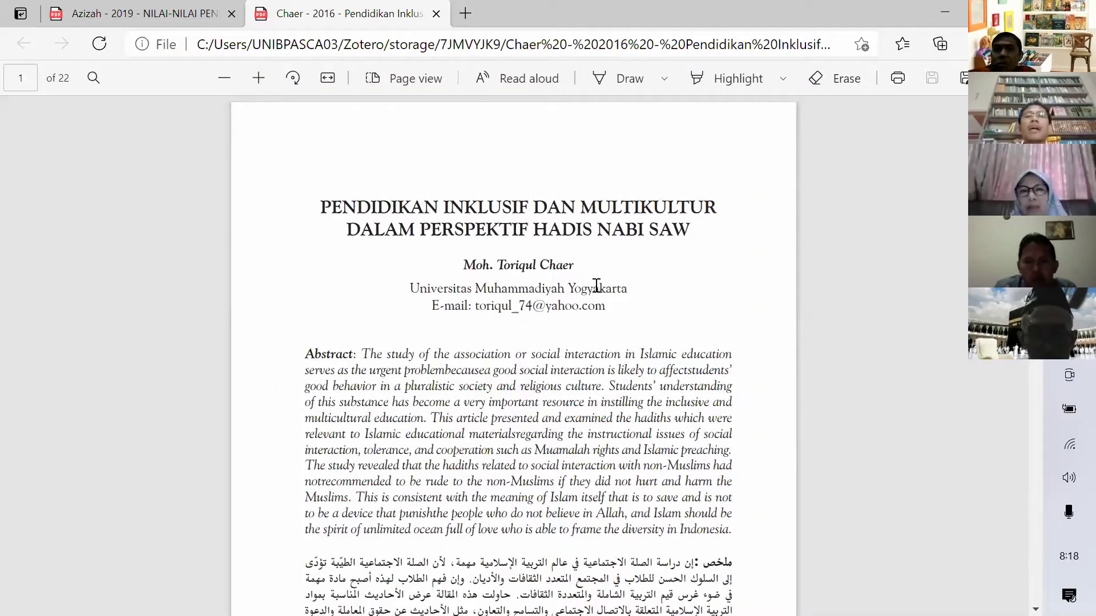
# Switch to Word and continue the paragraph with "Menurut [article author's surname], pendidikan yang digusung oleh Islam adalah pendidikan berbasis pluralis dan multikultural"
pyautogui.hotkey('alt', 'Tab')
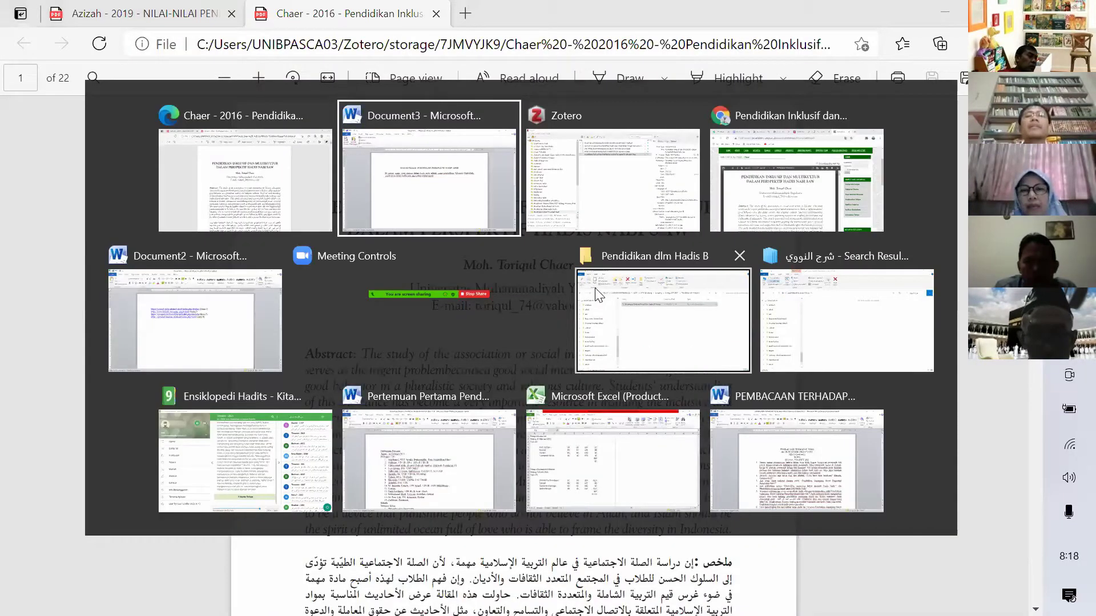
pyautogui.press('BackSpace')
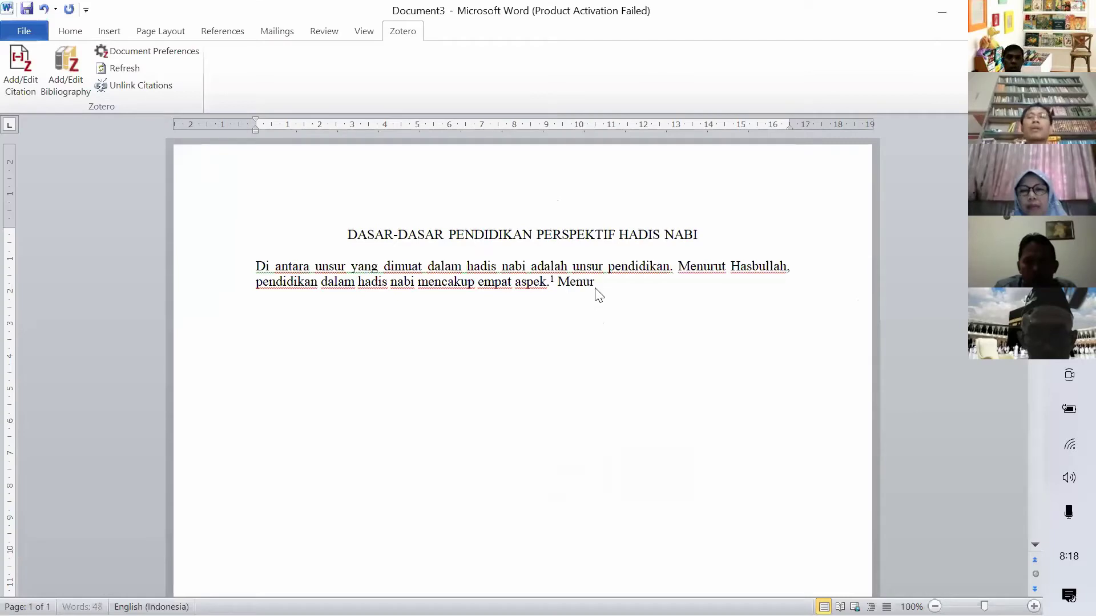
pyautogui.write('ut C')
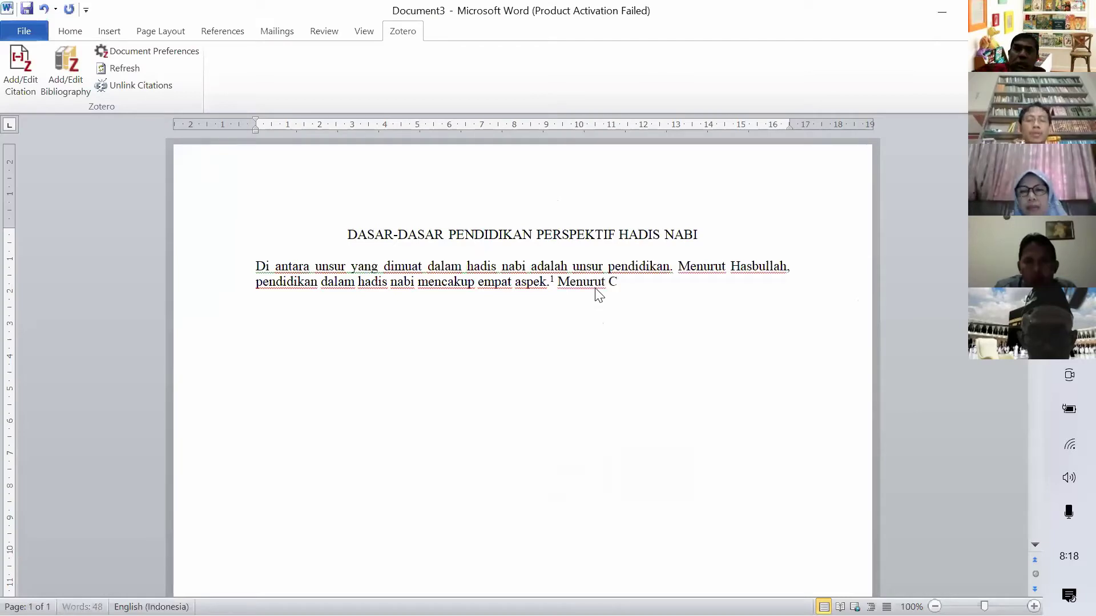
pyautogui.write('haer,')
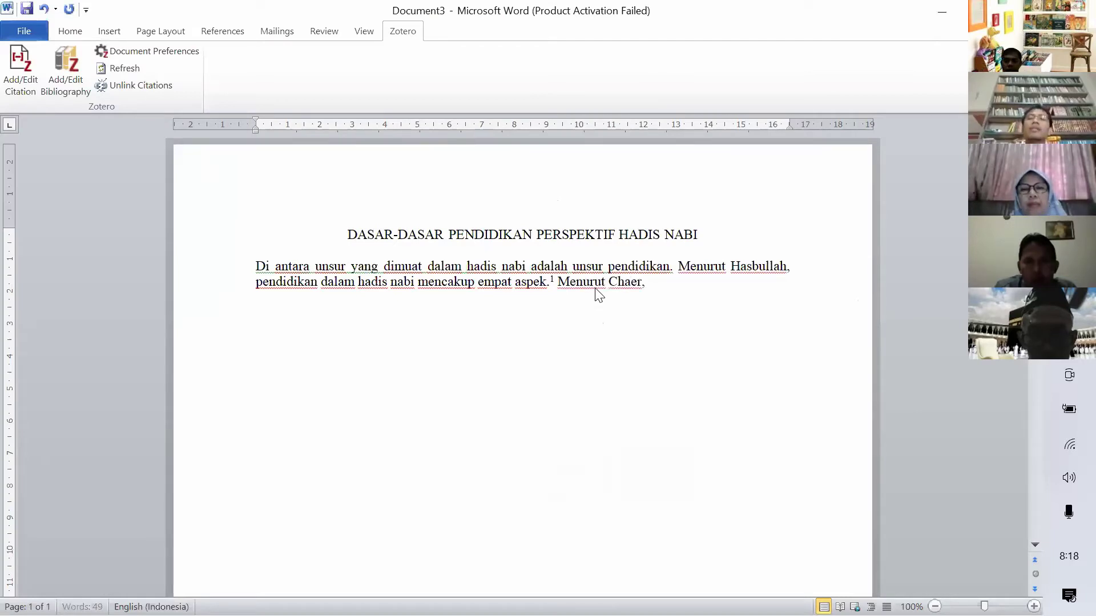
pyautogui.write(' pendidikan')
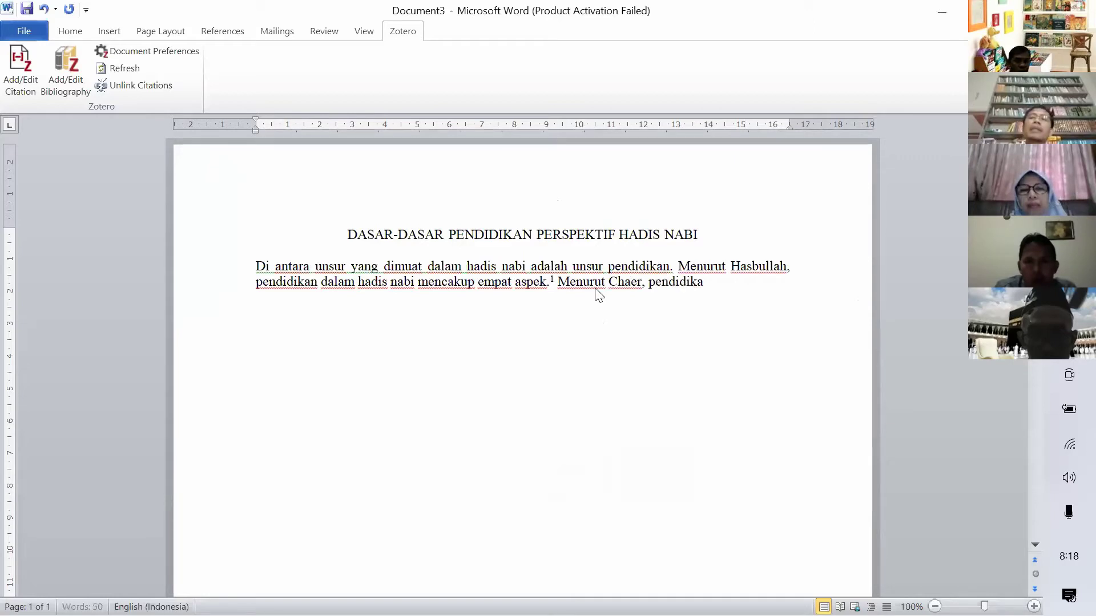
pyautogui.write(' yang ')
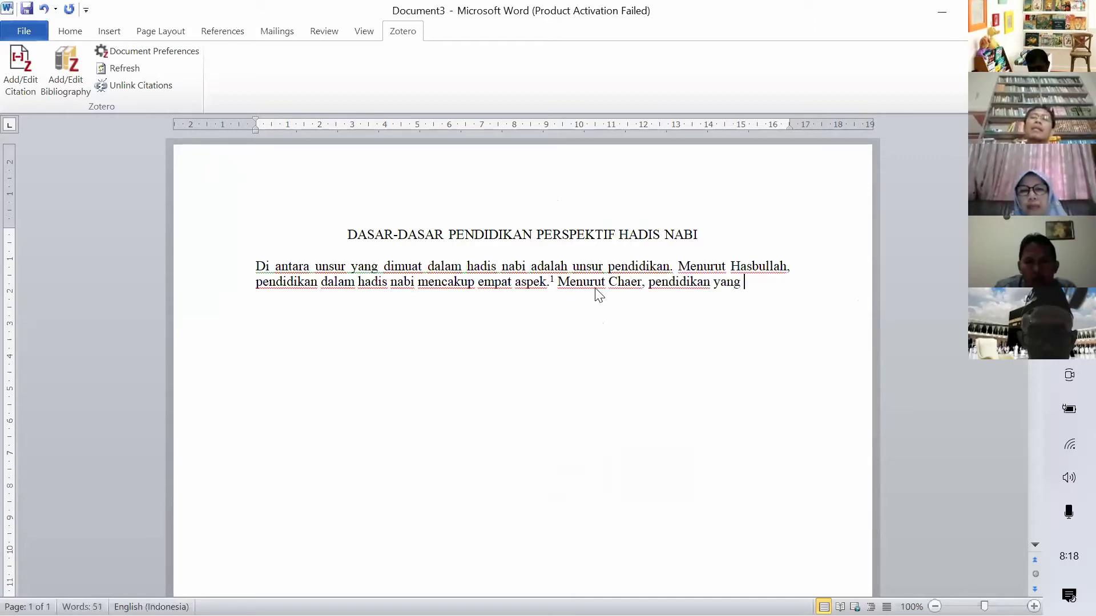
pyautogui.write('digusung ole')
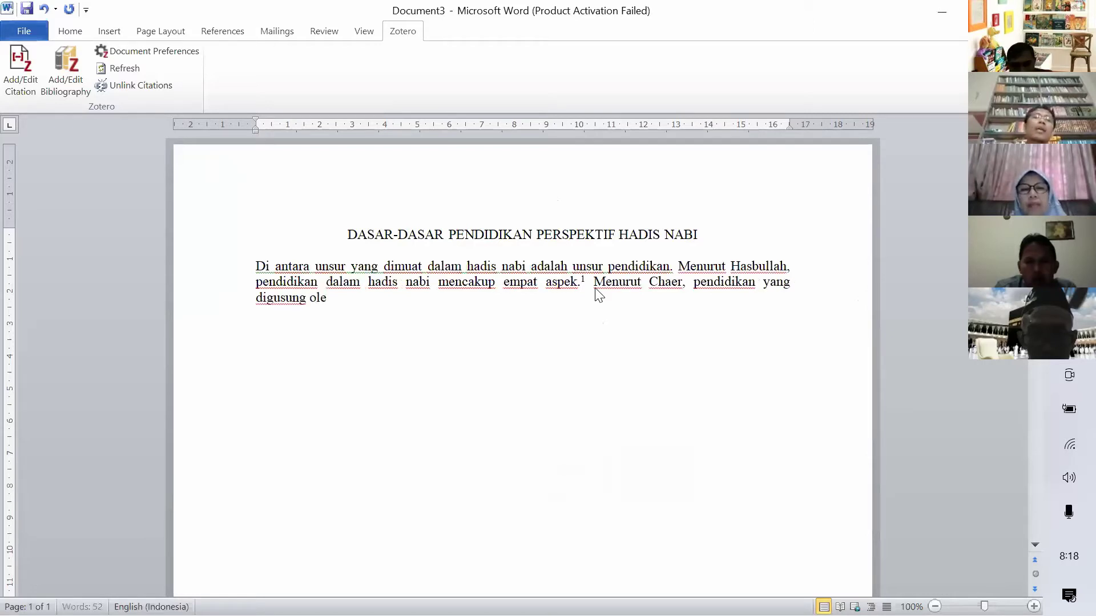
pyautogui.write('h Islam adala')
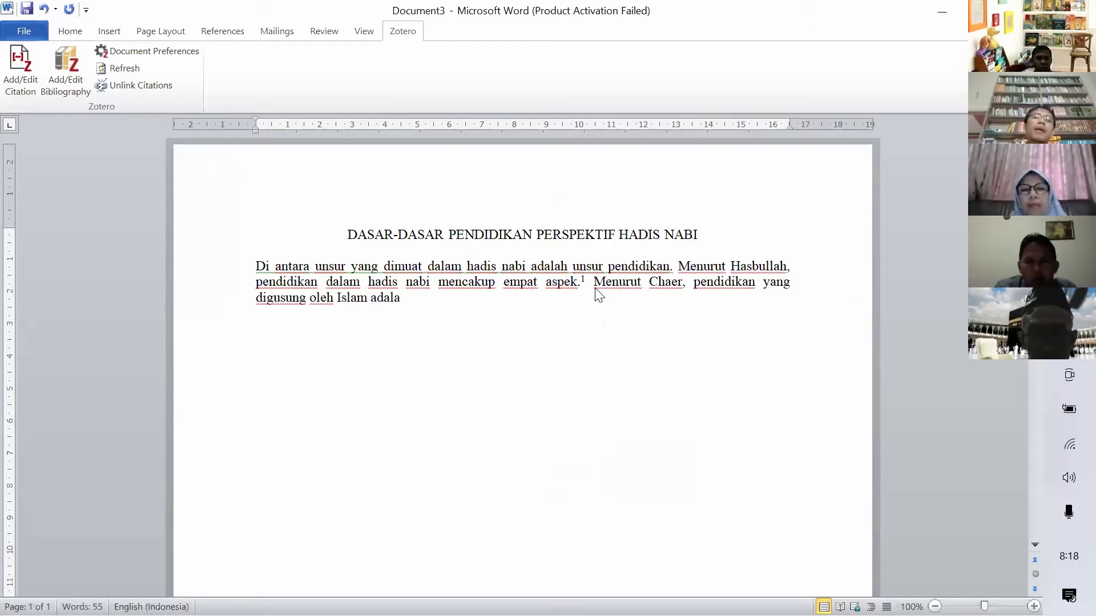
pyautogui.write('h pendidikan berbas')
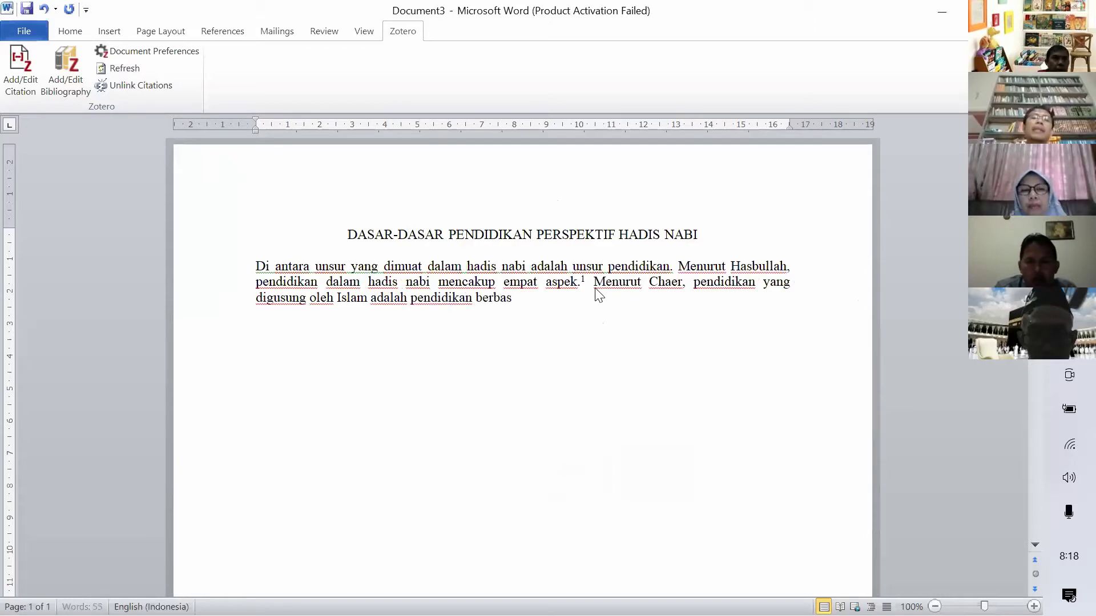
pyautogui.write('is pluralis dan mu')
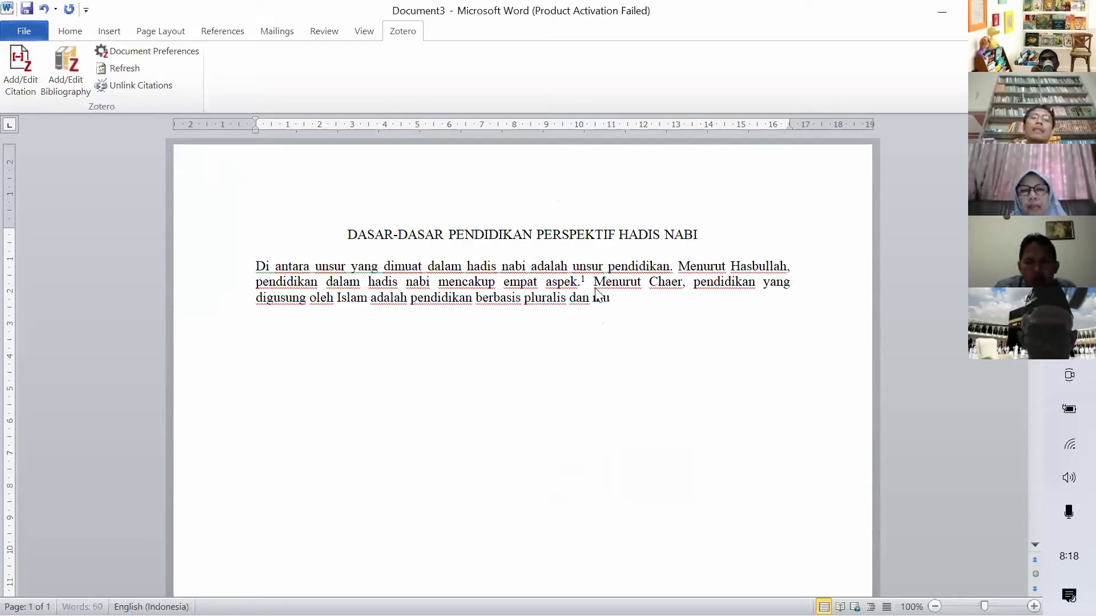
pyautogui.write('ltik')
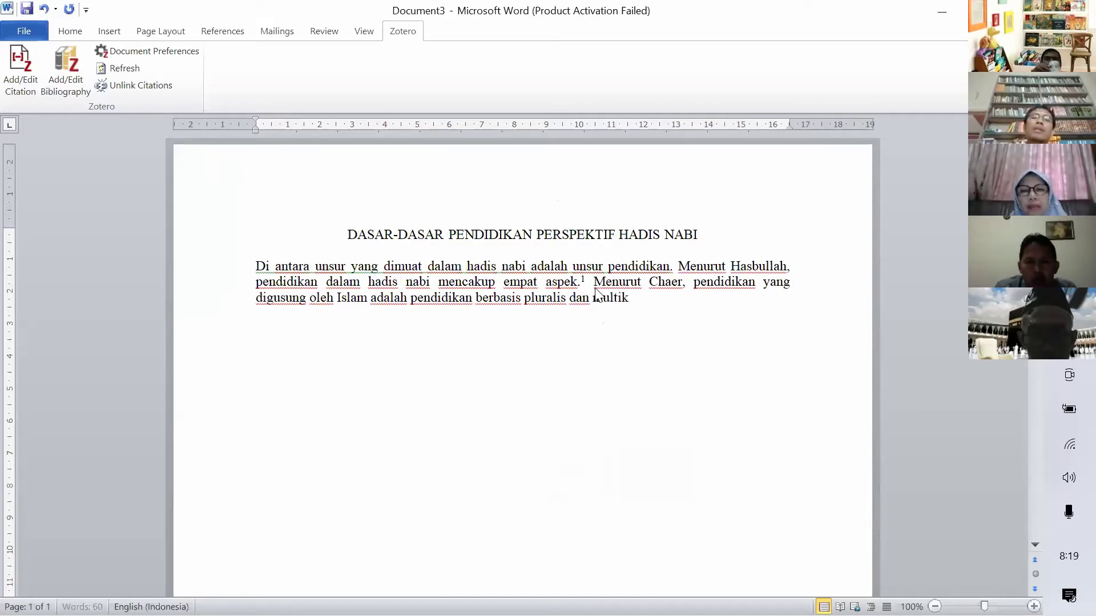
pyautogui.write('ultural')
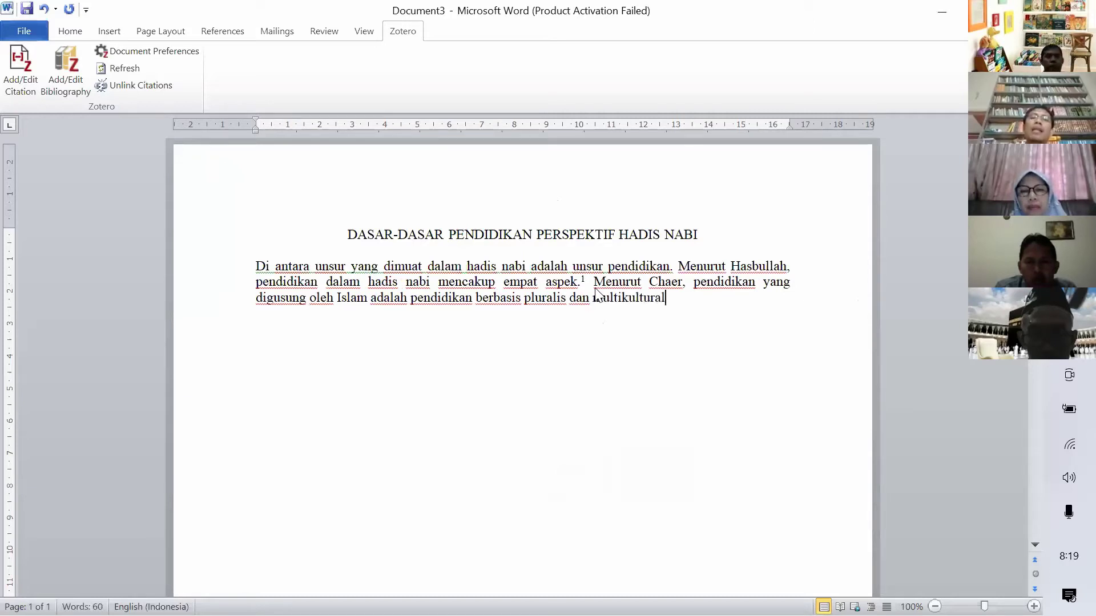
# End that sentence and add "[article author's surname] menegaskan bahwa prinsip-prinsip ini banyak terdapat dalam hadis Nabi."
pyautogui.write('. Chaer menegaskan')
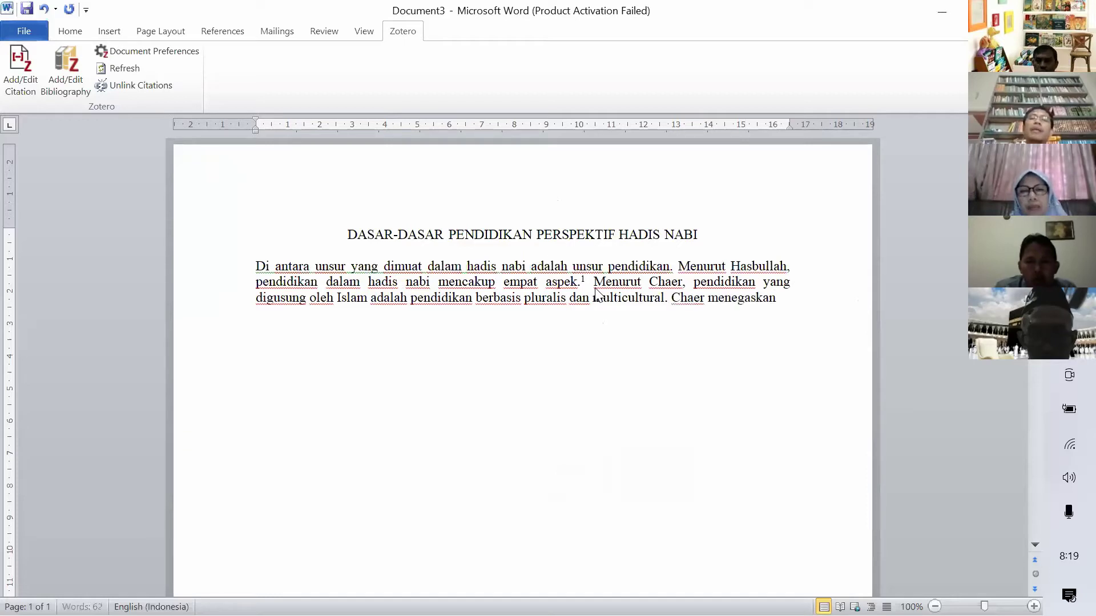
pyautogui.write(' bahwa prinsip-prinsip ini ')
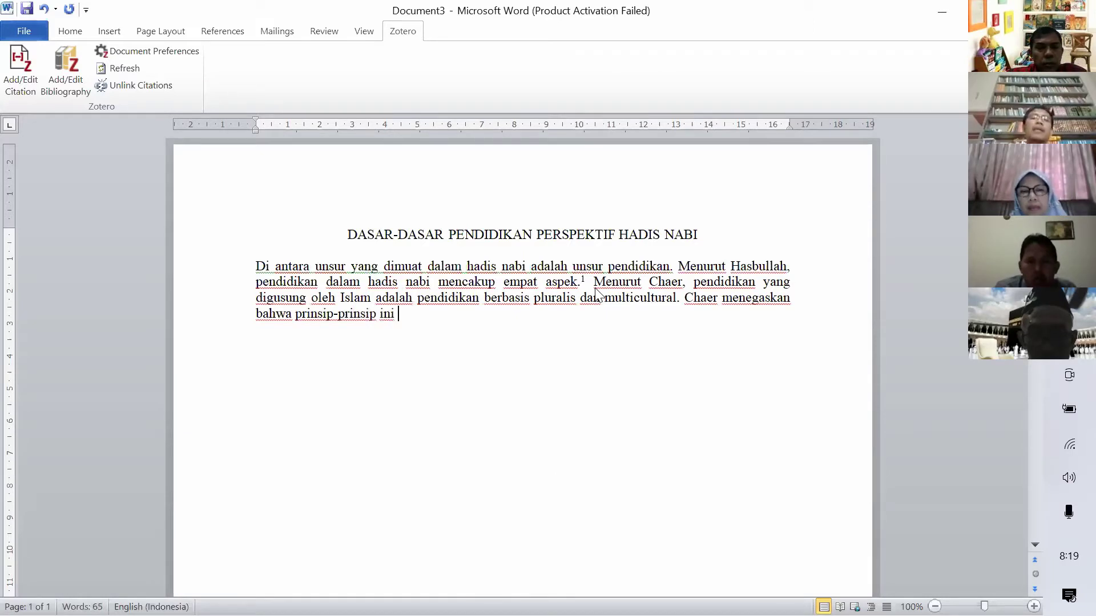
pyautogui.write('banyak terdapat dalam')
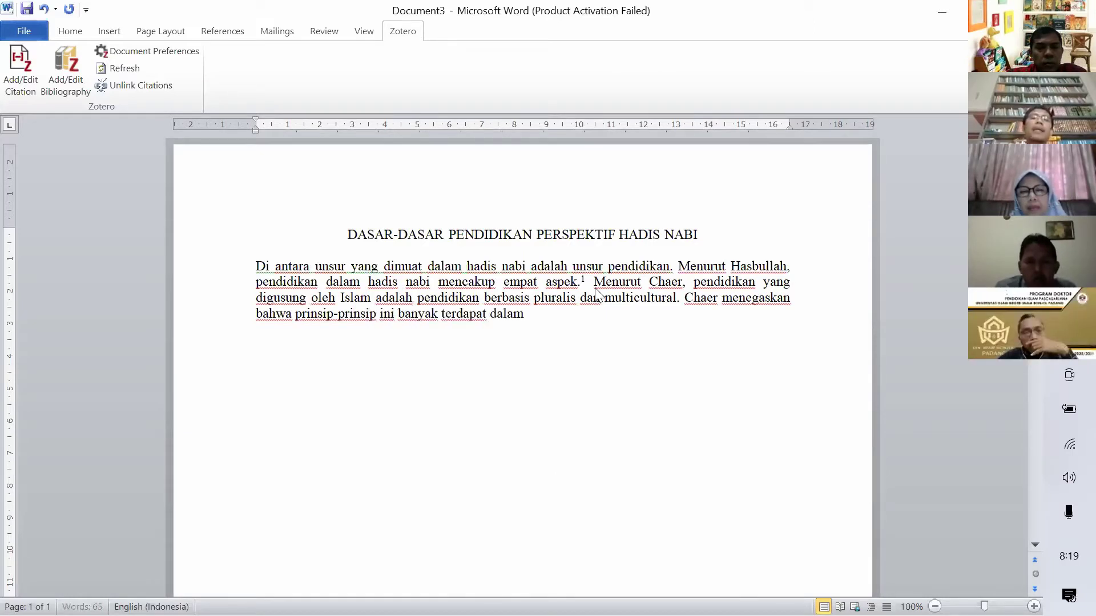
pyautogui.write(' hadis Nabi.')
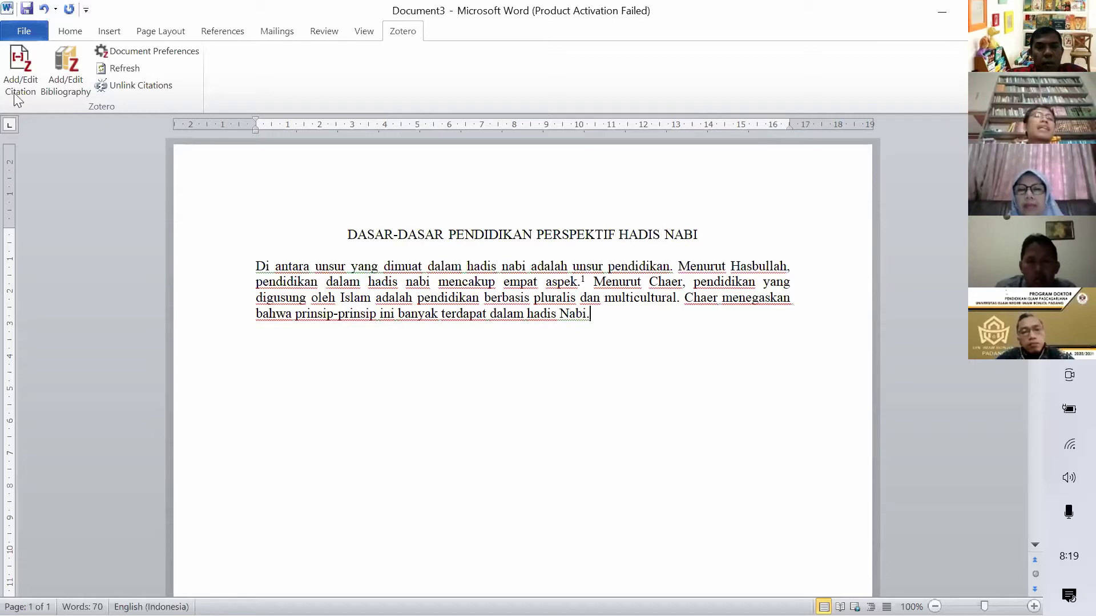
# Cite "Pendidikan Inklusif dan Multikultur dalam Perspektif Hadis Nabi Saw" as a Zotero footnote at the paragraph's end and check both footnotes
pyautogui.click(18, 72)
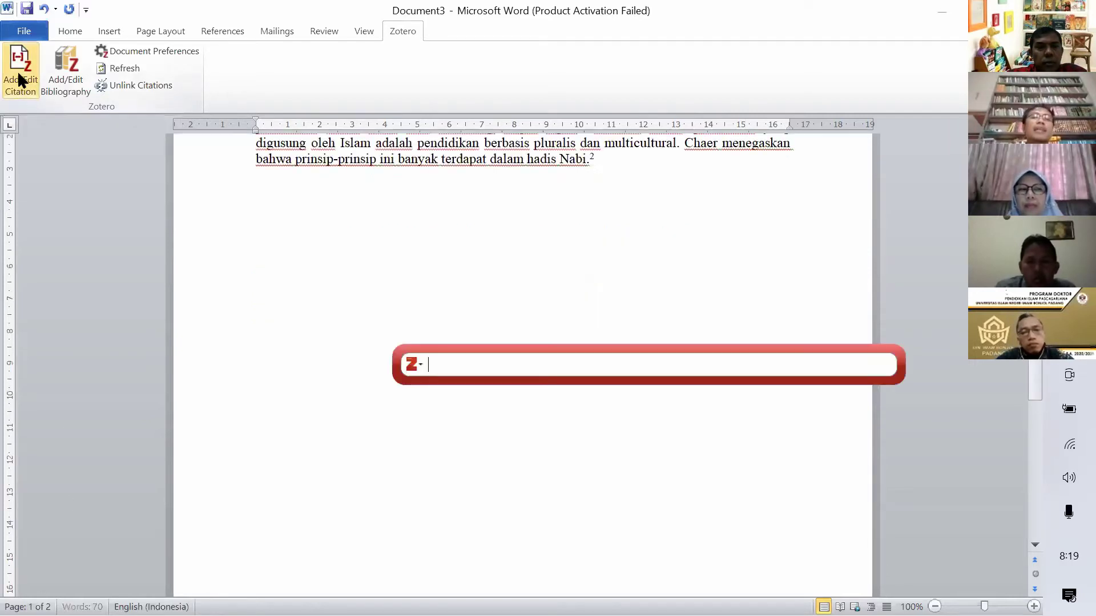
pyautogui.write('chaer')
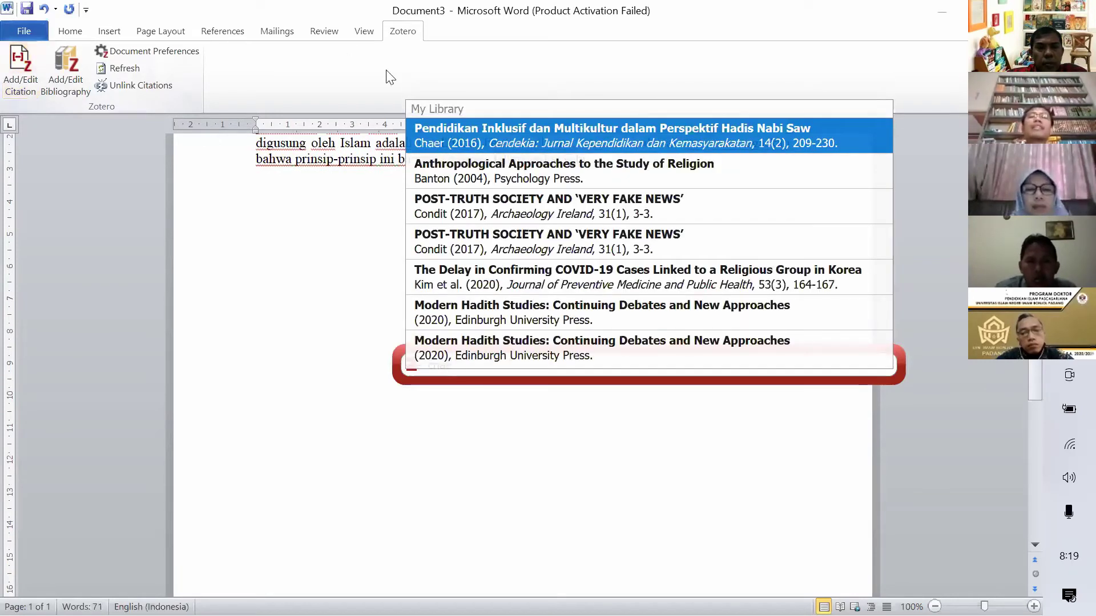
pyautogui.click(483, 135)
pyautogui.press('Return')
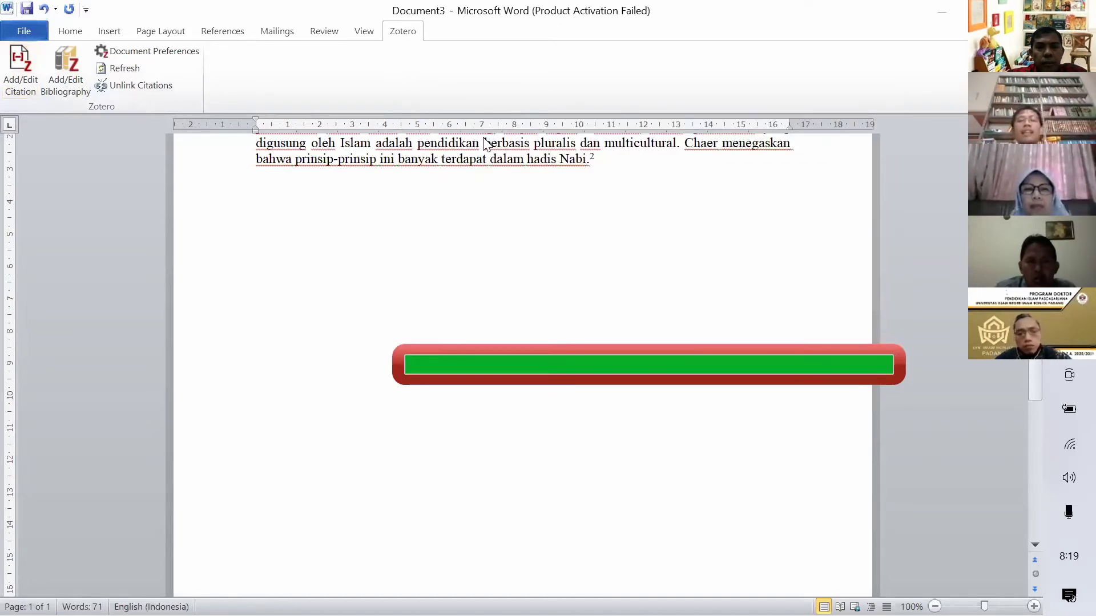
pyautogui.scroll(-10, 529, 291)
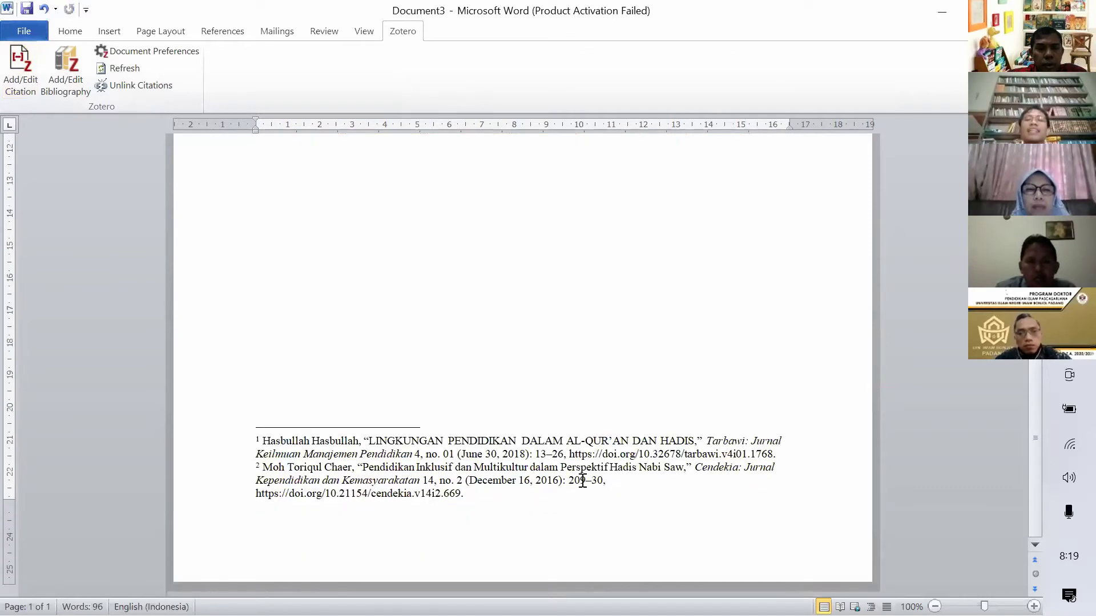
pyautogui.click(289, 473)
pyautogui.click(283, 449)
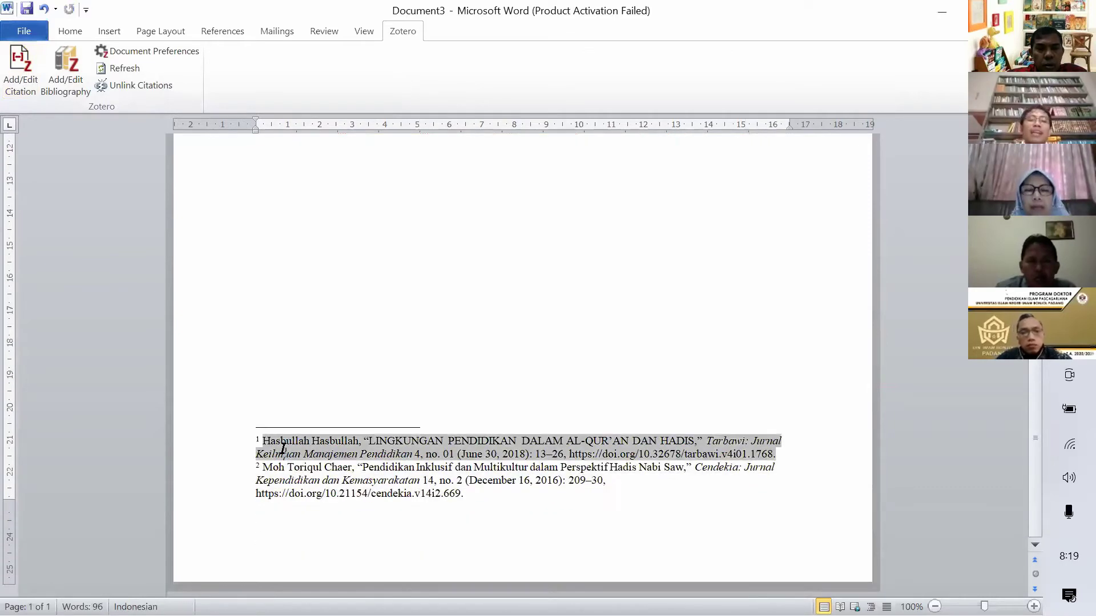
pyautogui.click(296, 475)
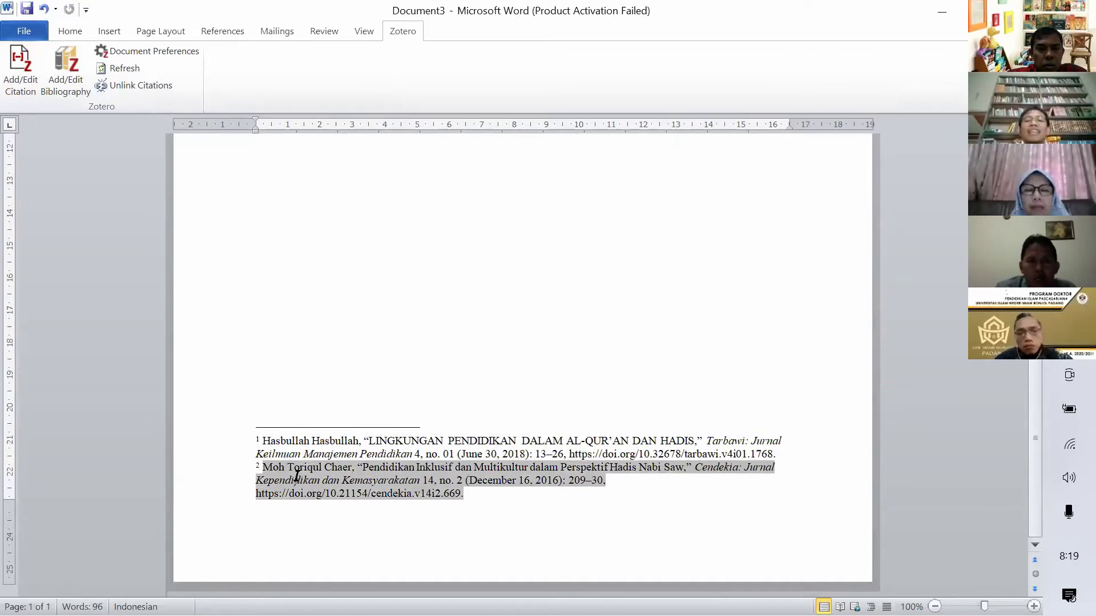
pyautogui.scroll(10, 296, 475)
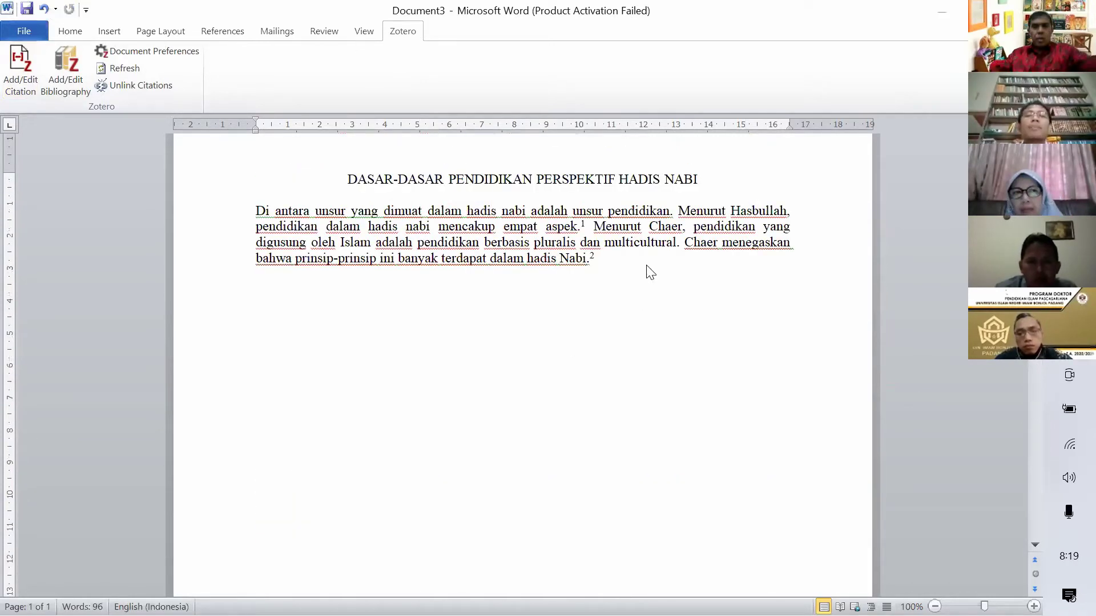
# Switch to Zotero and select the article "Rencana Implementasi Penelitian Hadis pada Pendidikan Tinggi Indonesia" to show its details
pyautogui.hotkey('alt', 'Tab')
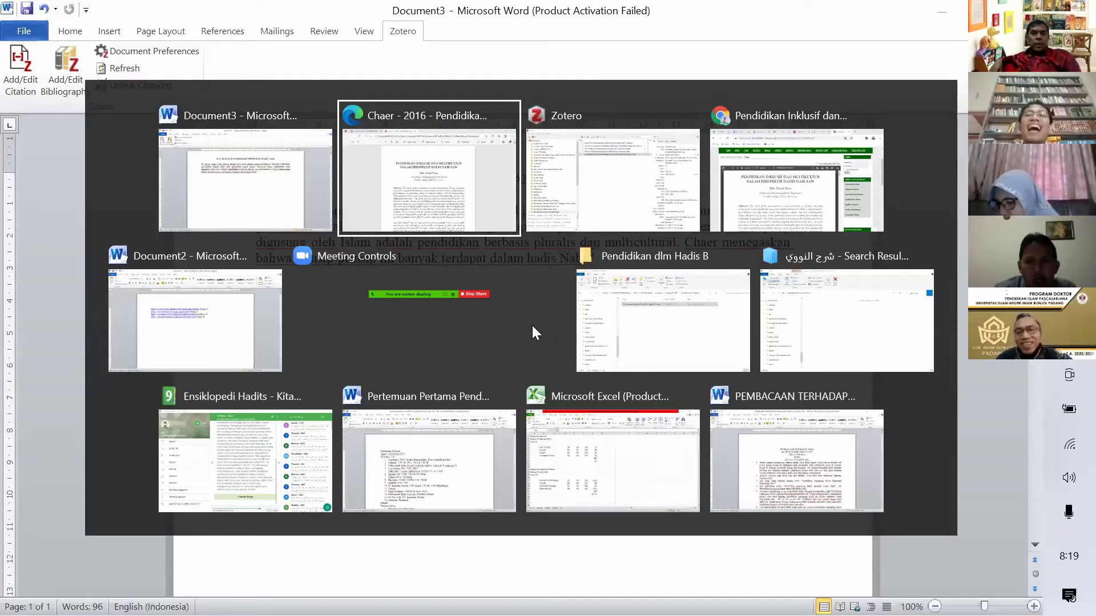
pyautogui.hotkey('alt', 'Tab')
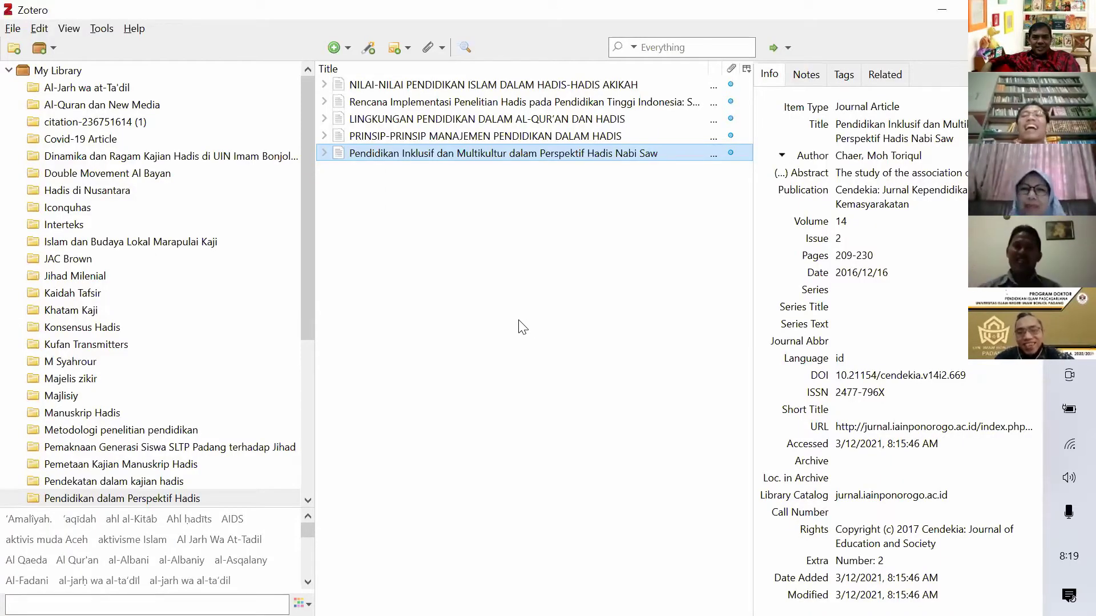
pyautogui.click(444, 108)
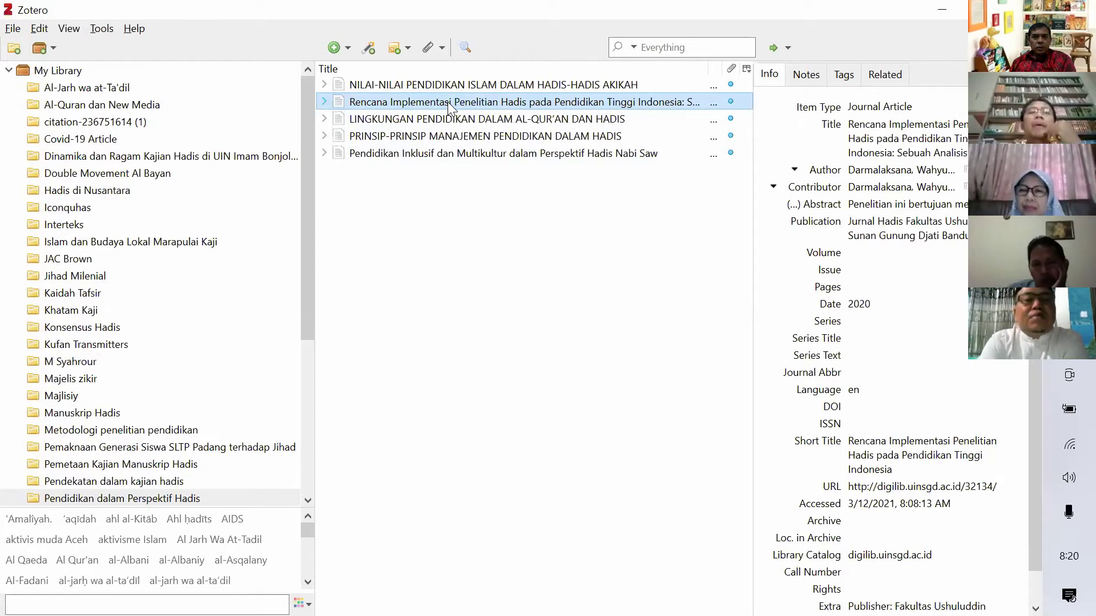
# Open the PDF of "Rencana Implementasi Penelitian Hadis pada Pendidikan Tinggi Indonesia" and read its abstract and introduction
pyautogui.doubleClick(449, 103)
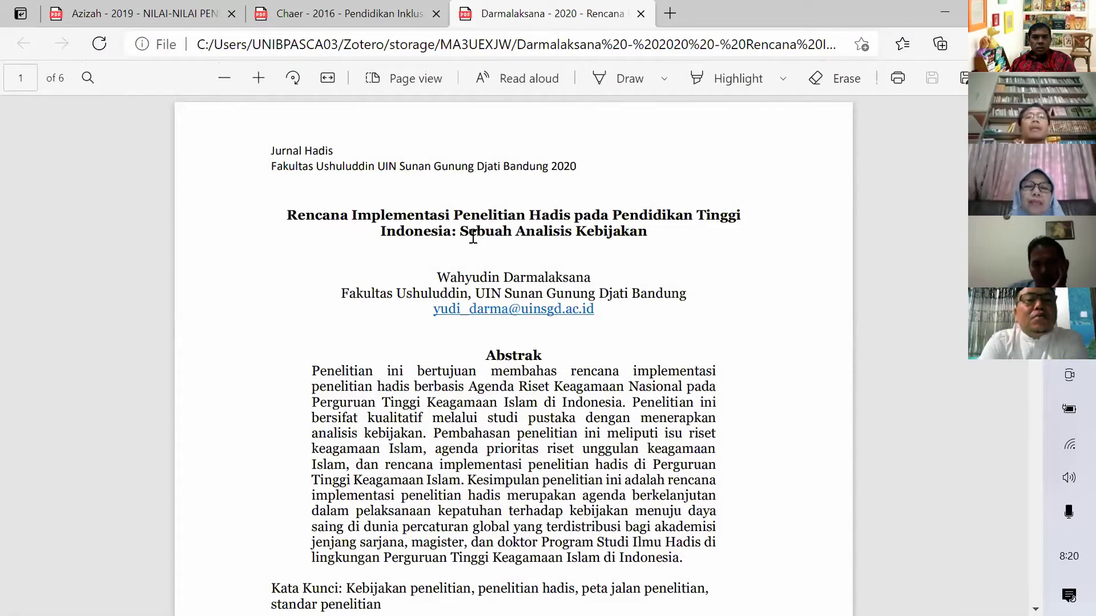
pyautogui.scroll(-6, 473, 236)
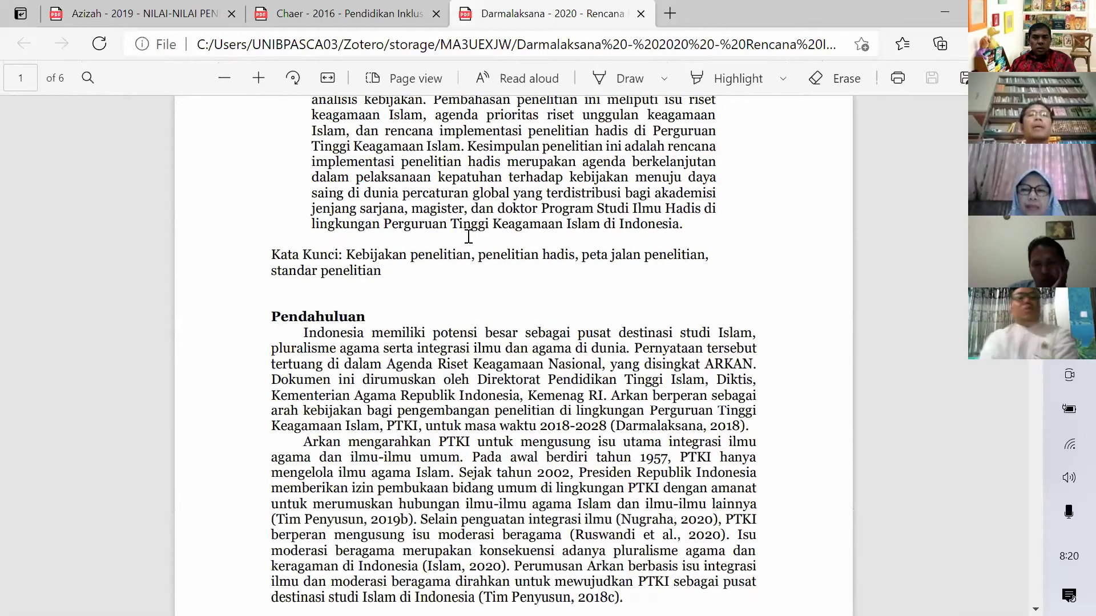
pyautogui.scroll(-2, 468, 237)
pyautogui.scroll(3, 393, 149)
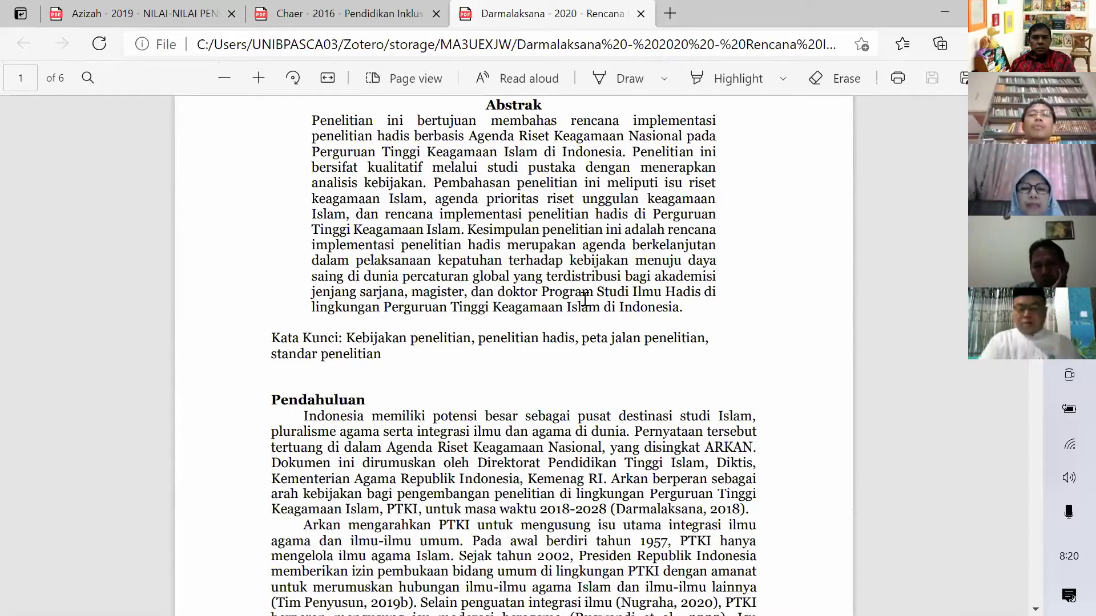
# Switch to Word and continue the paragraph with "Menurut [article author's first name], persaingan di era global membutuhk"
pyautogui.hotkey('alt', 'Tab')
pyautogui.hotkey('alt', 'Tab')
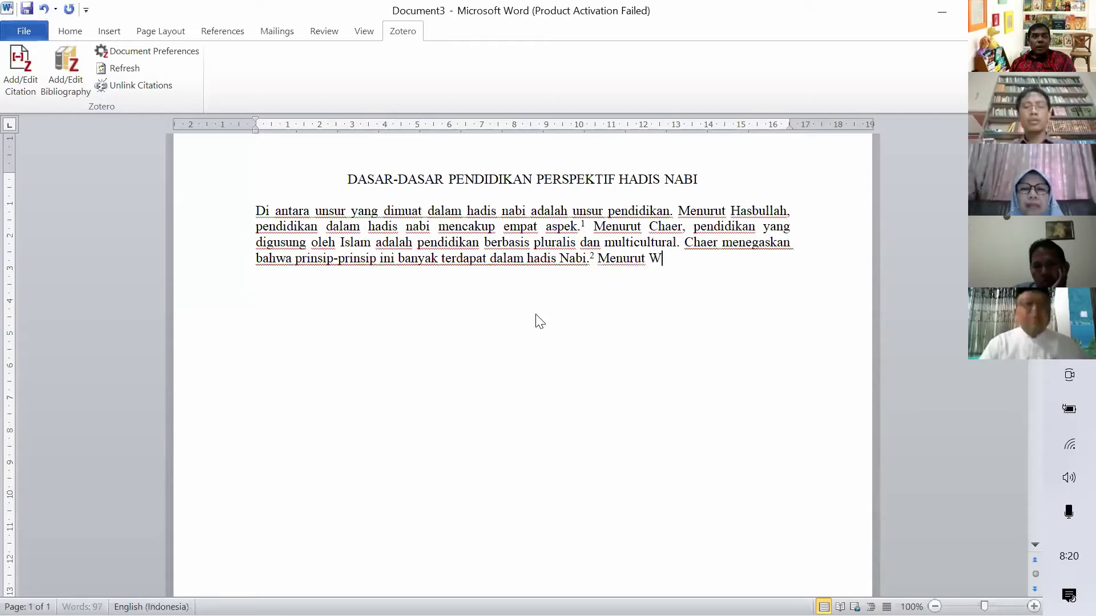
pyautogui.write('Menurut Wahyuddin, ')
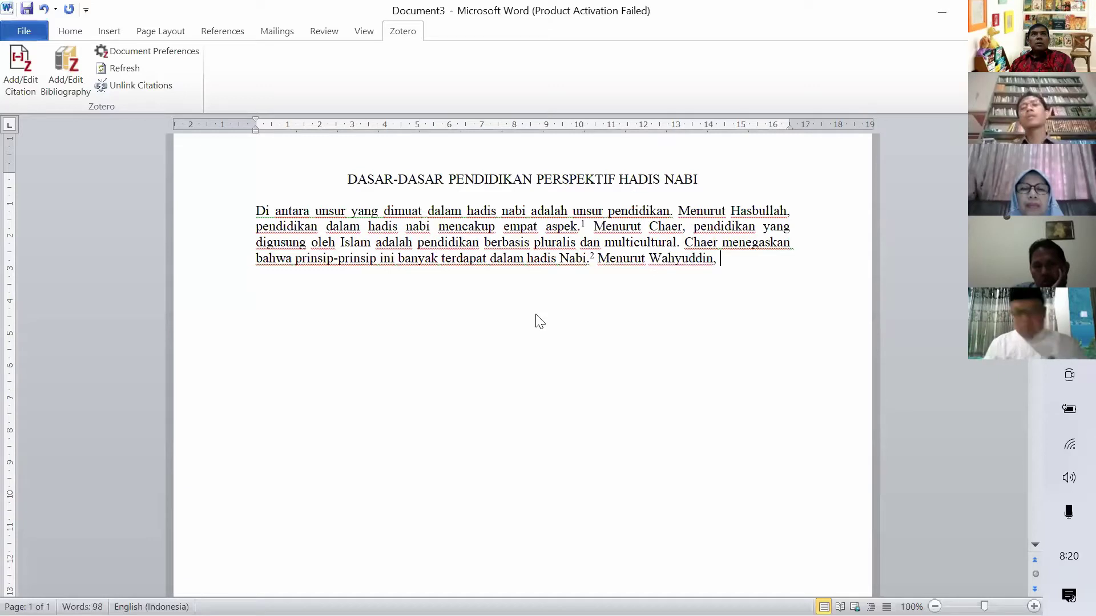
pyautogui.write('persainga')
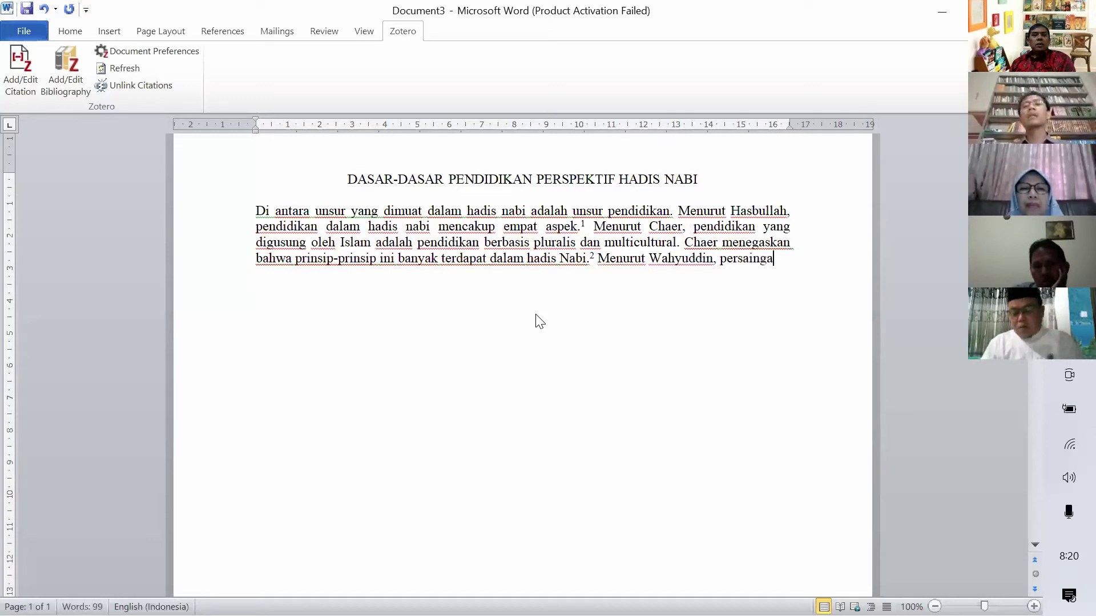
pyautogui.write('n di era global membutuhk')
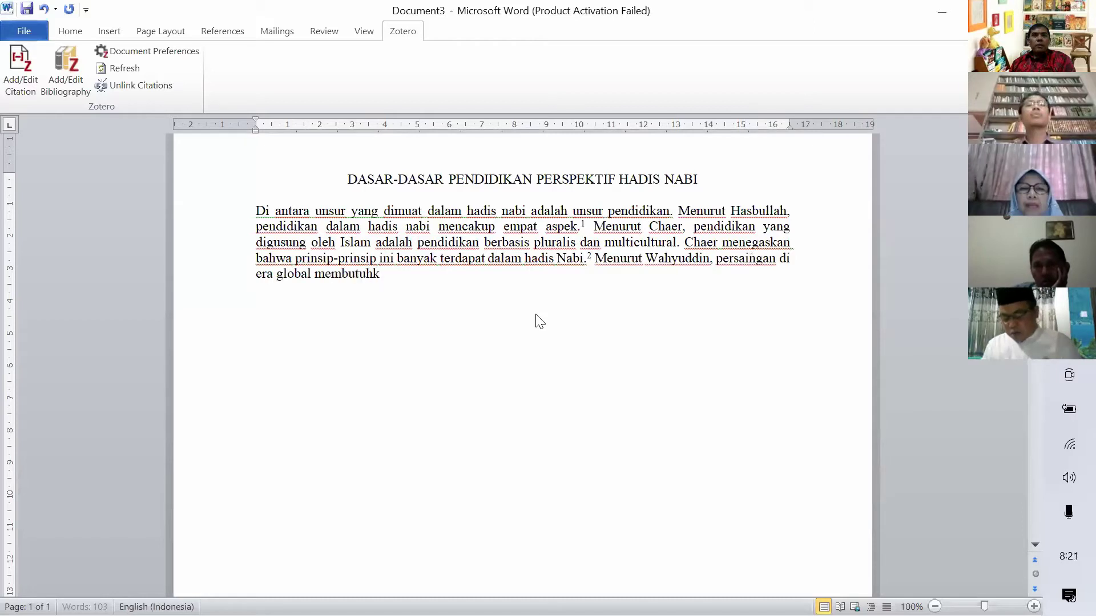
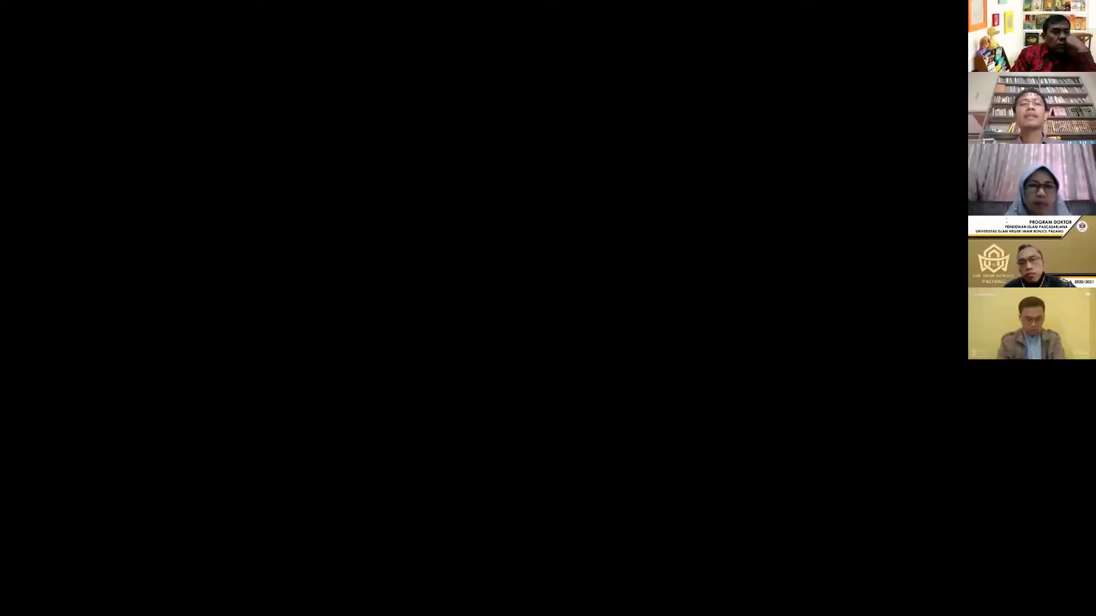
# Switch to Zotero and bring up the naming prompt for a new collection, closing it without creating one
pyautogui.hotkey('alt', 'Tab')
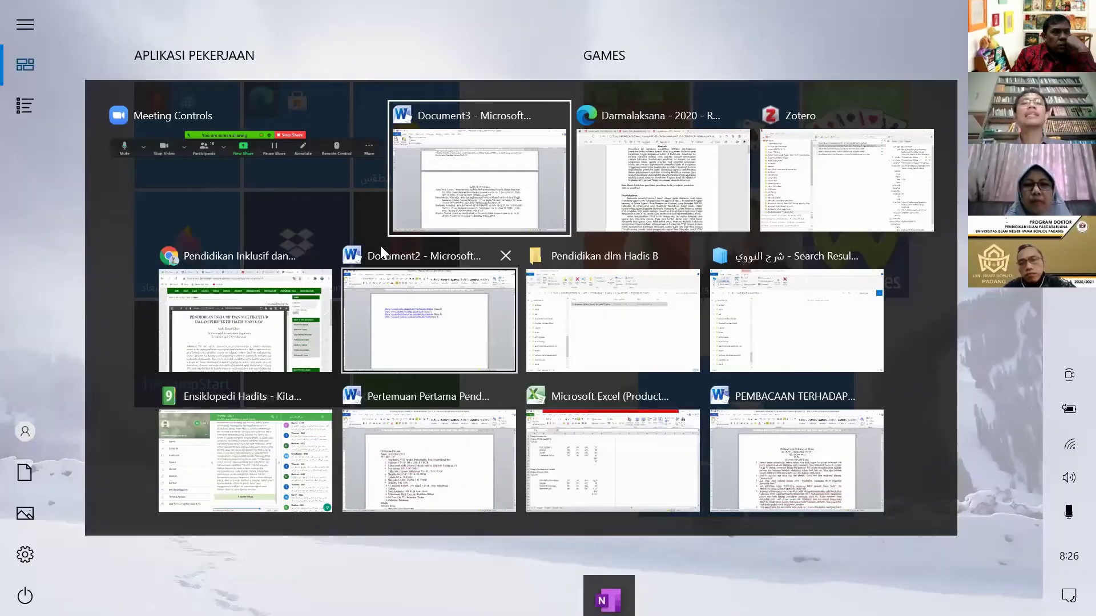
pyautogui.hotkey('alt', 'Tab')
pyautogui.hotkey('alt', 'Tab')
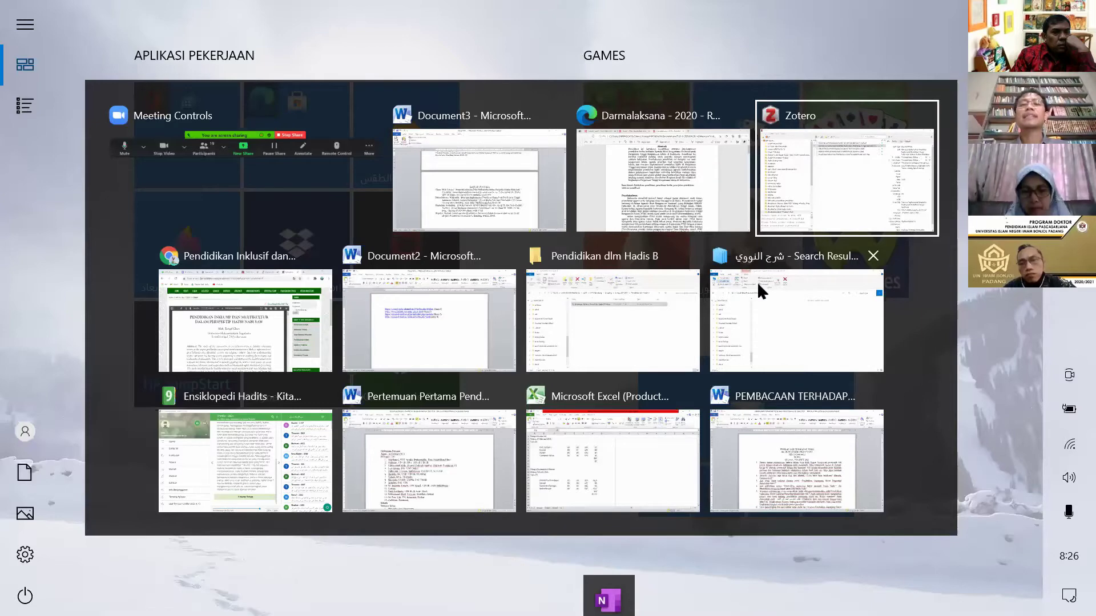
pyautogui.click(244, 535)
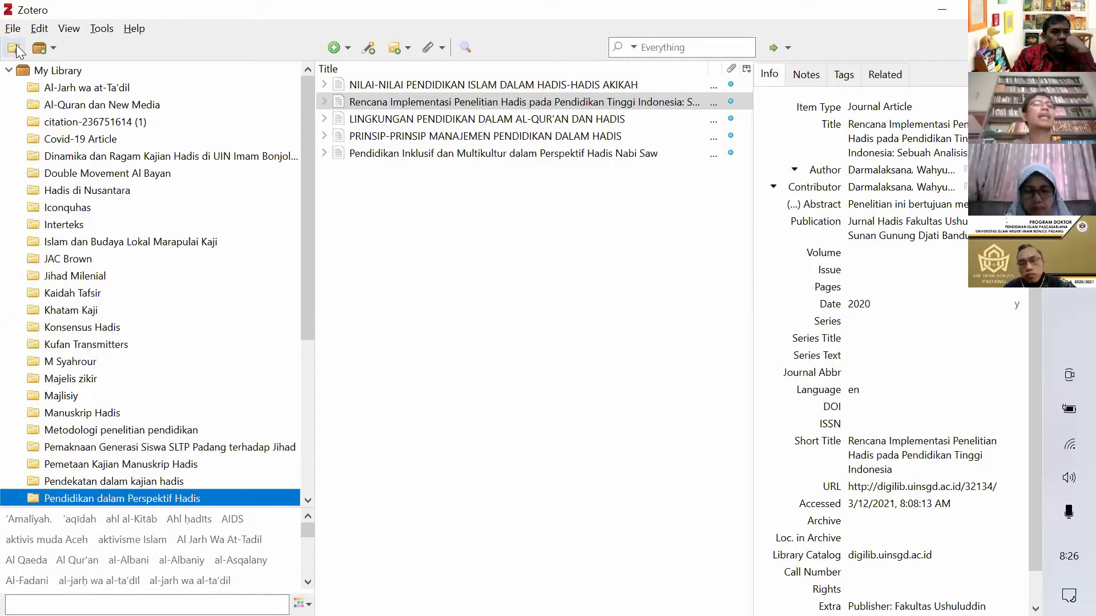
pyautogui.click(14, 49)
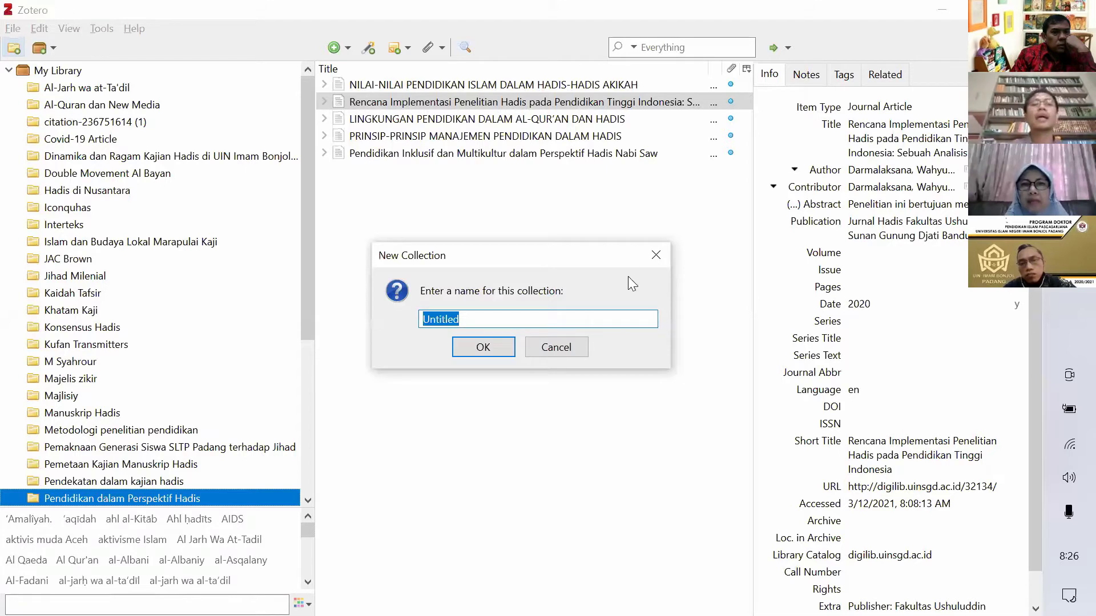
pyautogui.click(655, 255)
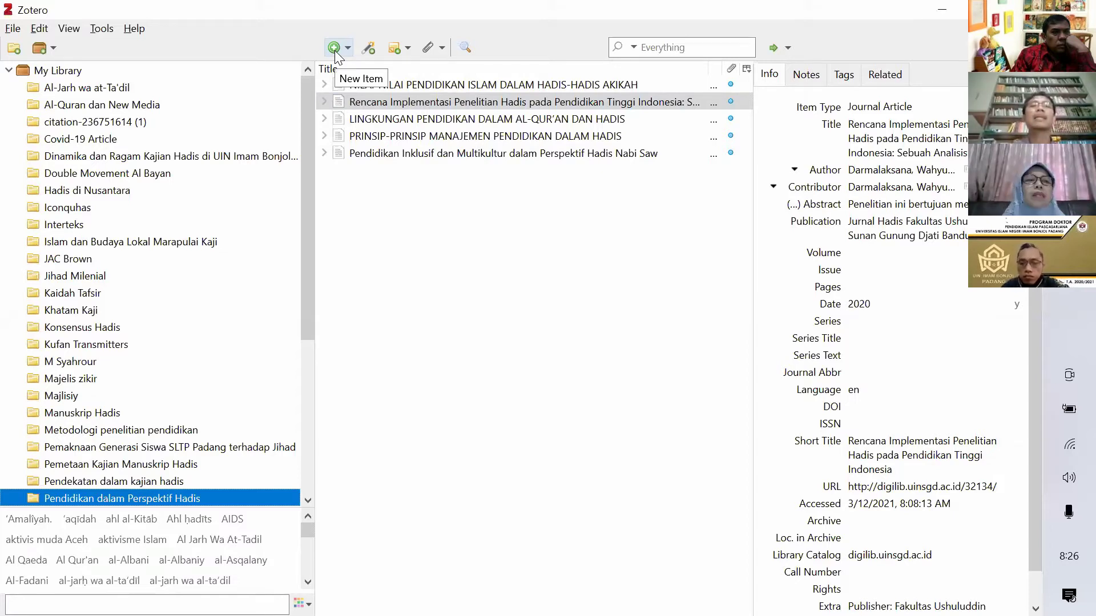
# Add a Book Section item to the Pendidikan dalam Perspektif Hadis collection and title it "Hermeneutika Al-Qur'an Abu Hamid al-Gazali"
pyautogui.click(334, 50)
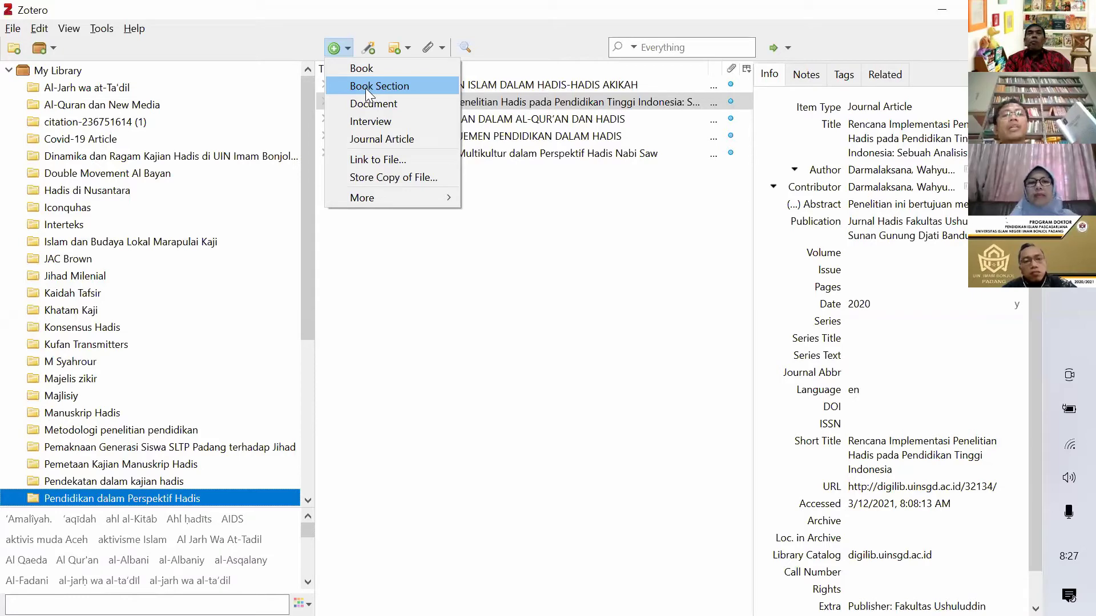
pyautogui.click(365, 88)
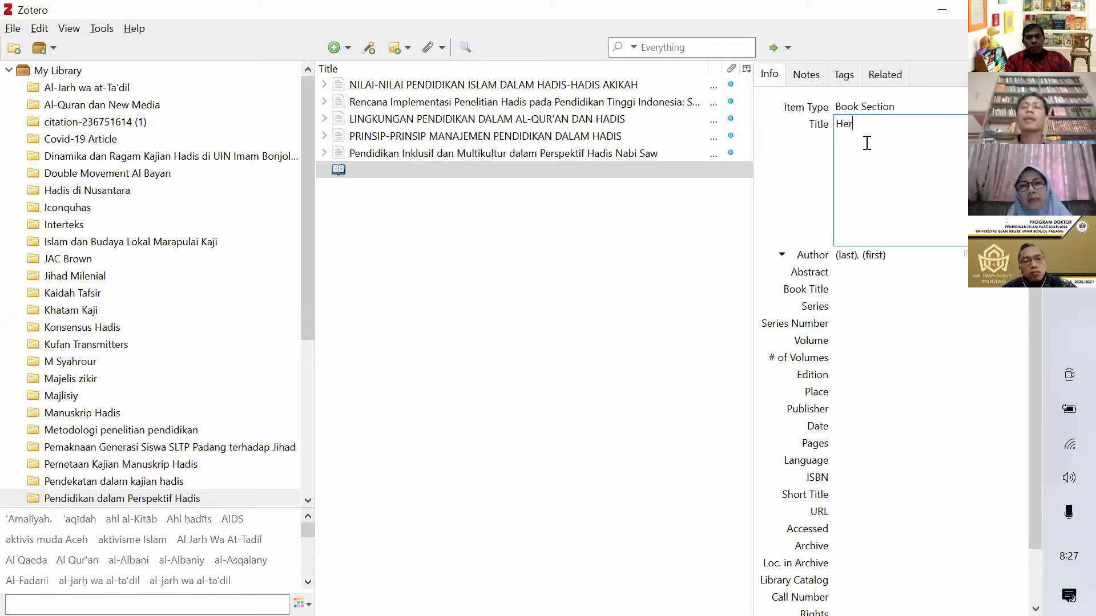
pyautogui.write('utika ')
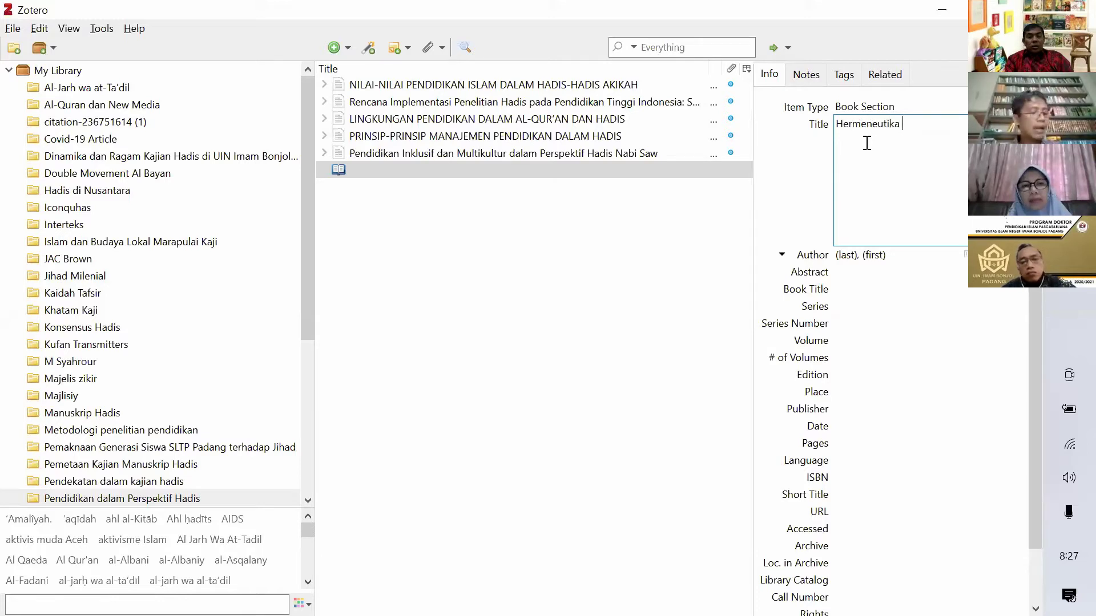
pyautogui.write('Al-Qur')
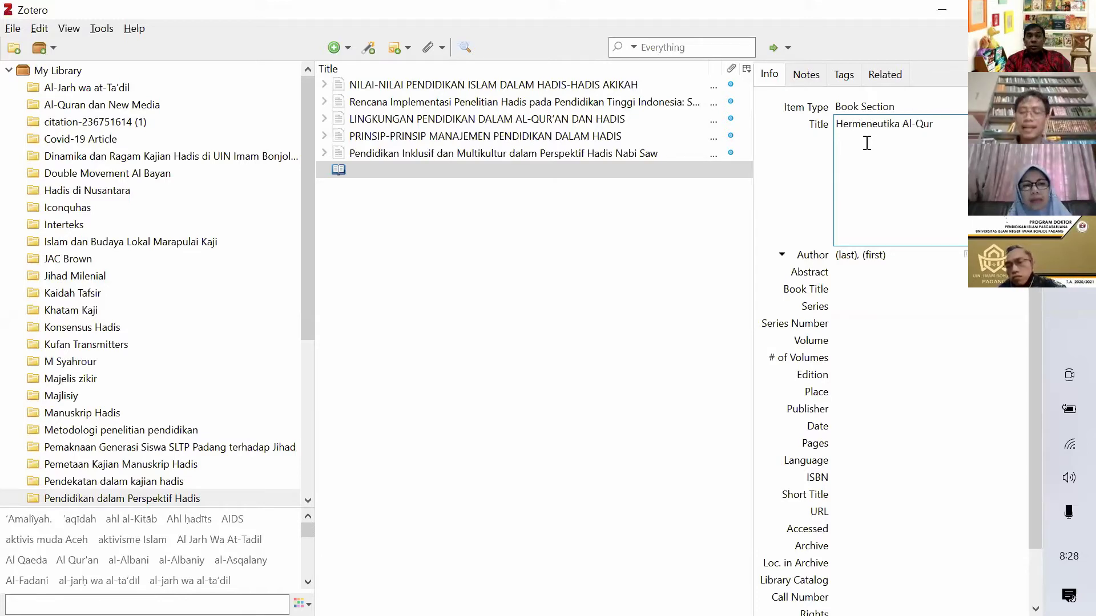
pyautogui.write("'an Abu")
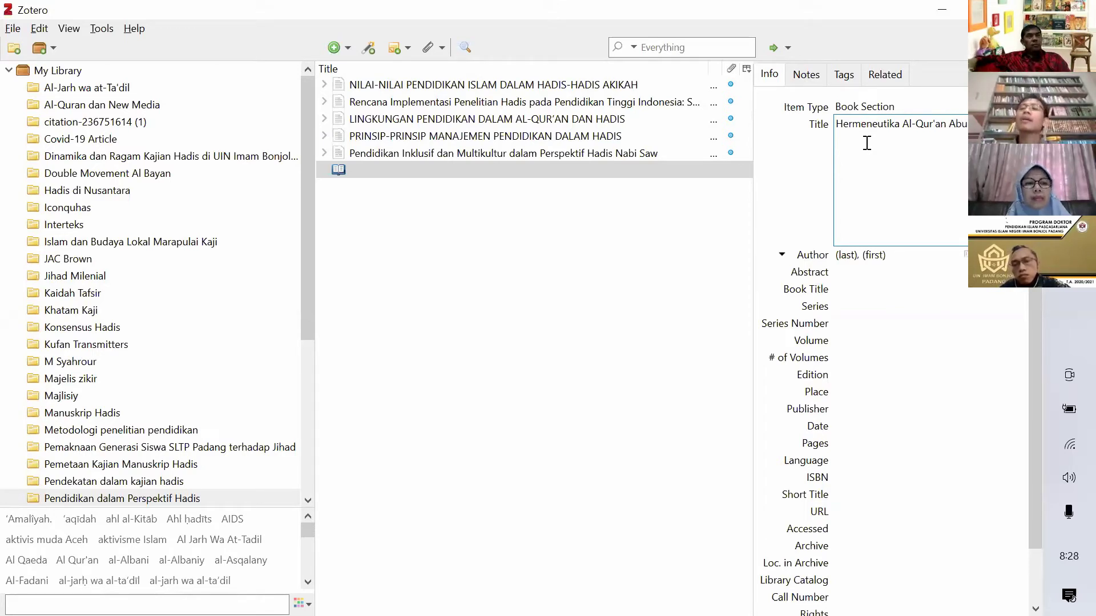
pyautogui.write(' Gazali')
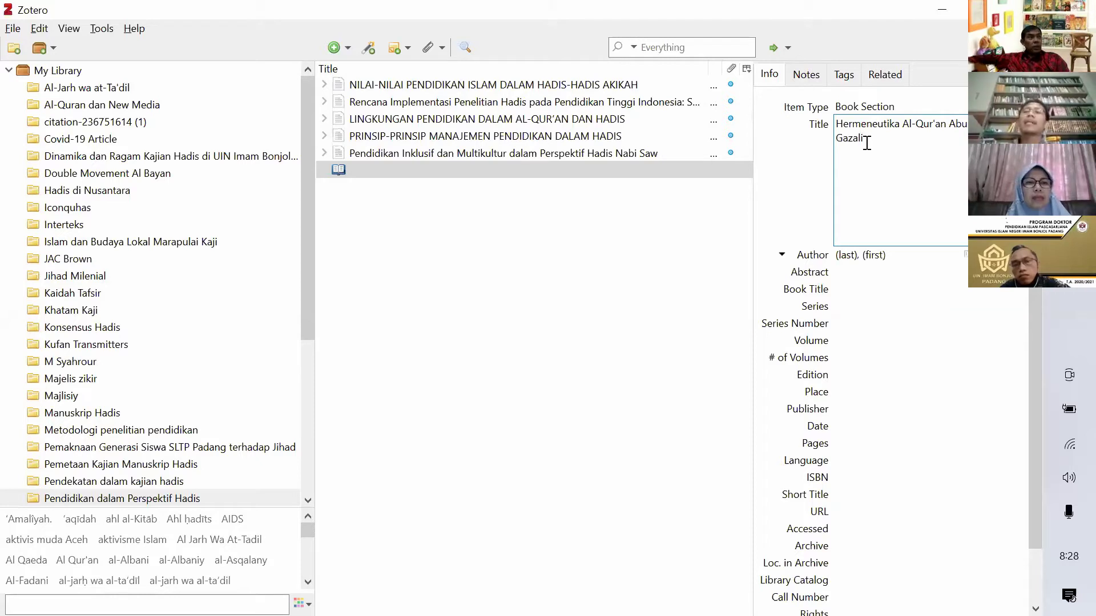
# Enter the author's last name and first name for the new book section
pyautogui.click(843, 257)
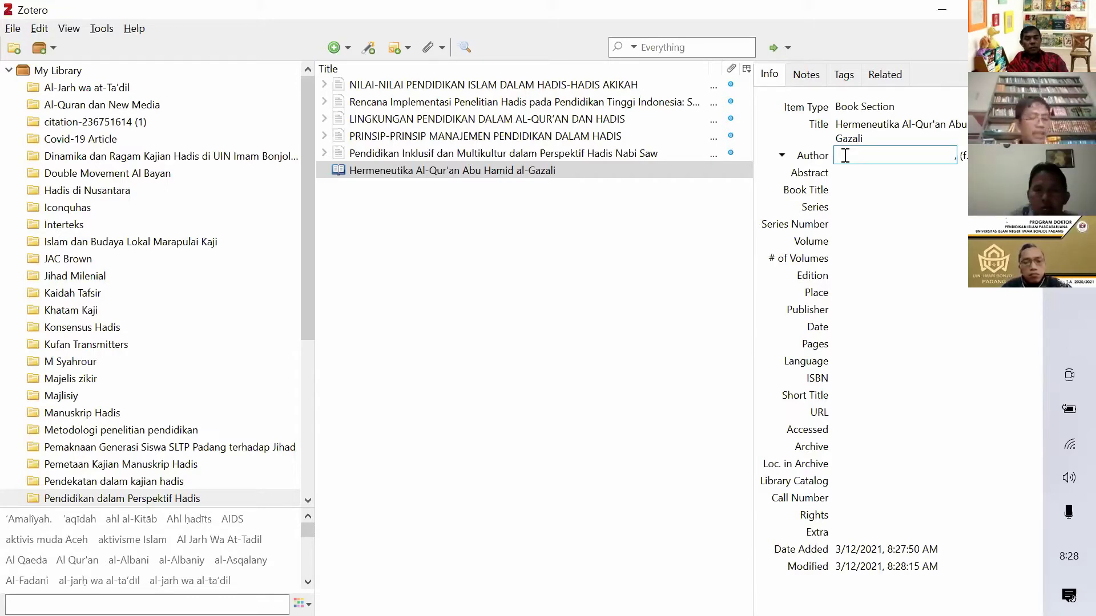
pyautogui.write('Kurdi')
pyautogui.press('Tab')
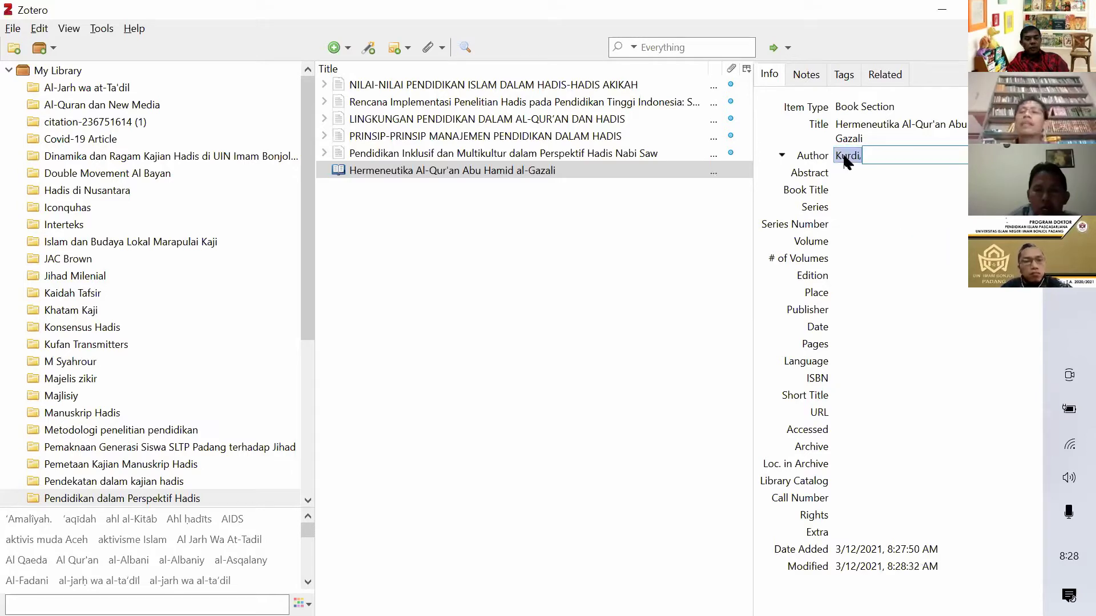
pyautogui.write('Kurd')
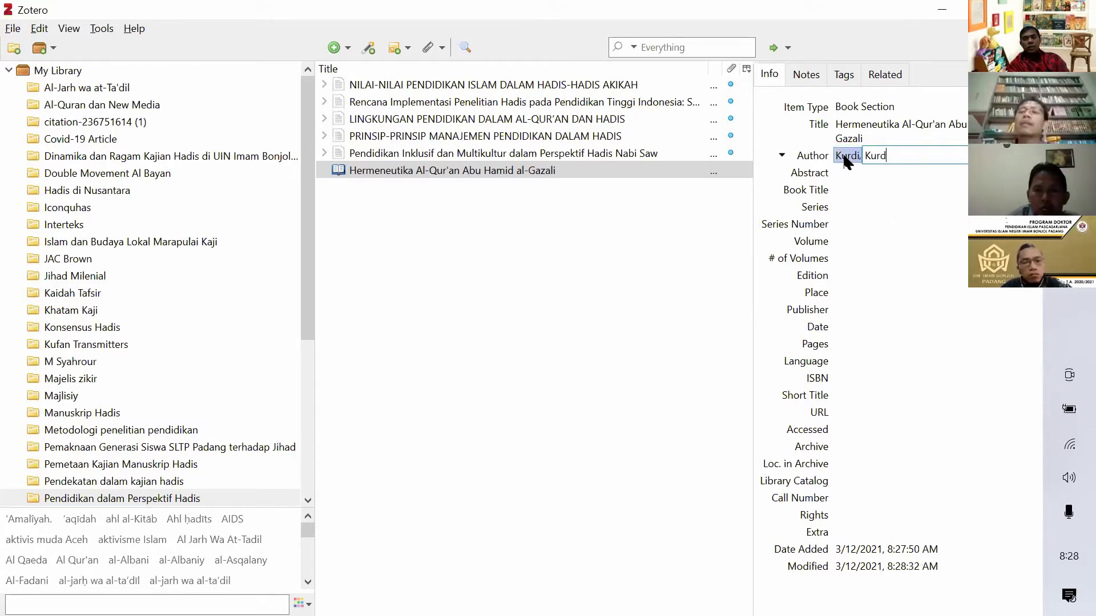
pyautogui.write('i')
pyautogui.click(856, 173)
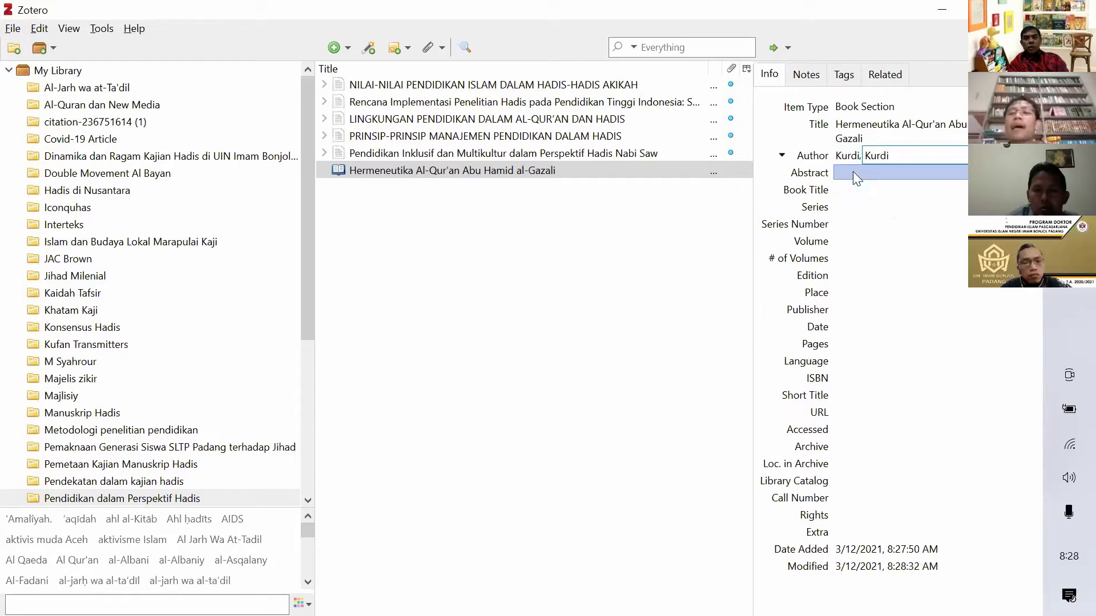
# Leave the abstract empty and enter the book title beginning with "Hermeneutika al-Qur'an dan"
pyautogui.click(853, 171)
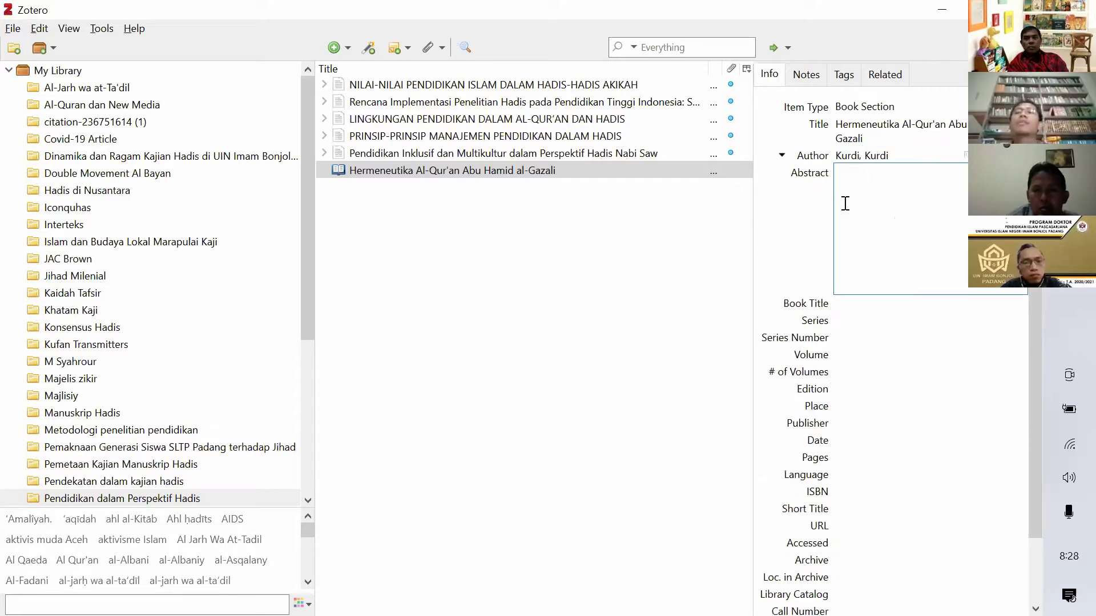
pyautogui.click(844, 302)
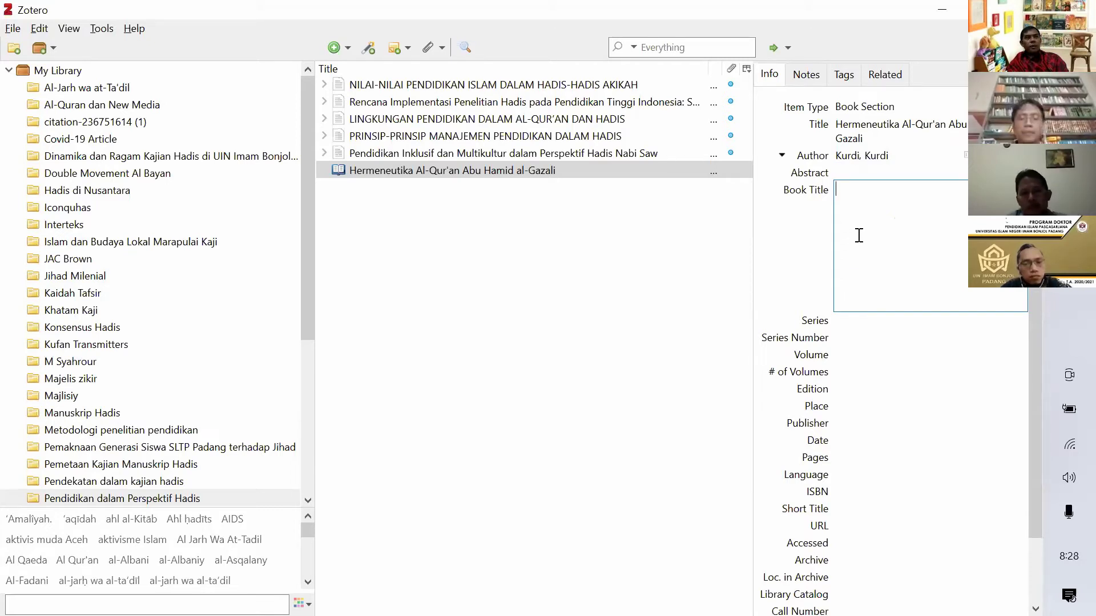
pyautogui.write('Hermeneu')
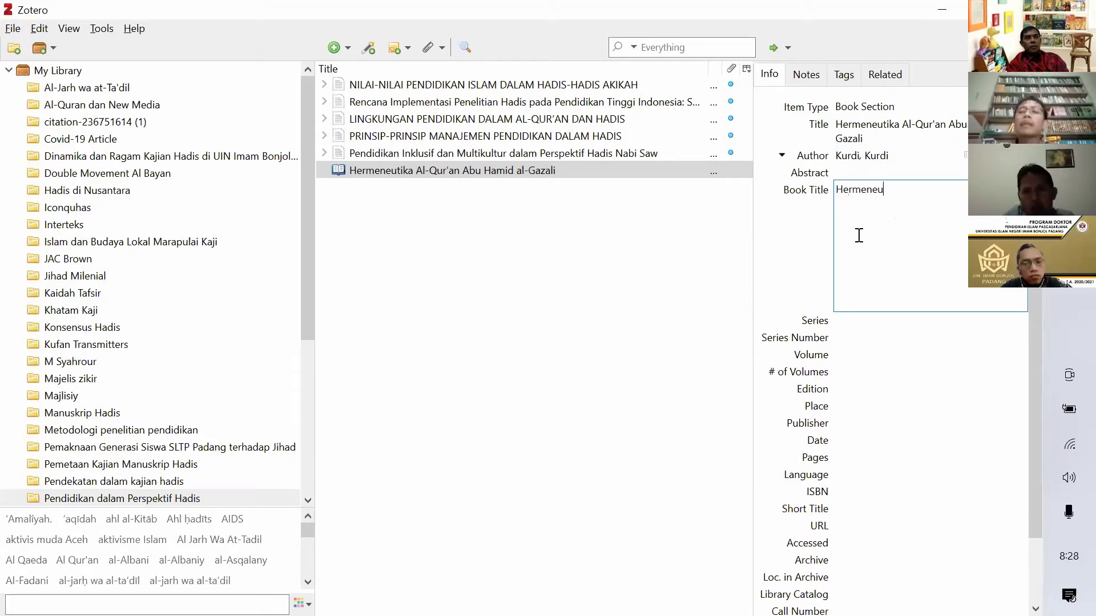
pyautogui.write('tika al-Q')
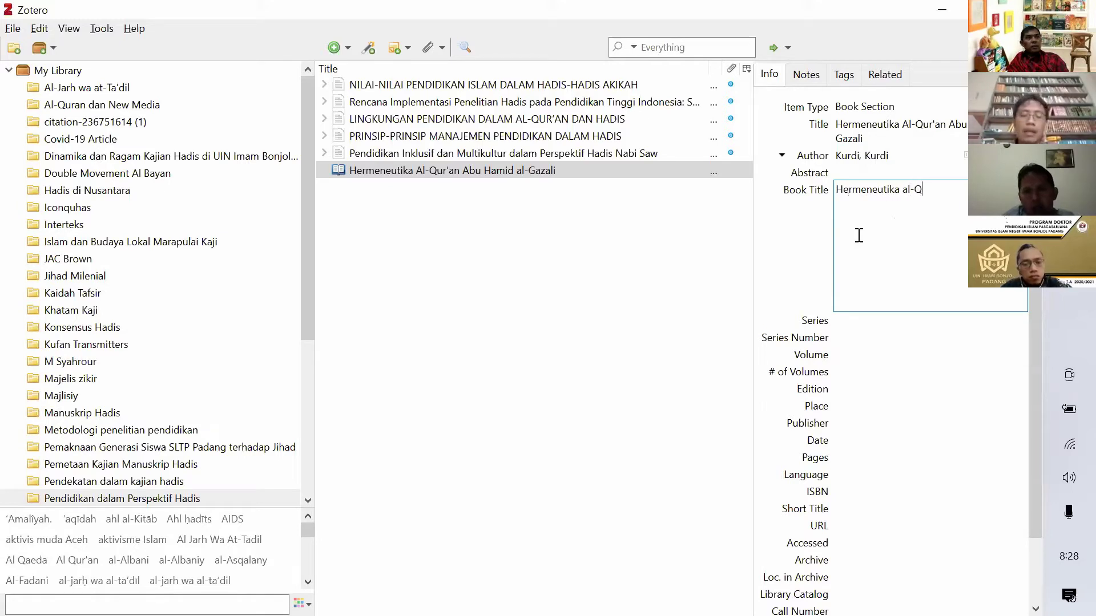
pyautogui.write("ur'an dan")
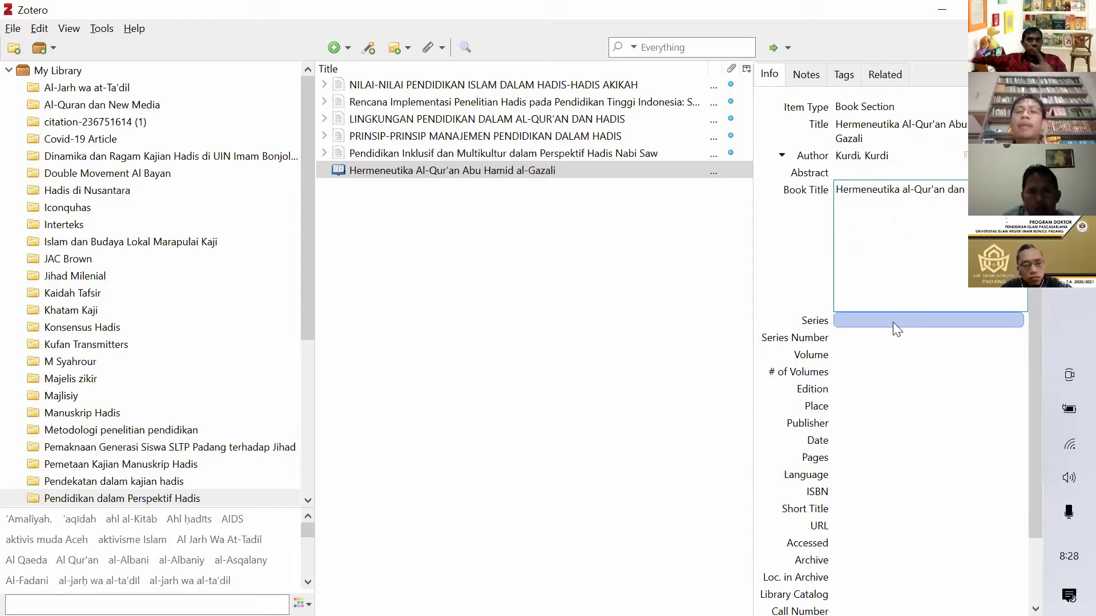
# Fill in the book section's publication details with place Yogyakarta, publisher eLSAQ Press and date 2010
pyautogui.click(865, 406)
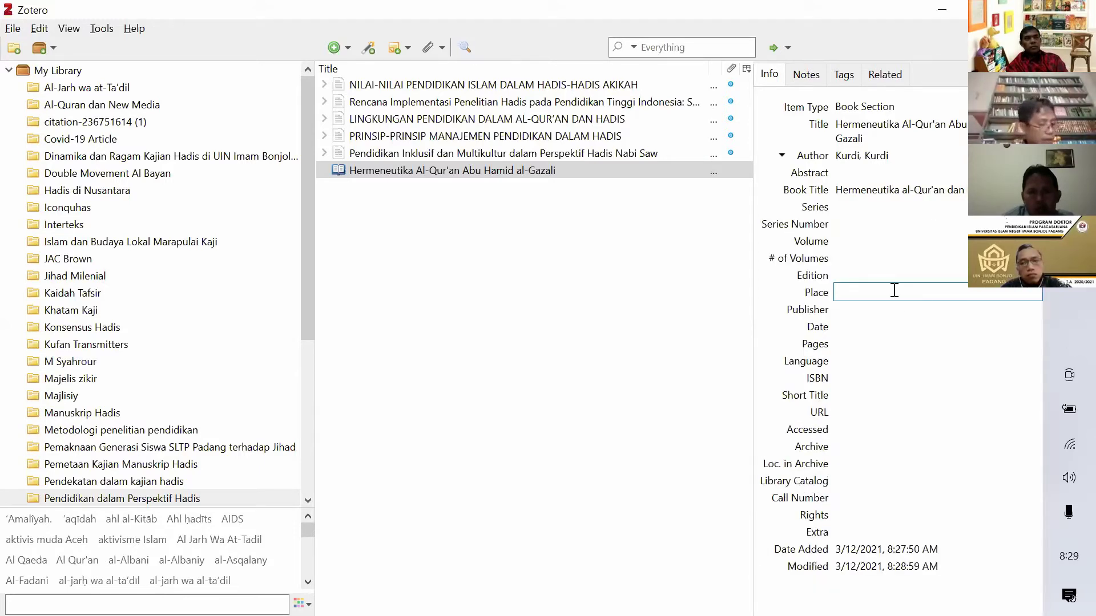
pyautogui.write('Y')
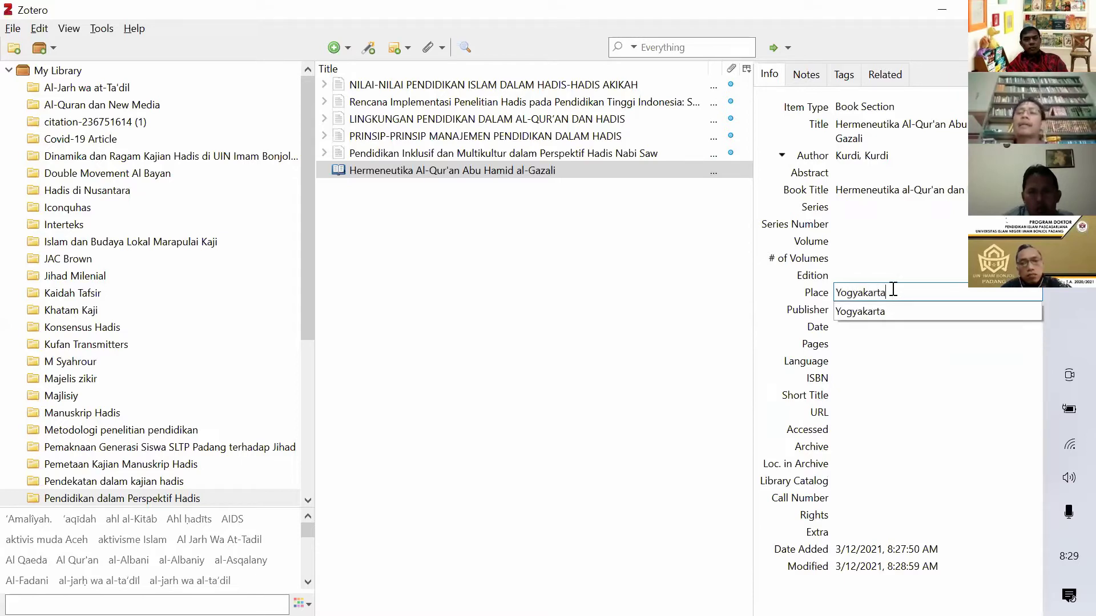
pyautogui.write('ogyakarta')
pyautogui.click(893, 311)
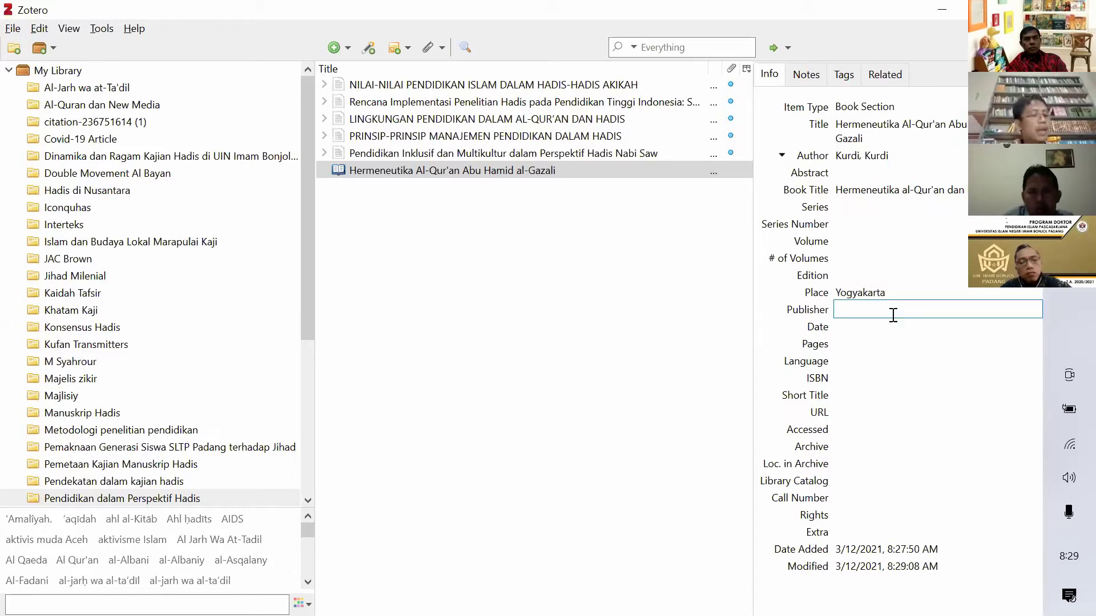
pyautogui.write('E')
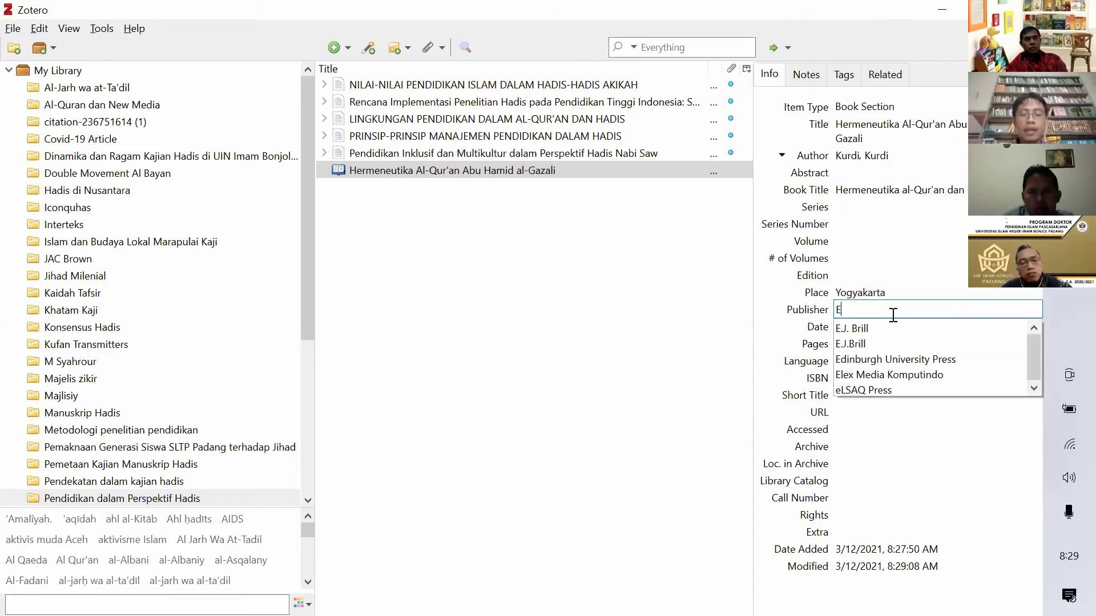
pyautogui.write('lsaq Pre')
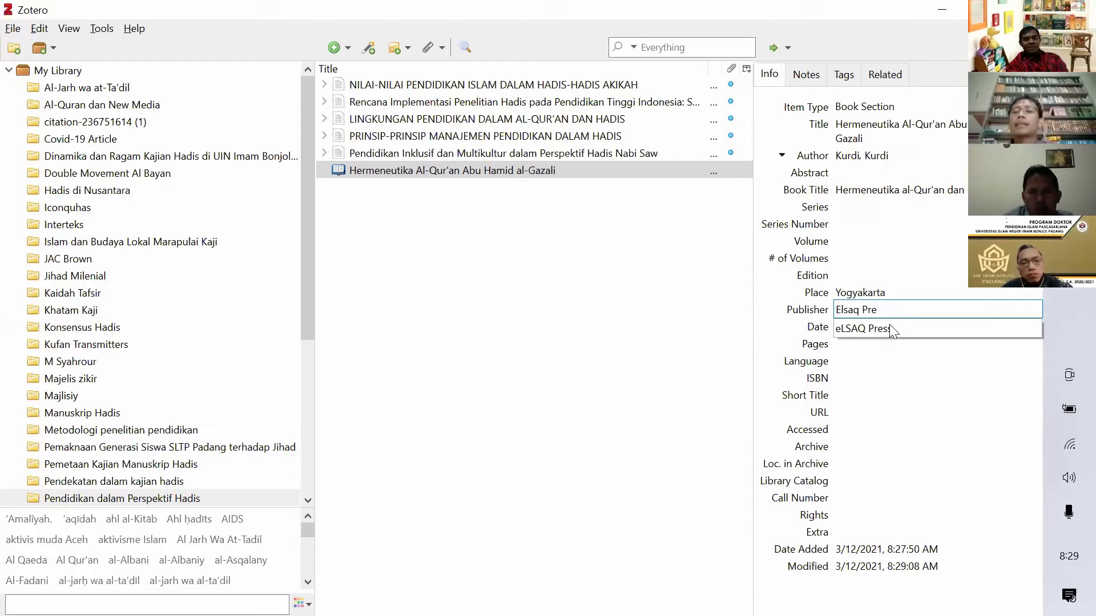
pyautogui.click(889, 327)
pyautogui.click(879, 326)
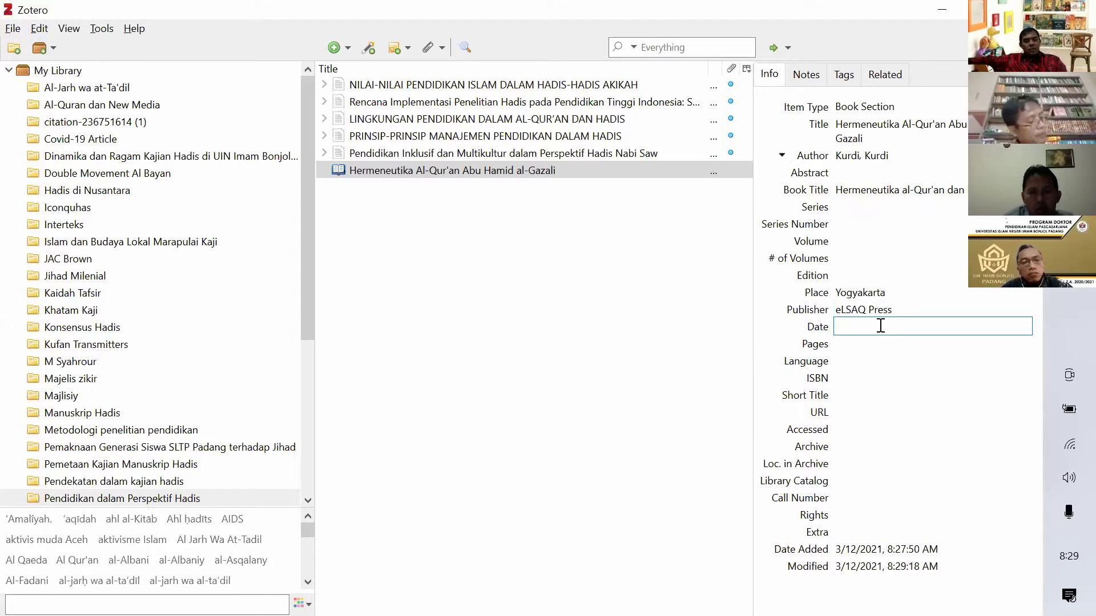
pyautogui.write('2010')
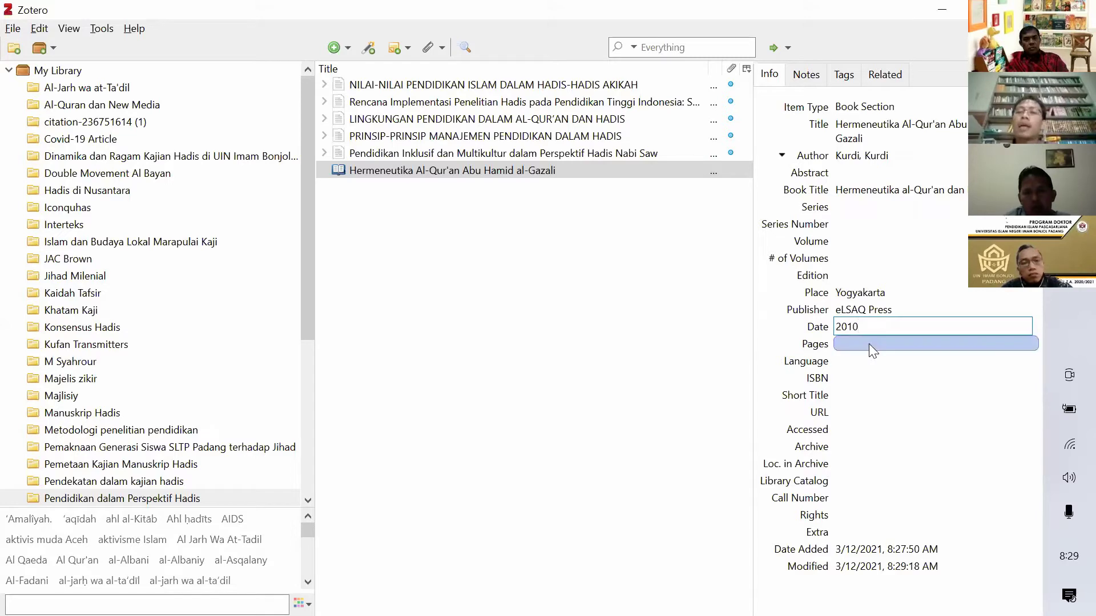
pyautogui.click(860, 380)
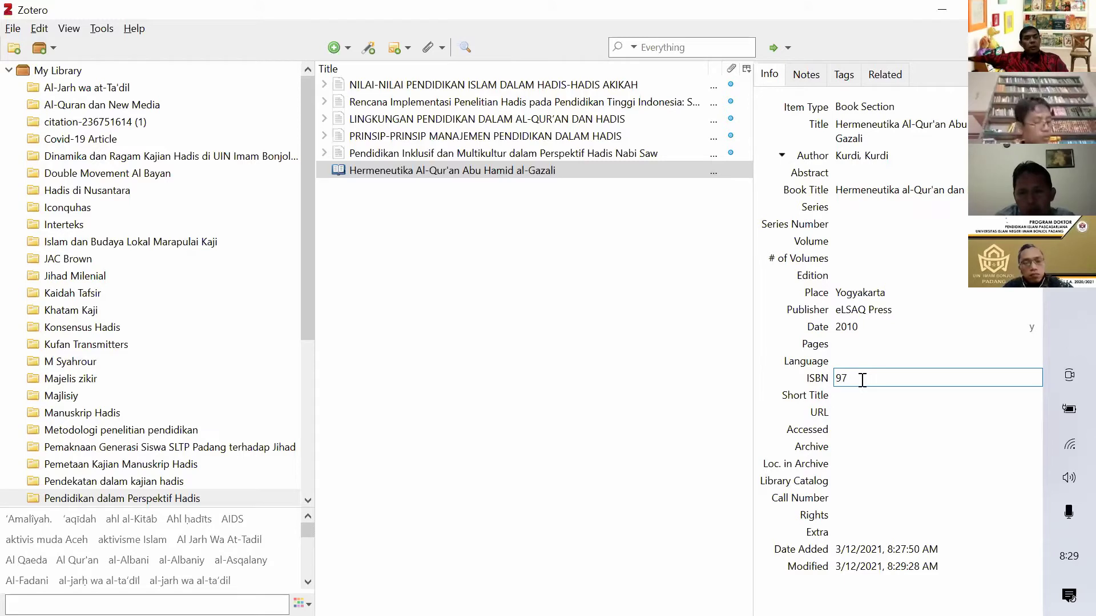
pyautogui.write('89')
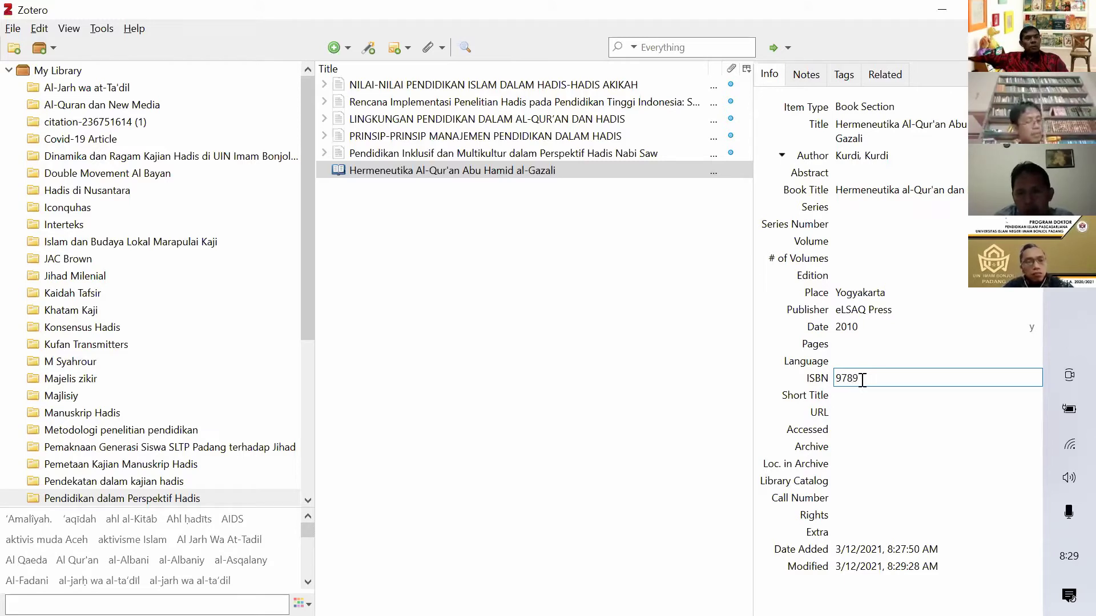
pyautogui.write('797728')
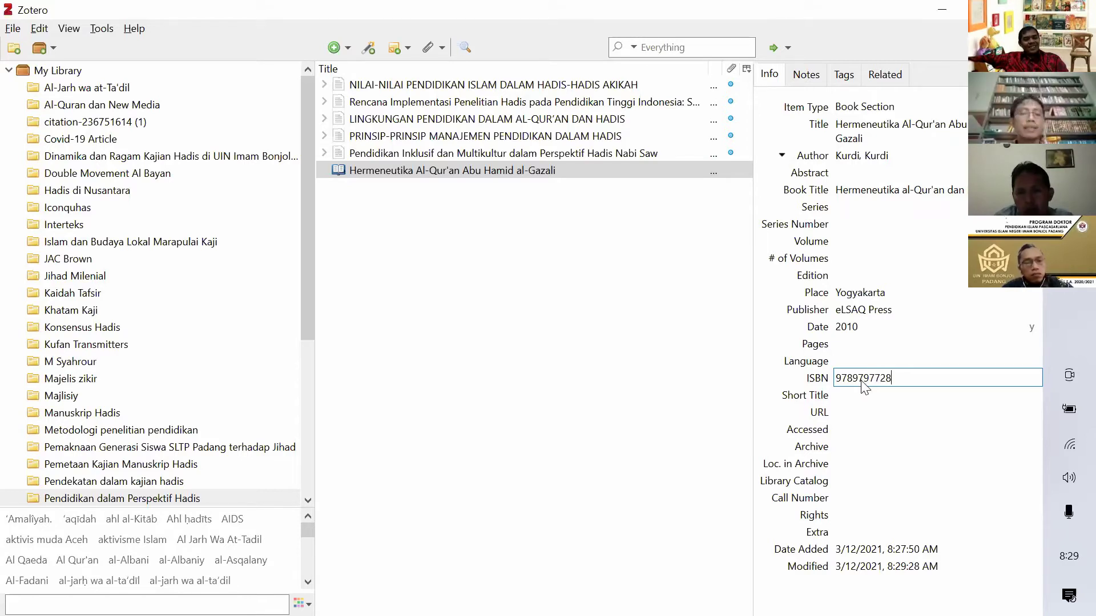
pyautogui.press('Tab')
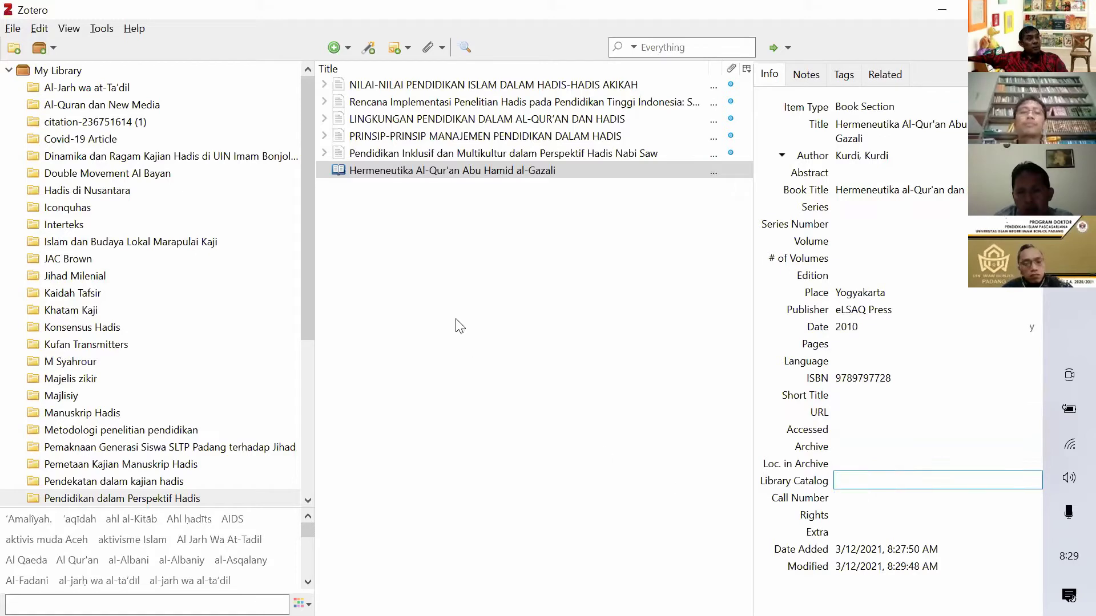
pyautogui.click(449, 268)
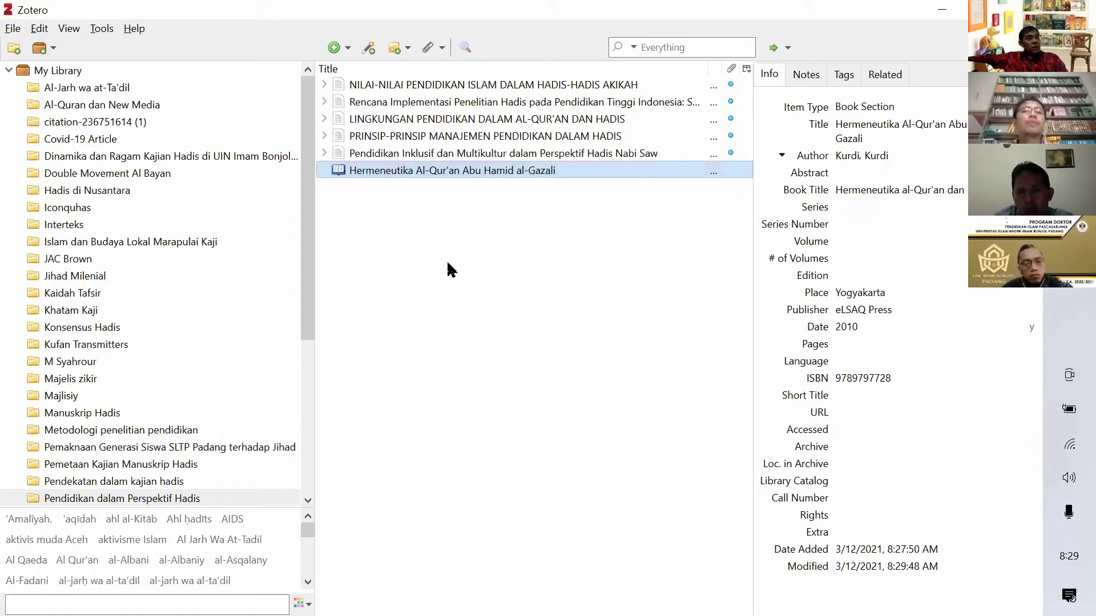
pyautogui.click(140, 504)
pyautogui.click(459, 170)
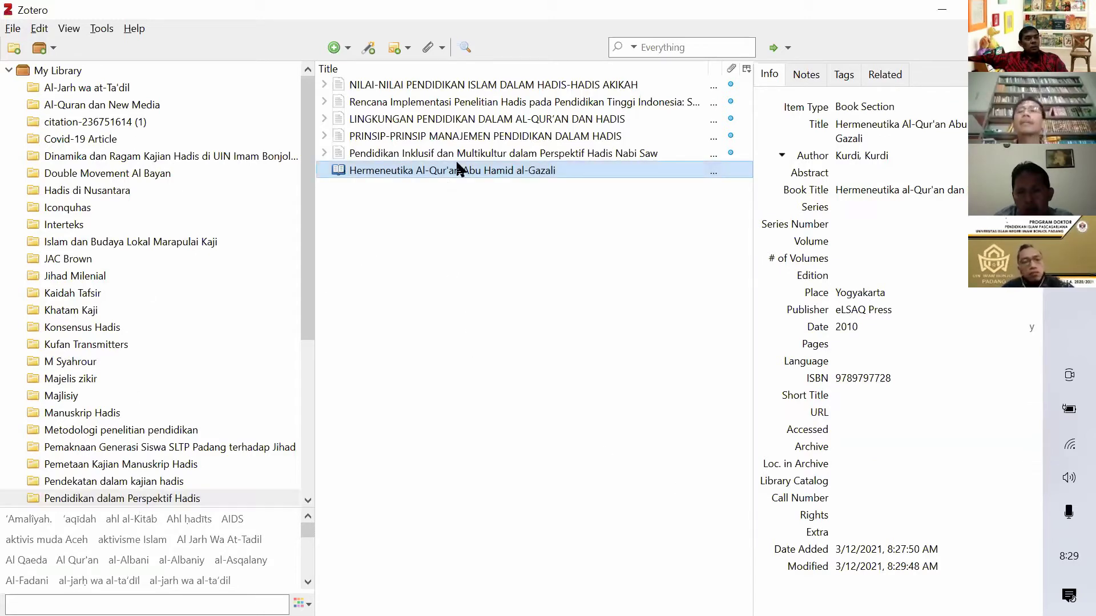
# Switch to Word's Document3 and continue the last paragraph with the author's surname and "menambahkan, bahwa dimensi pendidikan dalam hadis"
pyautogui.hotkey('alt', 'Tab')
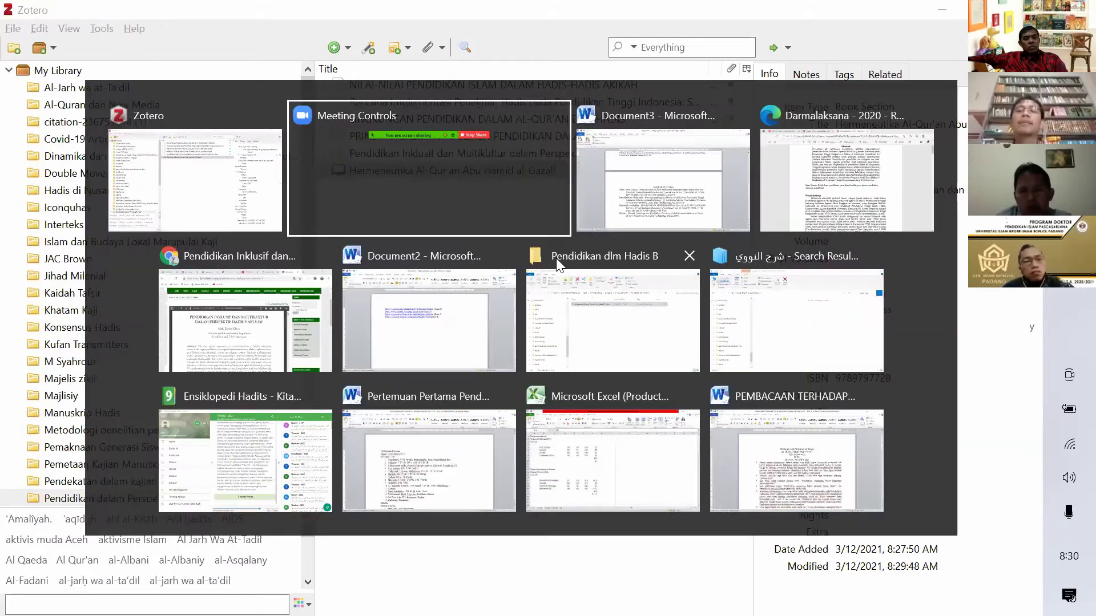
pyautogui.hotkey('alt', 'Tab')
pyautogui.click(609, 214)
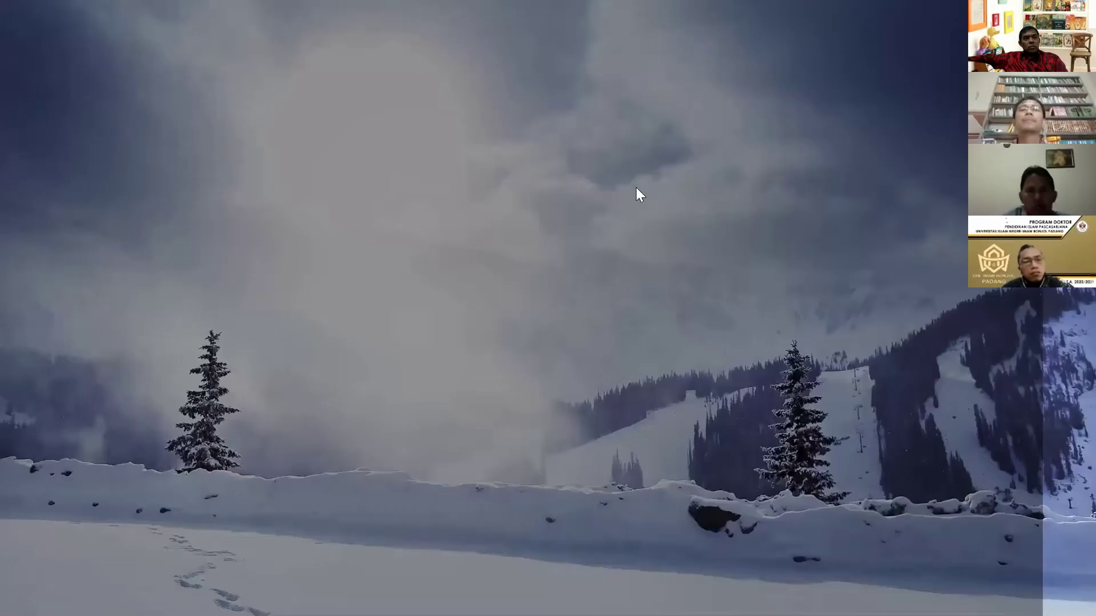
pyautogui.write('Kurd')
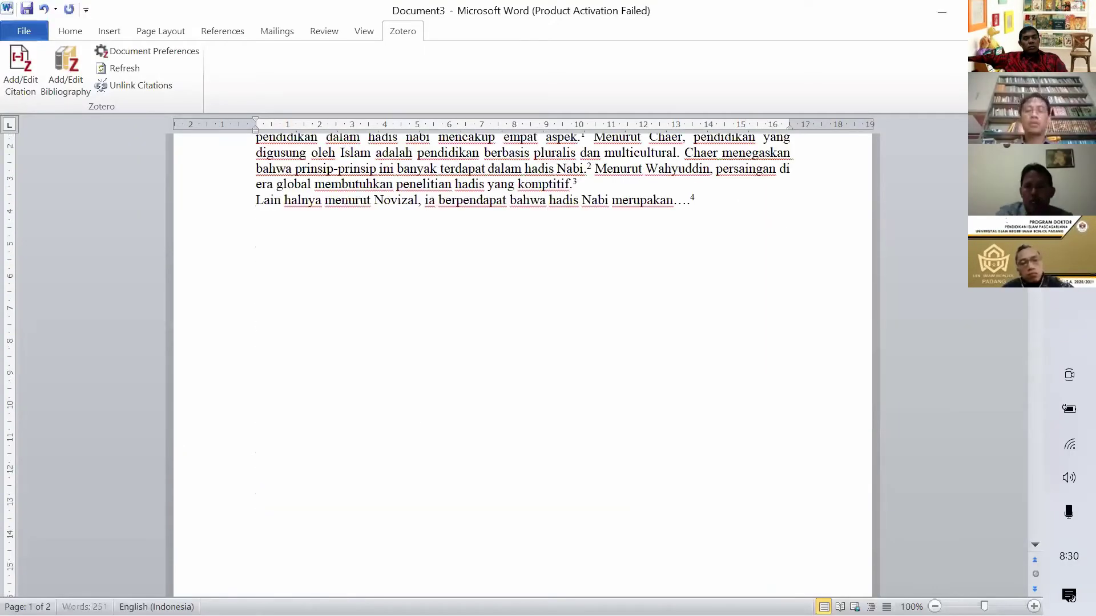
pyautogui.write('i m')
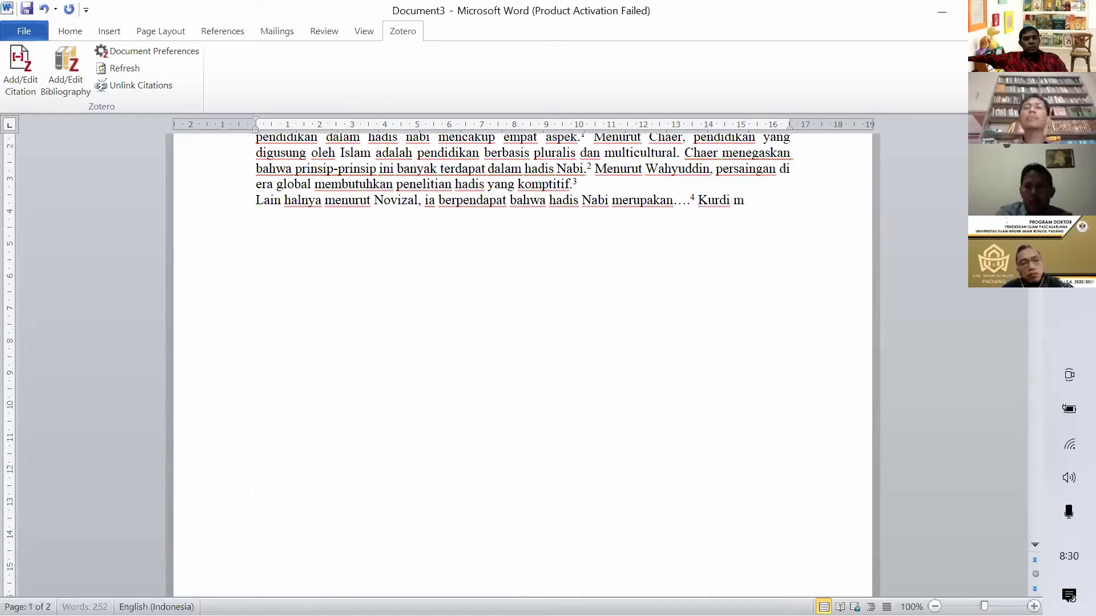
pyautogui.write('enambah')
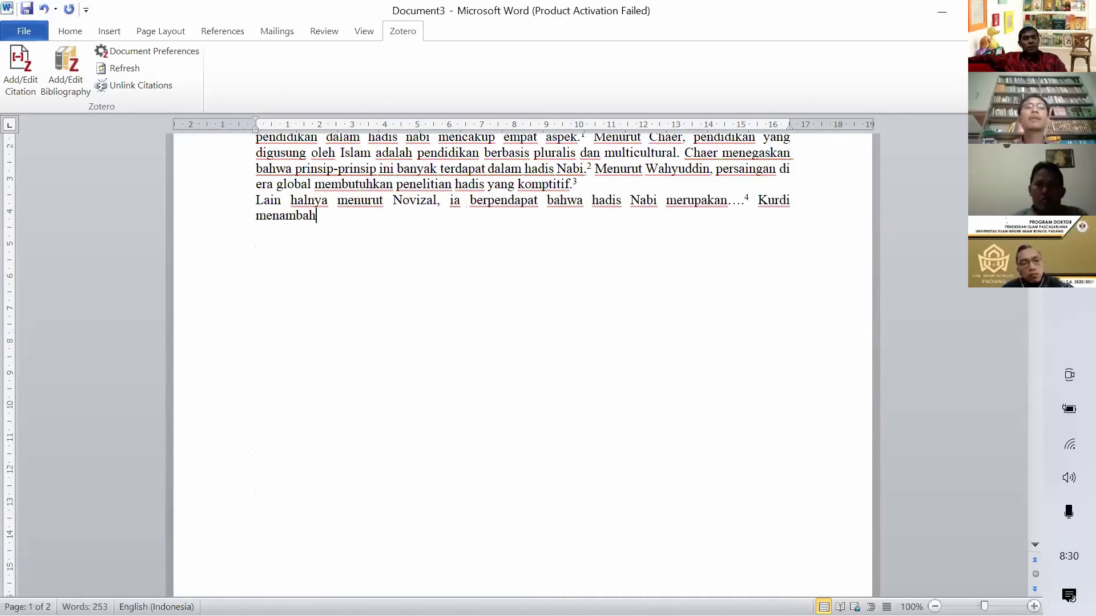
pyautogui.write('kan, bahwa ')
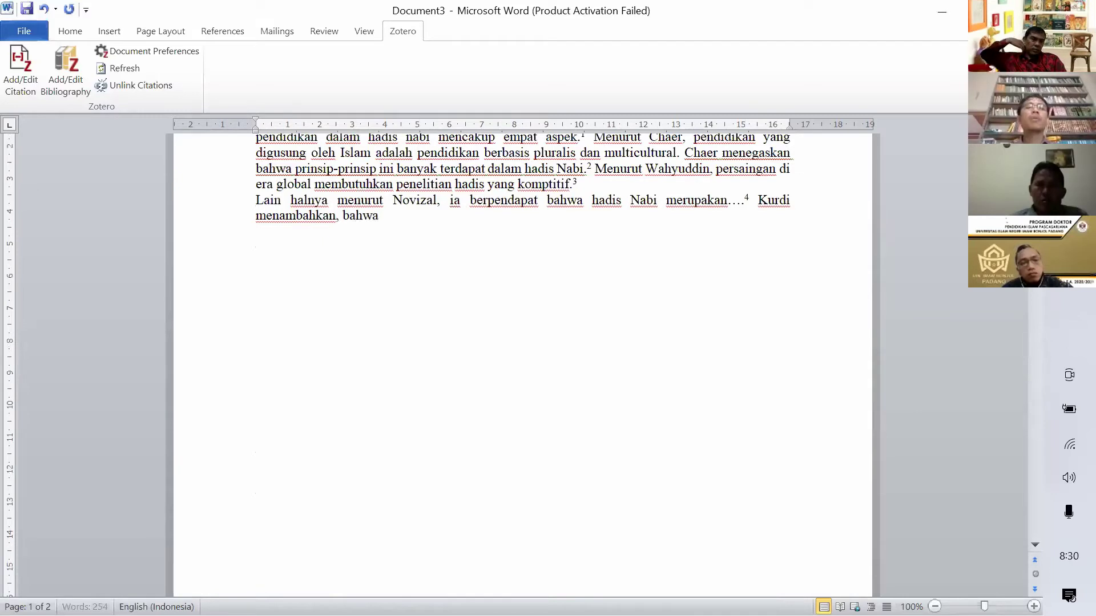
pyautogui.write('diam')
pyautogui.press('BackSpace')
pyautogui.press('BackSpace')
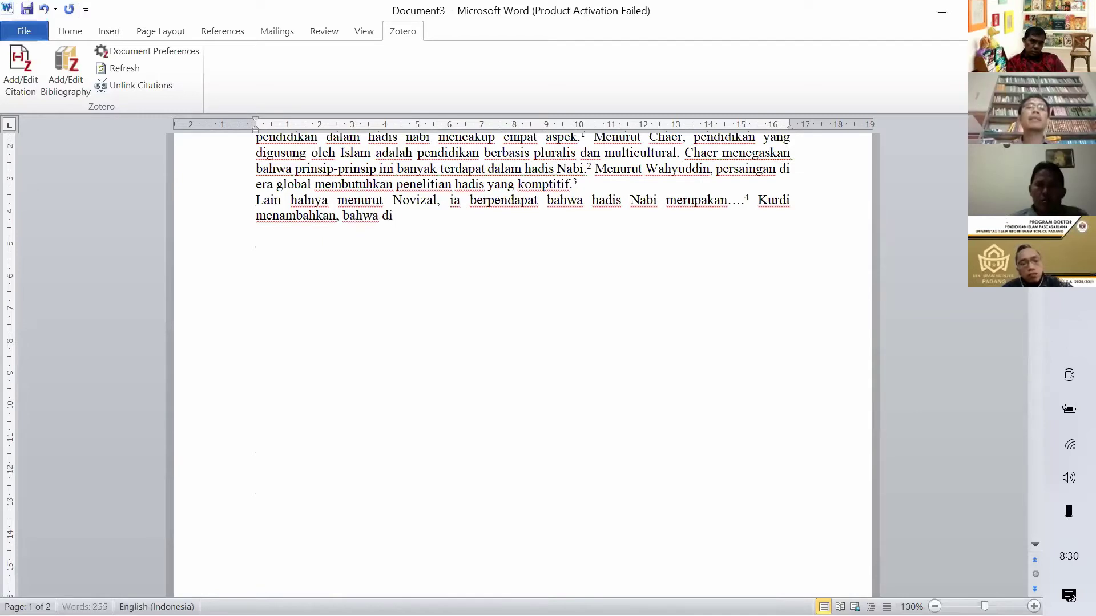
pyautogui.write('mensi pendid')
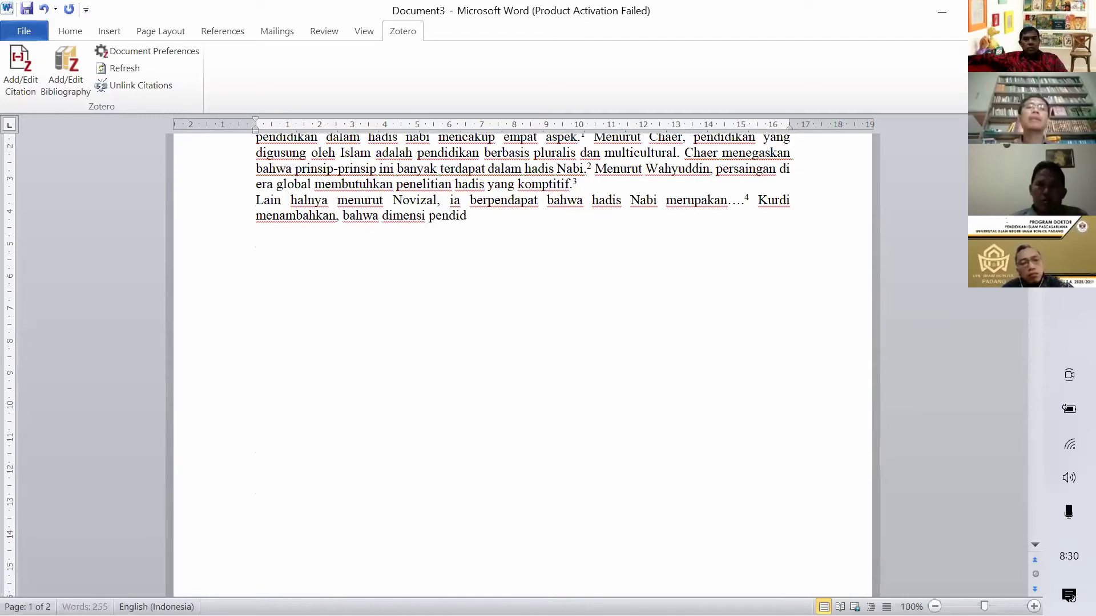
pyautogui.write('ikan dalam hadis')
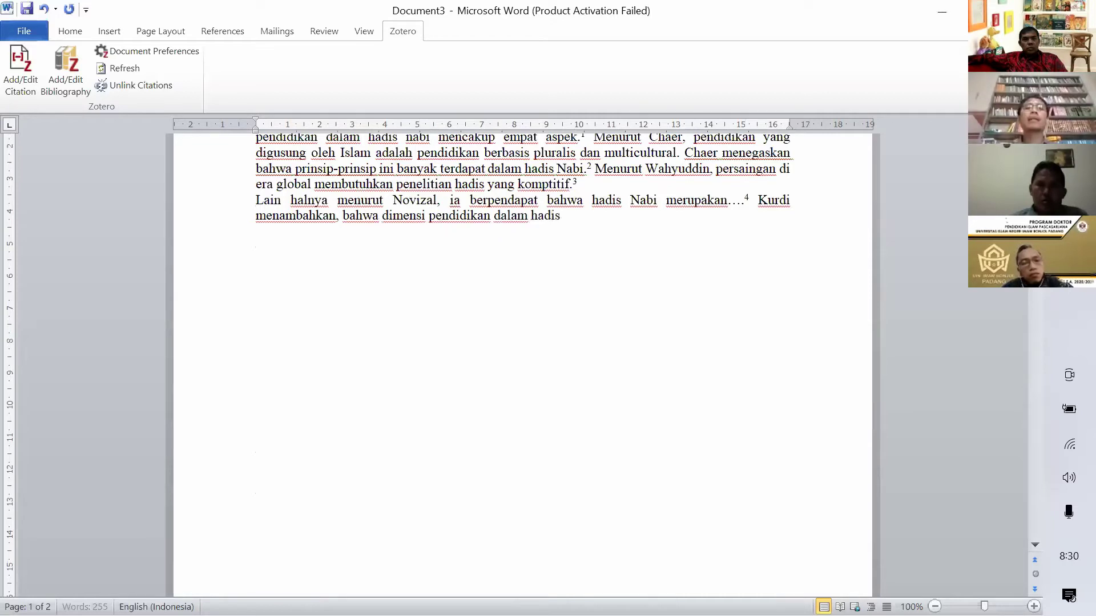
# Complete the sentence with "dapat dilihat dari perspektif hermeneutika al-Gazali."
pyautogui.write(' dalam')
pyautogui.press('BackSpace')
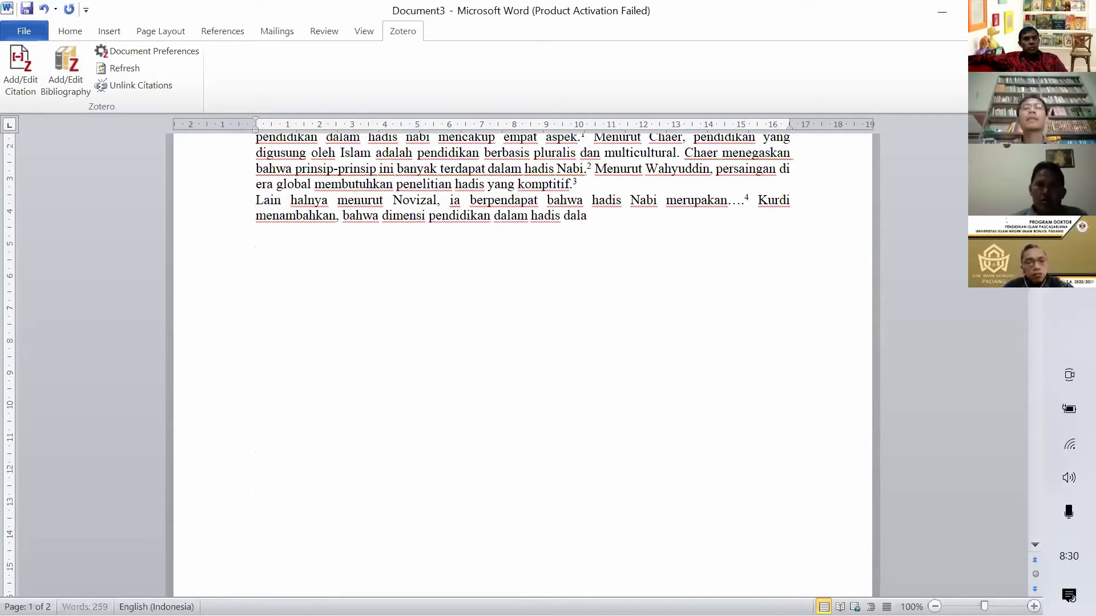
pyautogui.press('BackSpace')
pyautogui.press('BackSpace')
pyautogui.write('pat dilihat')
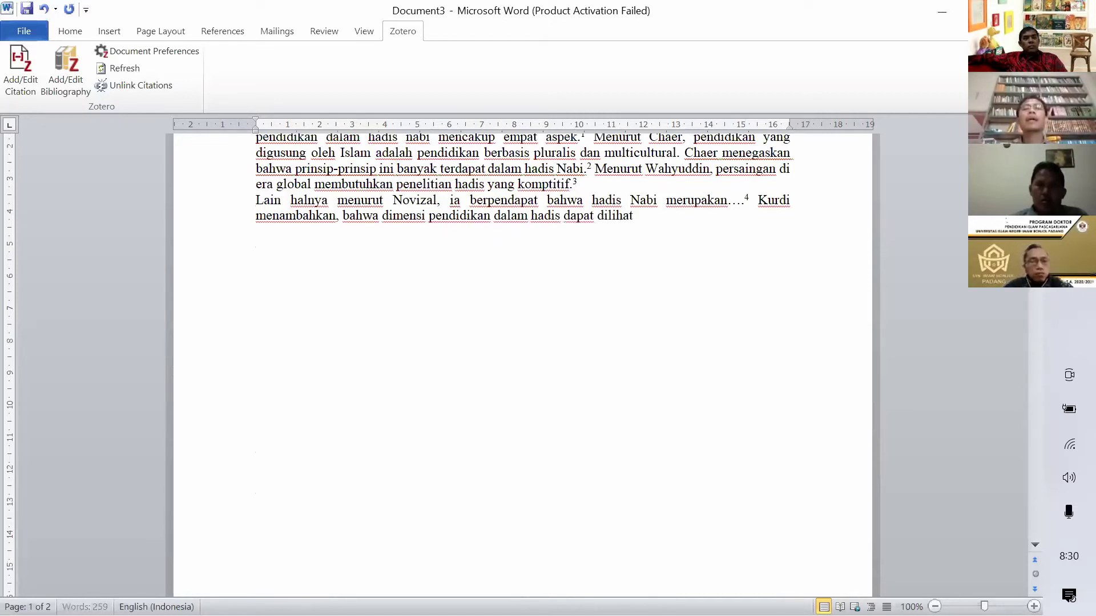
pyautogui.write(' dari perspe')
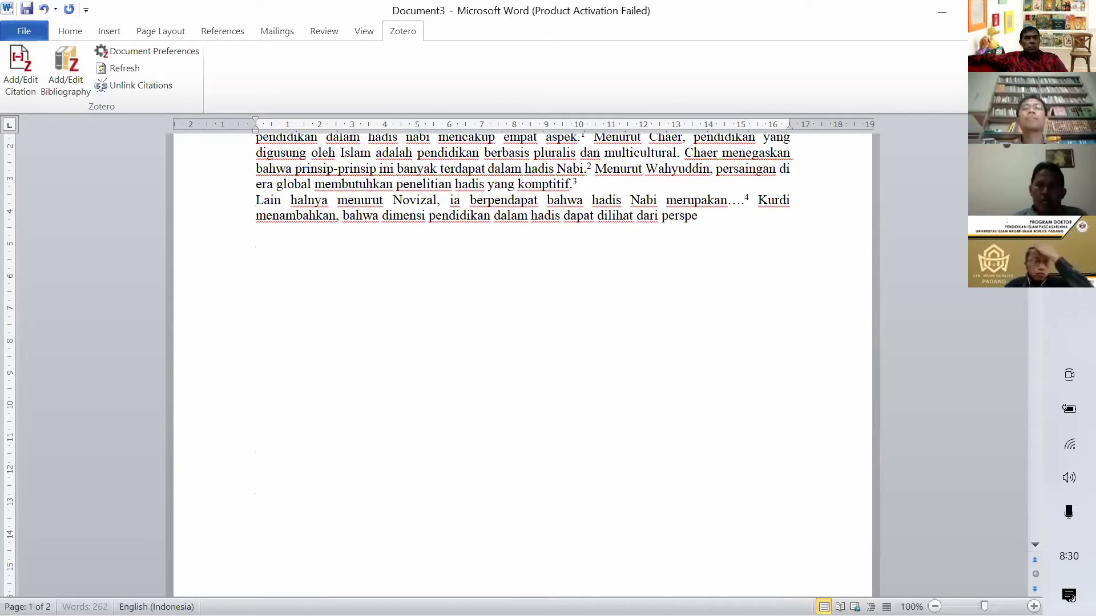
pyautogui.write('ktif hermen')
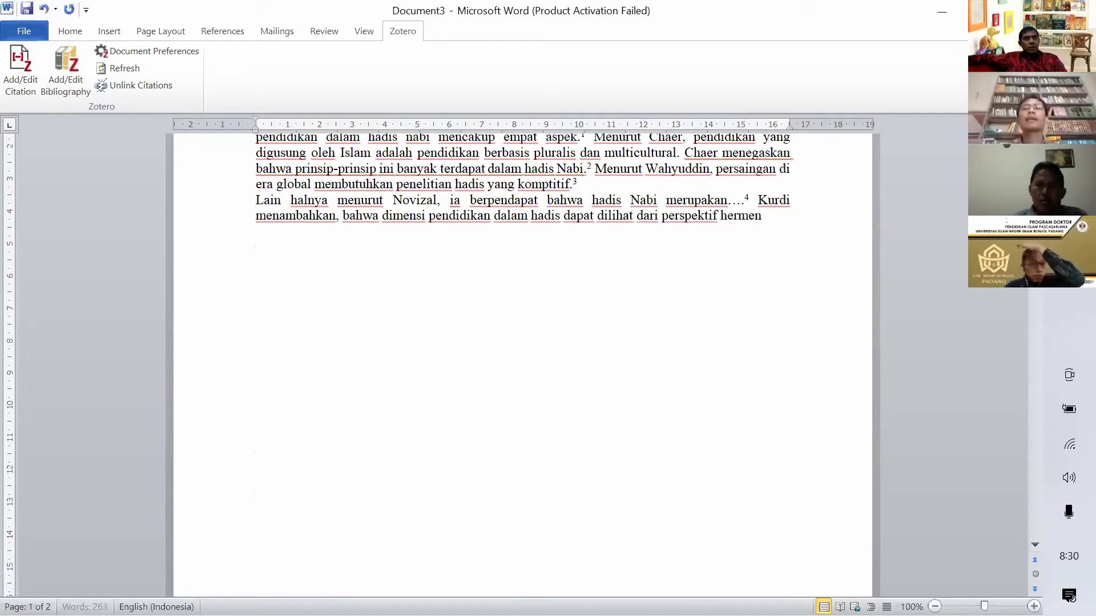
pyautogui.write('eutika al-')
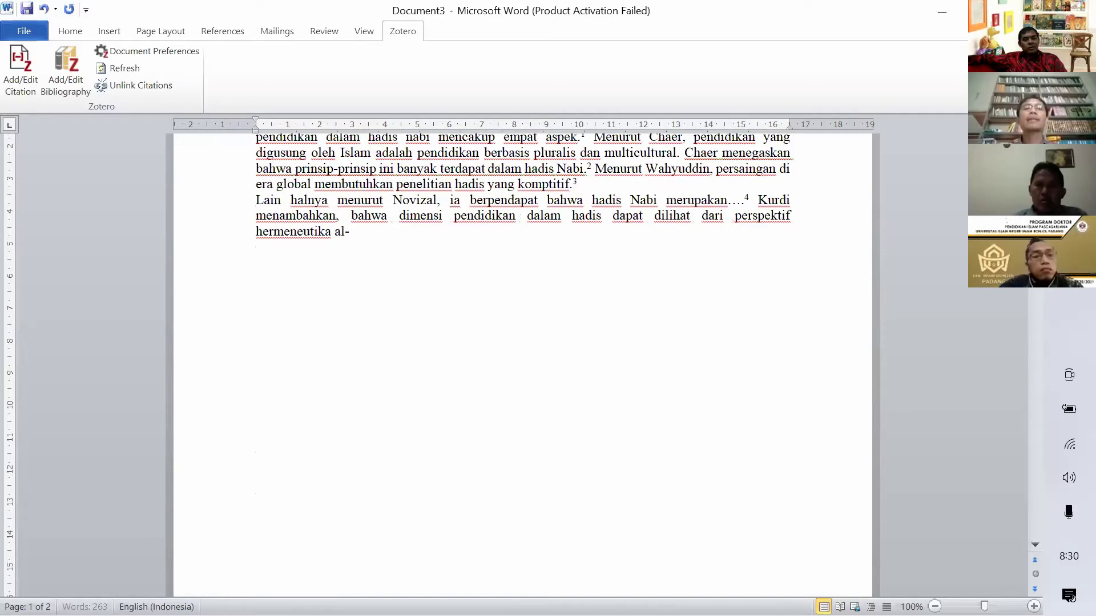
pyautogui.write('Gazali.')
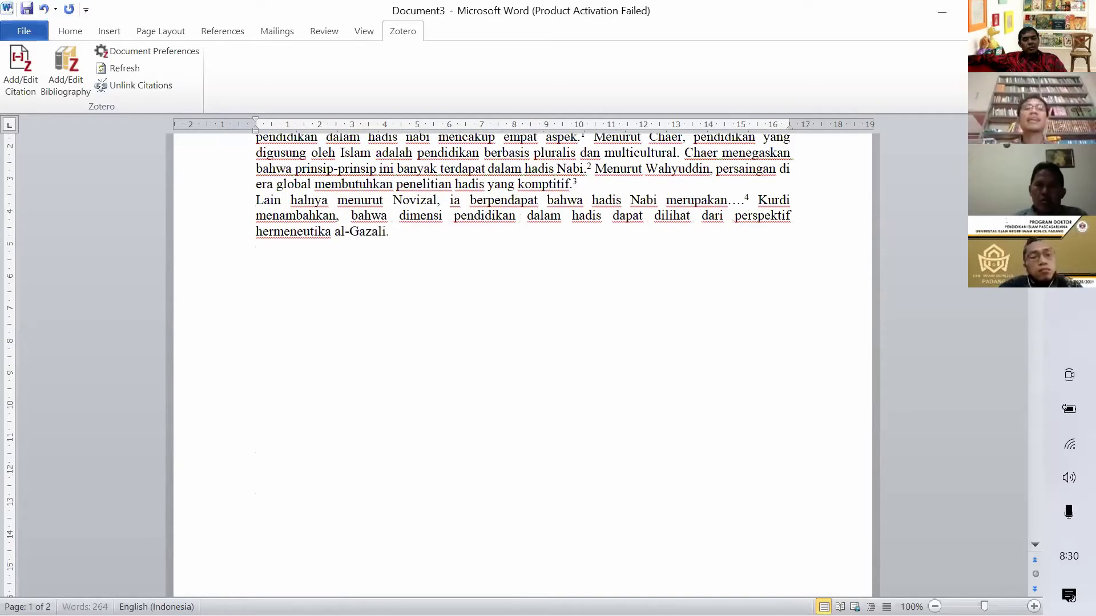
# Insert a Zotero footnote citation of "Hermeneutika Al-Qur'an Abu Hamid al-Gazali" at the end of the new sentence
pyautogui.click(28, 84)
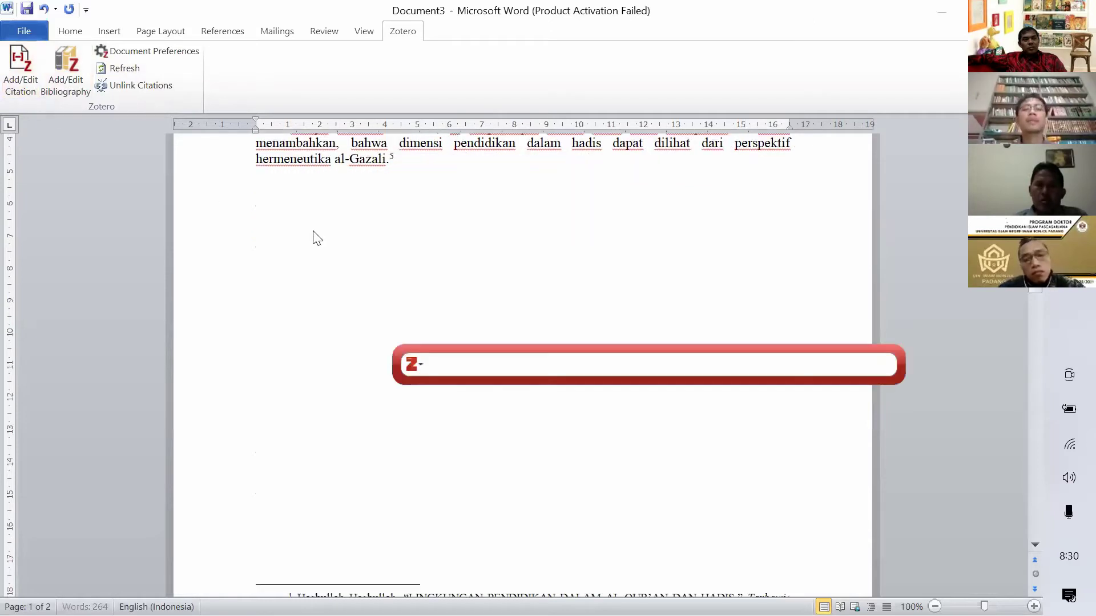
pyautogui.write('kurdi')
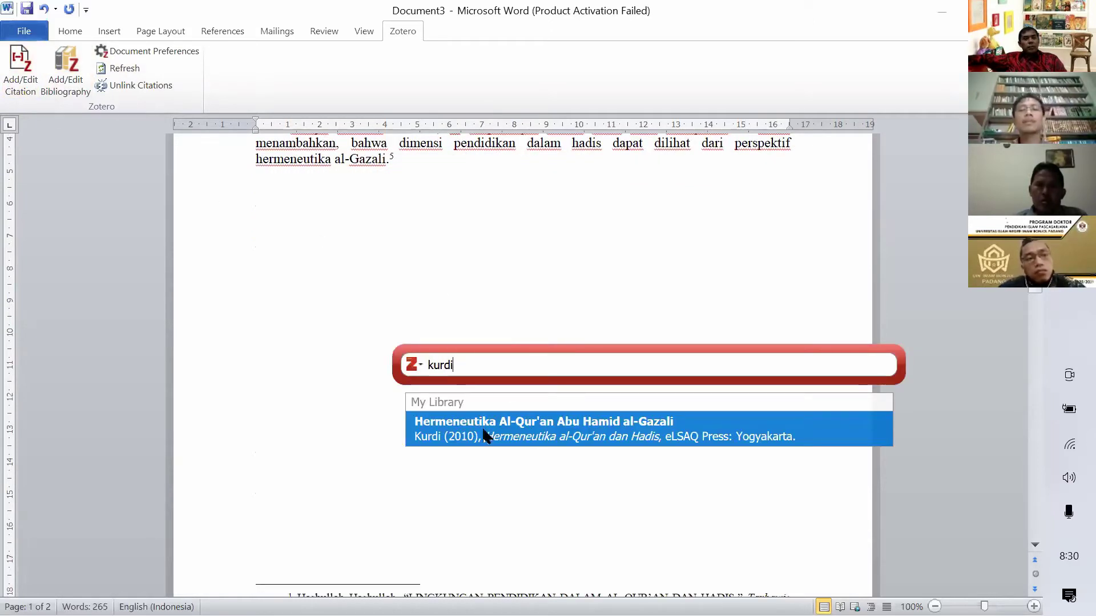
pyautogui.click(484, 434)
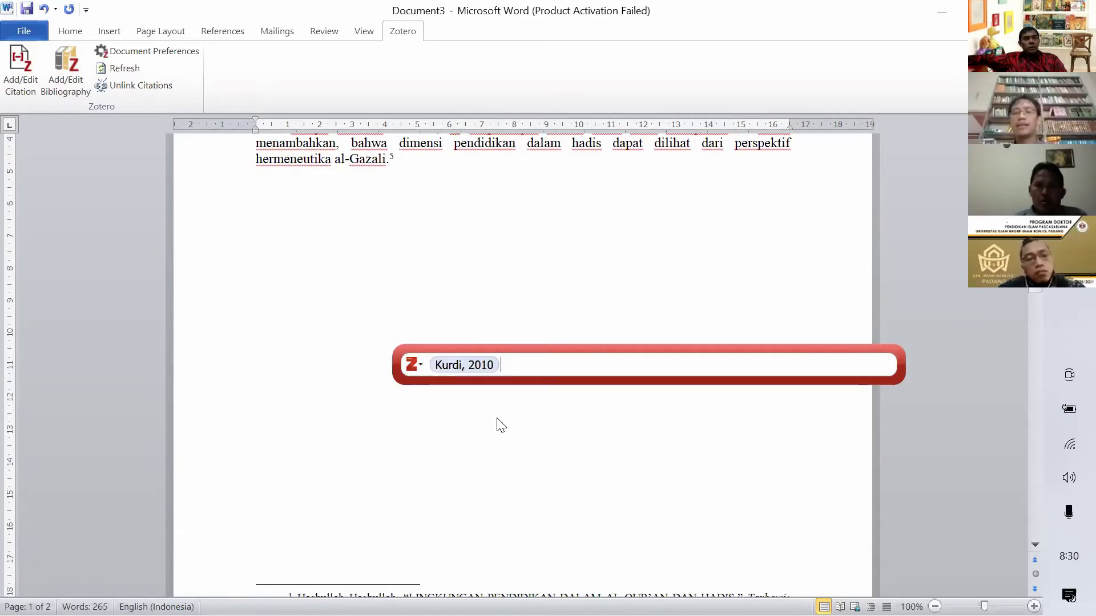
pyautogui.press('Return')
# Justify the text of footnote 5 and check the Daftar Pustaka for the book section's entry
pyautogui.scroll(-8, 502, 409)
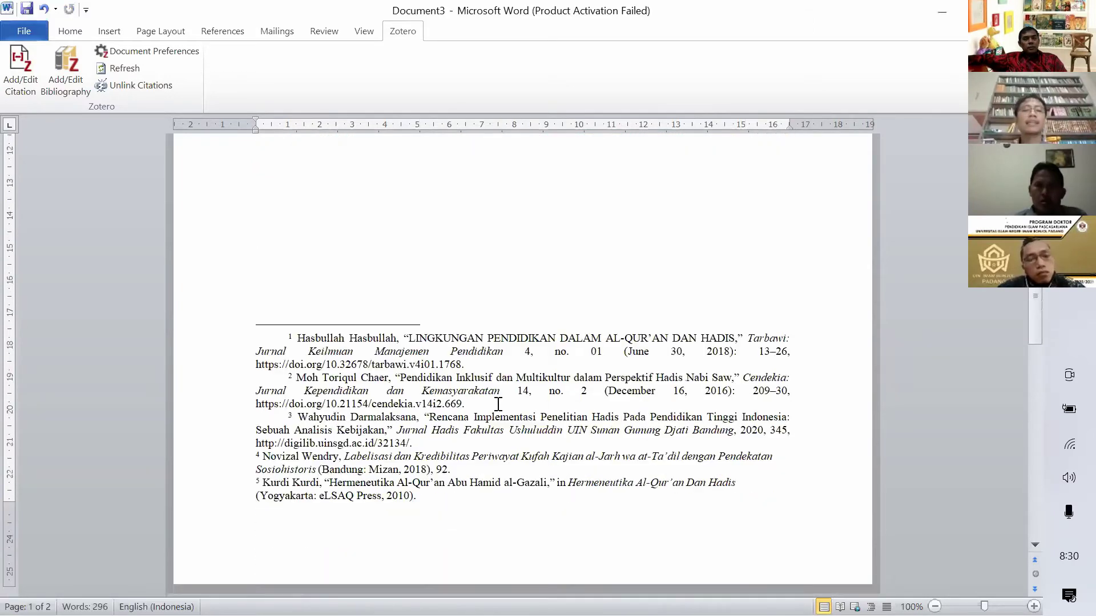
pyautogui.scroll(-1, 394, 474)
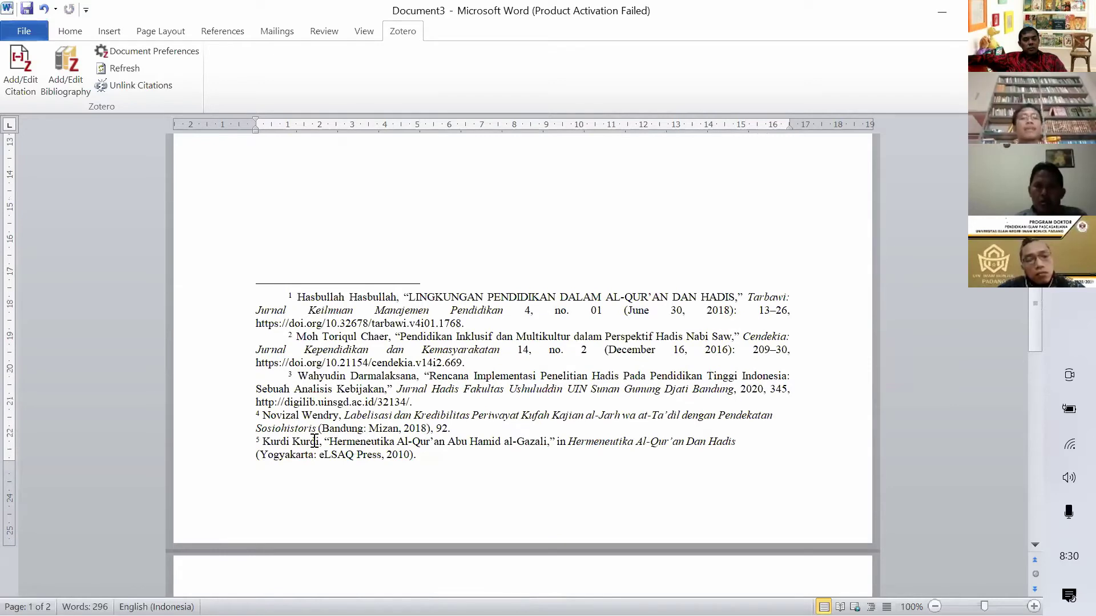
pyautogui.click(276, 442)
pyautogui.click(337, 442)
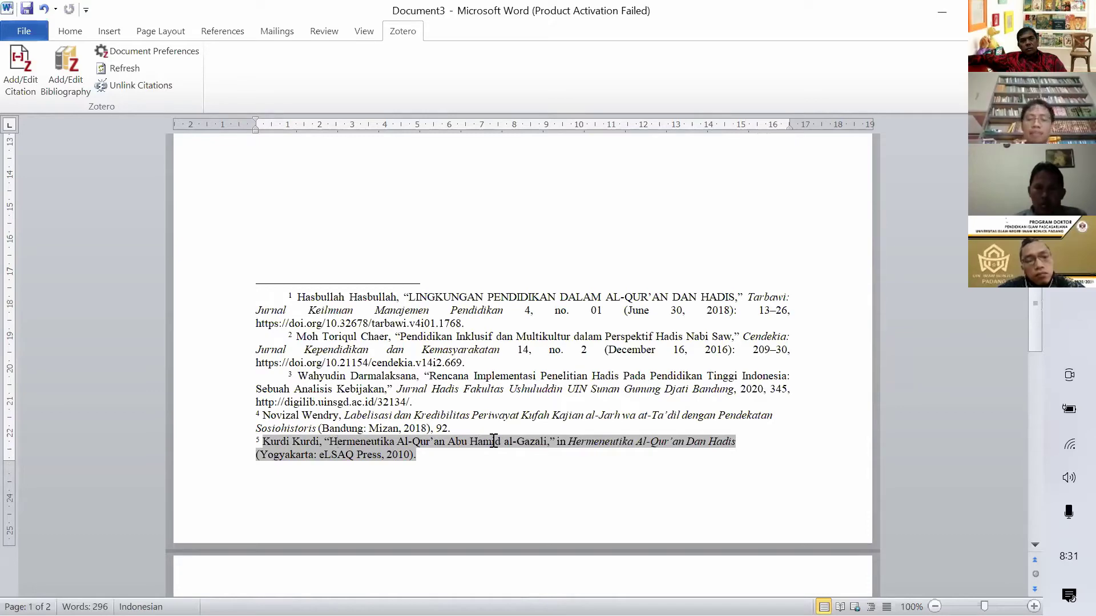
pyautogui.hotkey('ctrl', 'j')
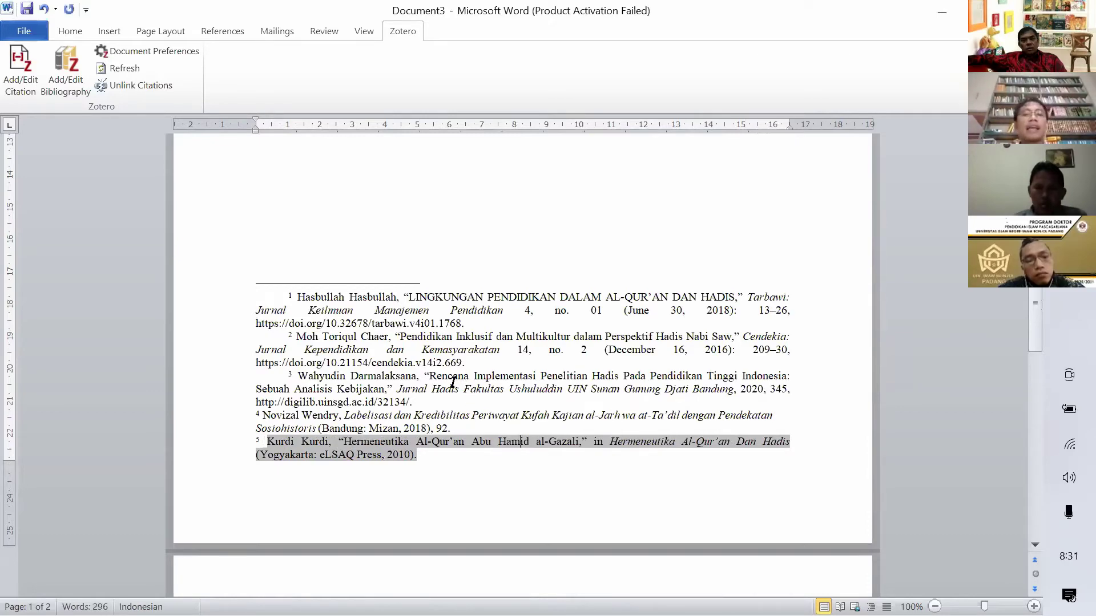
pyautogui.scroll(-12, 436, 363)
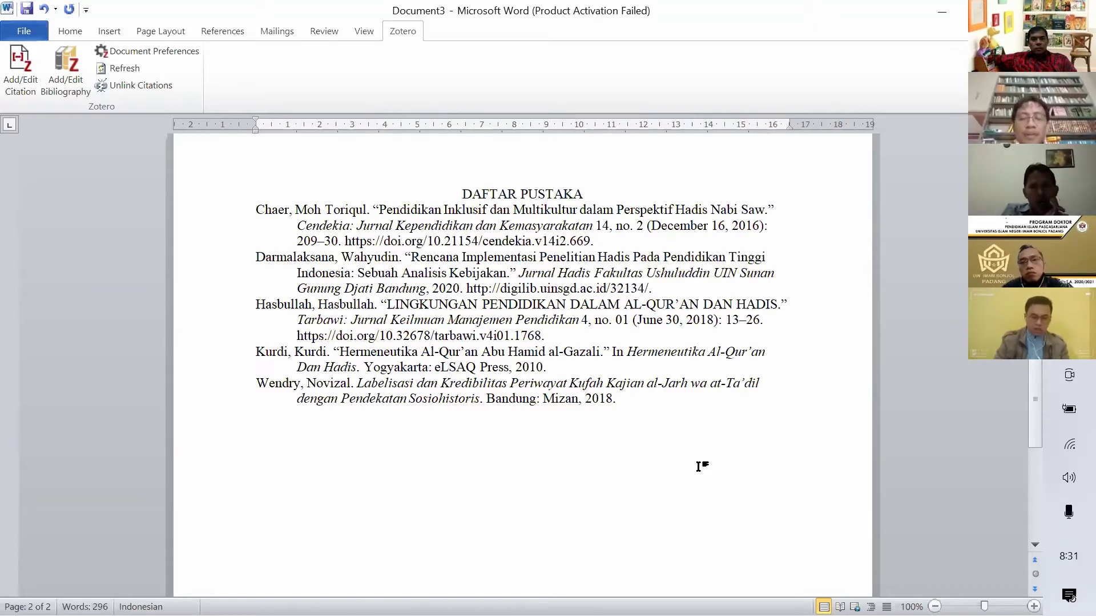
# Switch to Zotero and add a new Book item to the Pendidikan dalam Perspektif Hadis collection
pyautogui.hotkey('alt', 'Tab')
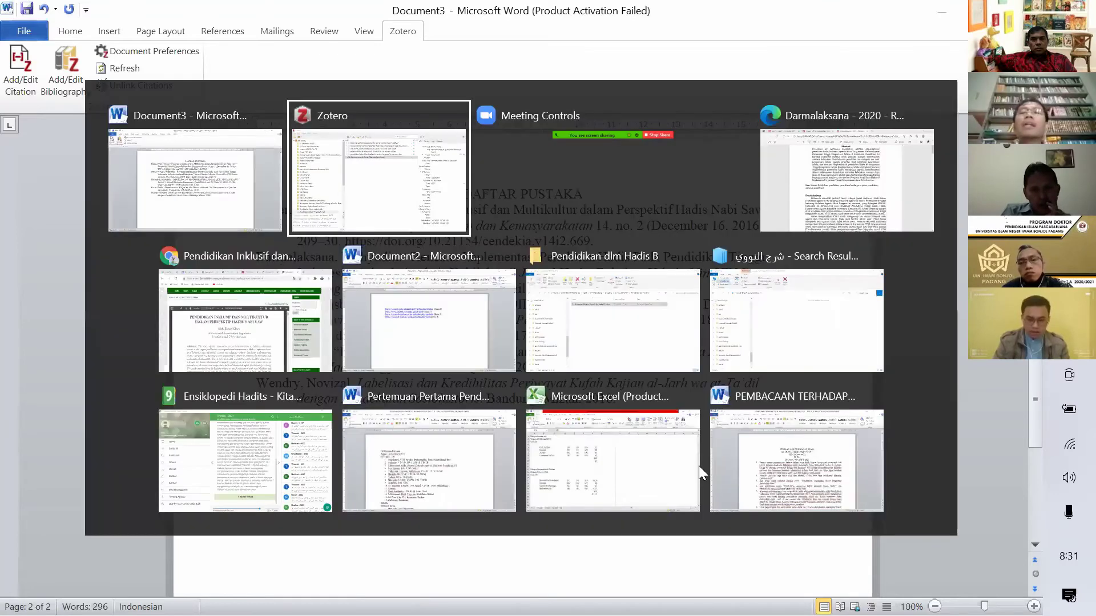
pyautogui.press('Tab')
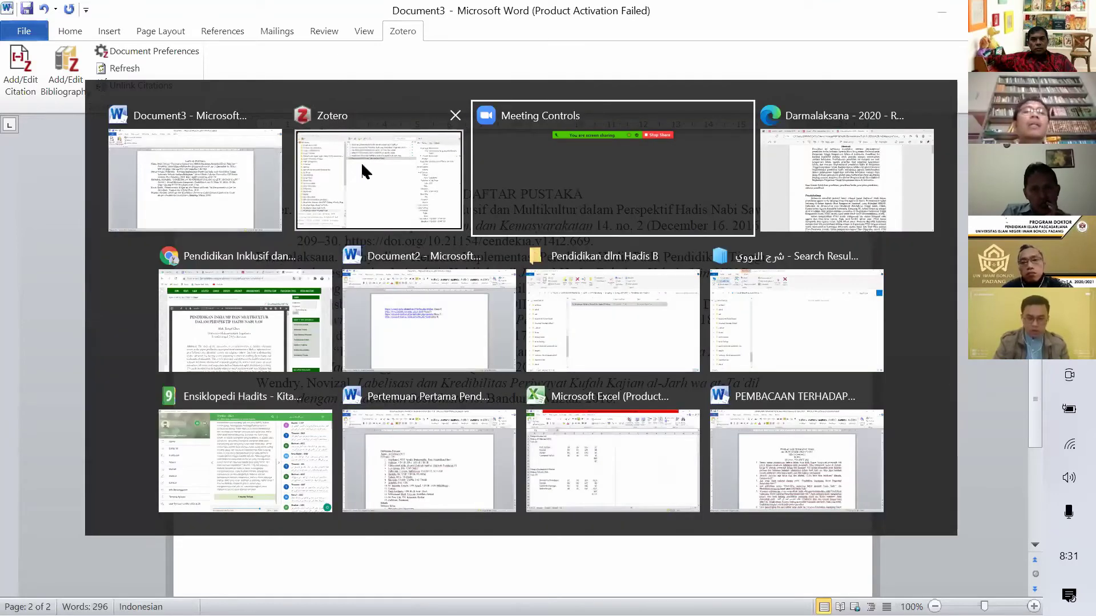
pyautogui.click(351, 203)
pyautogui.click(334, 49)
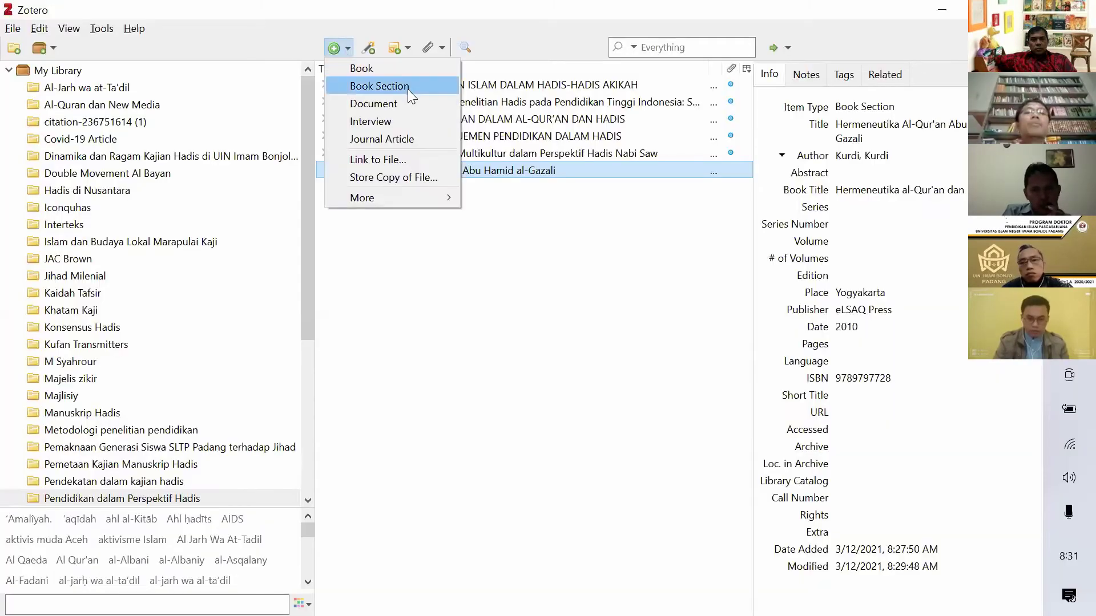
pyautogui.click(384, 70)
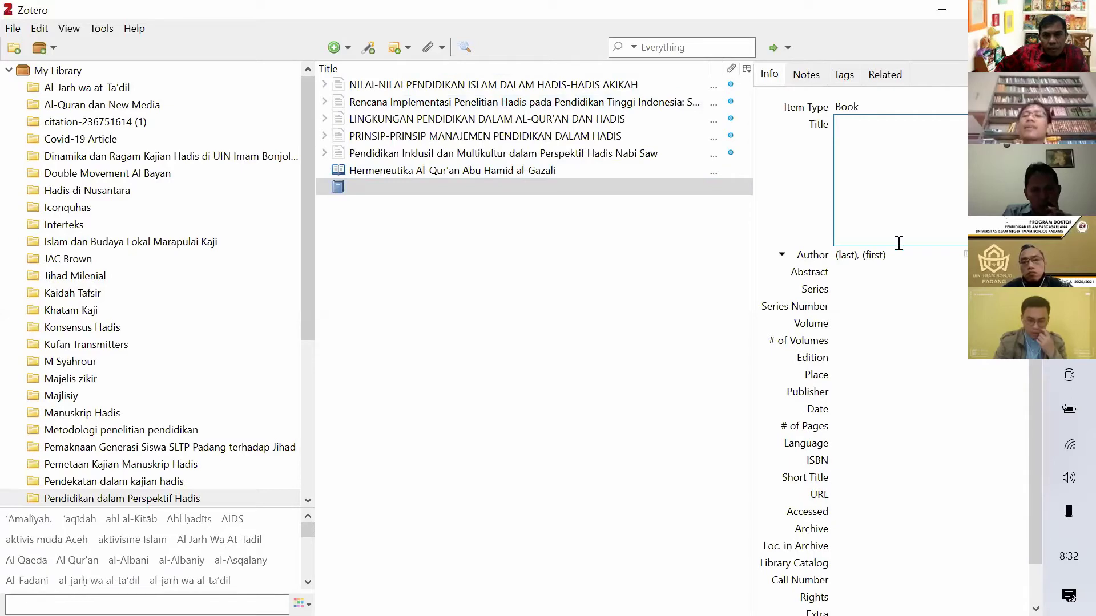
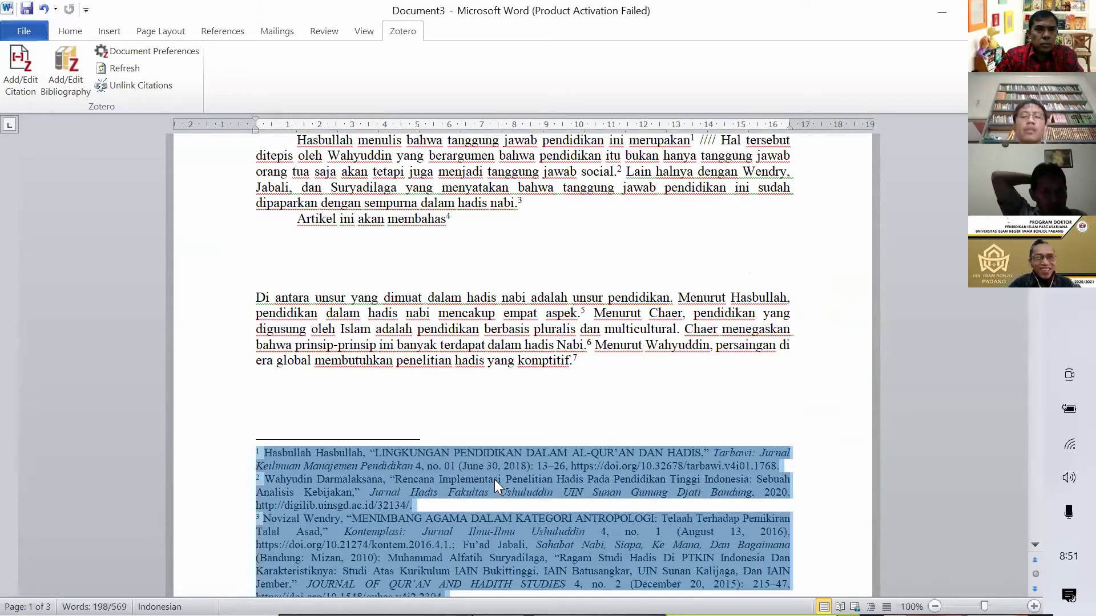
# Clear the footnote selection in Document3 by placing the cursor in the word "komptitif" in the body paragraph
pyautogui.click(533, 360)
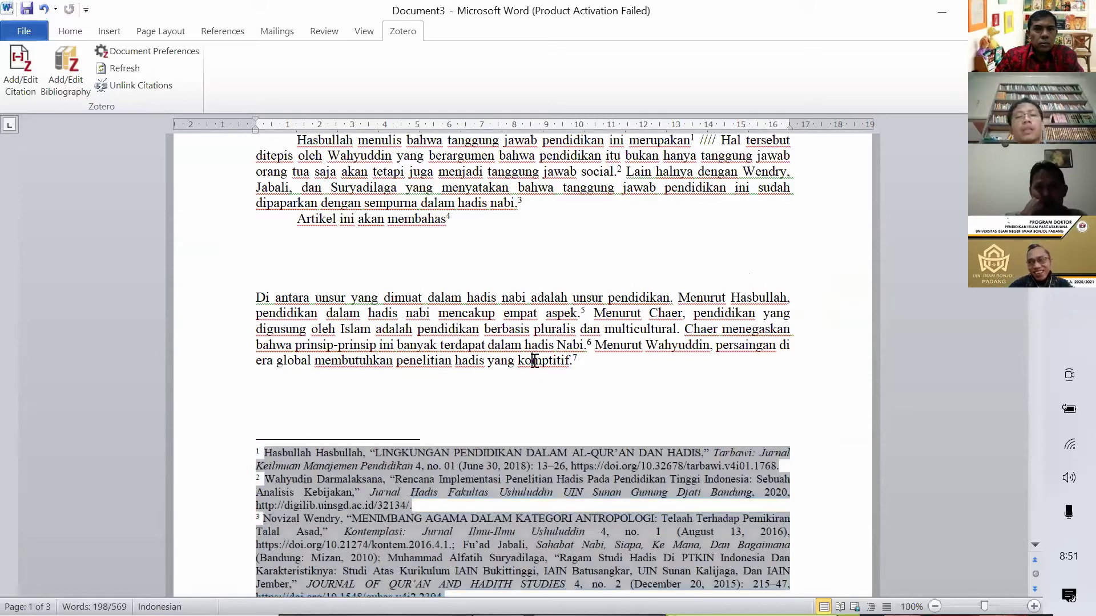
# Review the numbered footnotes on page 1 and the Daftar Pustaka entries on the last page of Document3
pyautogui.scroll(5, 538, 361)
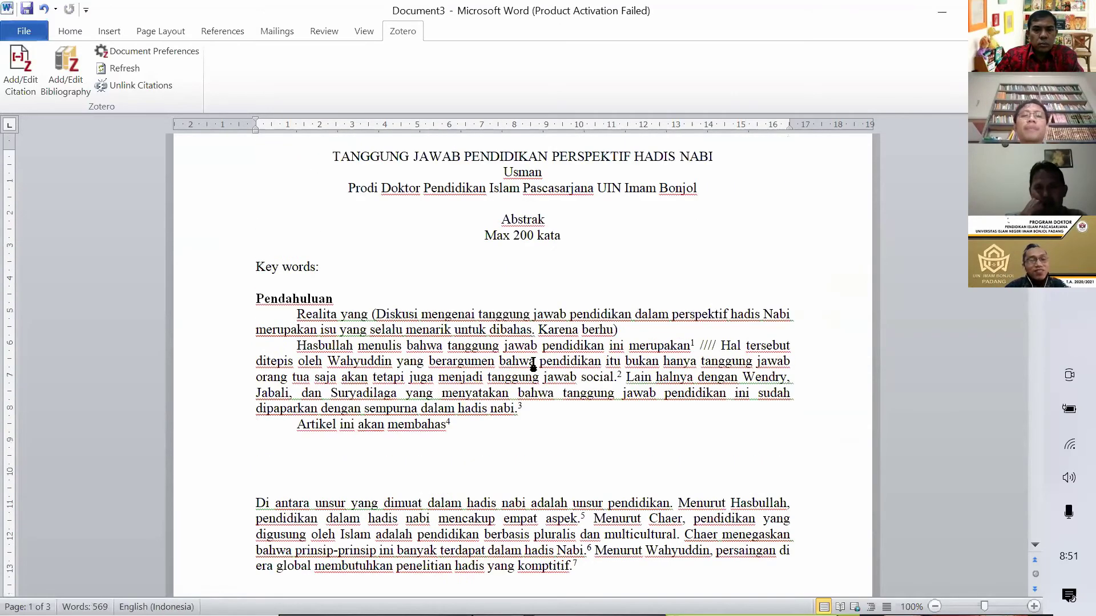
pyautogui.scroll(-1, 351, 248)
pyautogui.scroll(-4, 351, 247)
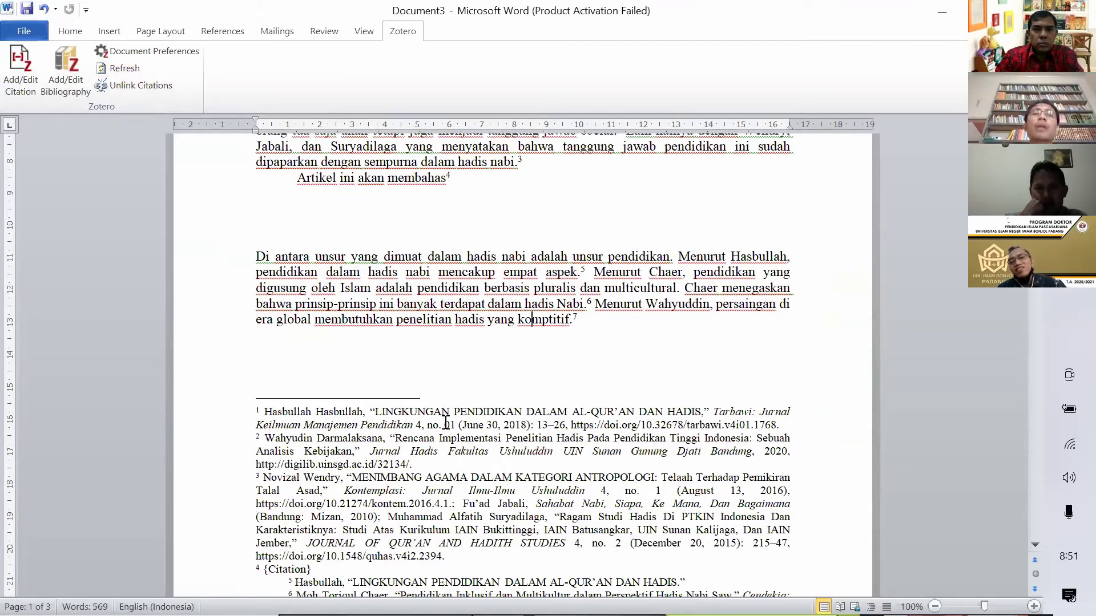
pyautogui.click(446, 421)
pyautogui.scroll(-2, 445, 428)
pyautogui.scroll(-2, 446, 439)
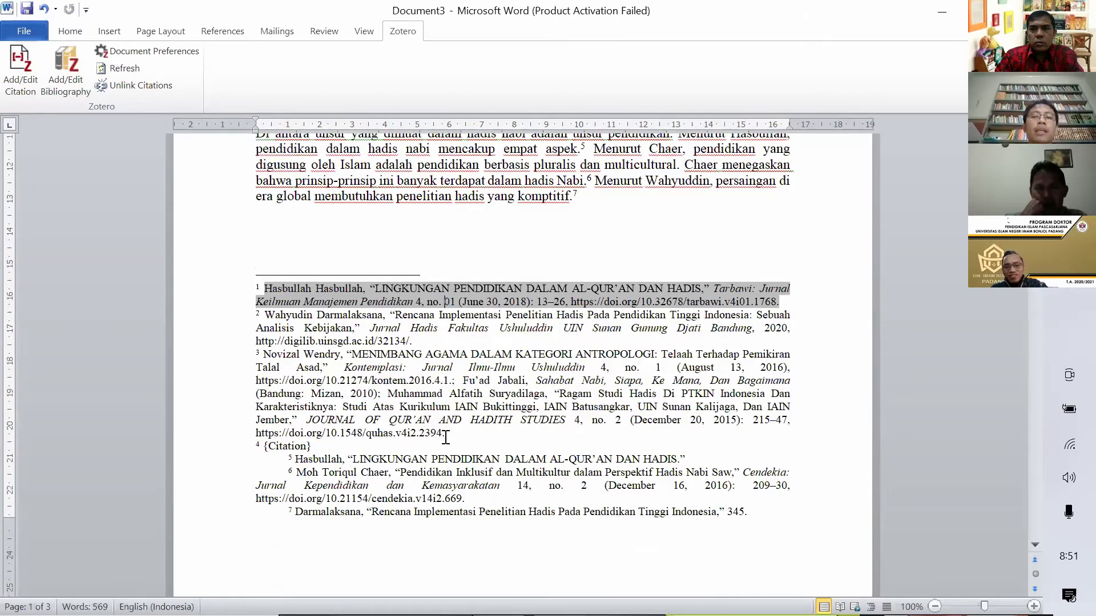
pyautogui.scroll(6, 409, 331)
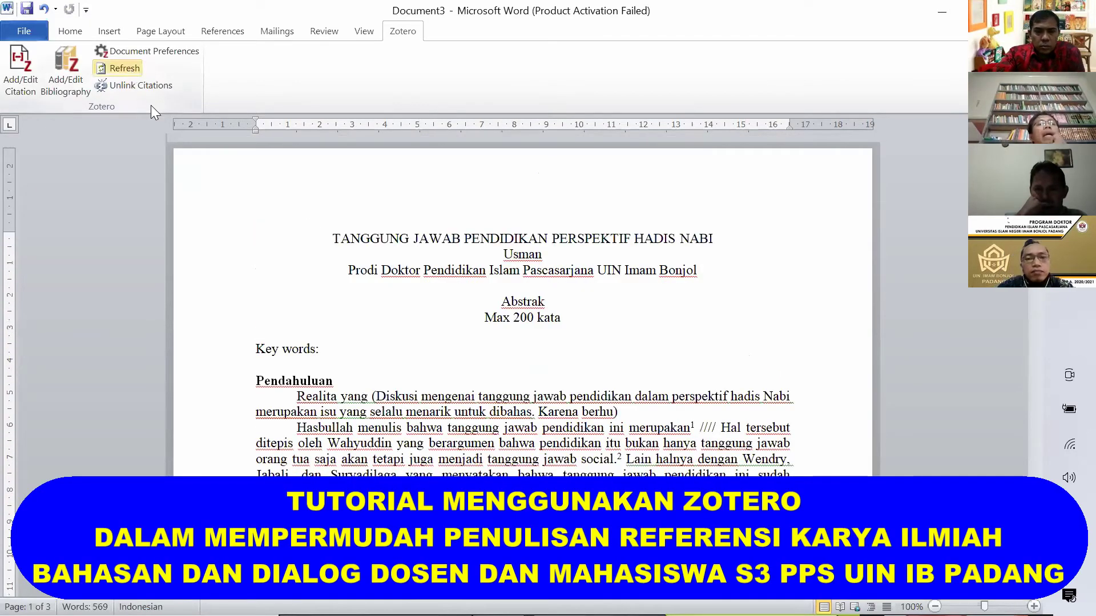
pyautogui.scroll(-12, 400, 354)
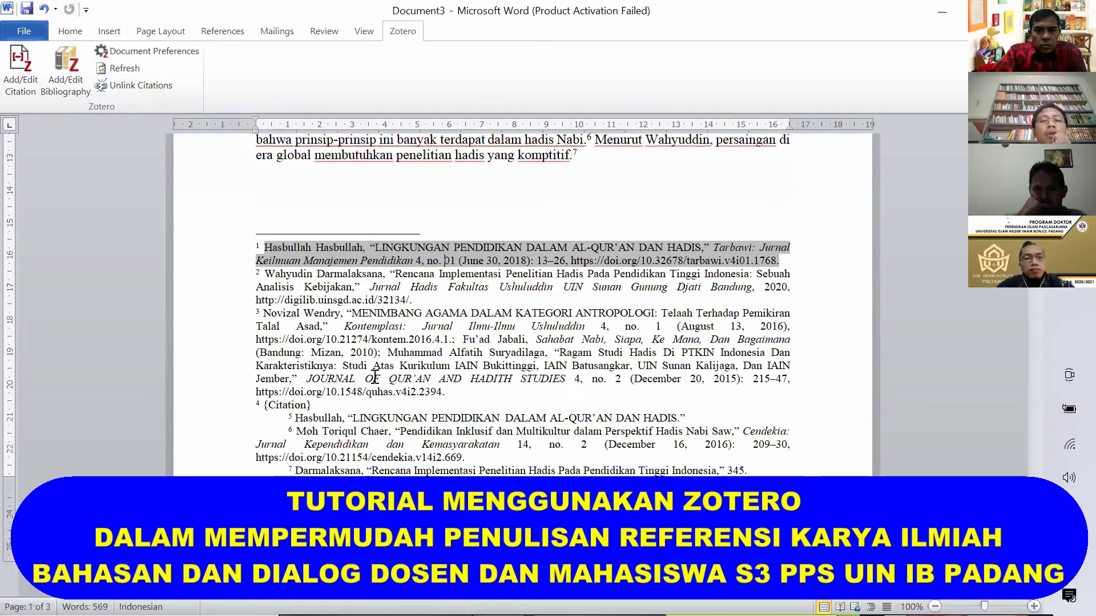
pyautogui.scroll(-15, 377, 376)
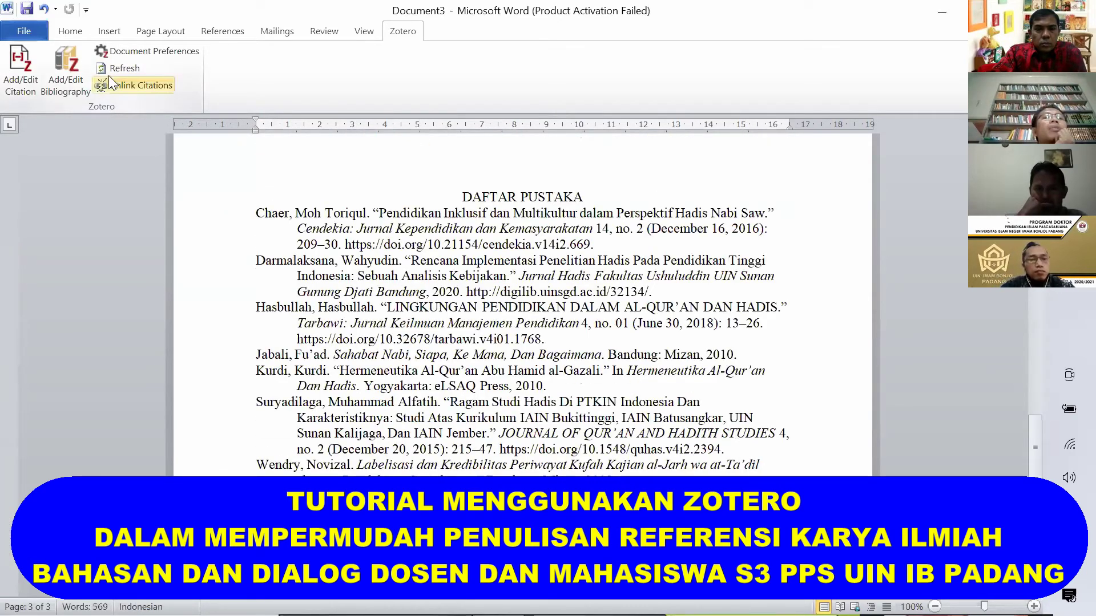
# Confirm the pending footnote 4 citation of the 2017 work "Koleksi Skripsi Sarjana IAIN Imam Bonjol Padang"
pyautogui.click(161, 50)
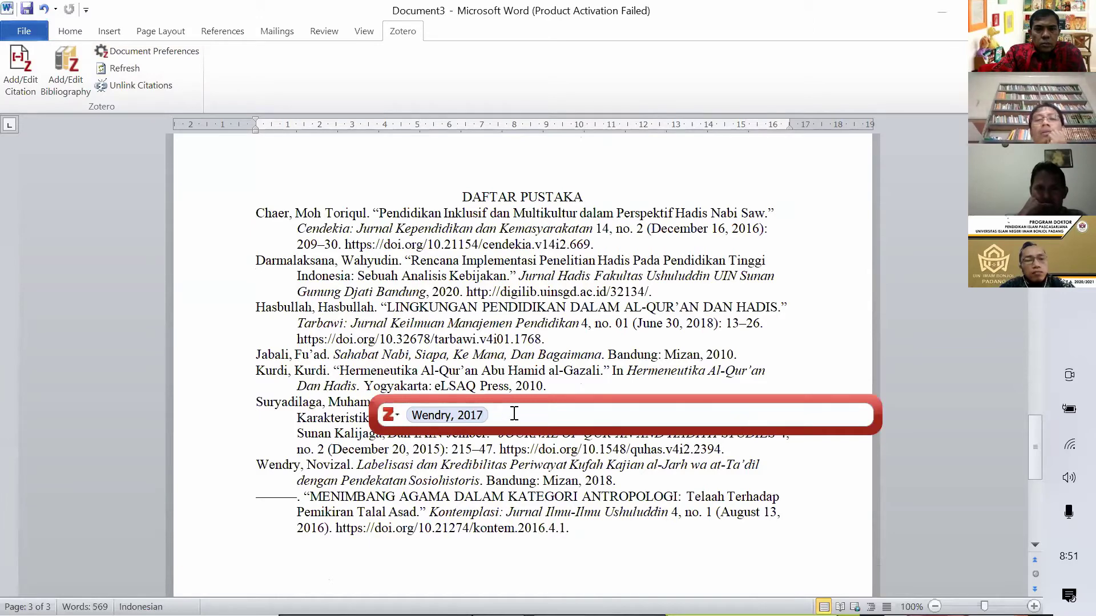
pyautogui.press('Return')
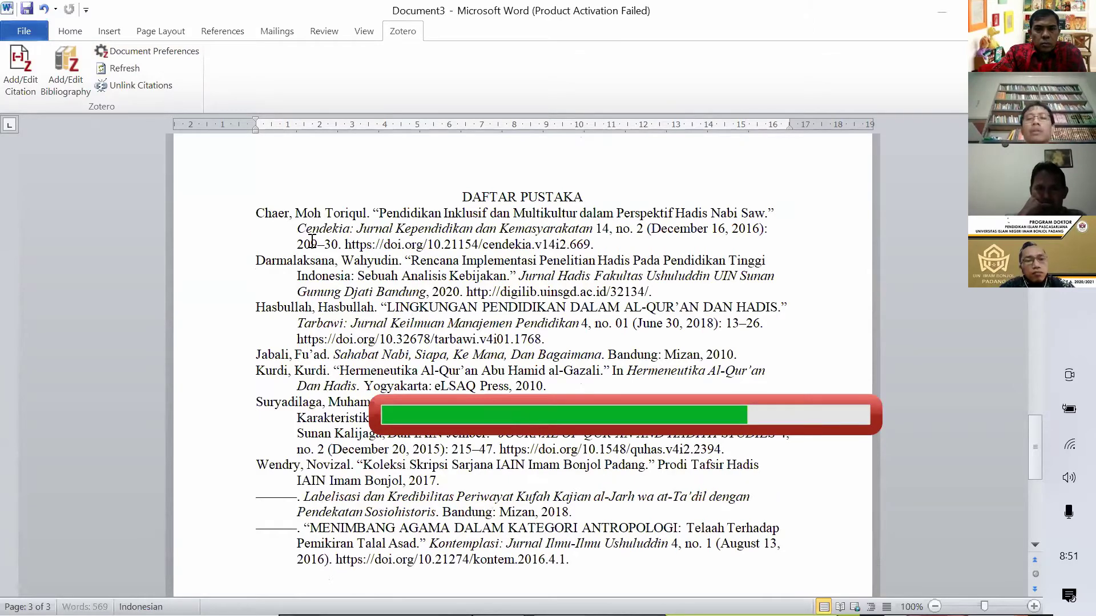
# Browse the available citation styles and apply American Psychological Association (APA) 7th edition to the document, dismissing the run-time error
pyautogui.click(132, 53)
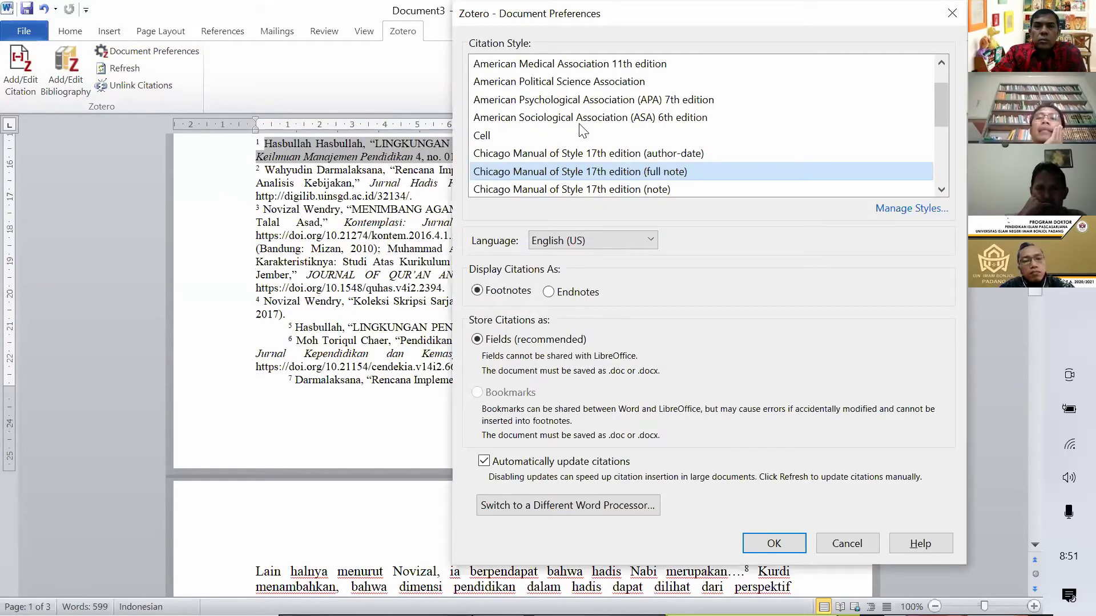
pyautogui.scroll(1, 582, 131)
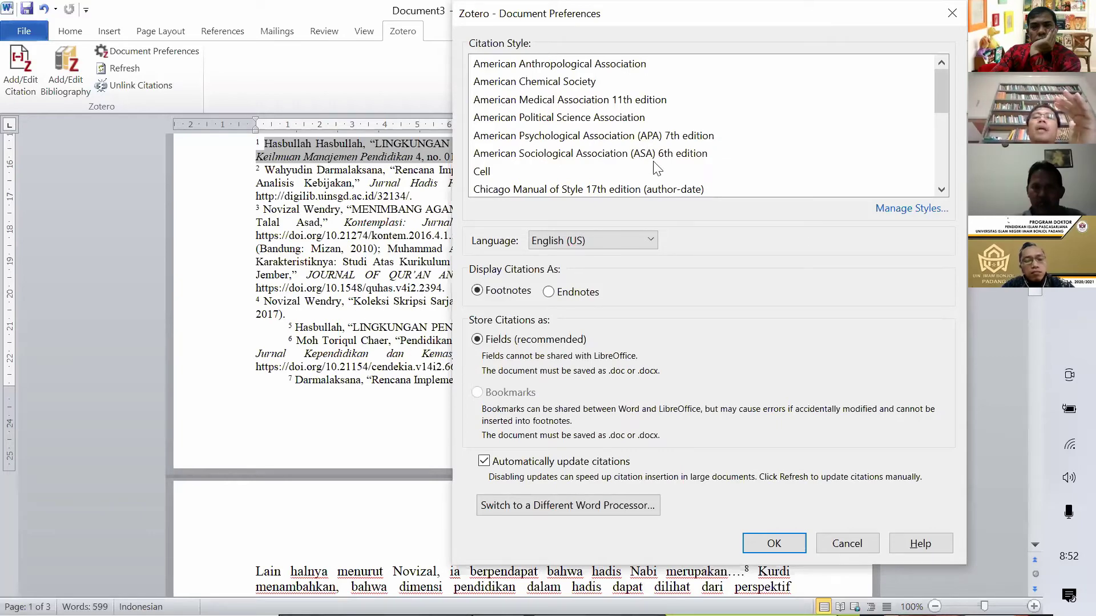
pyautogui.scroll(-2, 651, 165)
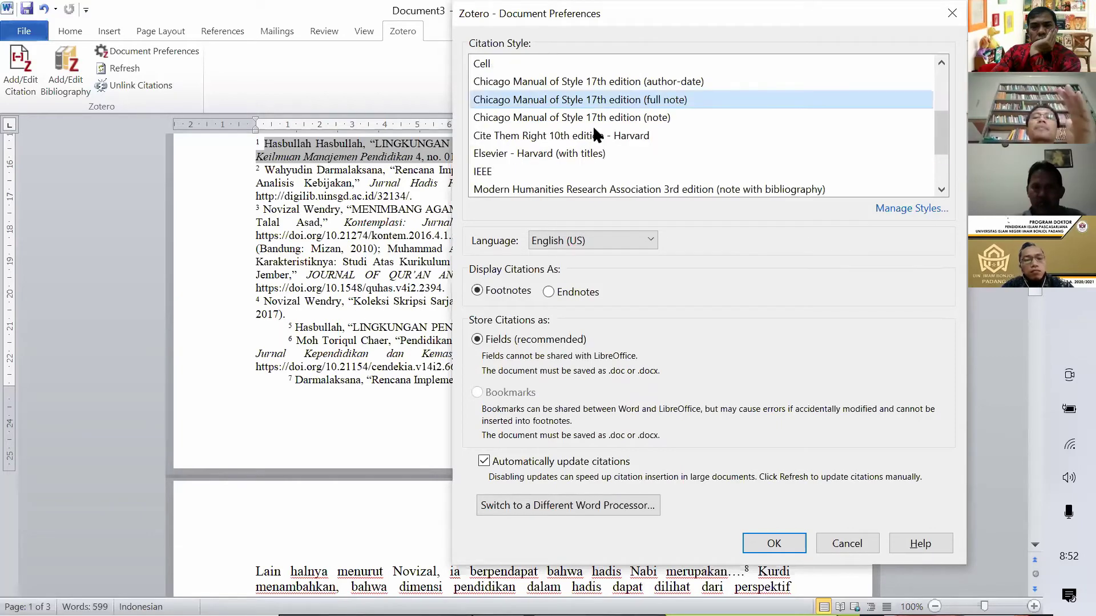
pyautogui.scroll(-2, 590, 118)
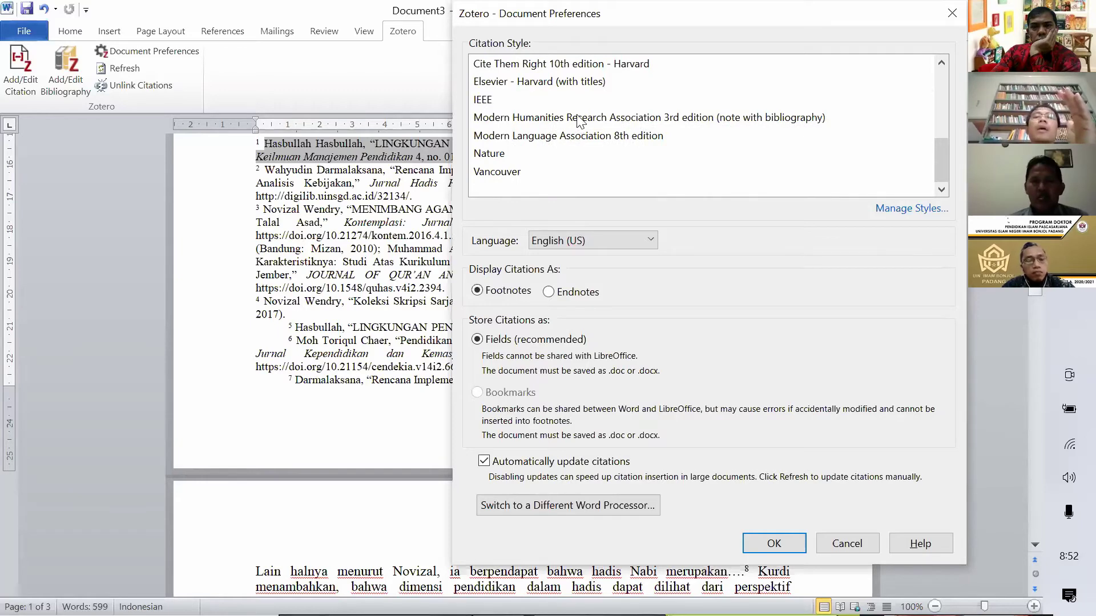
pyautogui.scroll(4, 558, 169)
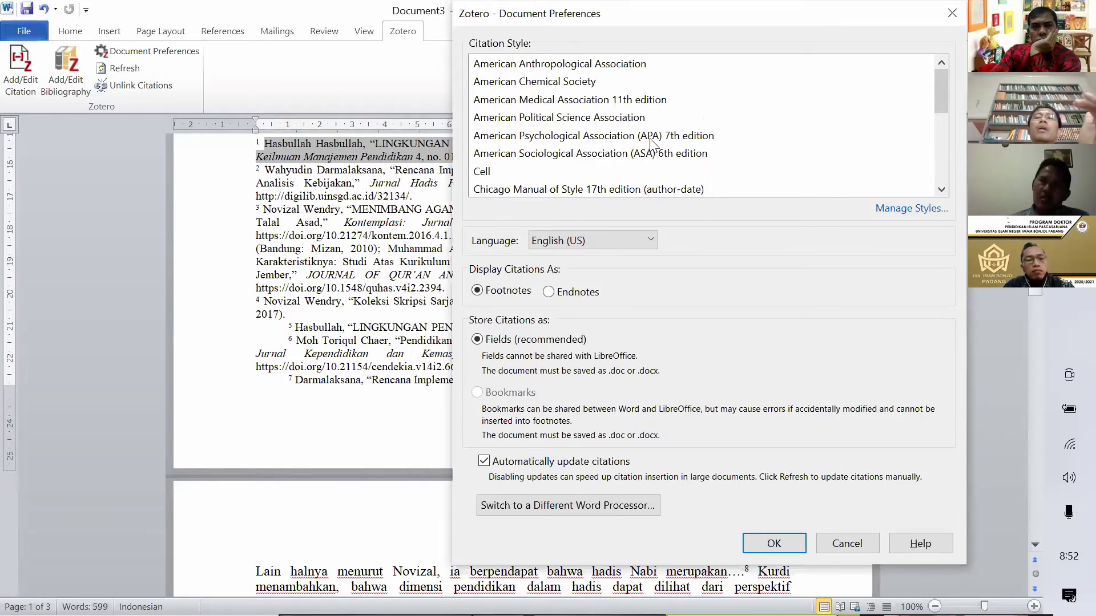
pyautogui.scroll(-1, 588, 145)
pyautogui.click(589, 147)
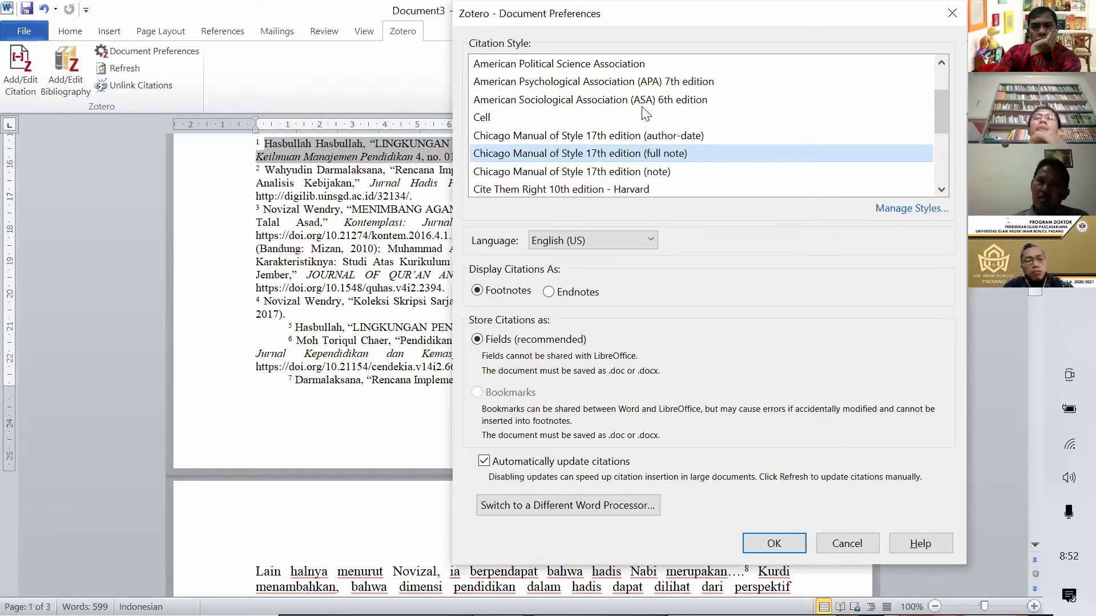
pyautogui.click(574, 86)
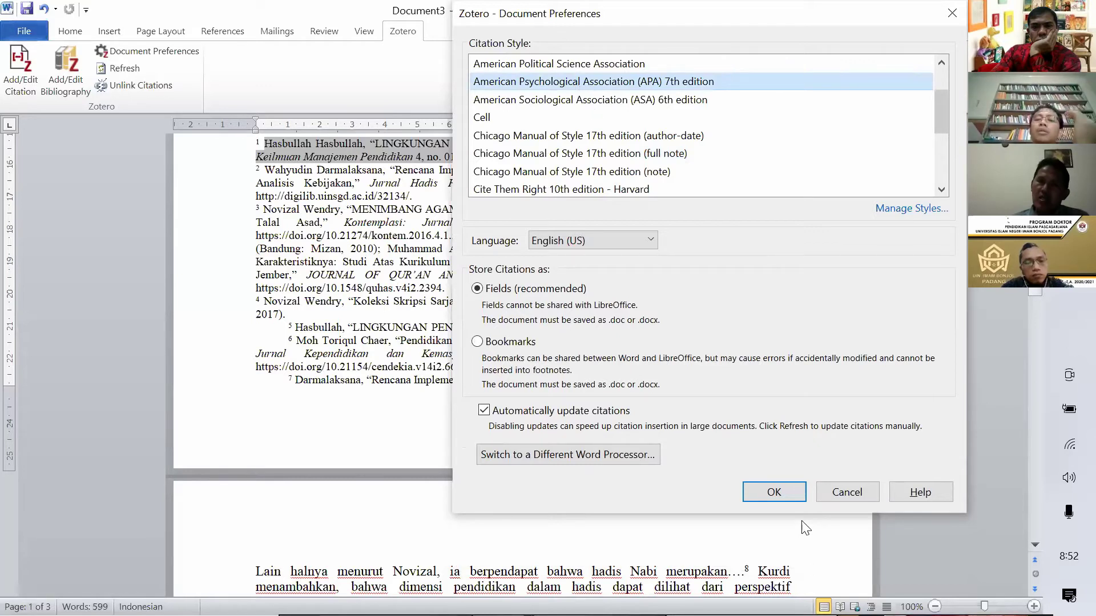
pyautogui.click(776, 498)
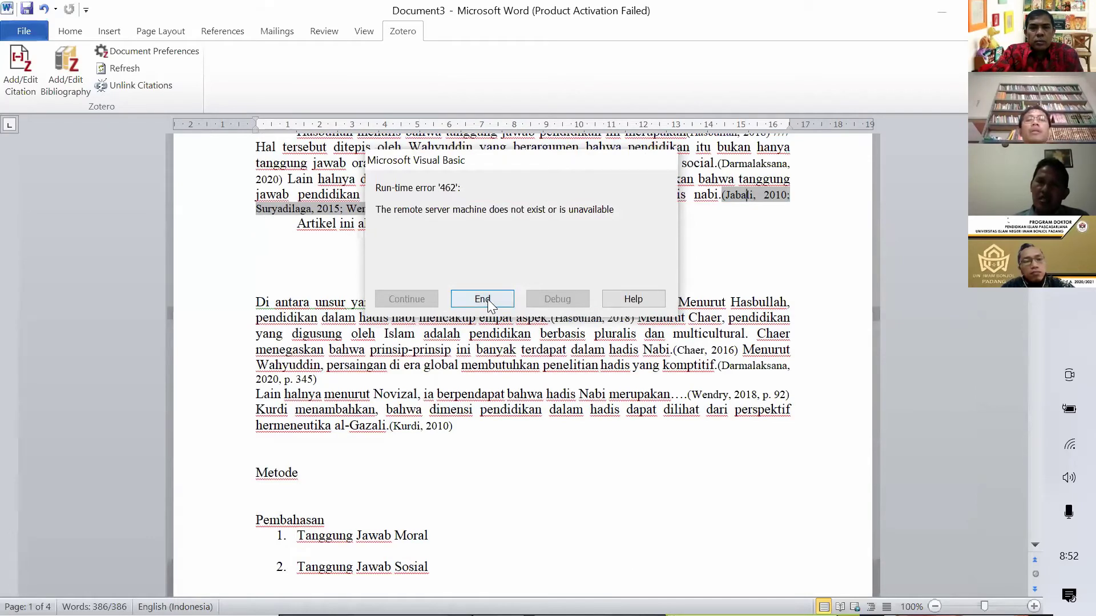
pyautogui.click(488, 302)
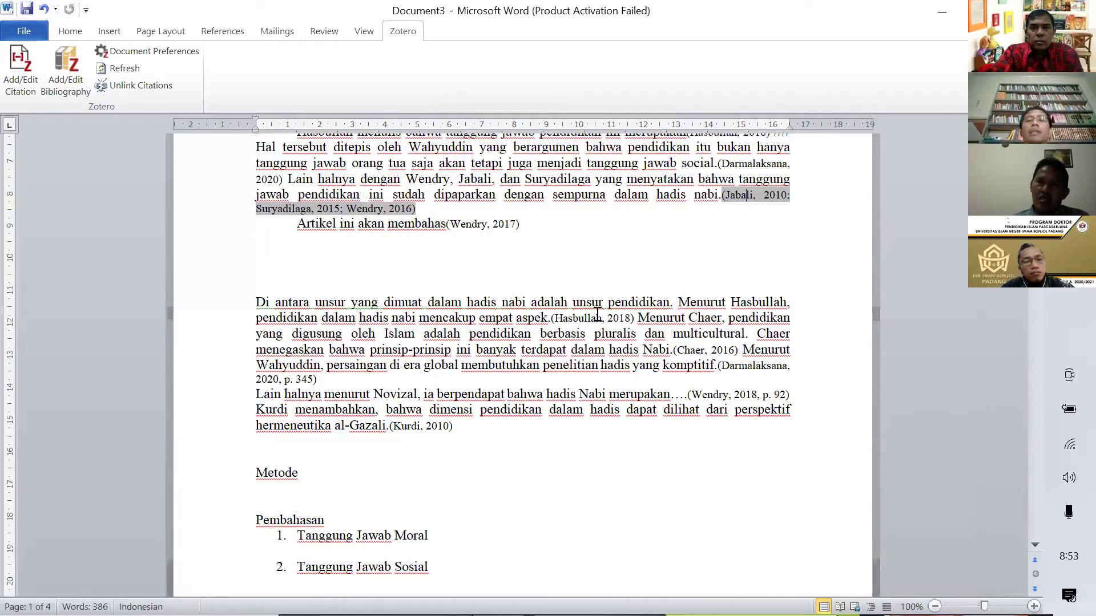
# Examine the author-date citations in the body paragraphs and the APA-formatted entries in the Daftar Pustaka
pyautogui.click(597, 316)
pyautogui.click(696, 350)
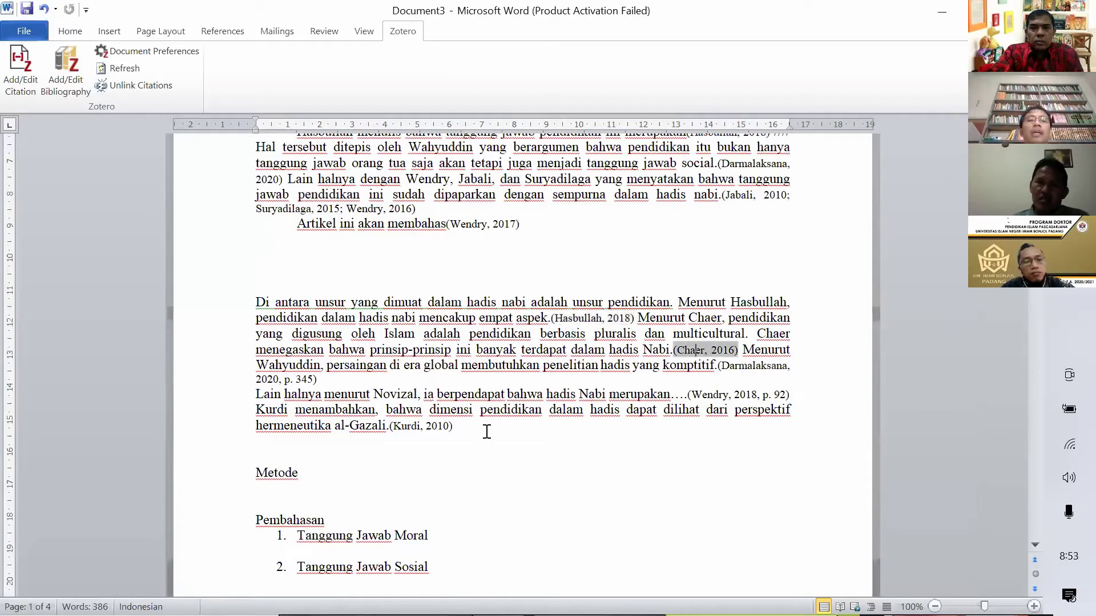
pyautogui.click(409, 427)
pyautogui.scroll(-8, 521, 405)
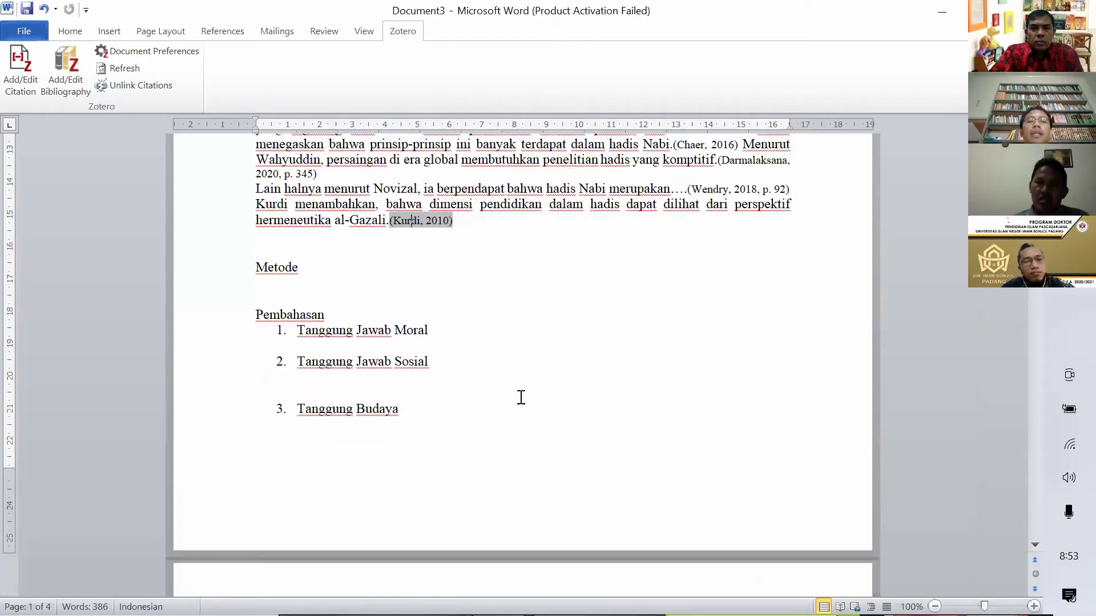
pyautogui.scroll(-5, 521, 402)
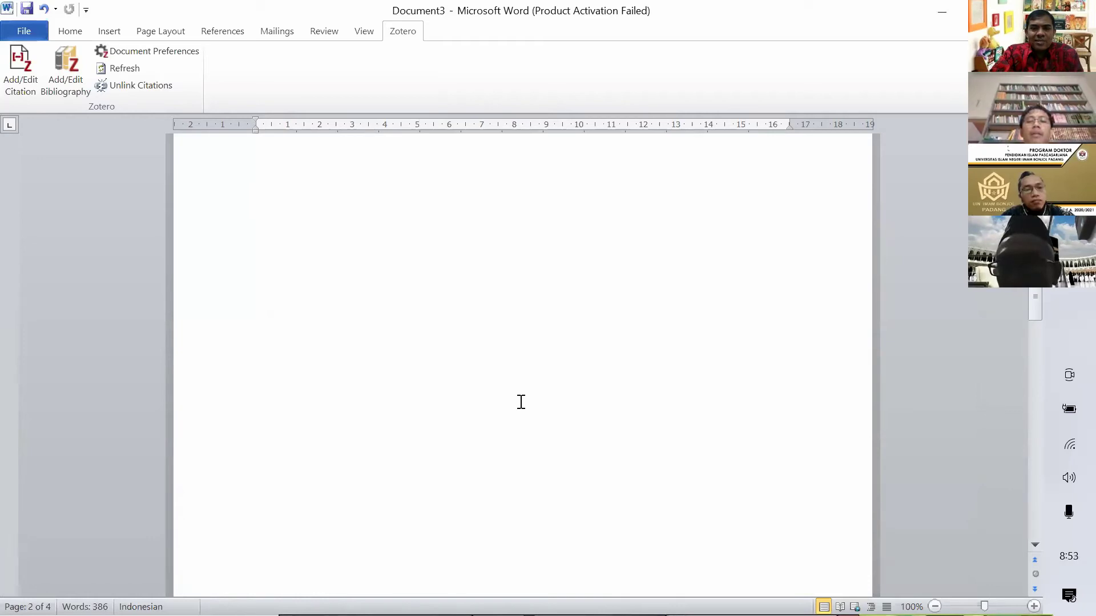
pyautogui.scroll(-5, 521, 403)
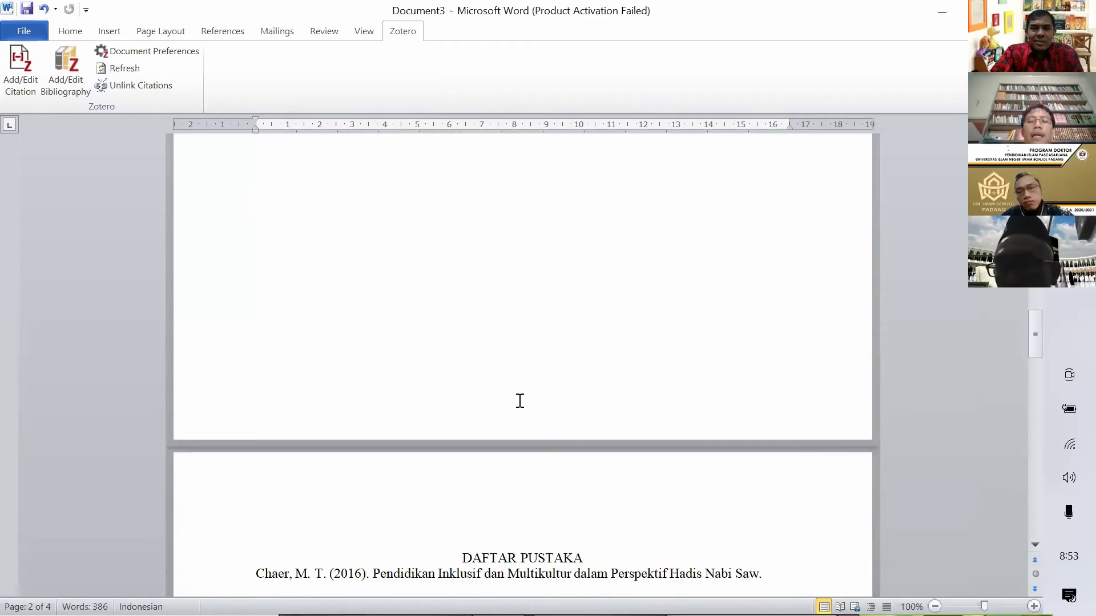
pyautogui.scroll(-5, 517, 397)
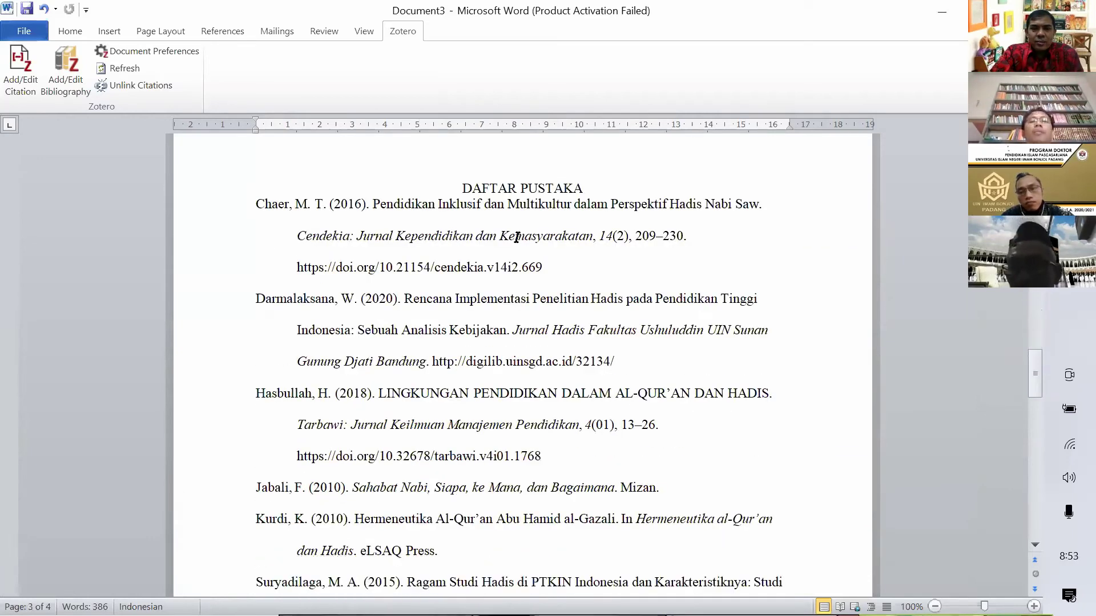
pyautogui.scroll(-2, 456, 388)
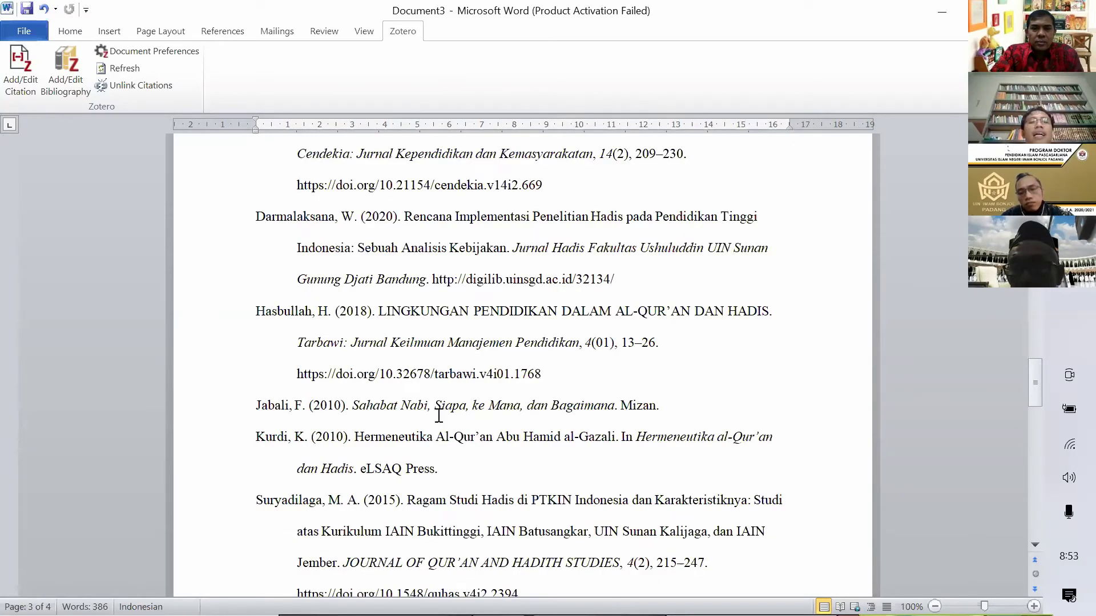
pyautogui.scroll(-3, 411, 394)
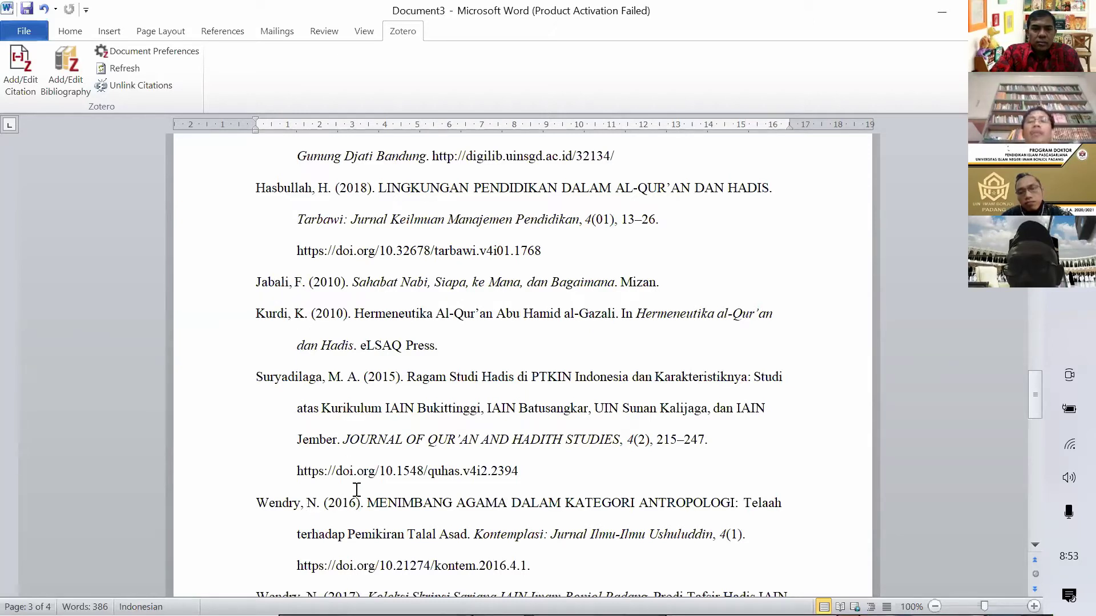
pyautogui.scroll(-4, 367, 486)
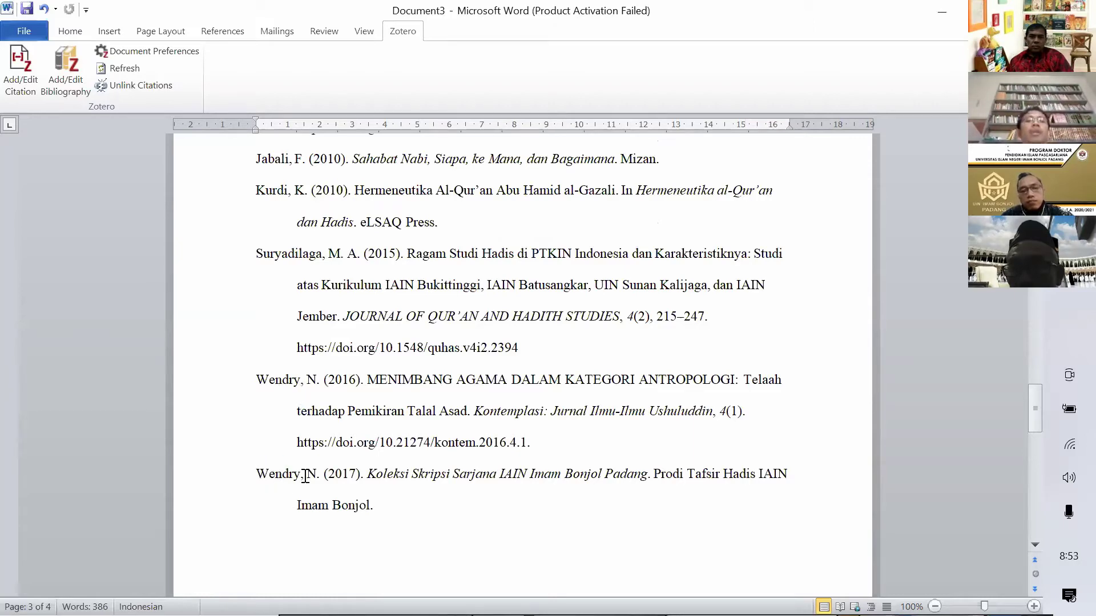
pyautogui.scroll(-2, 314, 482)
pyautogui.scroll(4, 318, 482)
pyautogui.scroll(4, 319, 482)
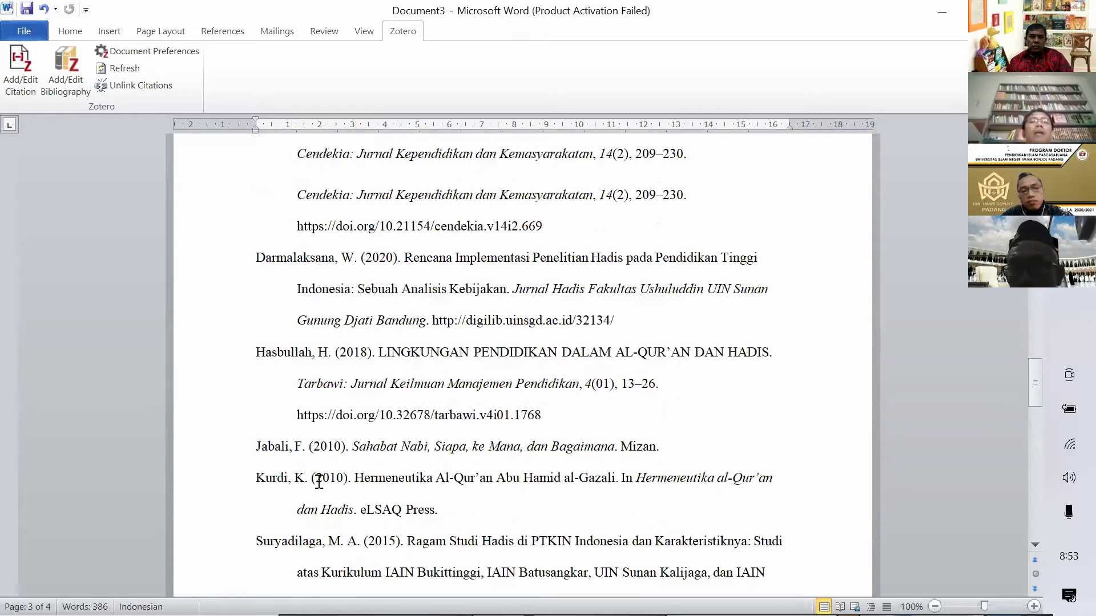
pyautogui.scroll(3, 319, 482)
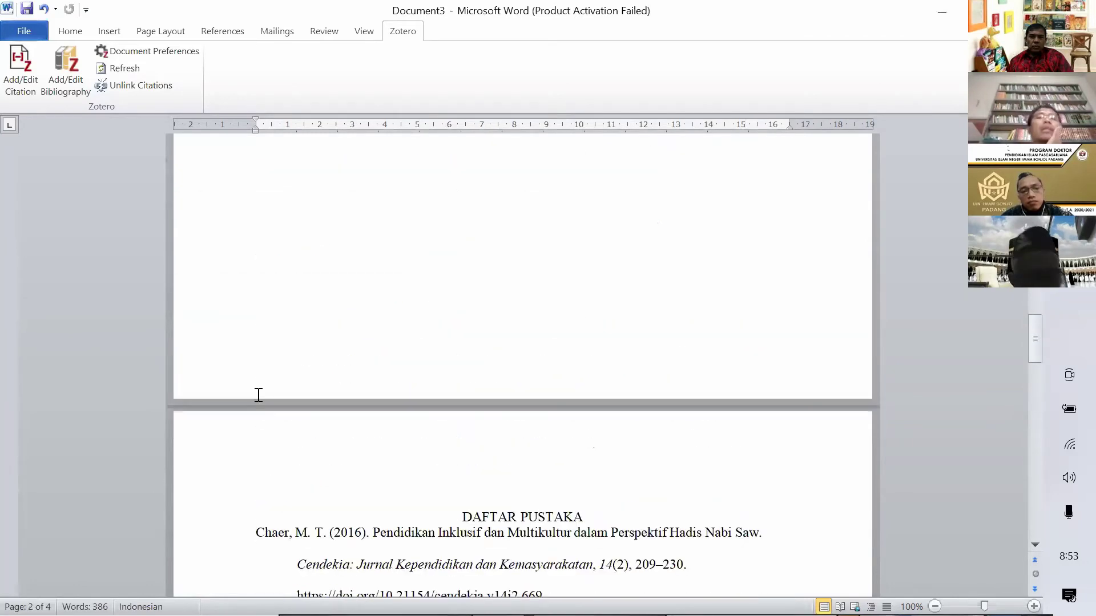
pyautogui.scroll(2, 440, 500)
pyautogui.scroll(2, 436, 497)
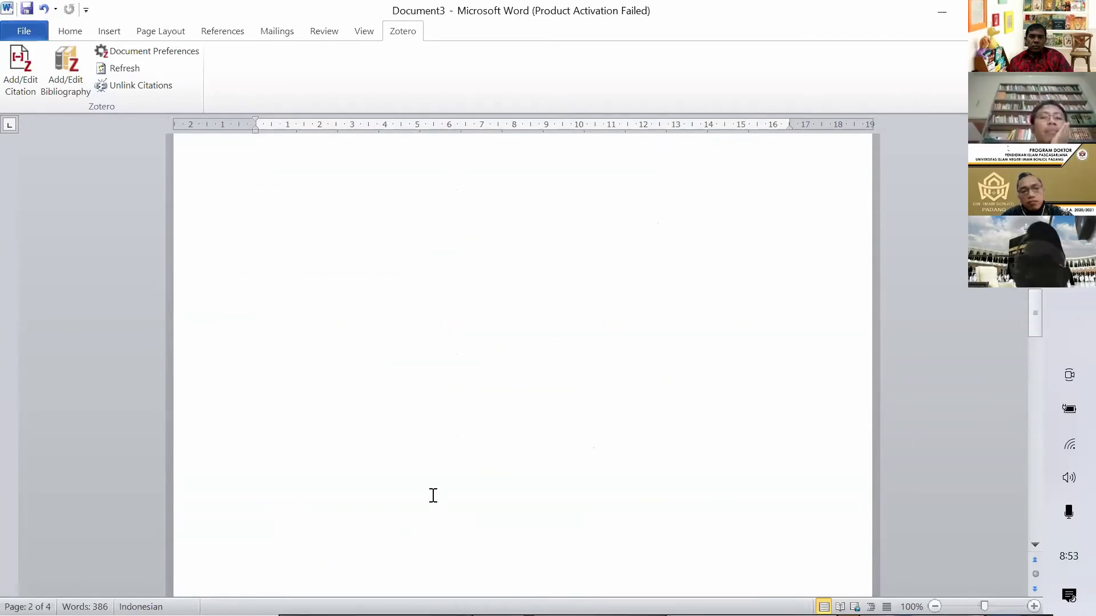
pyautogui.scroll(6, 433, 495)
pyautogui.scroll(6, 433, 496)
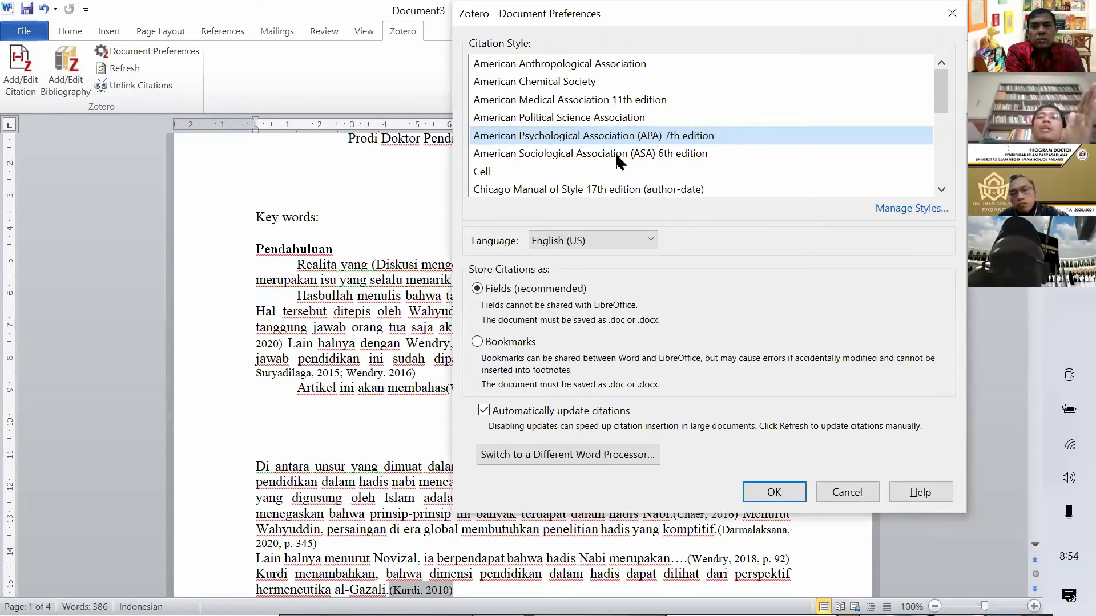
# Apply the Chicago Manual of Style 17th edition (full note) citation style to the document and check the footnotes on page 1
pyautogui.click(617, 156)
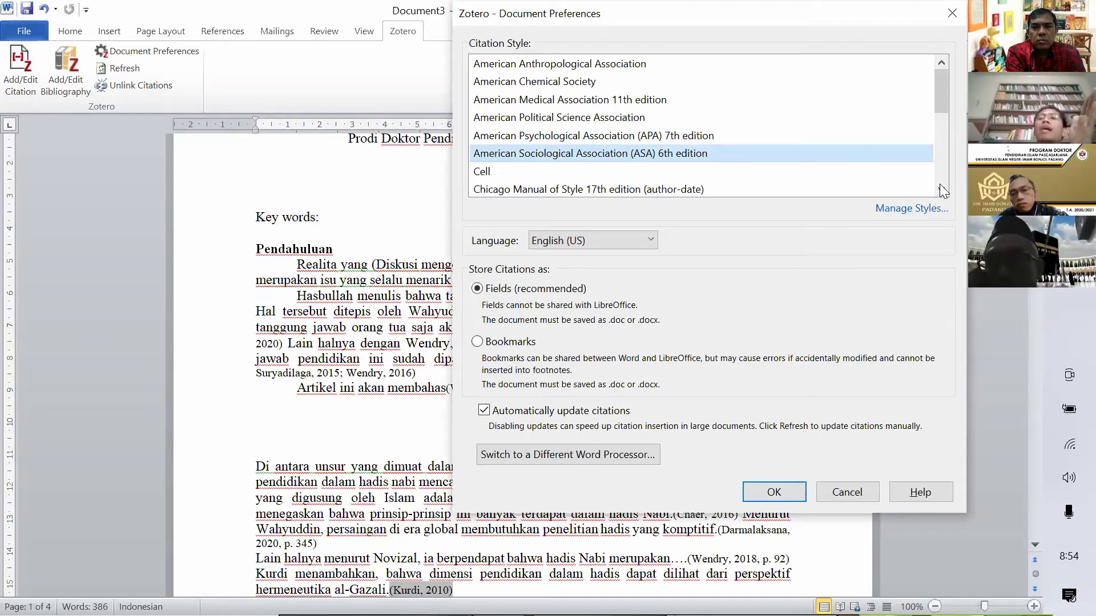
pyautogui.scroll(-2, 943, 191)
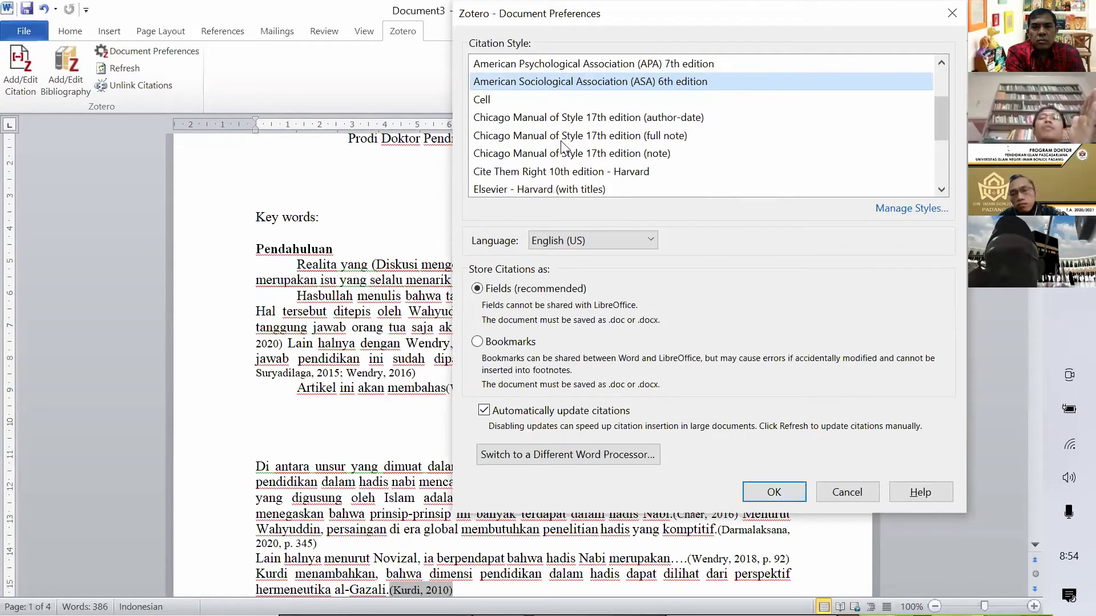
pyautogui.click(565, 139)
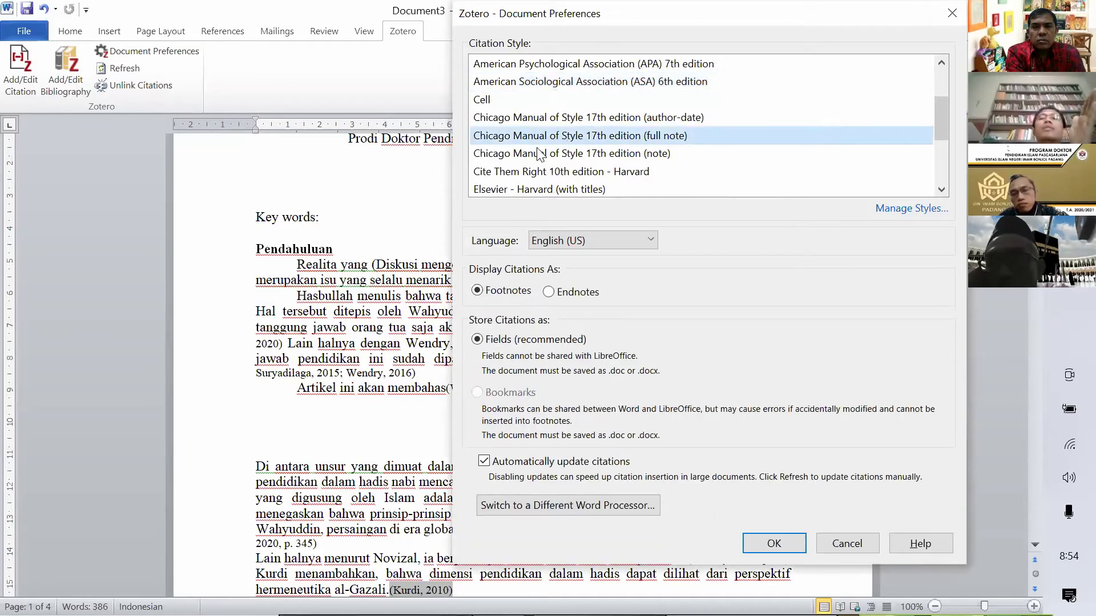
pyautogui.click(776, 547)
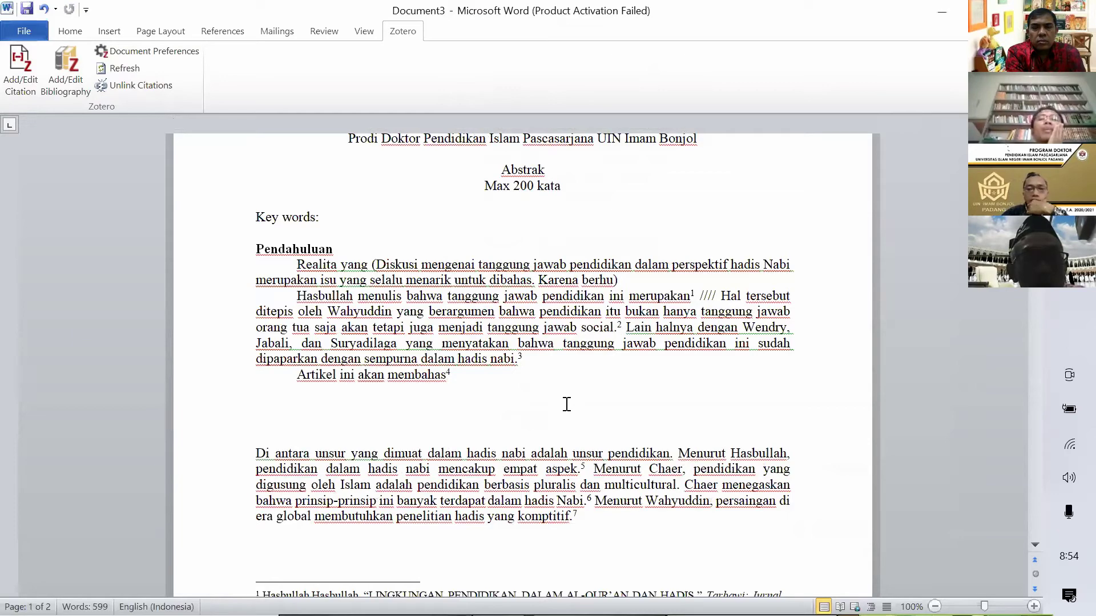
pyautogui.scroll(-3, 568, 406)
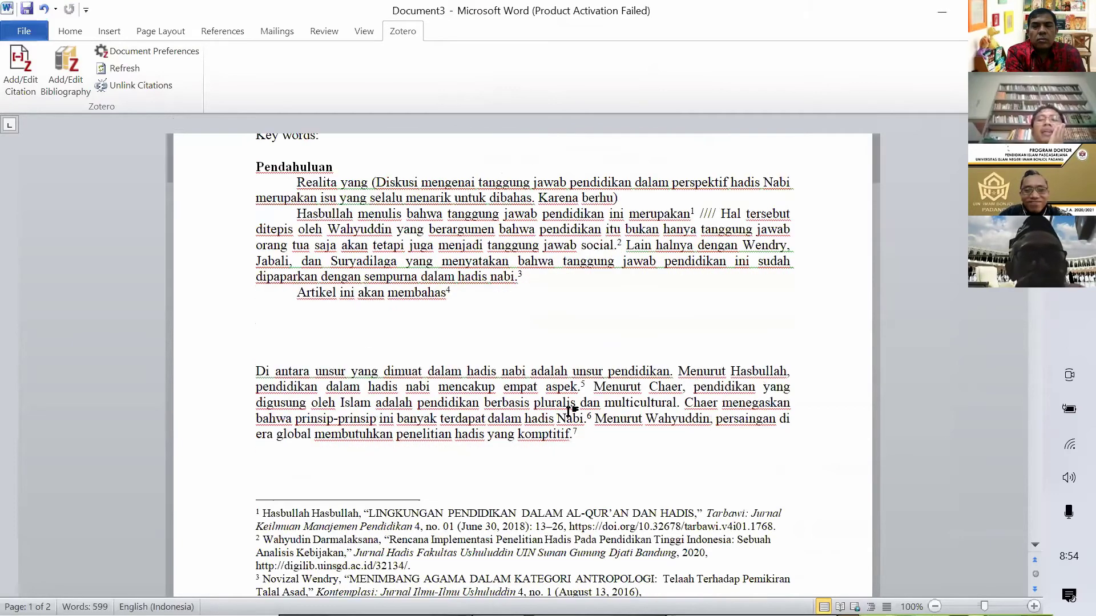
pyautogui.scroll(-3, 569, 410)
pyautogui.scroll(-2, 570, 411)
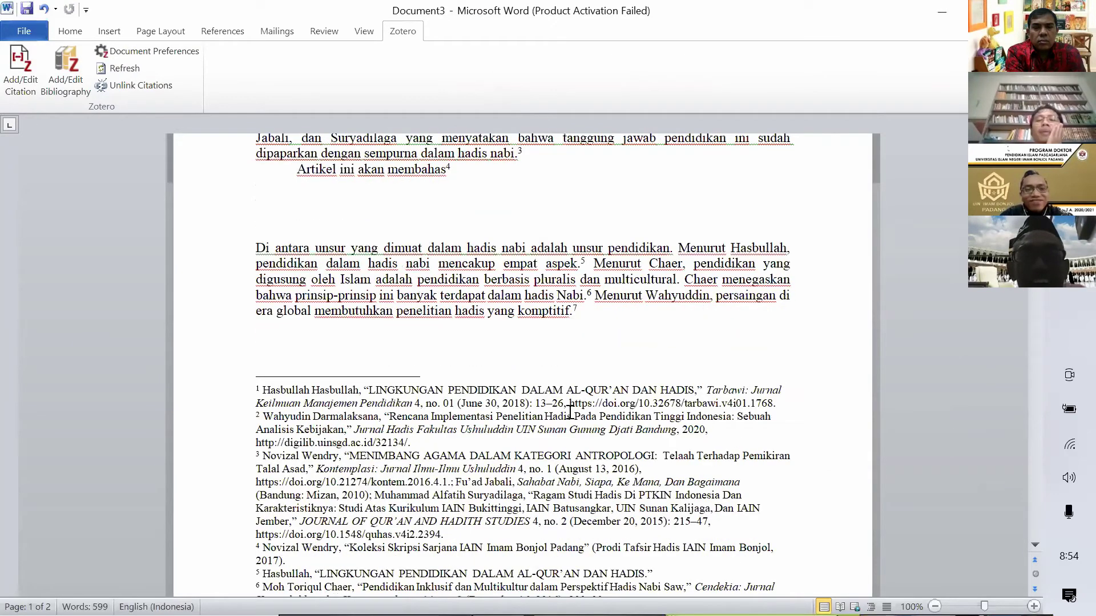
# Select all the footnotes on page 1 and justify their text
pyautogui.scroll(-6, 570, 409)
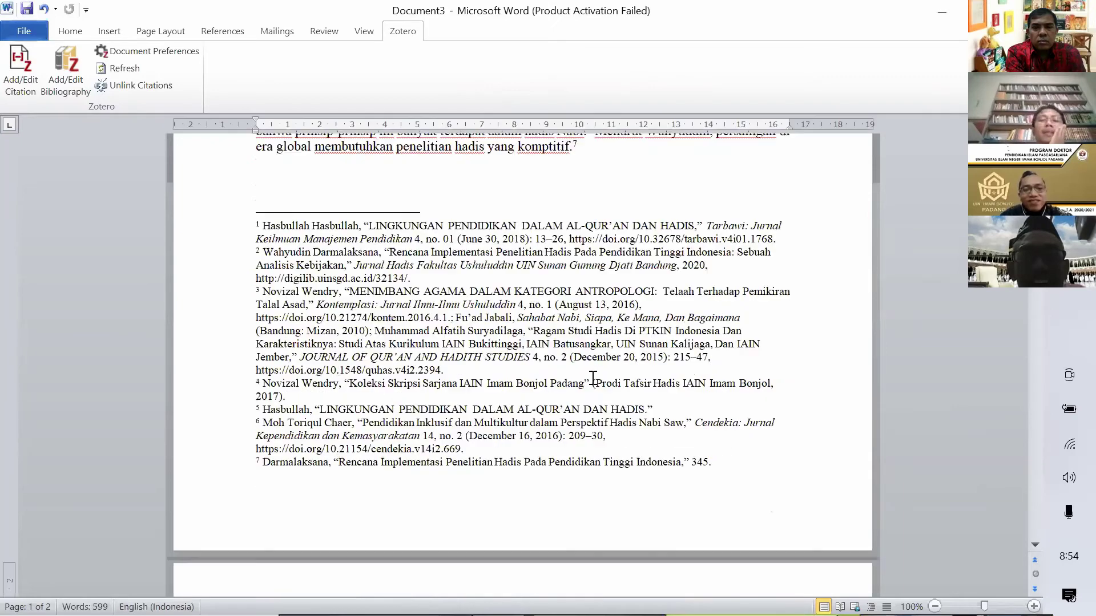
pyautogui.tripleClick(493, 327)
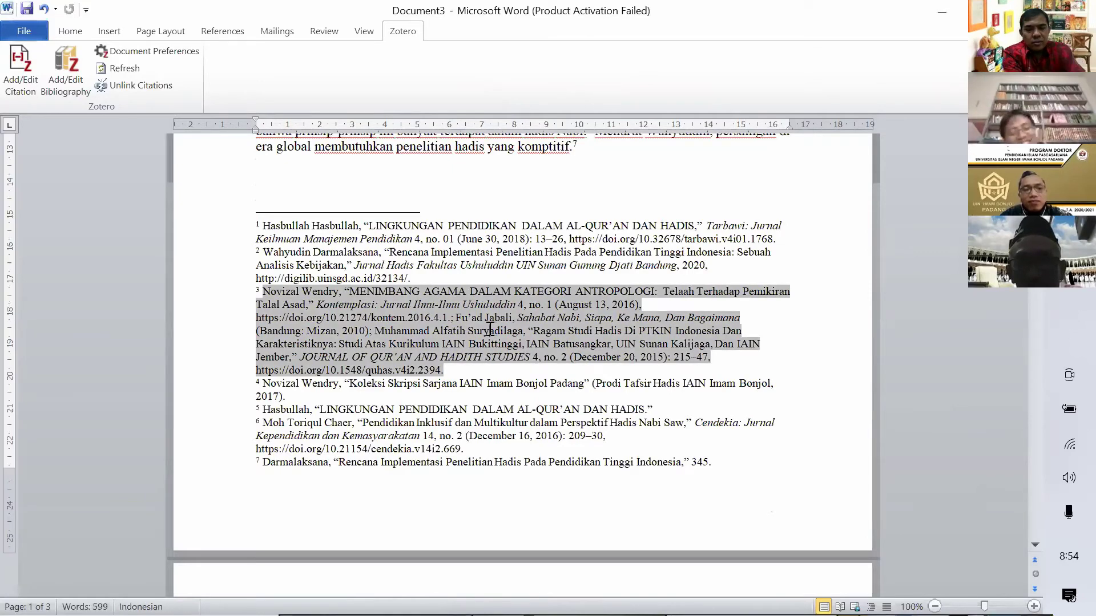
pyautogui.hotkey('ctrl', 'z')
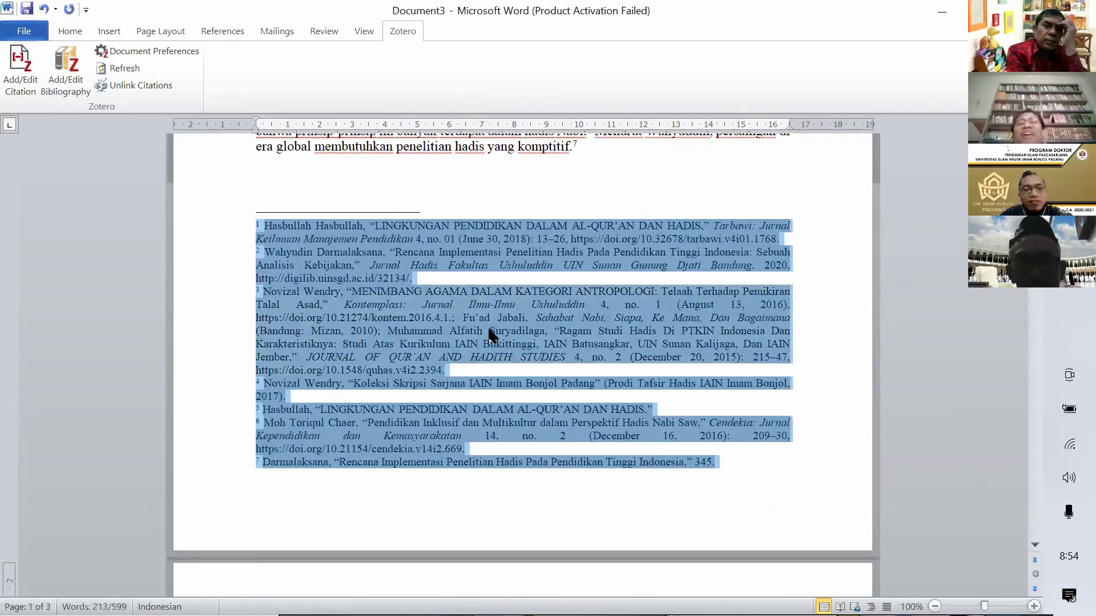
pyautogui.click(477, 542)
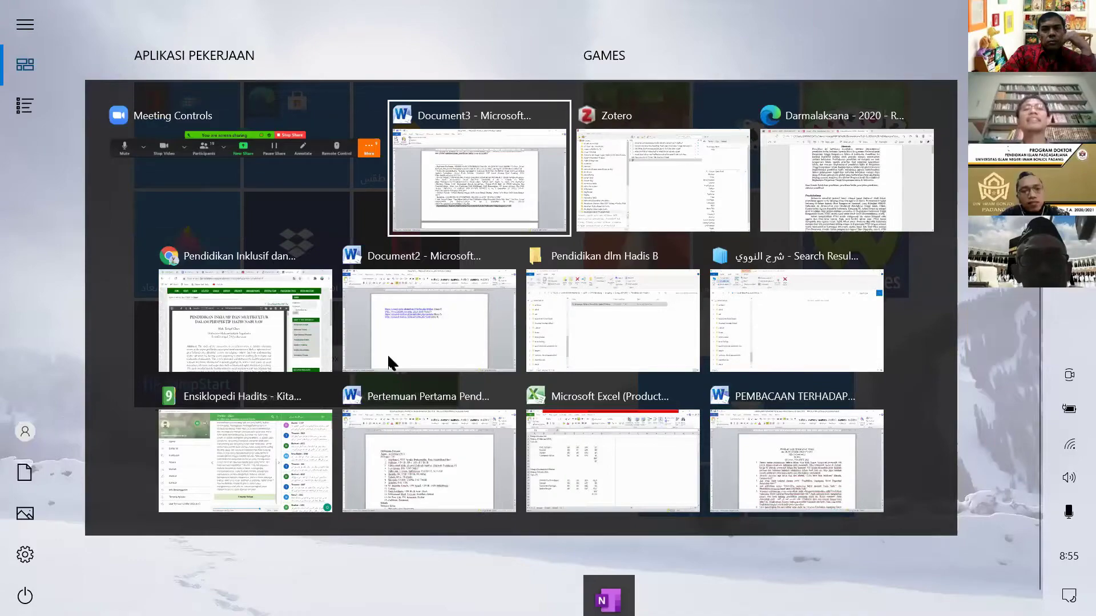
pyautogui.click(412, 339)
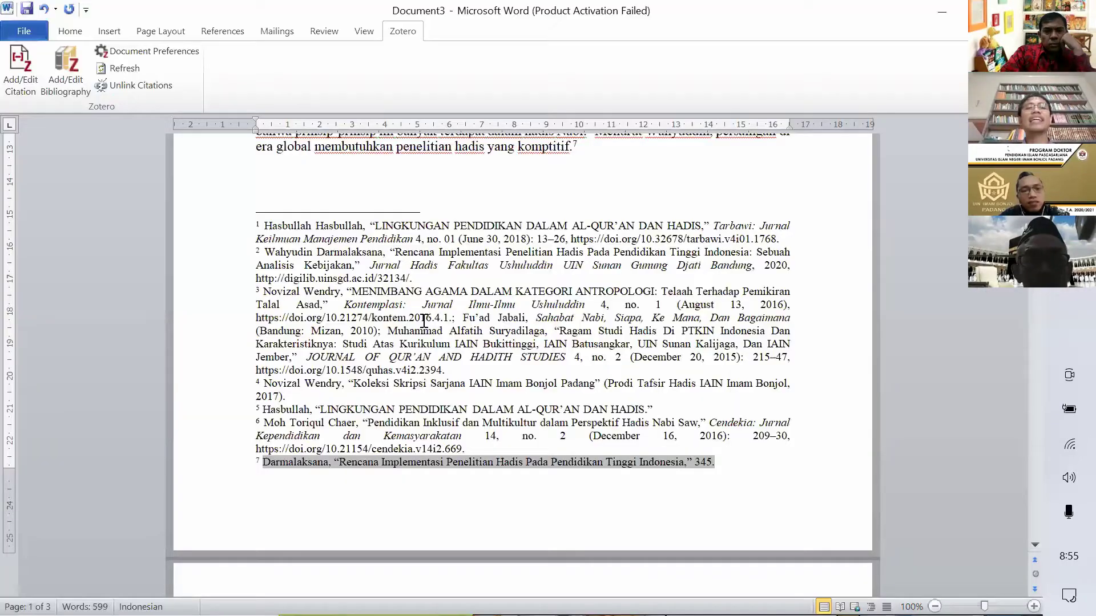
# Append the word "Menurut", the cited author's surname and an ellipsis after the footnote 7 mark in the body paragraph
pyautogui.scroll(7, 468, 312)
pyautogui.scroll(1, 468, 313)
pyautogui.scroll(-3, 572, 367)
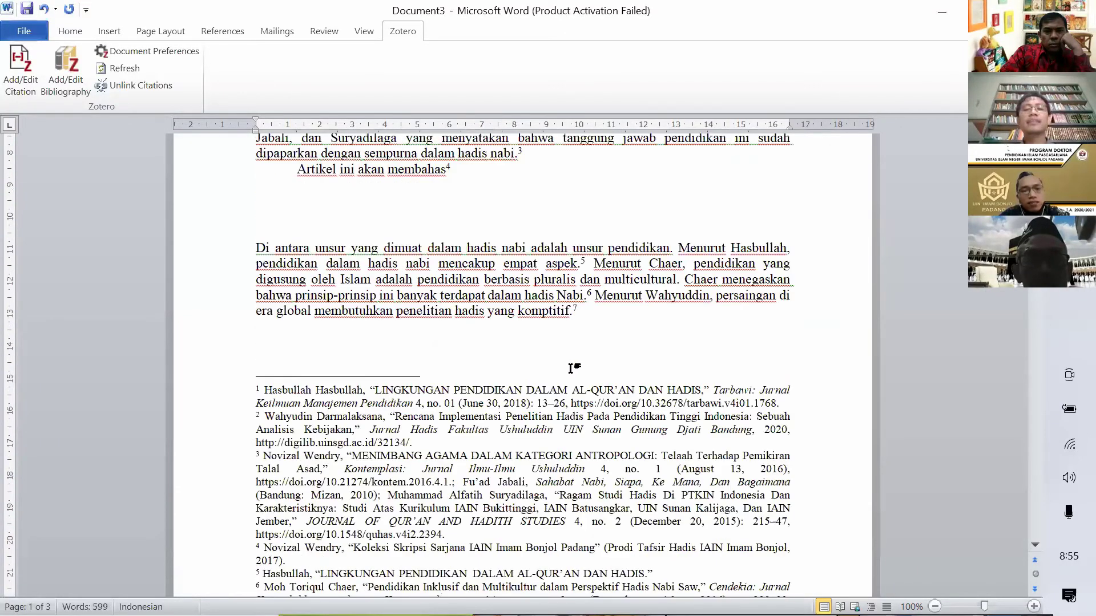
pyautogui.scroll(-3, 546, 381)
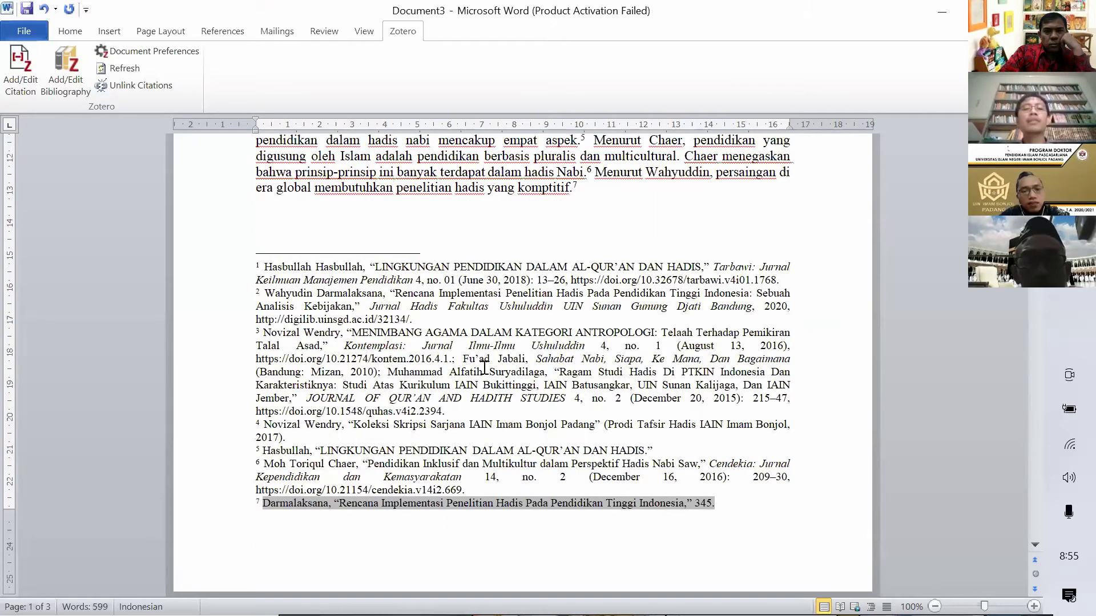
pyautogui.scroll(3, 402, 248)
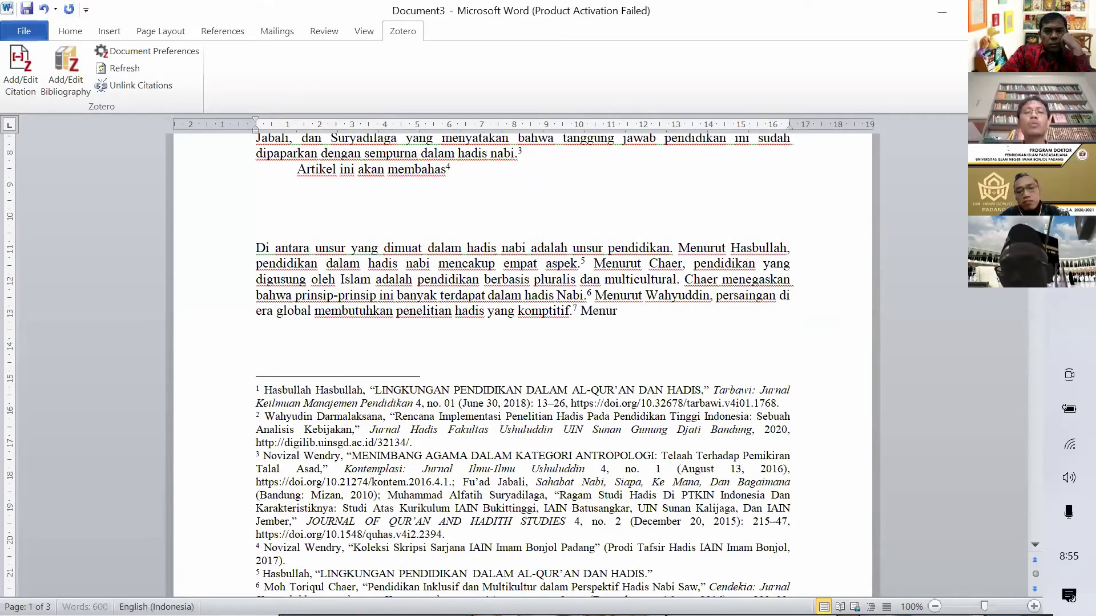
pyautogui.write('bali.....')
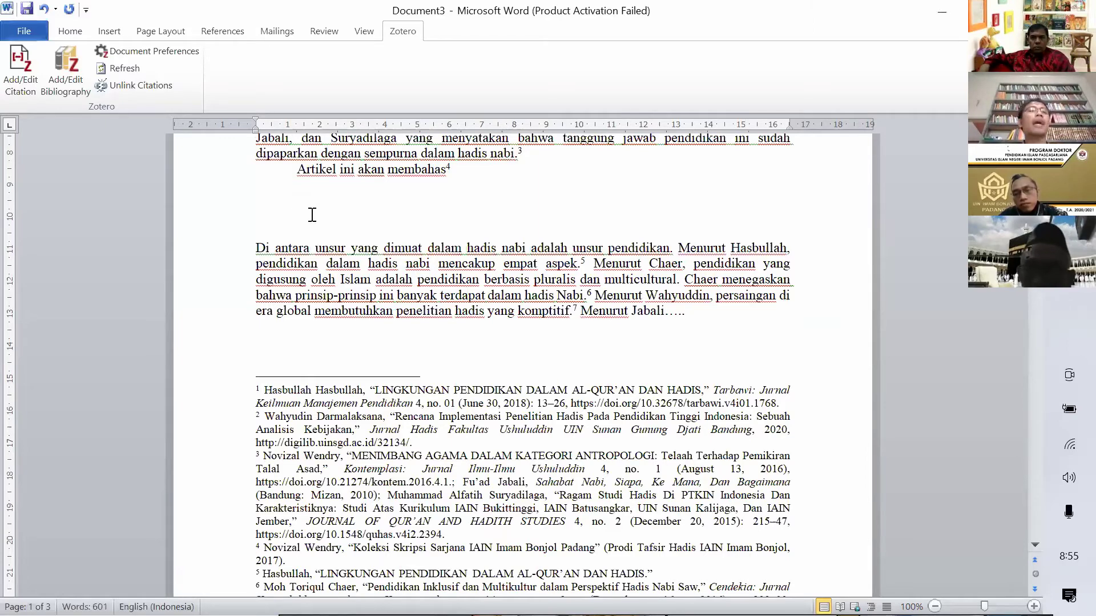
# Insert a footnote citation of "Sahabat Nabi, Siapa, ke Mana, dan Bagaimana" (2010) after the new ellipsis
pyautogui.click(25, 78)
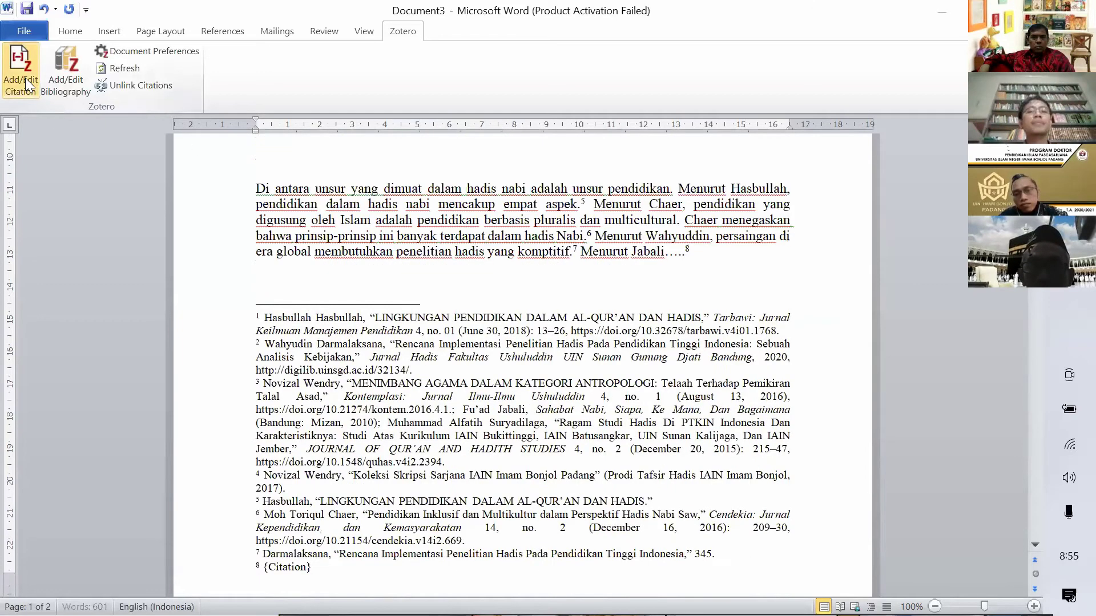
pyautogui.write('jabali')
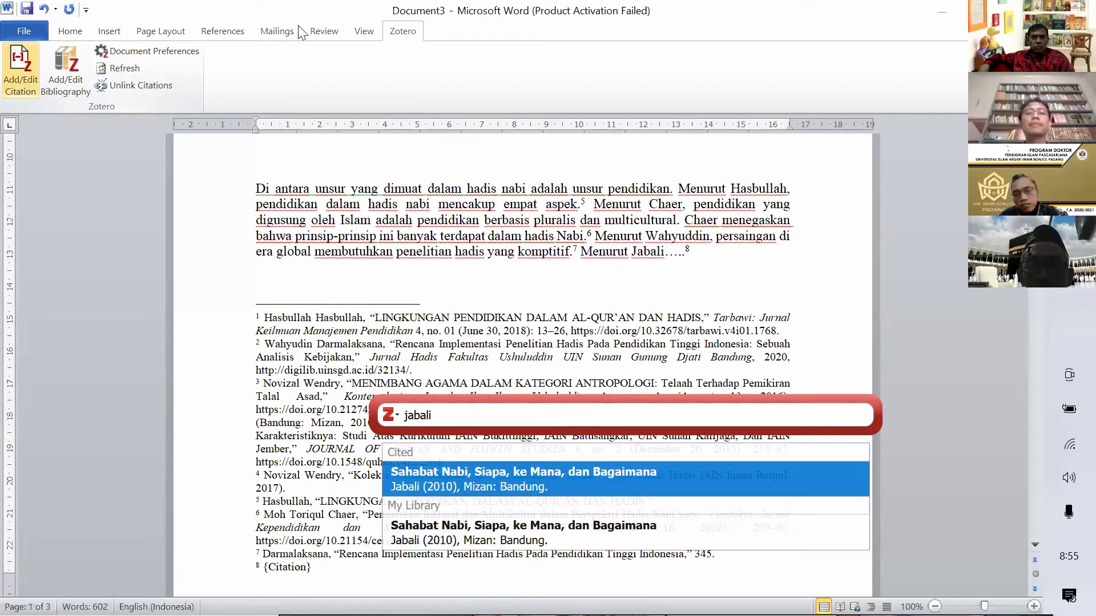
pyautogui.press('Return')
pyautogui.press('Return')
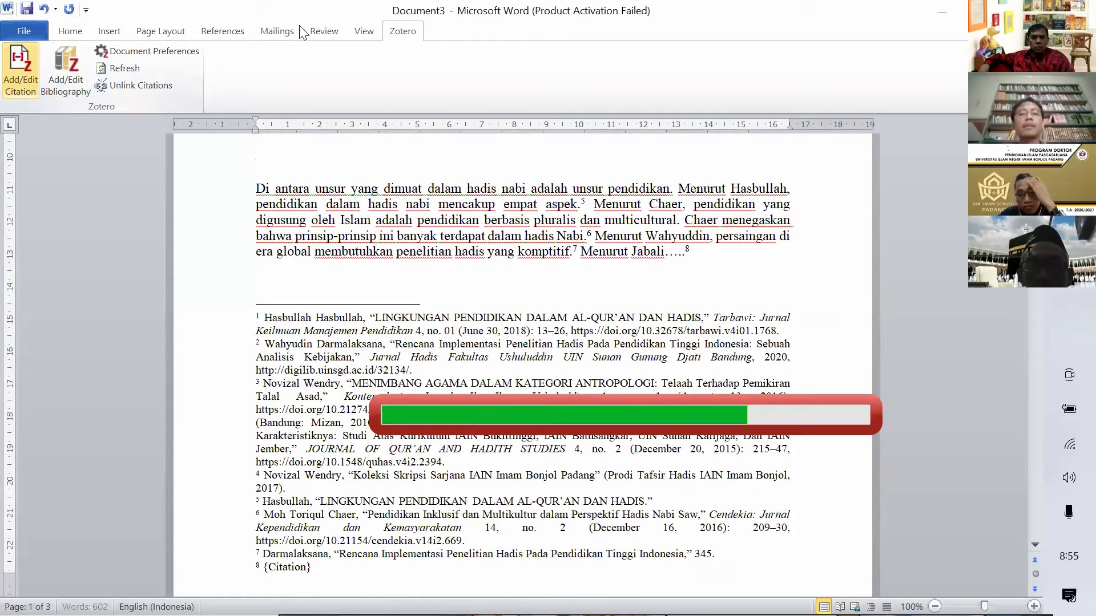
pyautogui.scroll(-2, 461, 423)
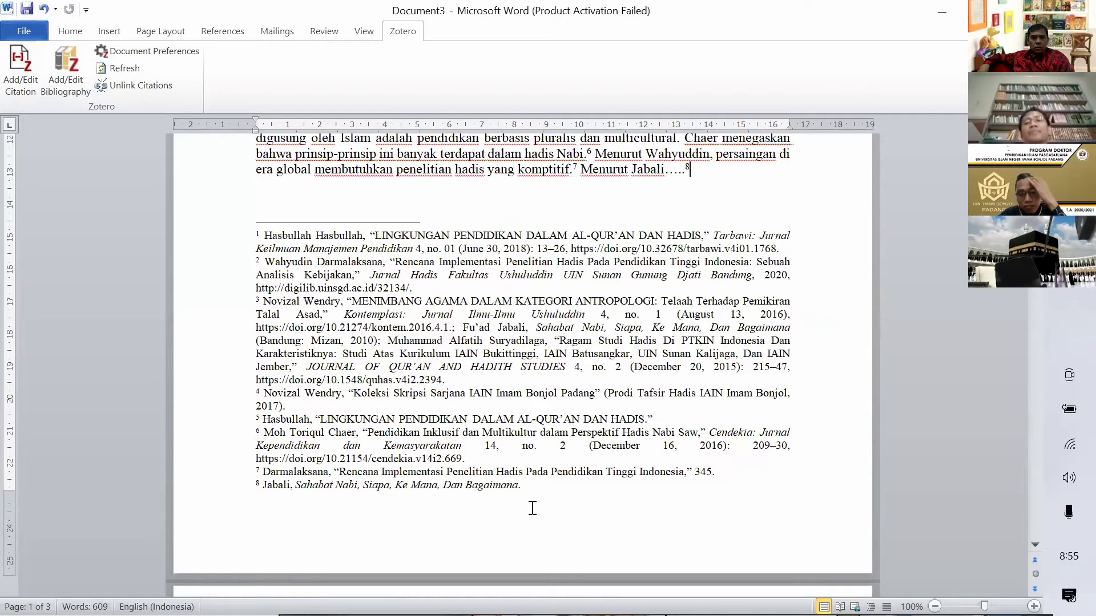
# Add page number 23 manually, preceded by a comma, at the end of the footnote 8 text
pyautogui.tripleClick(486, 490)
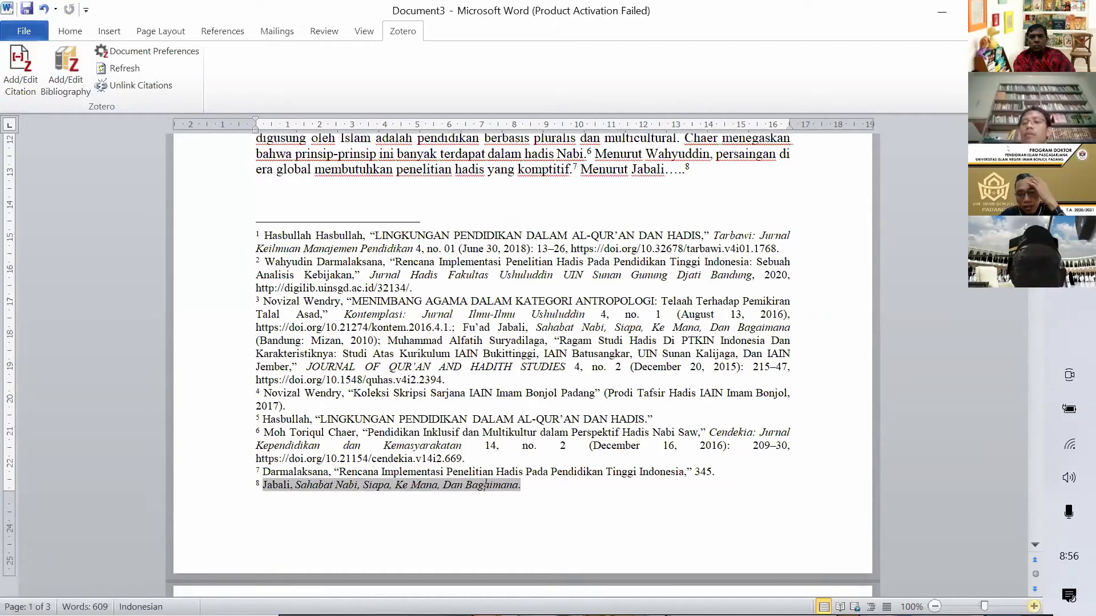
pyautogui.scroll(-5, 486, 485)
pyautogui.keyDown('ctrl'); pyautogui.scroll(1, 485, 485); pyautogui.keyUp('ctrl')
pyautogui.scroll(2, 696, 440)
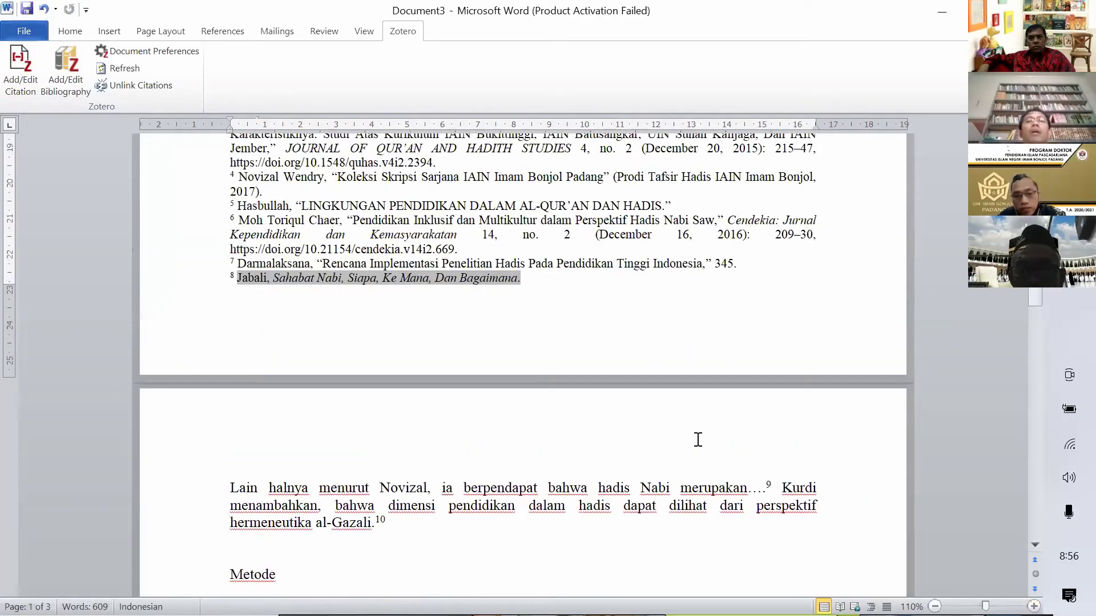
pyautogui.scroll(3, 697, 440)
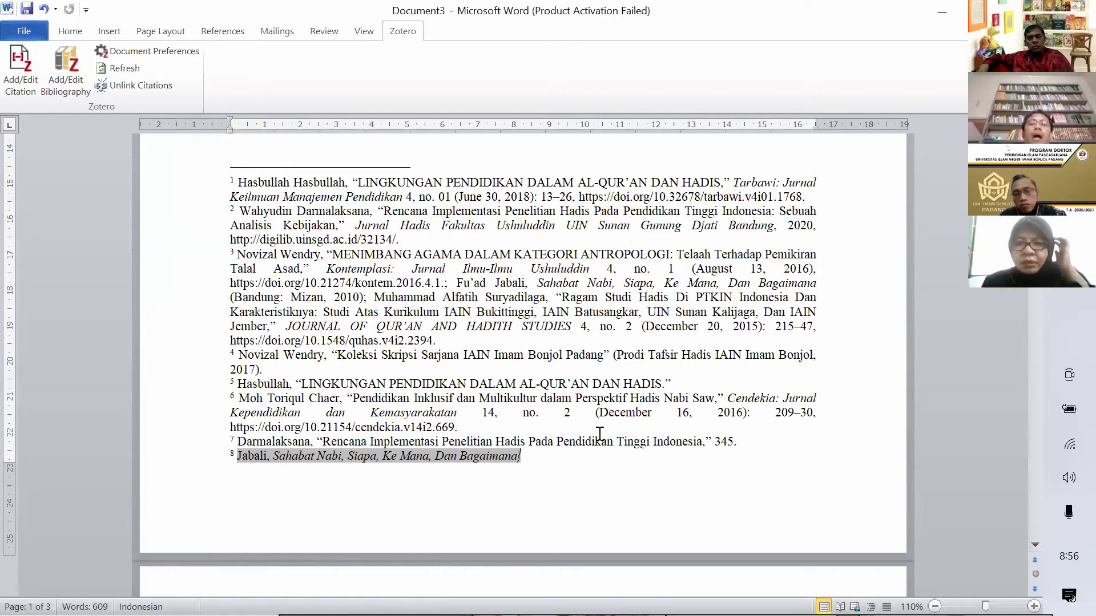
pyautogui.write(', ')
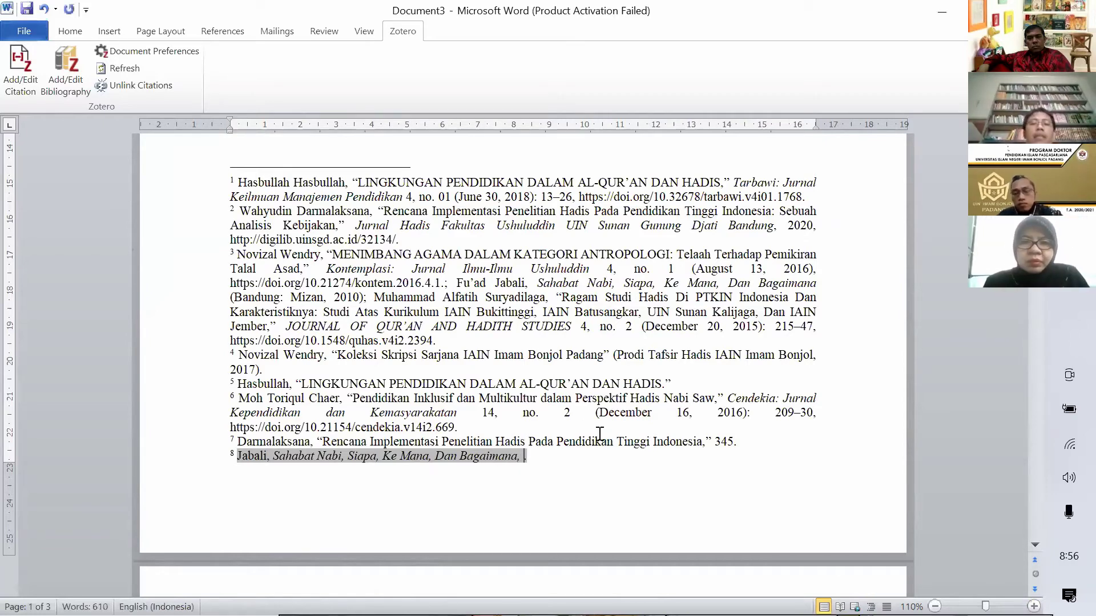
pyautogui.write('23')
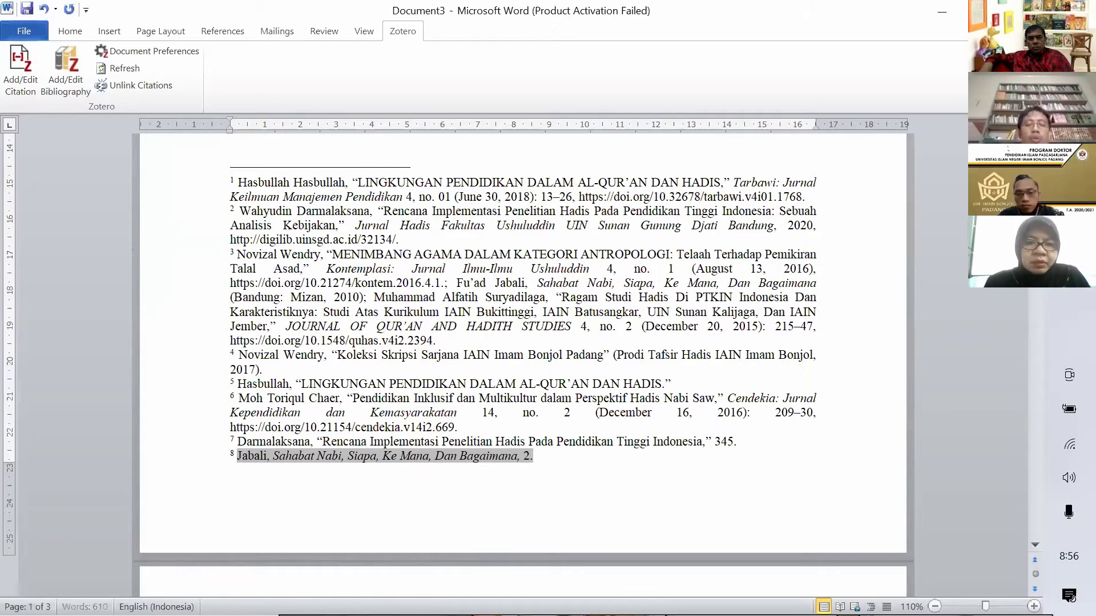
pyautogui.click(665, 465)
# Delete the footnote 8 citation at the end of the body paragraph
pyautogui.scroll(5, 694, 344)
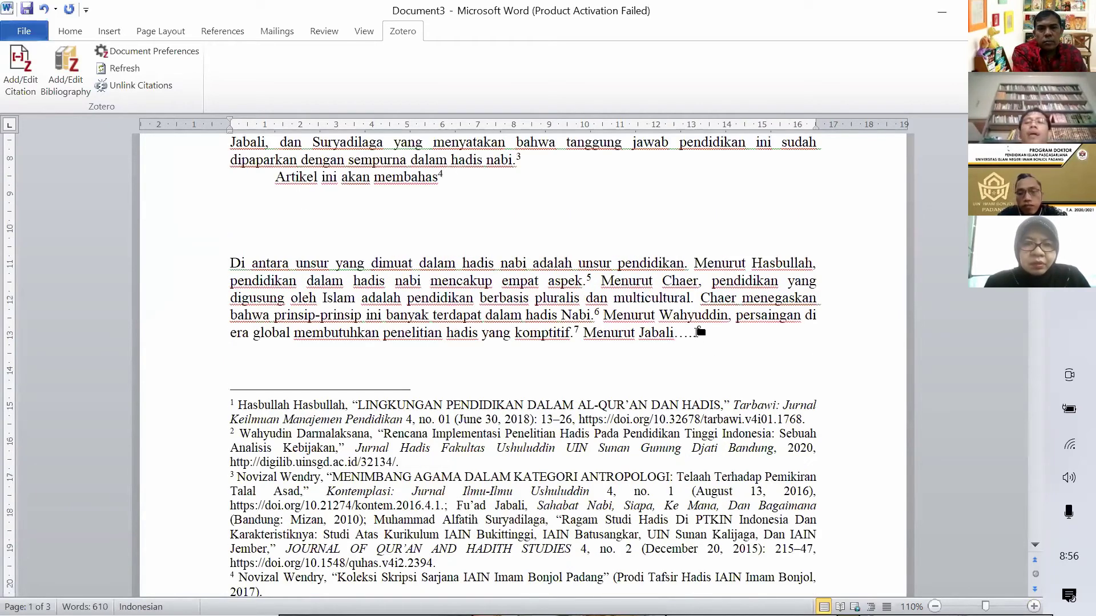
pyautogui.click(698, 332)
pyautogui.doubleClick(699, 332)
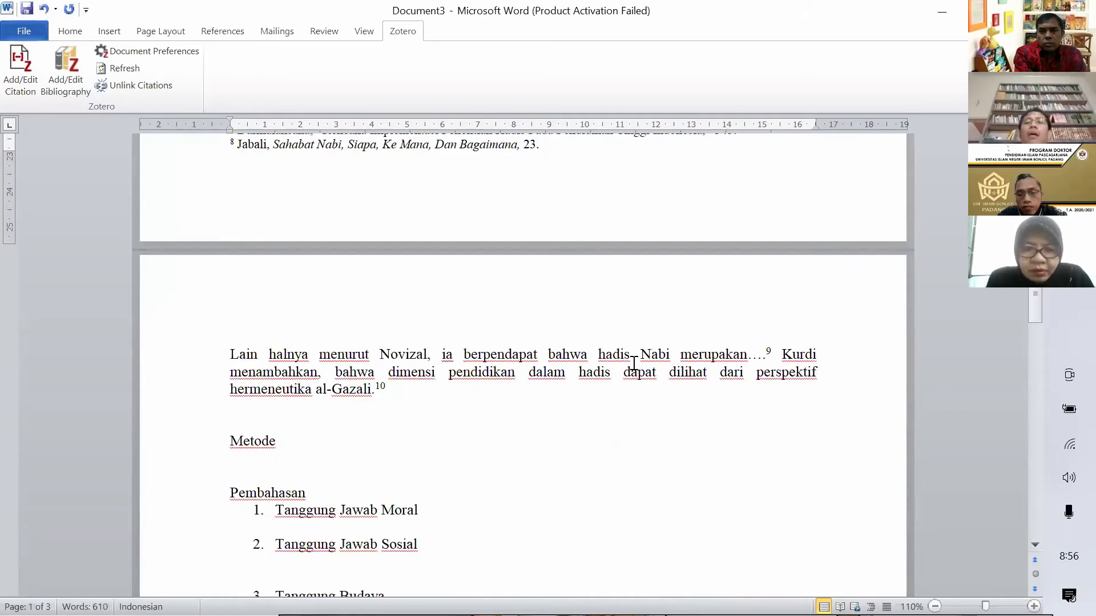
pyautogui.scroll(5, 691, 332)
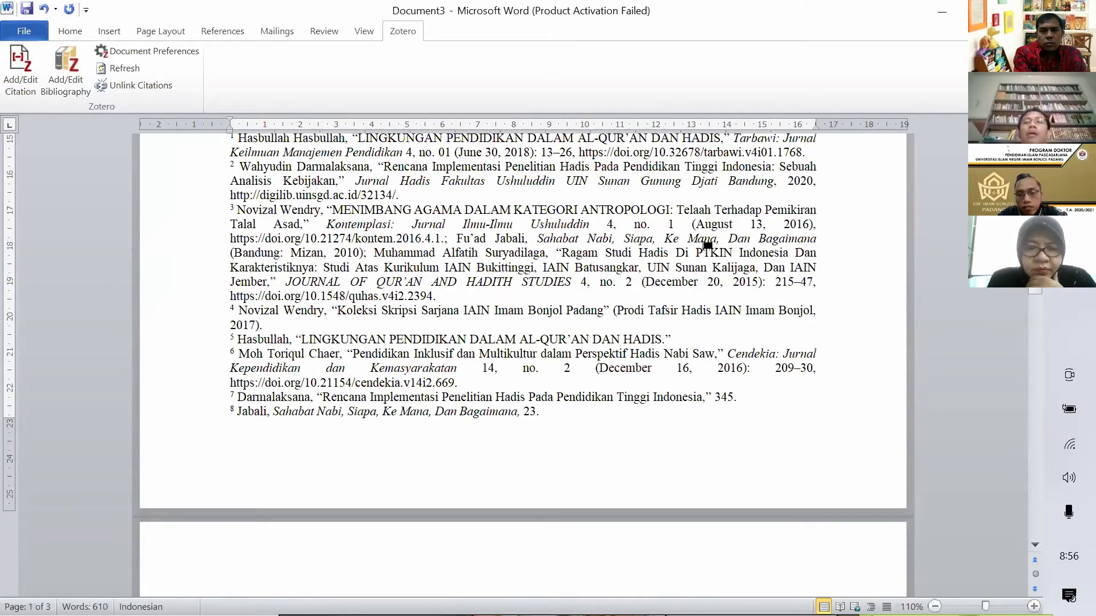
pyautogui.scroll(5, 707, 245)
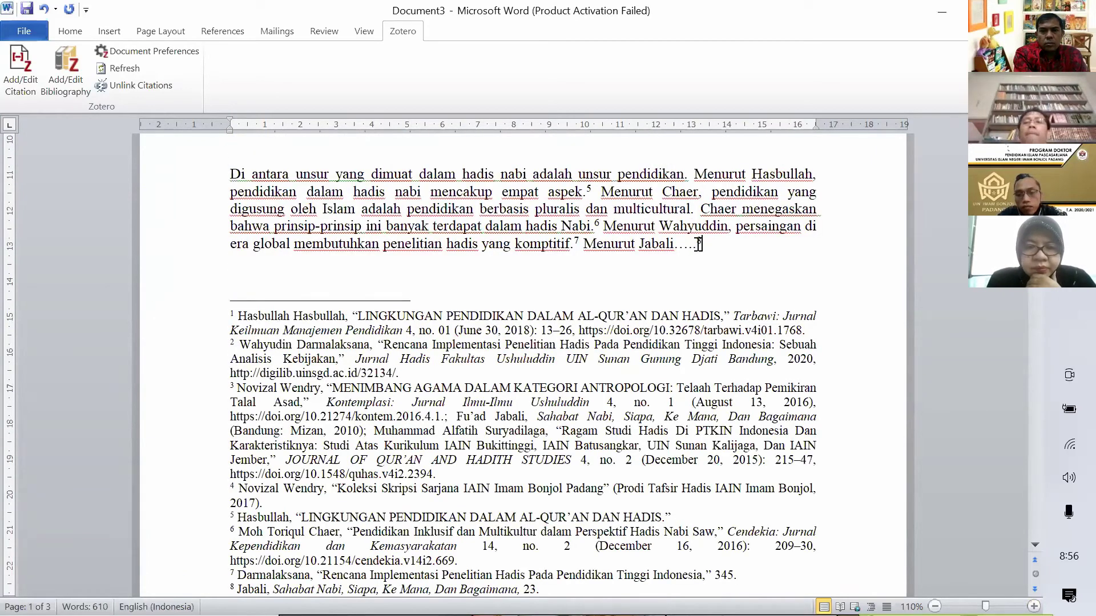
pyautogui.press('Delete')
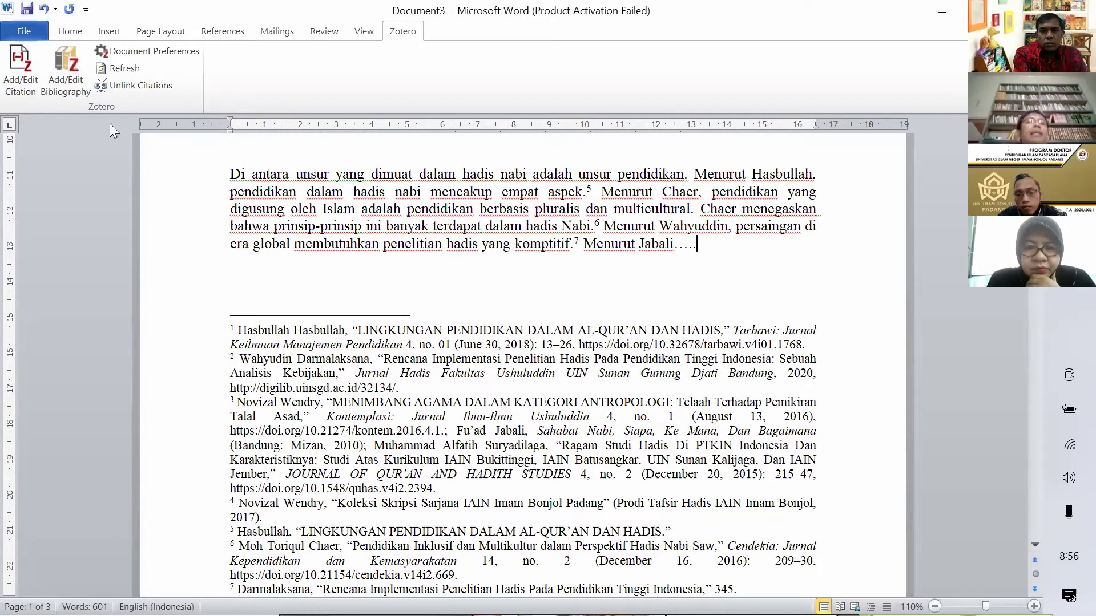
# Cite "Sahabat Nabi, Siapa, ke Mana, dan Bagaimana" as a new footnote after the ellipsis, with page 57
pyautogui.click(29, 83)
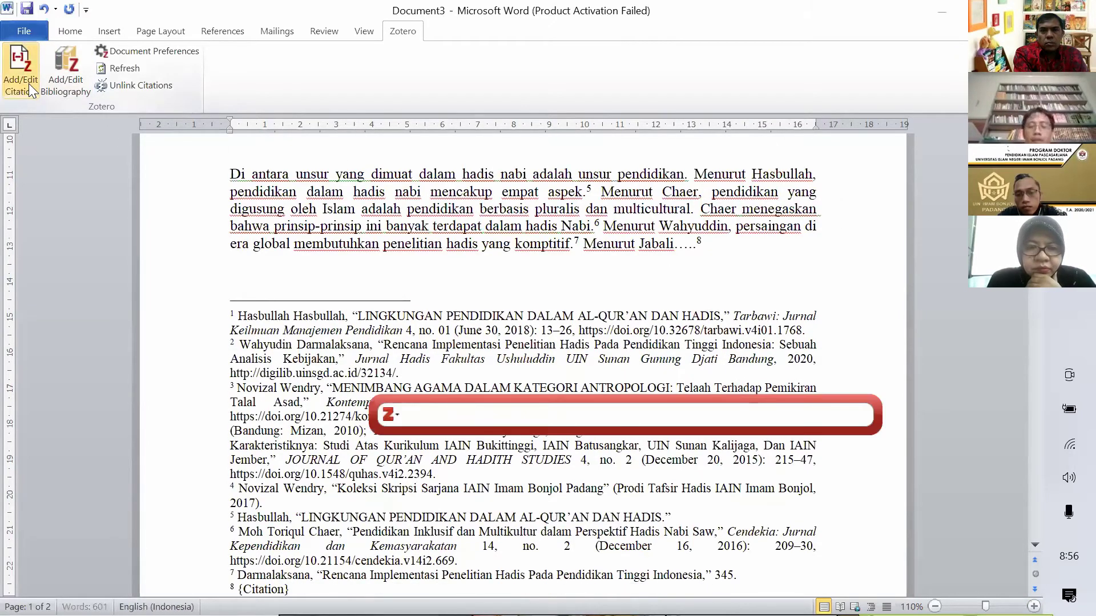
pyautogui.write('jabali')
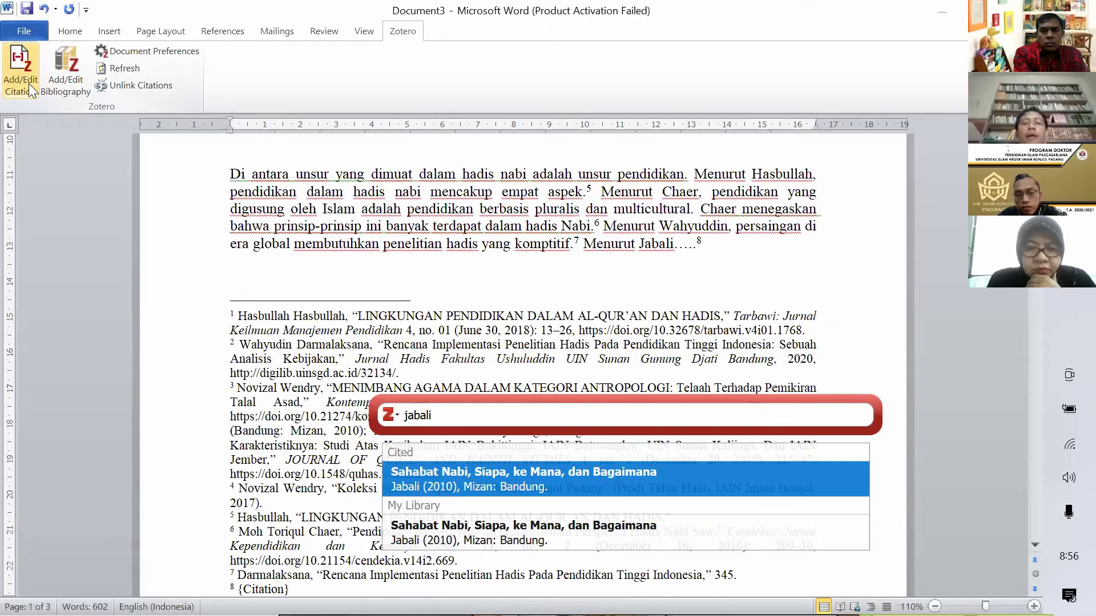
pyautogui.press('Return')
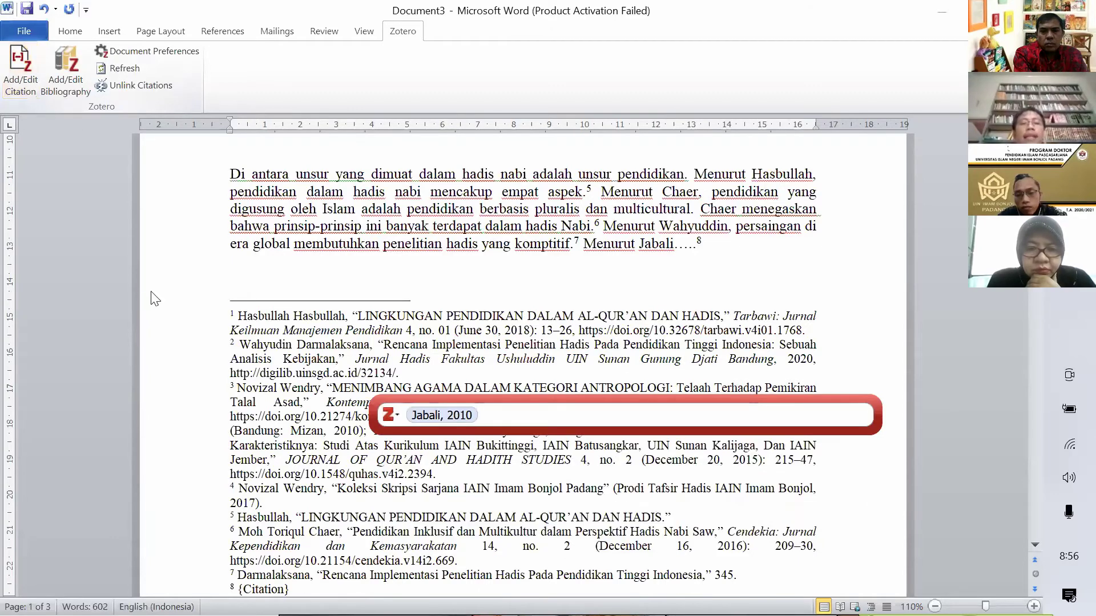
pyautogui.click(442, 416)
pyautogui.click(508, 490)
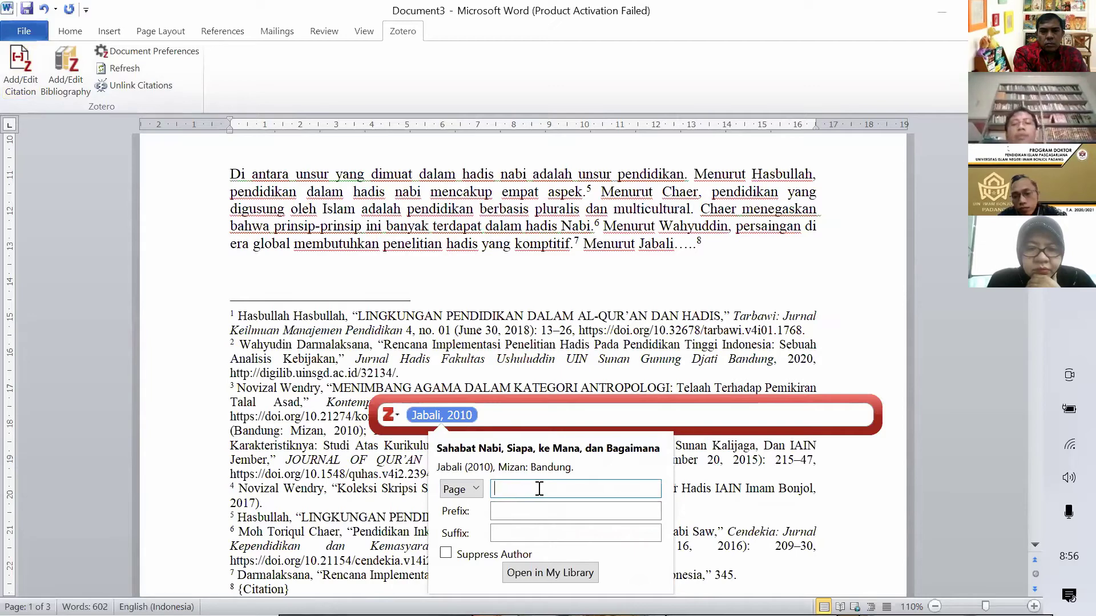
pyautogui.write('57')
pyautogui.press('Return')
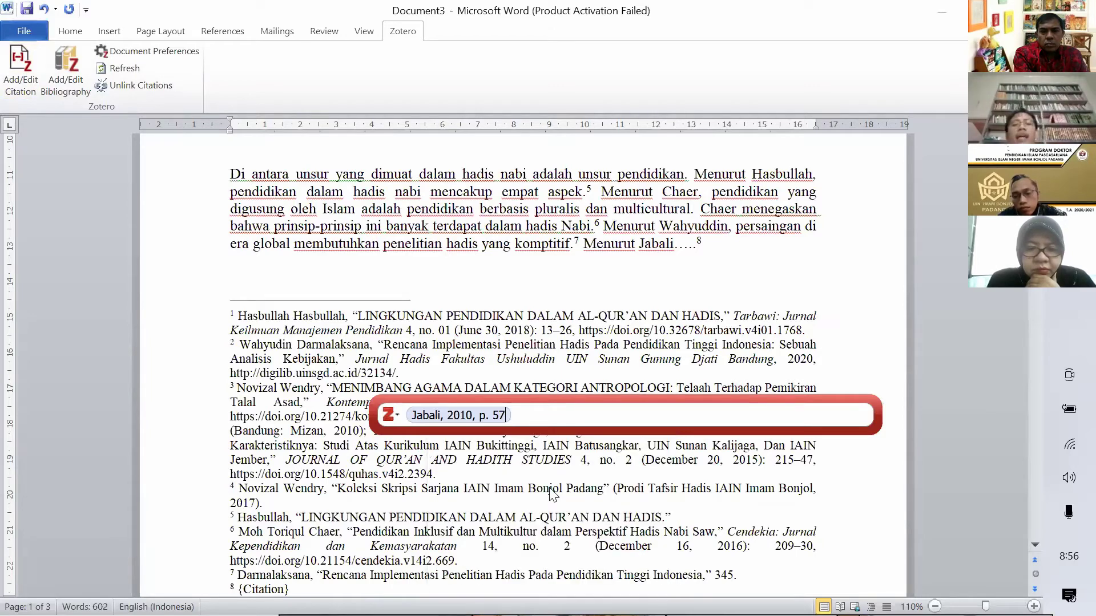
pyautogui.press('Return')
pyautogui.scroll(-5, 518, 375)
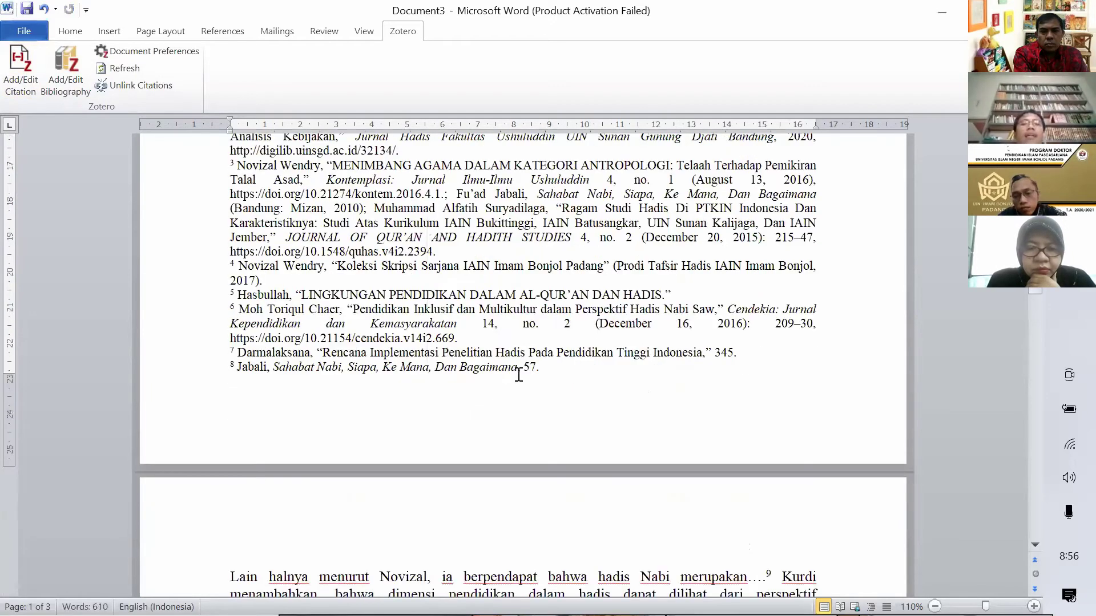
pyautogui.write('.')
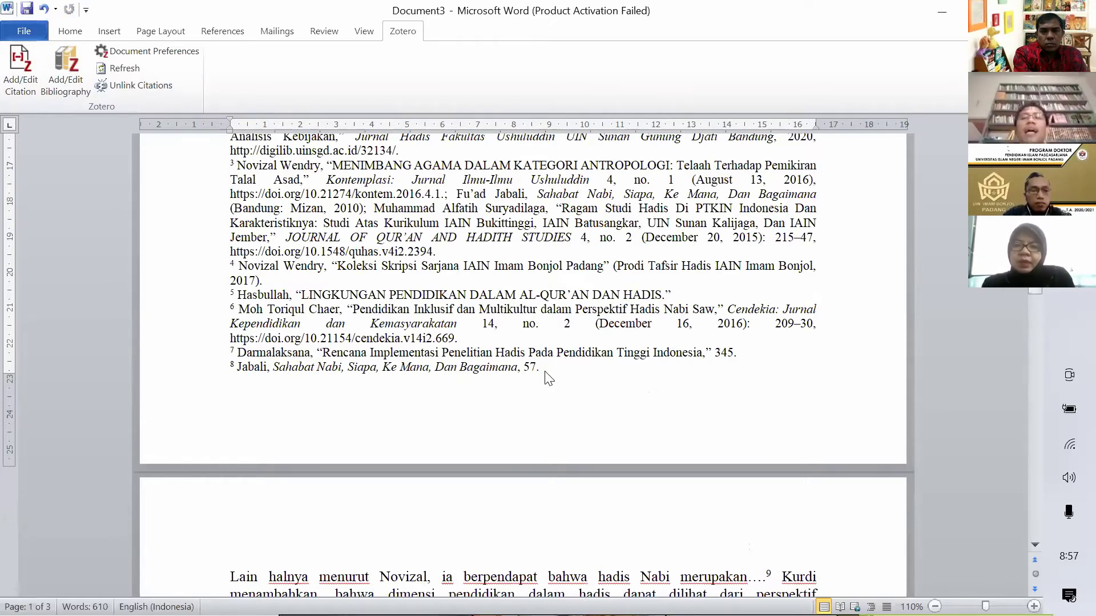
pyautogui.hotkey('alt', 'Tab')
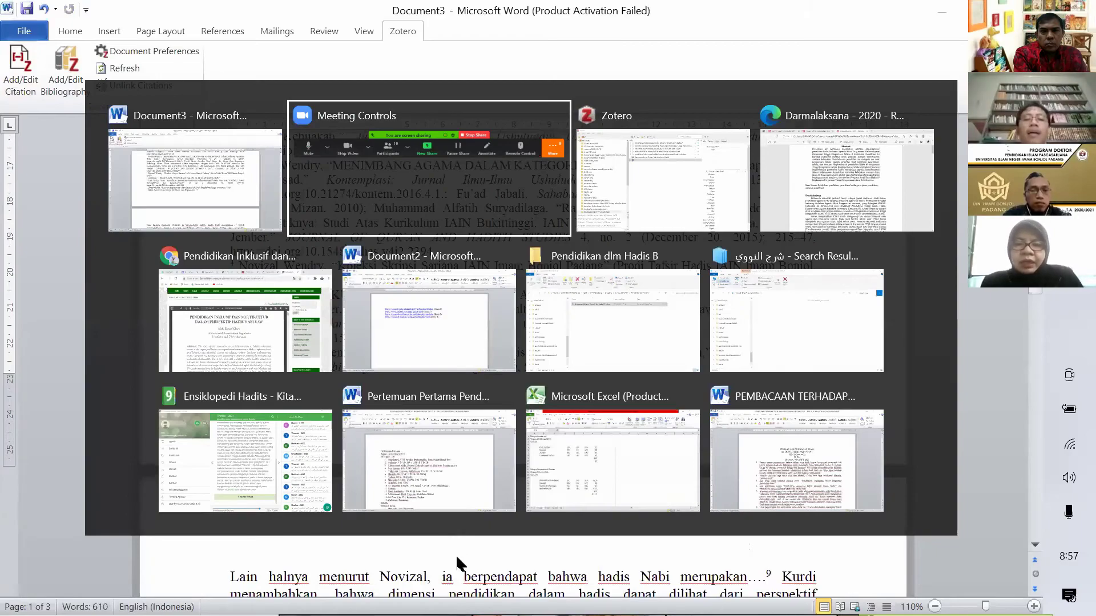
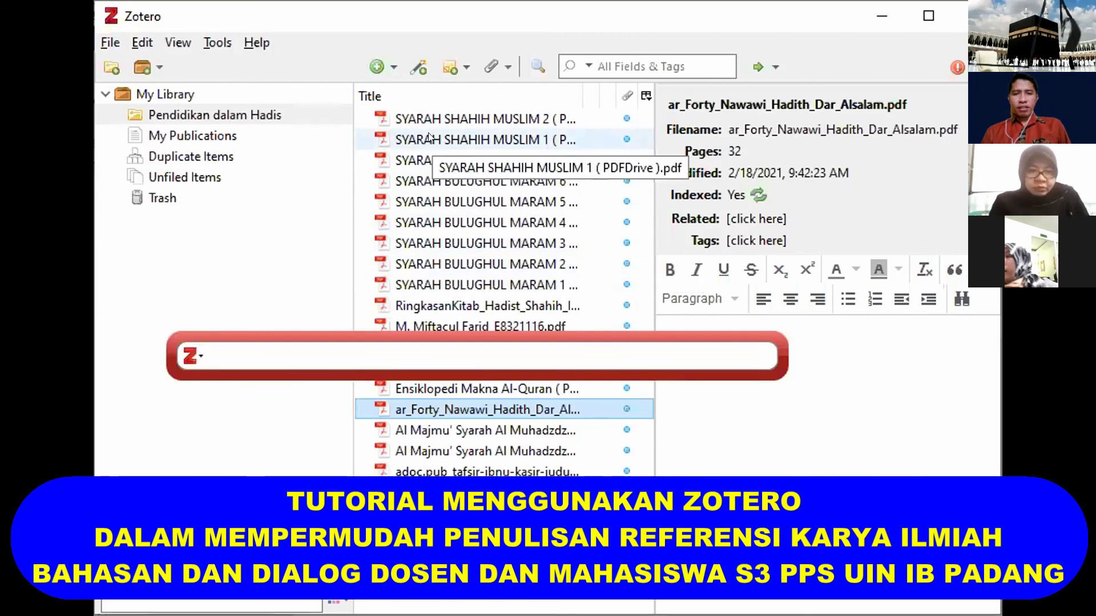
# Find "SYARHUL ARBA'IINA HADIITSAN AN-NAWAWIYAH" in the library with the search text "sya" and insert its citation
pyautogui.click(256, 345)
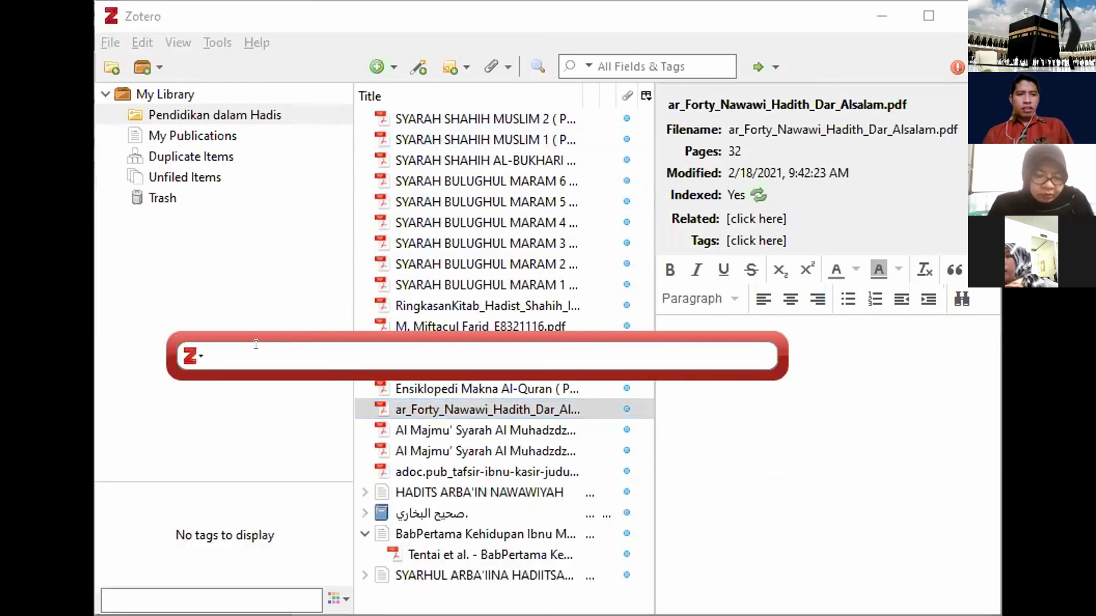
pyautogui.write('sya')
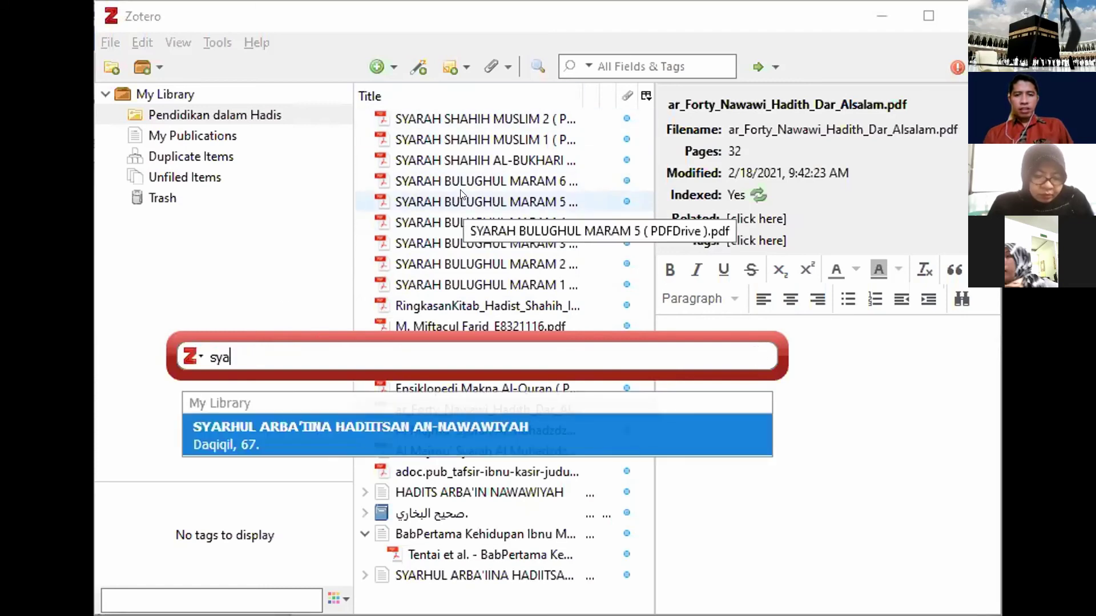
pyautogui.click(283, 432)
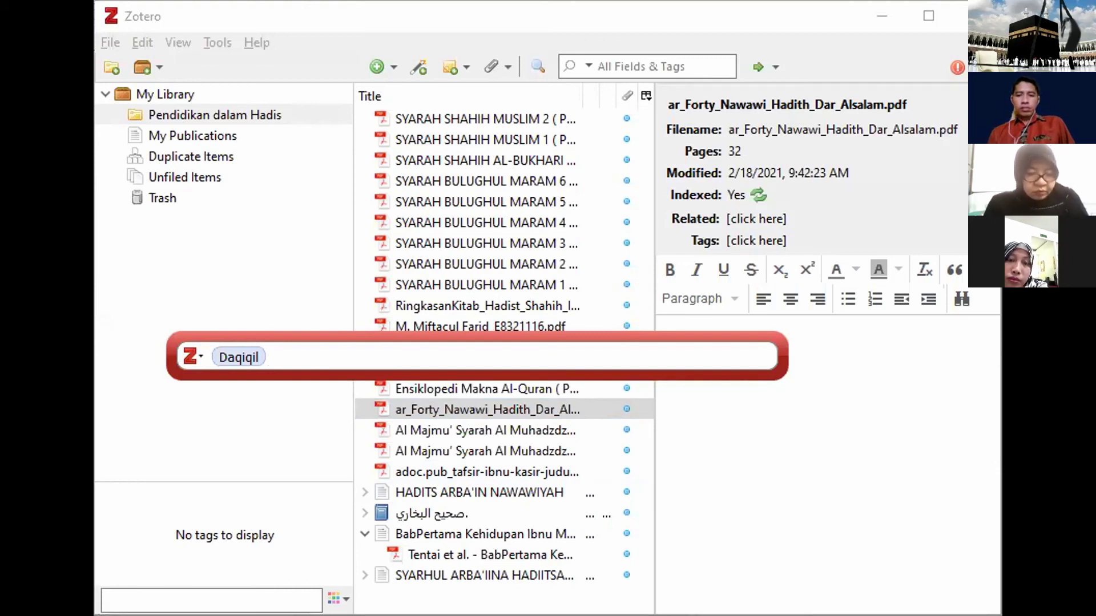
pyautogui.click(488, 409)
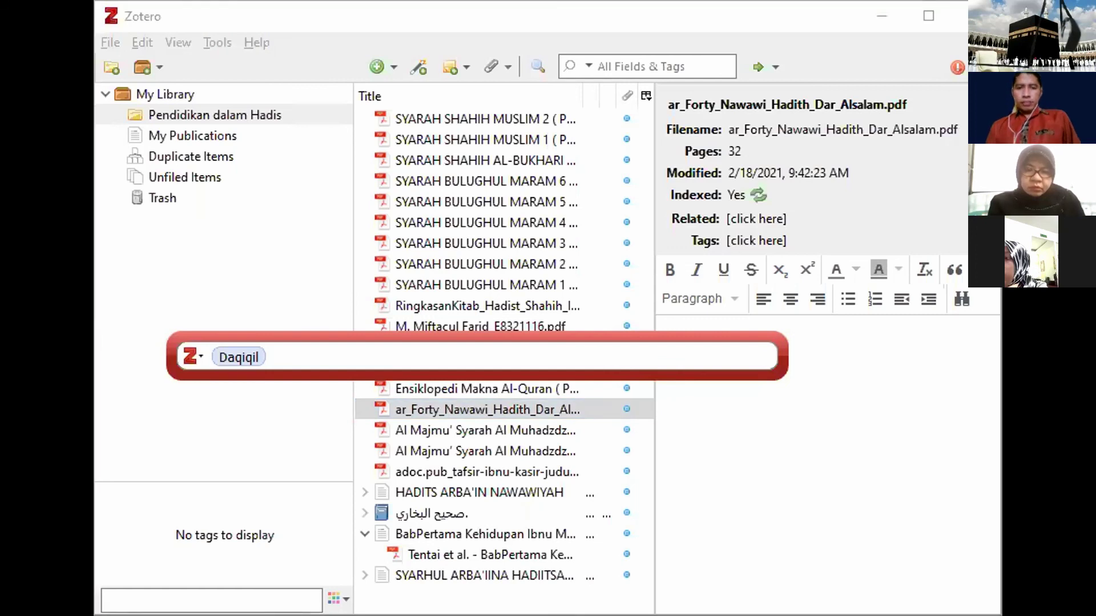
pyautogui.press('Return')
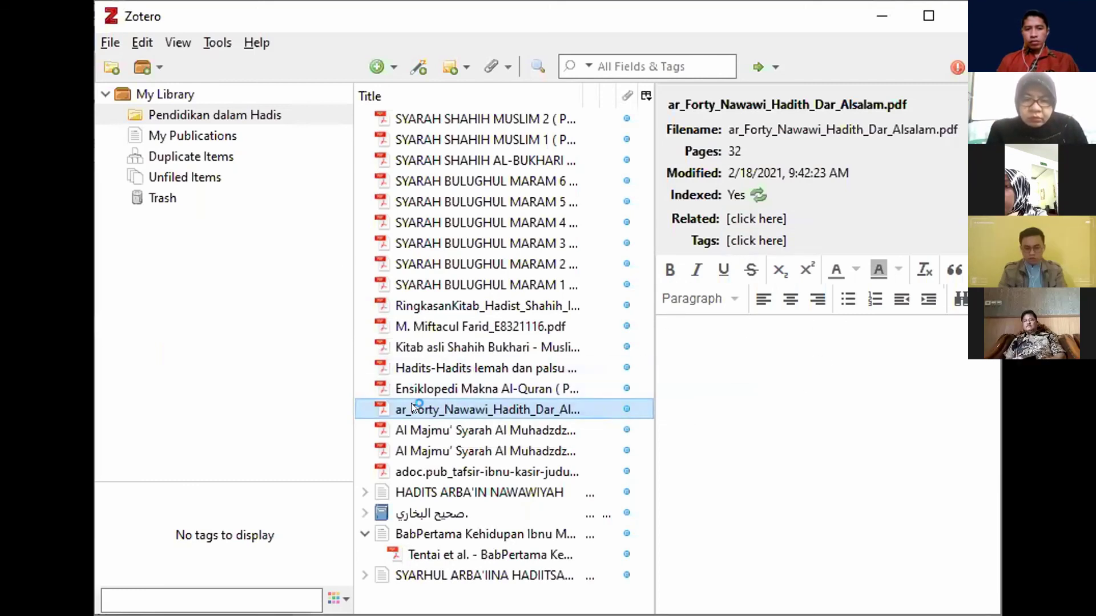
# Add a new Book item to the Pendidikan dalam Hadis collection and enter "Syarah" as its title
pyautogui.click(427, 288)
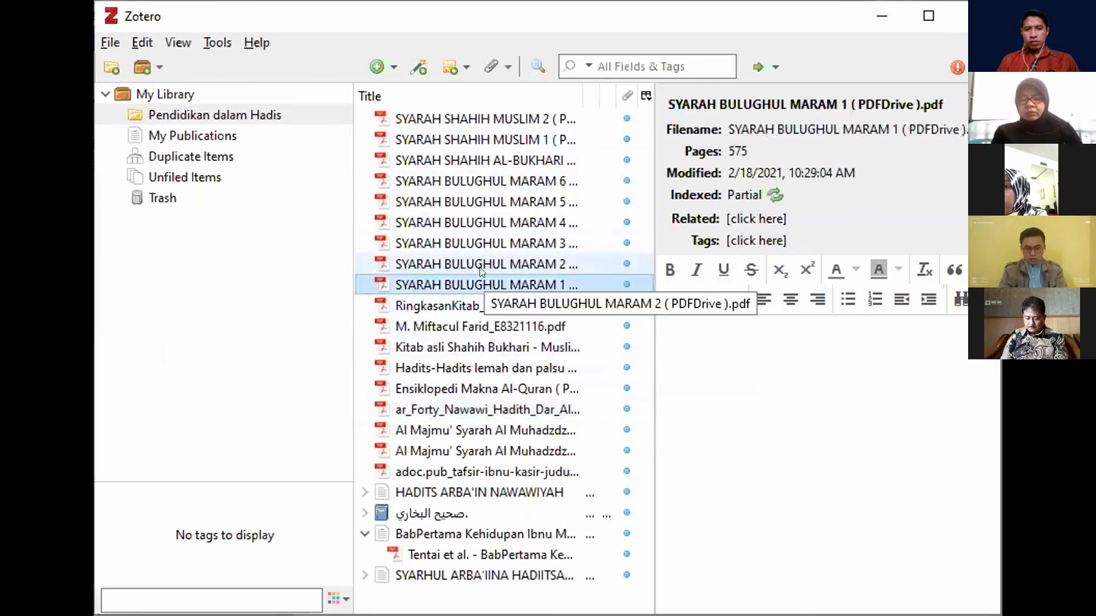
pyautogui.click(382, 63)
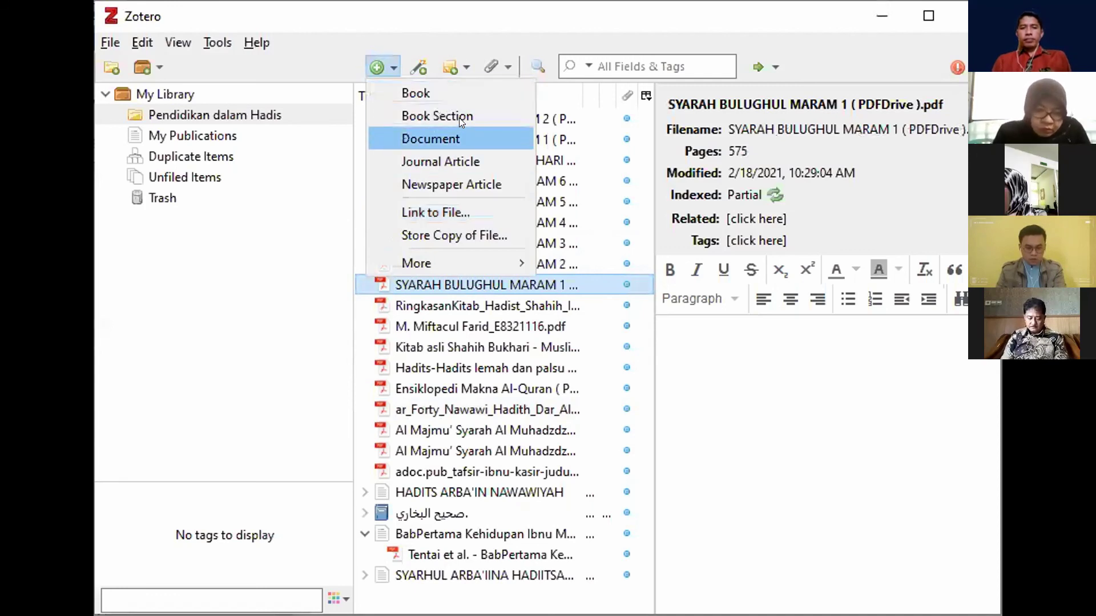
pyautogui.click(433, 93)
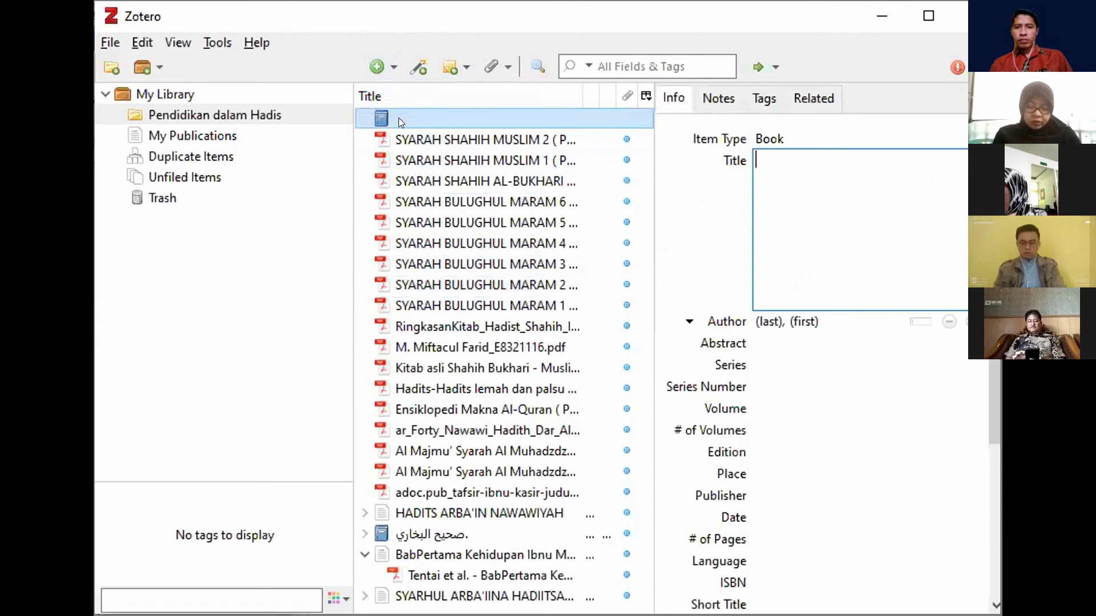
pyautogui.click(769, 190)
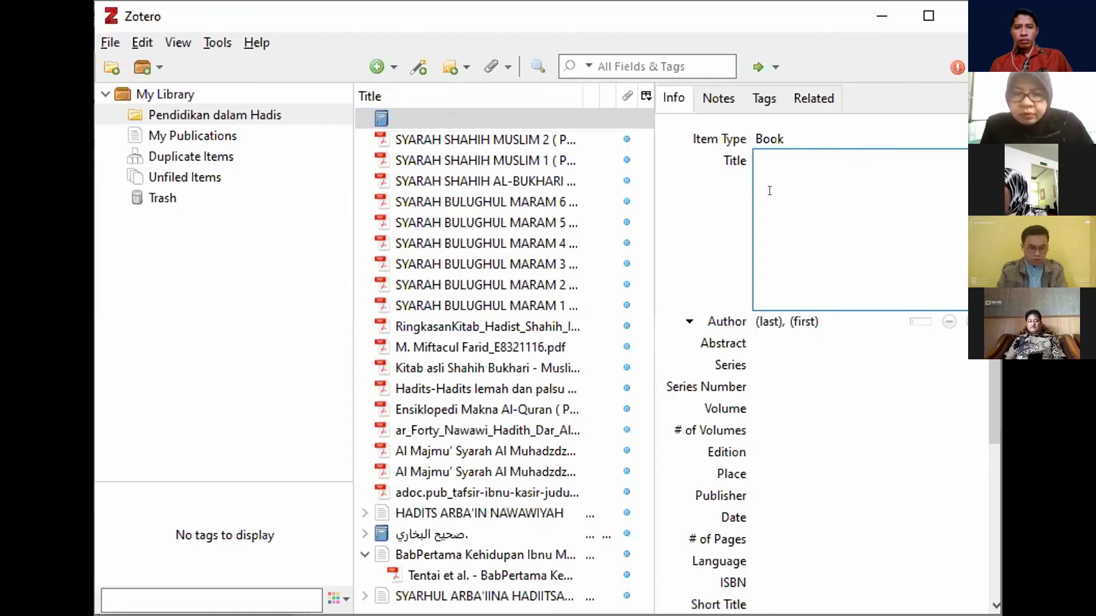
pyautogui.write('Syarah')
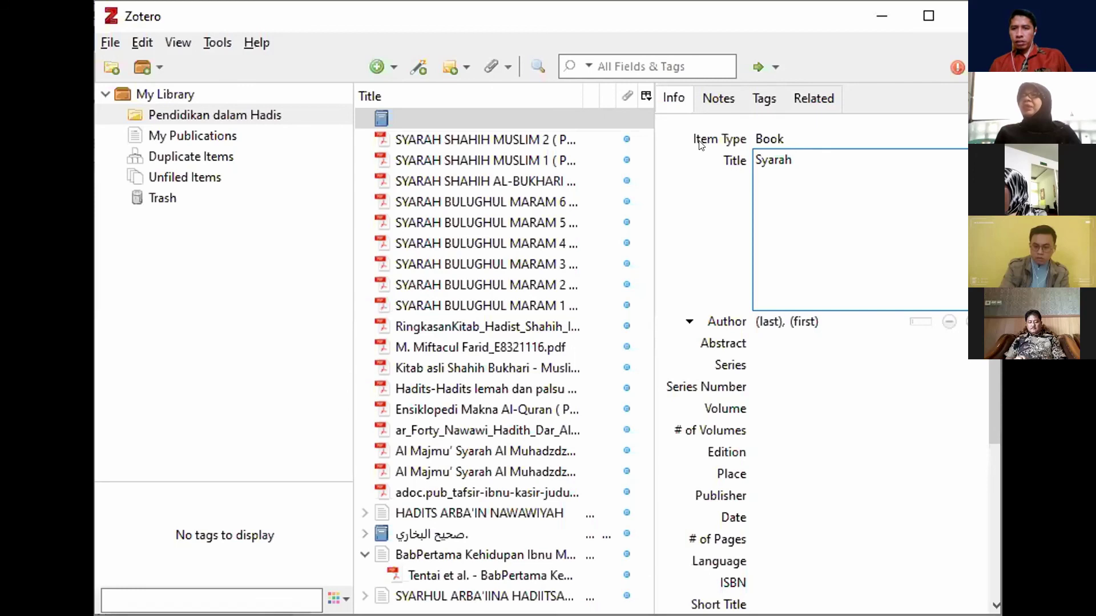
# Look through the PDF files in the KITAB HADITS folder that can be linked to the library, and cancel without linking one
pyautogui.click(393, 68)
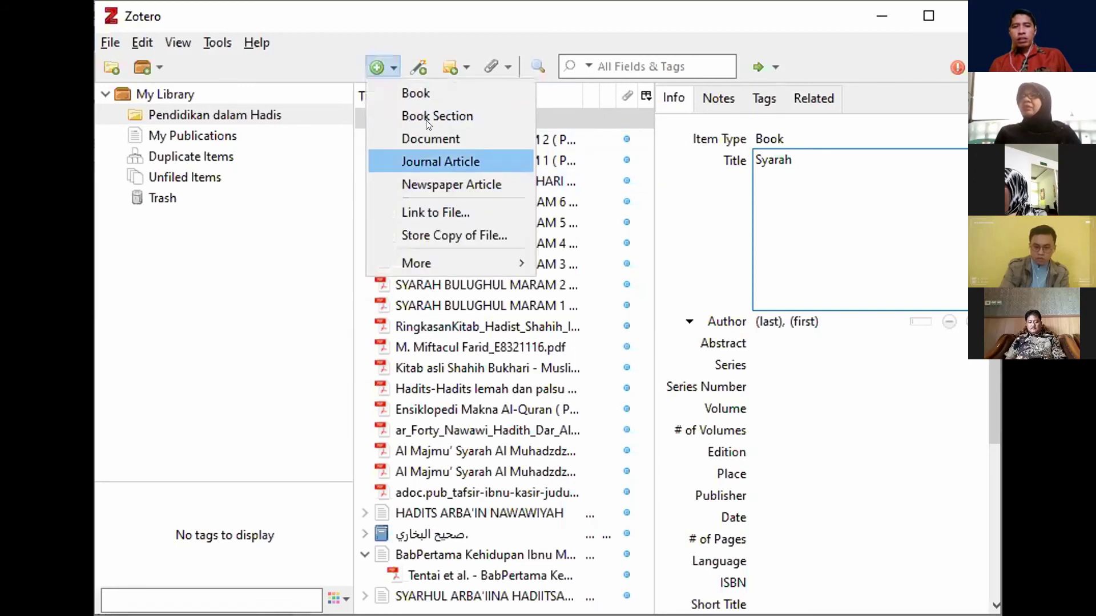
pyautogui.click(448, 206)
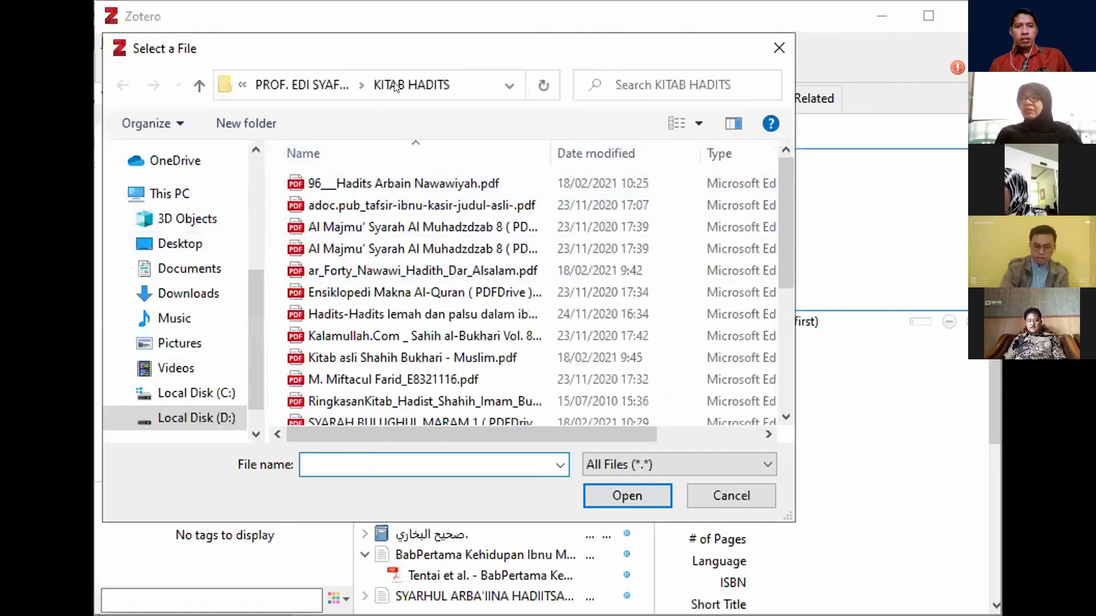
pyautogui.click(366, 185)
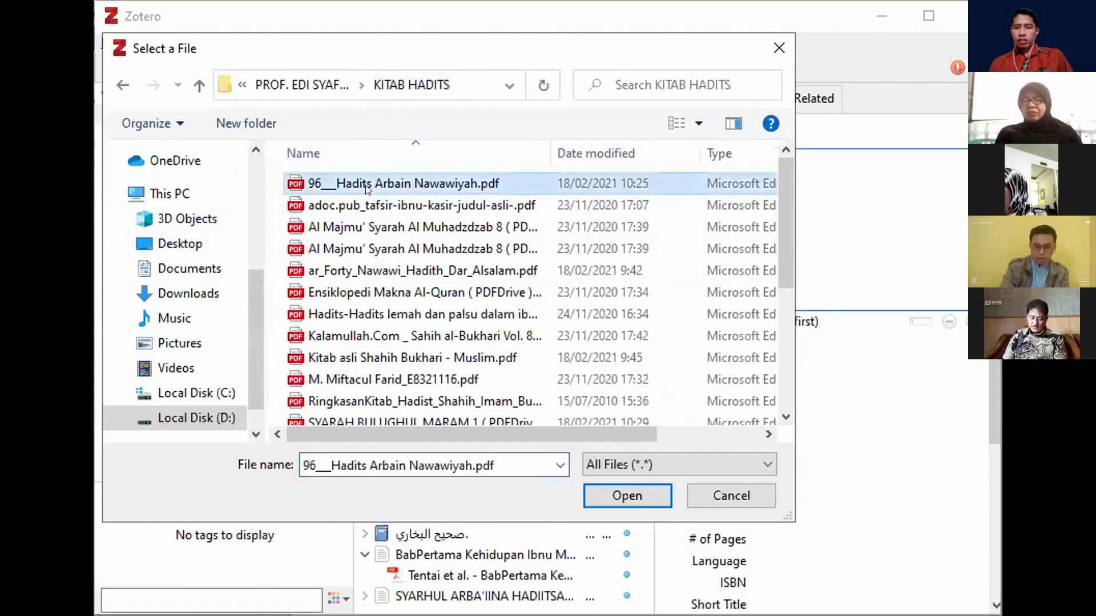
pyautogui.hotkey('shift', 'Down')
pyautogui.hotkey('shift', 'Down')
pyautogui.hotkey('shift', 'Down')
pyautogui.hotkey('shift', 'Down')
pyautogui.hotkey('shift', 'Down')
pyautogui.hotkey('shift', 'Down')
pyautogui.hotkey('shift', 'Down')
pyautogui.hotkey('shift', 'Down')
pyautogui.press('Down')
pyautogui.press('Down')
pyautogui.press('Down')
pyautogui.press('Down')
pyautogui.press('Down')
pyautogui.press('Down')
pyautogui.press('Down')
pyautogui.press('Down')
pyautogui.press('Down')
pyautogui.press('Down')
pyautogui.press('Down')
pyautogui.press('Down')
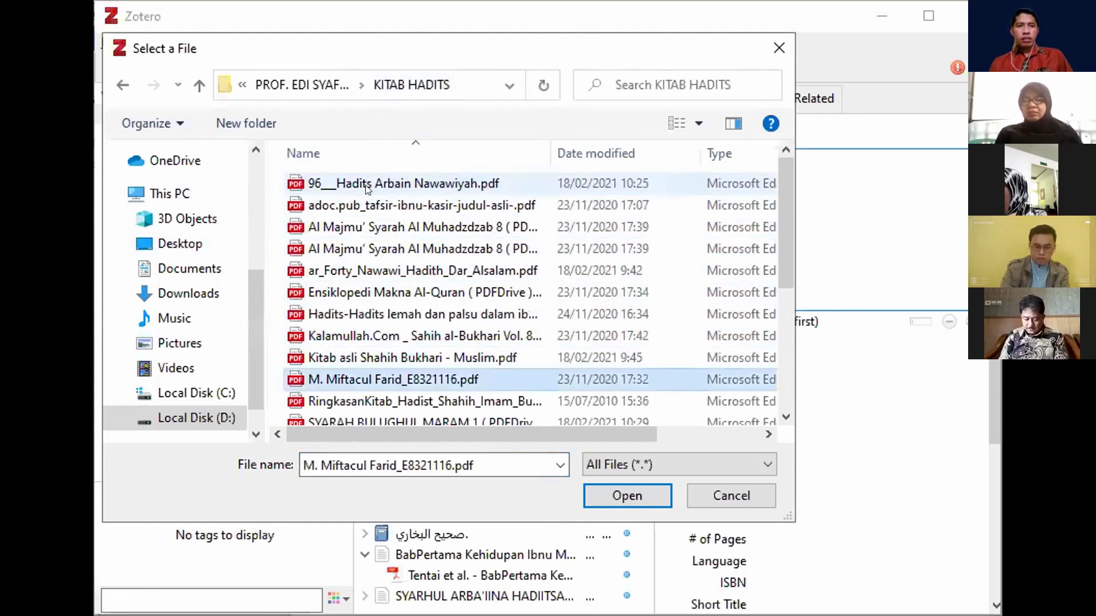
pyautogui.press('Down')
pyautogui.press('Up')
pyautogui.press('Up')
pyautogui.press('Up')
pyautogui.press('Up')
pyautogui.press('Up')
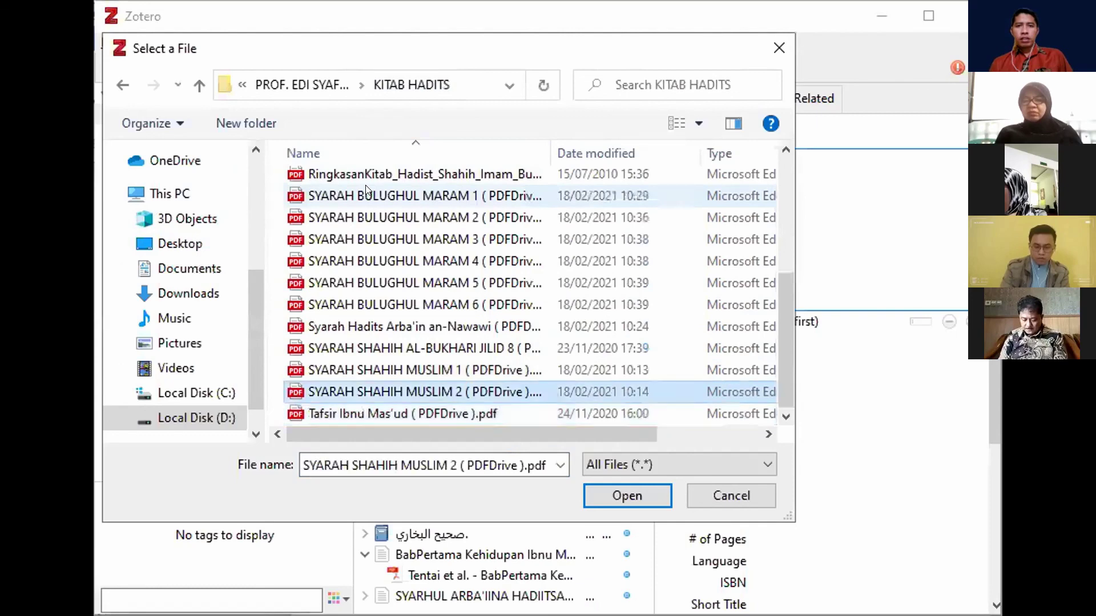
pyautogui.press('Up')
pyautogui.press('Up')
pyautogui.press('Up')
pyautogui.press('Up')
pyautogui.press('Up')
pyautogui.press('Up')
pyautogui.press('Up')
pyautogui.press('Up')
pyautogui.press('Up')
pyautogui.press('Up')
pyautogui.press('Up')
pyautogui.press('Up')
pyautogui.press('Up')
pyautogui.press('Up')
pyautogui.press('Up')
pyautogui.press('Up')
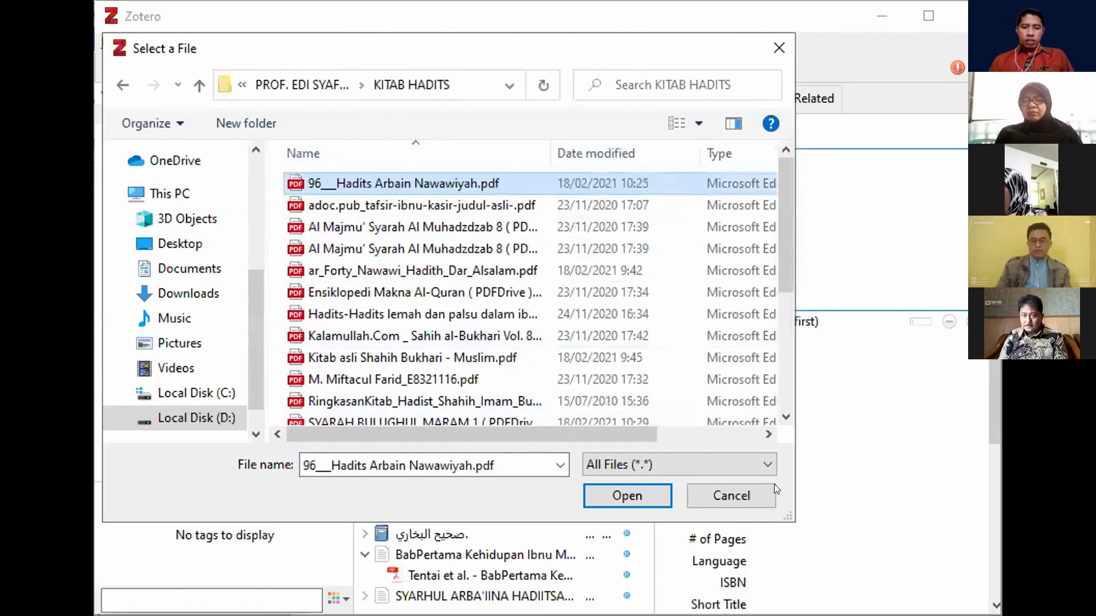
pyautogui.click(759, 491)
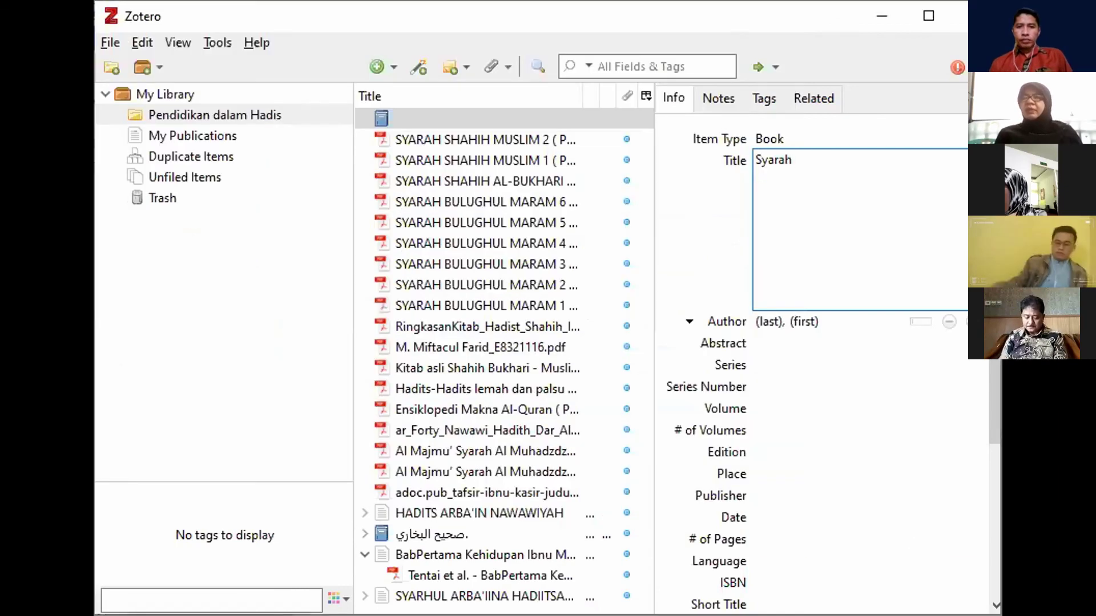